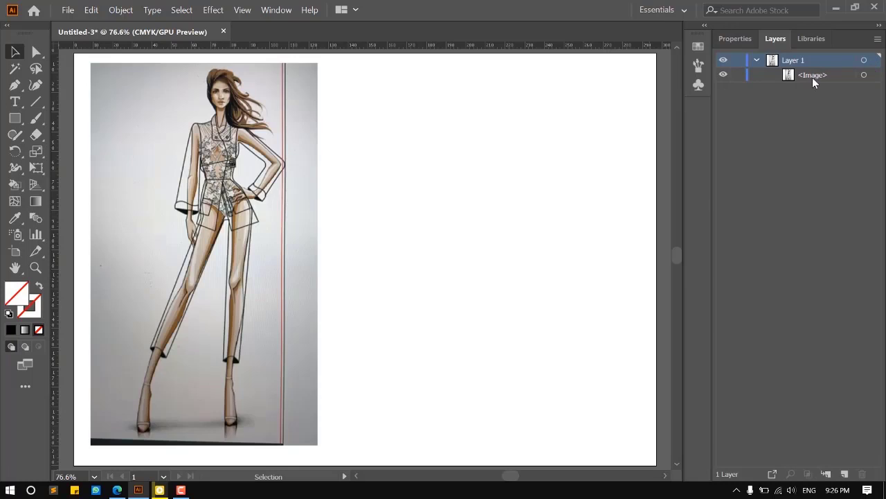
Lock the reference fashion image in Layer 1 and examine the outfit's outlines down to the trouser hems.
left_click(738, 75)
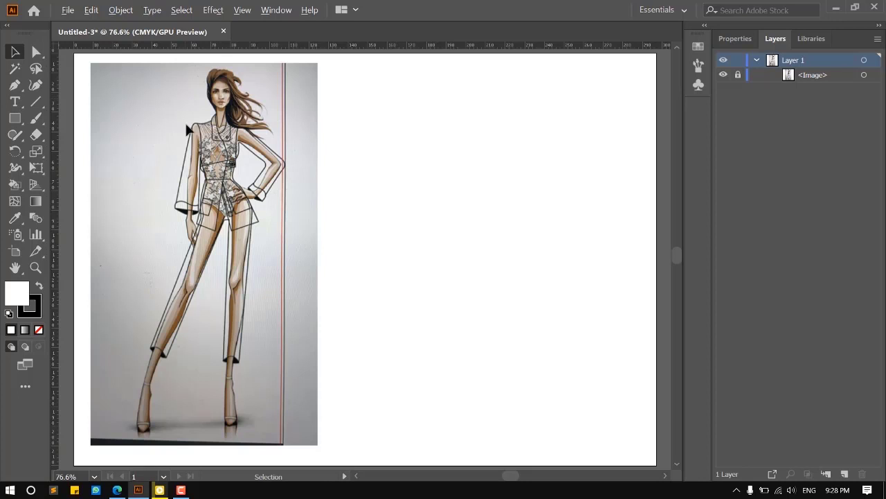
scroll(186, 129, "up", 4)
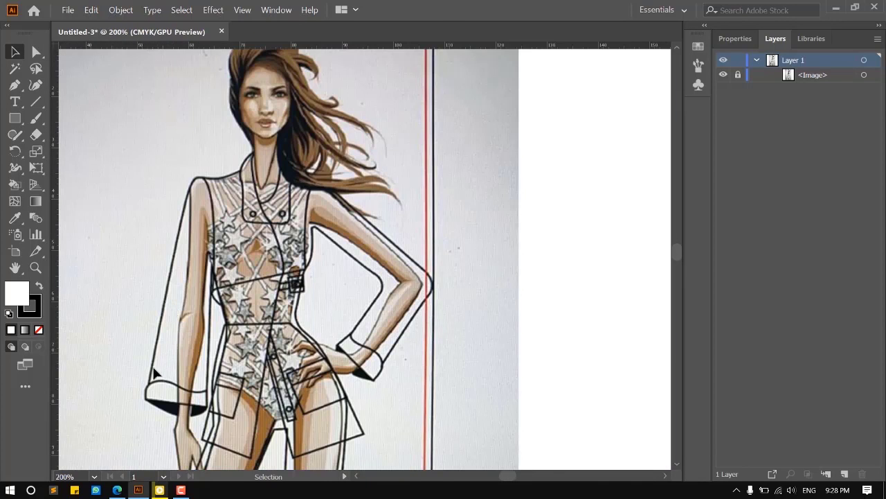
scroll(407, 228, "down", 5)
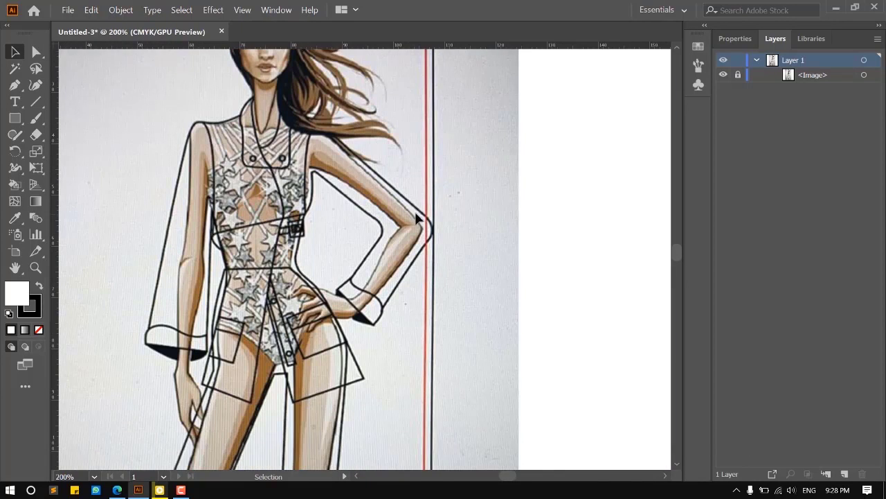
left_click_drag(225, 349, 346, 272)
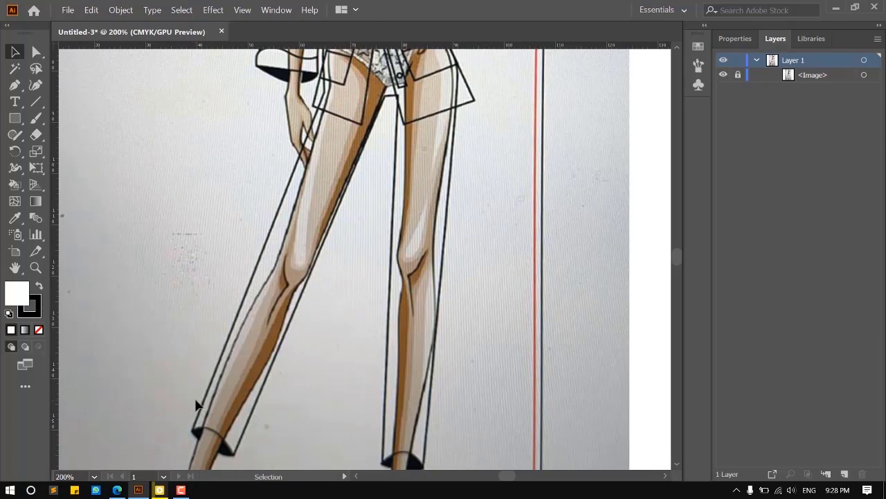
scroll(195, 394, "up", 3)
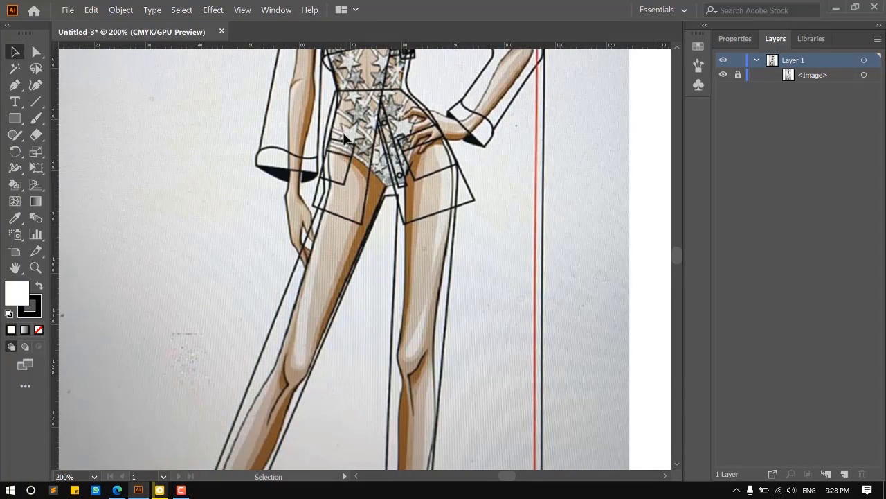
scroll(281, 313, "down", 6)
scroll(186, 412, "up", 2)
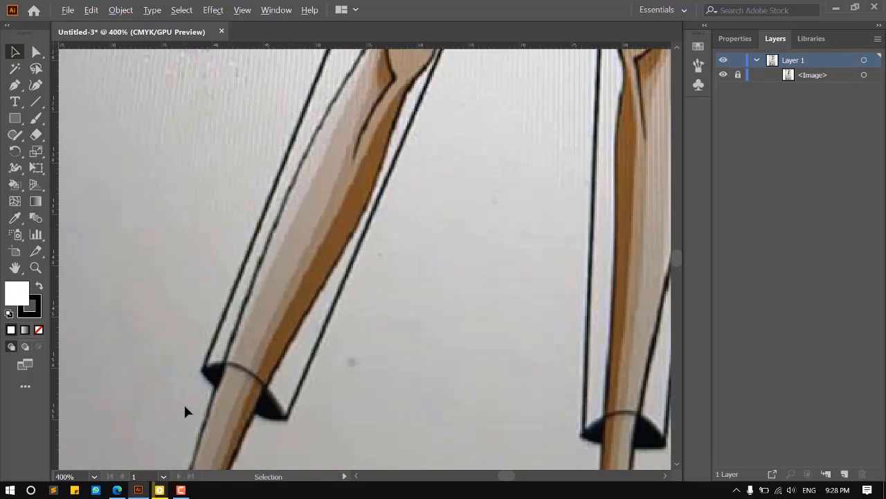
Activate the Pen tool and set its fill to none.
left_click(16, 88)
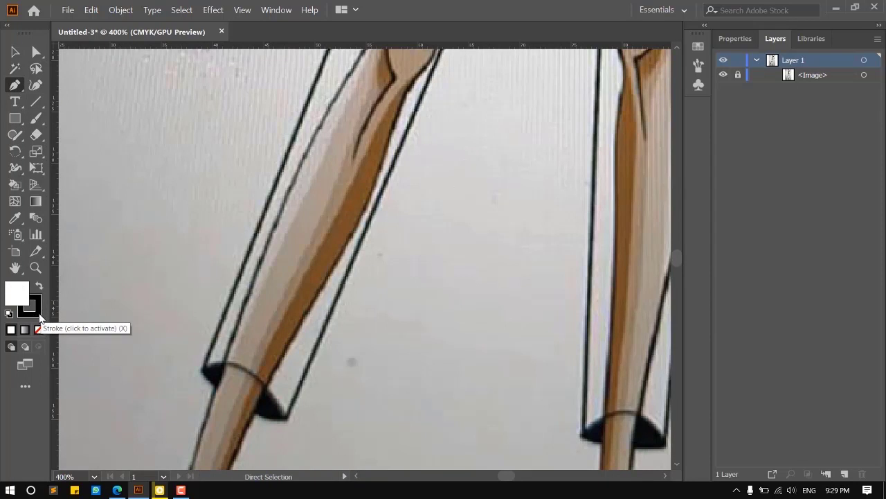
left_click(732, 39)
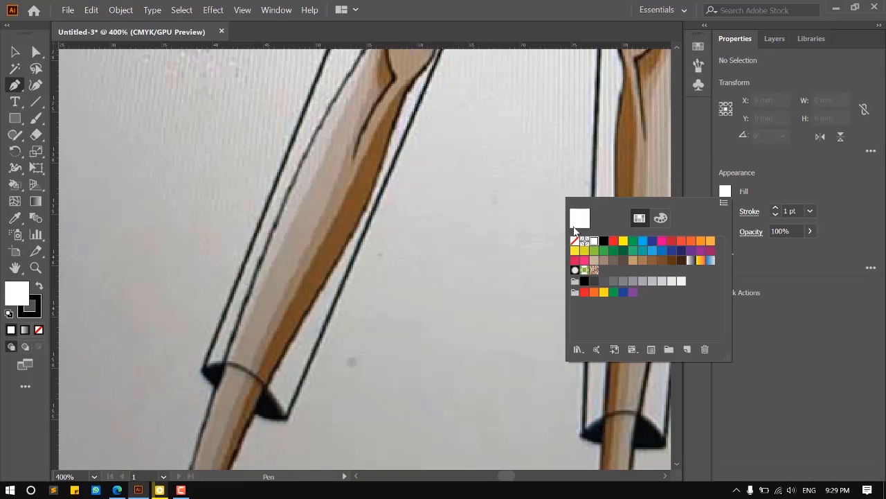
left_click(575, 243)
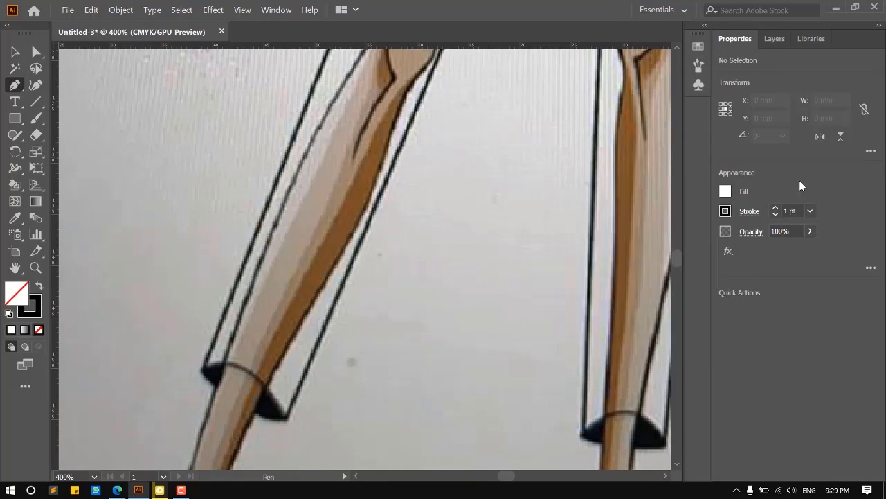
Set the stroke colour for the tracing path to red.
scroll(329, 293, "up", 2)
scroll(264, 350, "down", 3)
scroll(306, 276, "up", 3)
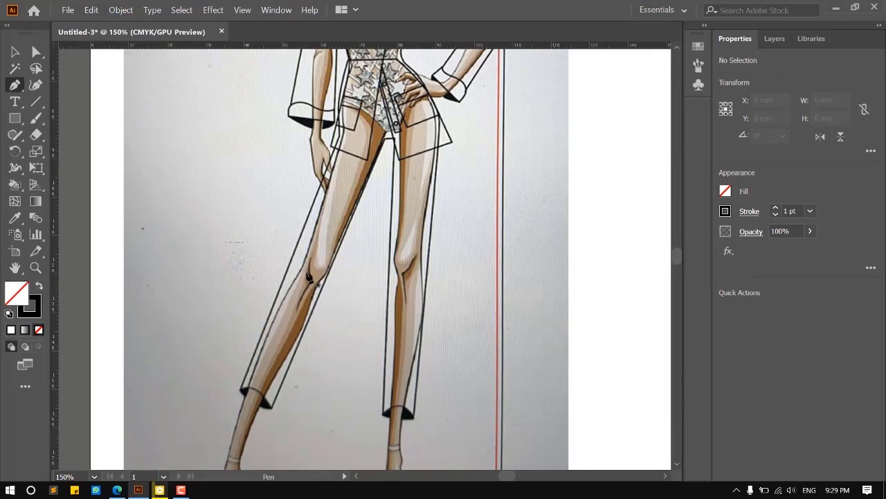
left_click(726, 212)
left_click(615, 262)
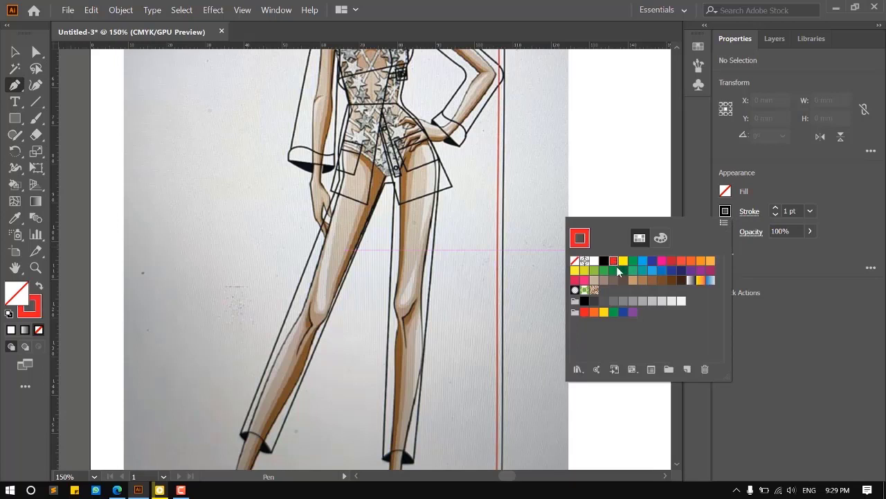
left_click(824, 189)
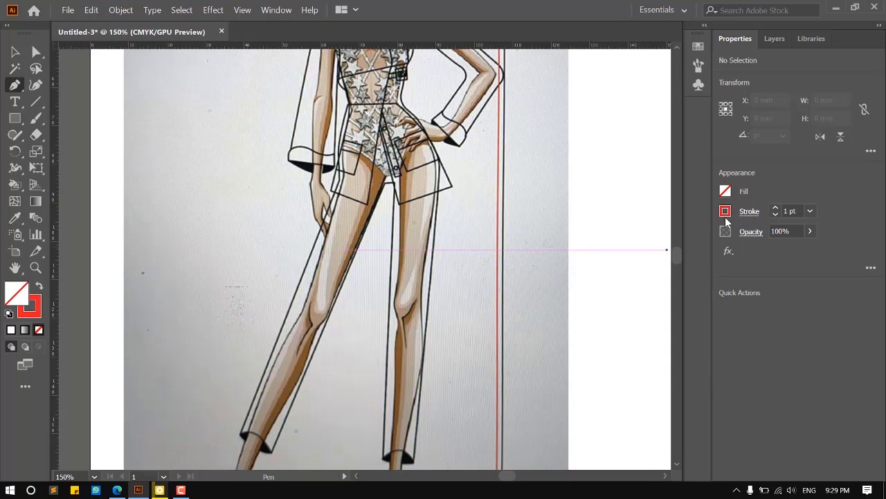
scroll(619, 271, "down", 2)
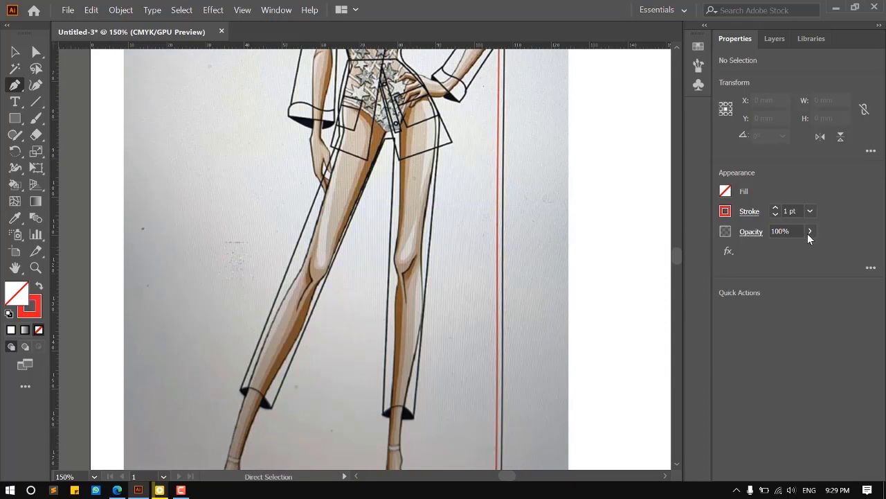
left_click(809, 211)
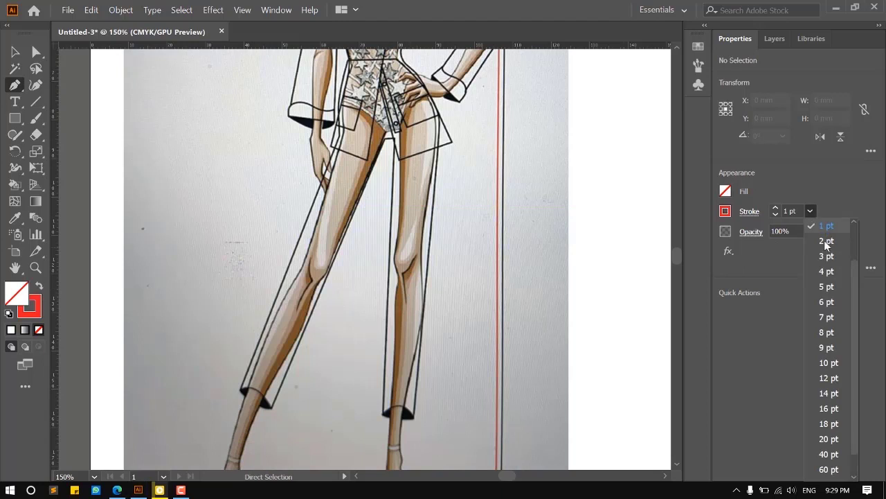
left_click(834, 191)
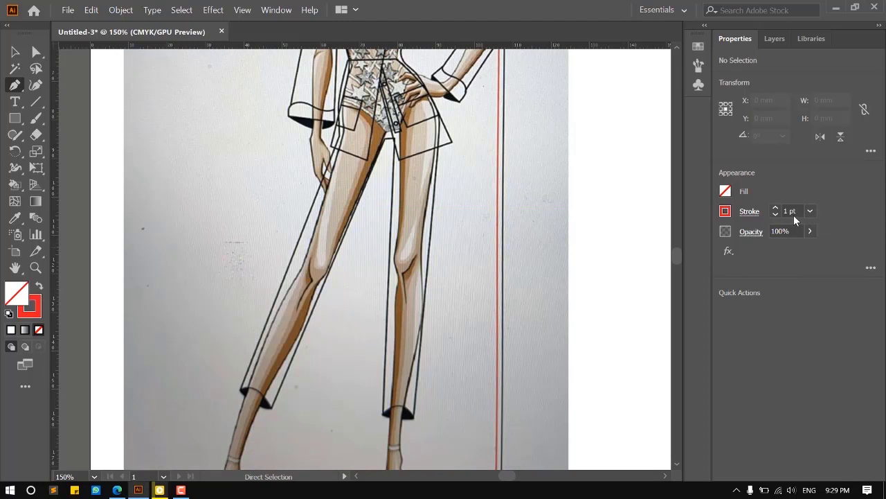
With the Pen tool, trace the curved hem of the figure's left-hand trouser leg from its outer corner to its inner corner.
left_click(14, 52)
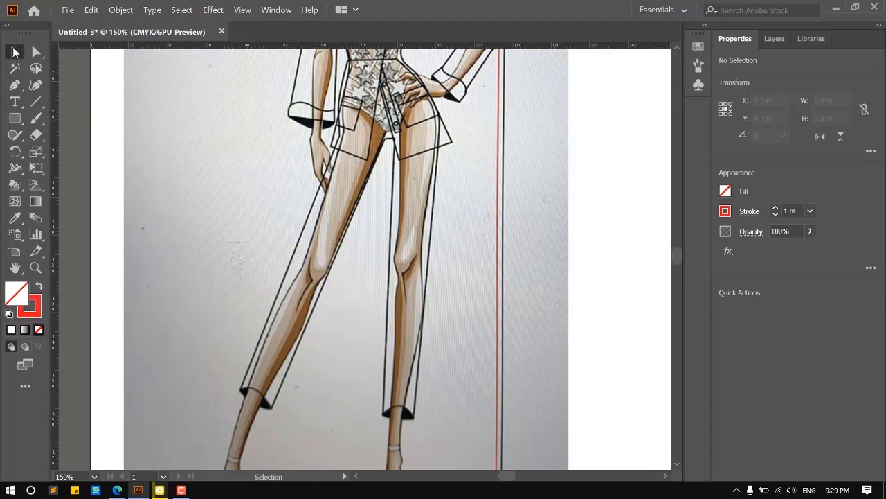
left_click(15, 85)
scroll(297, 416, "down", 1)
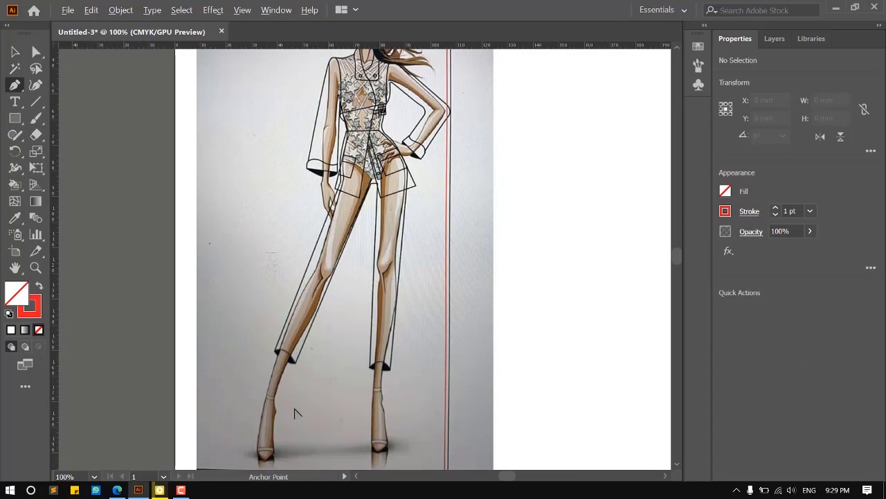
scroll(297, 415, "up", 3)
scroll(258, 167, "up", 3)
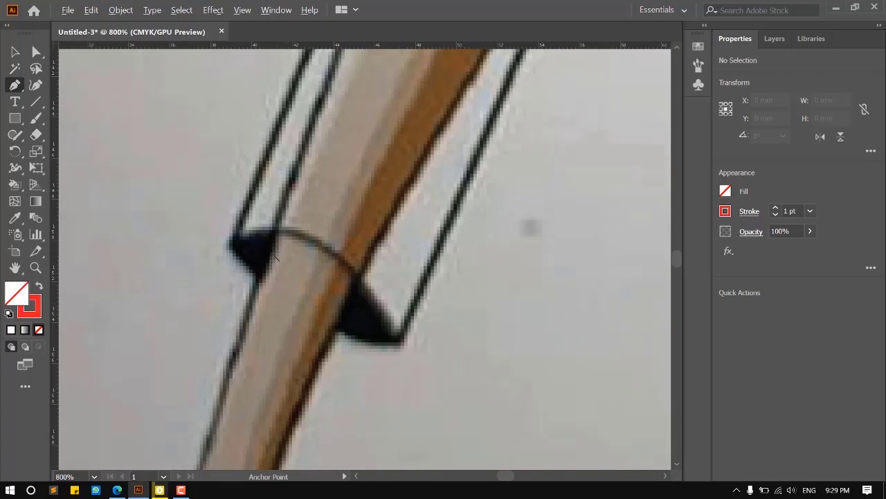
scroll(272, 256, "up", 1)
left_click(216, 259)
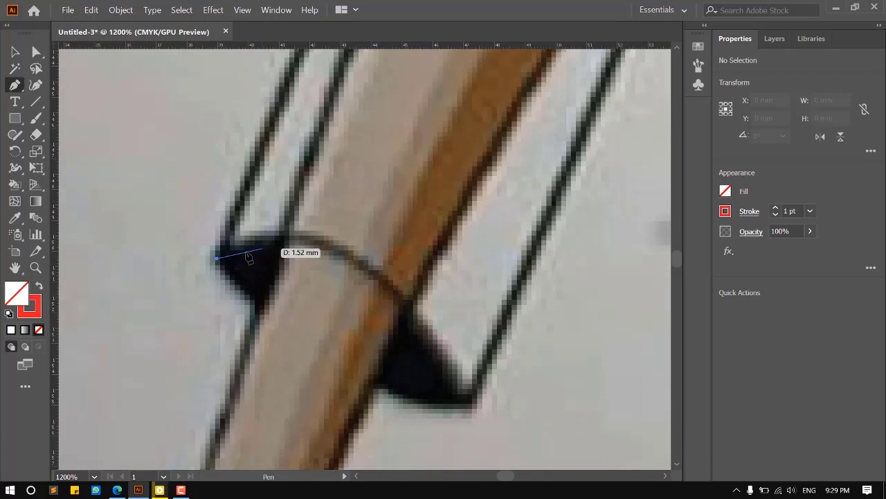
left_click_drag(353, 258, 404, 306)
left_click(467, 407)
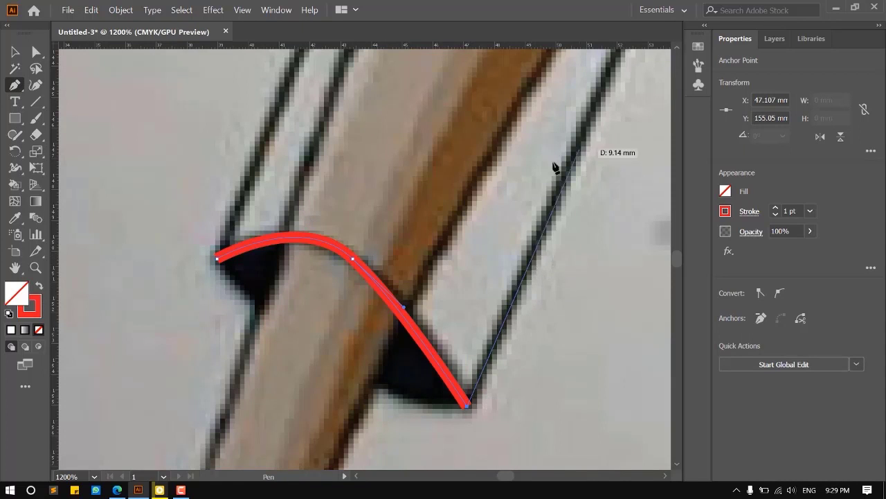
Continue the path up the left-hand leg's inner seam past the knee and across the short crotch line.
scroll(552, 167, "down", 5)
scroll(457, 169, "up", 4)
scroll(457, 207, "down", 4)
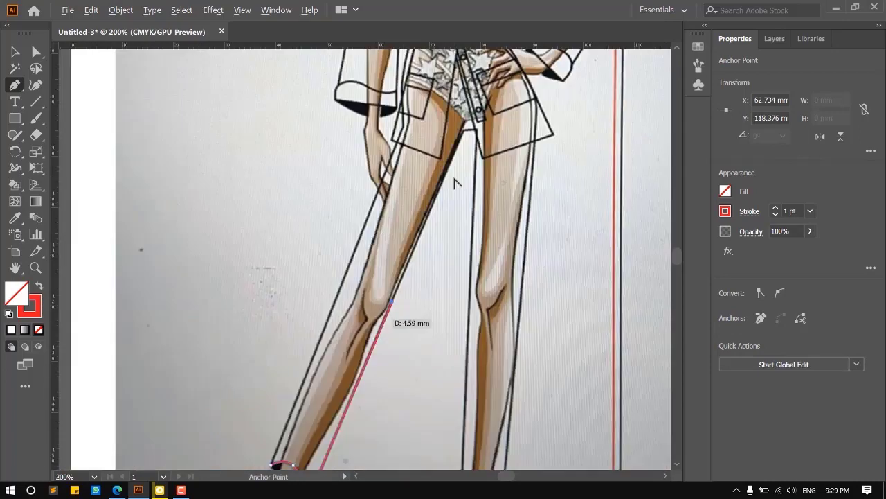
scroll(458, 173, "up", 5)
left_click(493, 126)
scroll(578, 129, "down", 4)
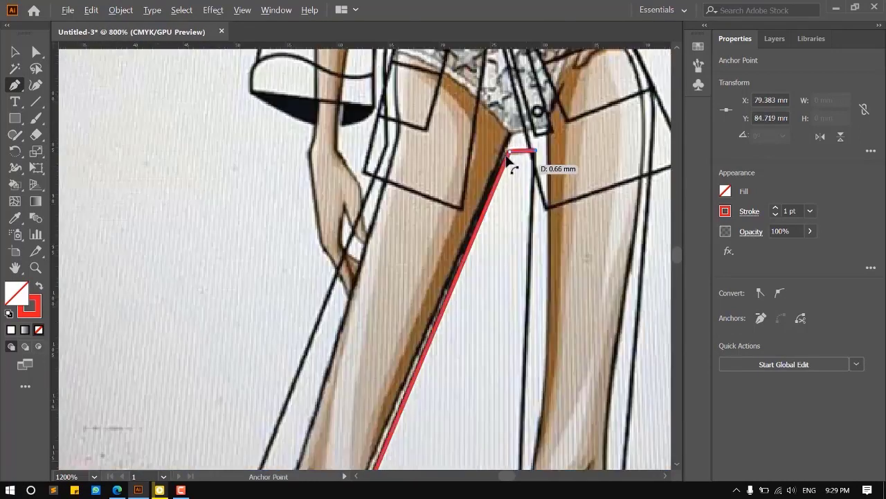
Extend the path down the right-hand trouser leg's inner seam and along its curved hem to the outer corner.
scroll(499, 208, "down", 5)
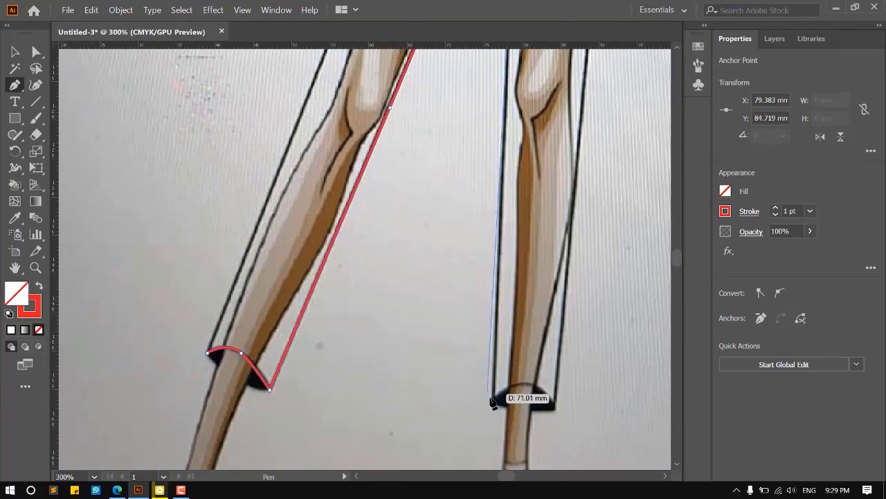
left_click(493, 401)
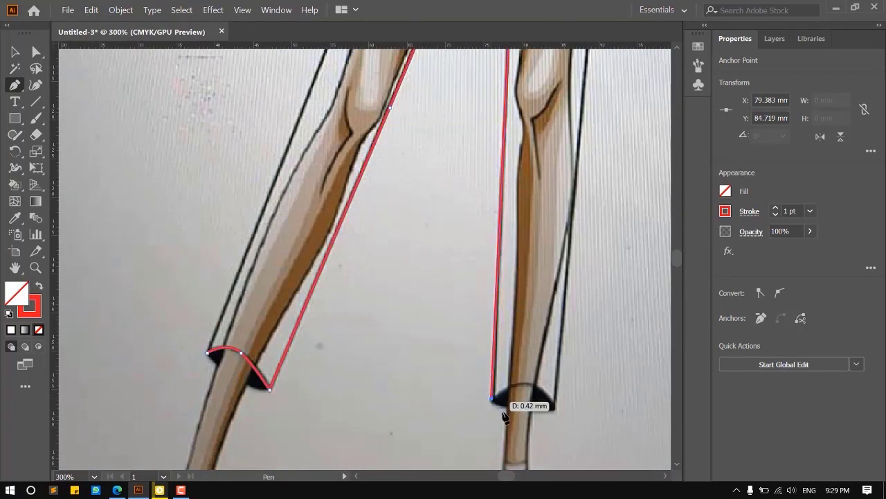
scroll(496, 401, "up", 5)
left_click_drag(549, 293, 604, 303)
scroll(514, 340, "down", 3)
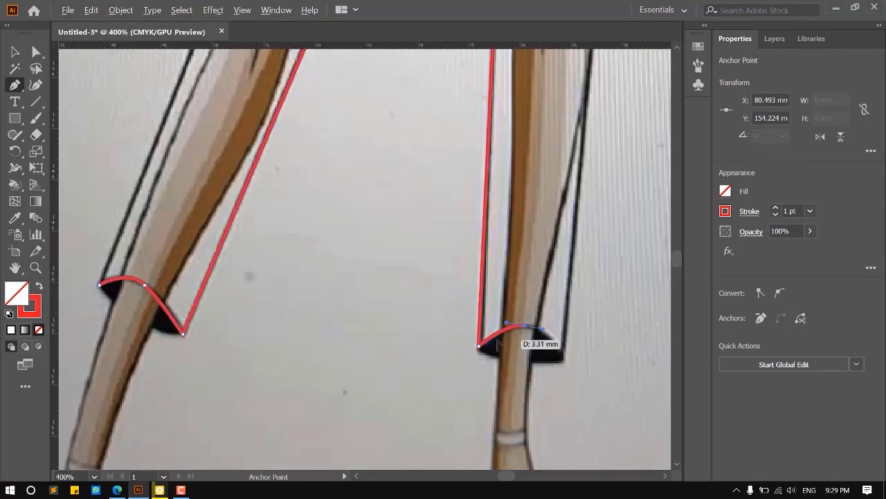
scroll(567, 362, "up", 3)
left_click(566, 352)
Trace the right-hand leg's outer seam upward from the hem to the outer corner of the jacket pocket.
scroll(453, 359, "down", 5)
scroll(510, 151, "up", 3)
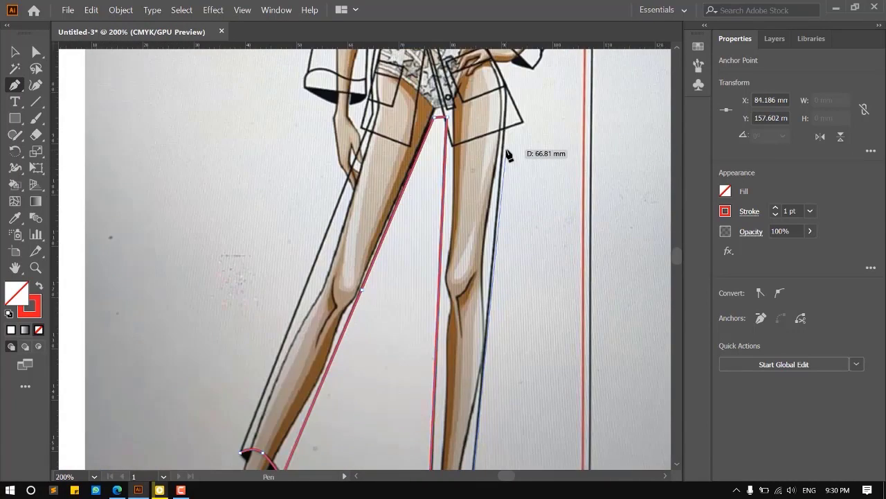
scroll(507, 153, "up", 4)
left_click(490, 178)
scroll(502, 156, "up", 5)
scroll(509, 137, "up", 2)
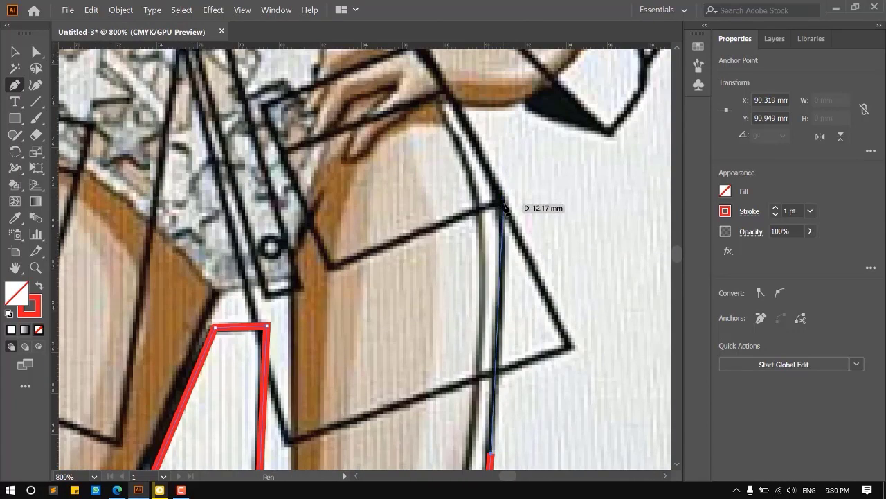
left_click_drag(494, 178, 494, 179)
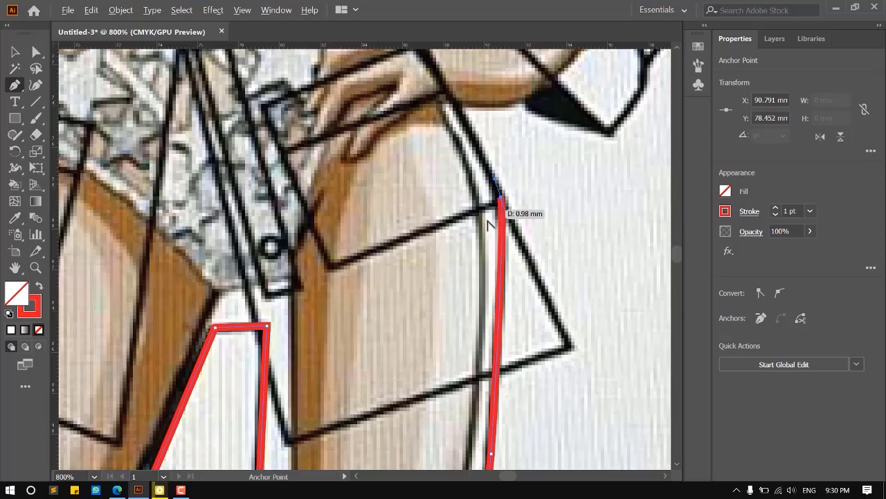
Curve the path over the right-hand hip to the waistline and remove the outgoing handle at the waist anchor.
scroll(487, 218, "down", 4)
scroll(450, 147, "up", 3)
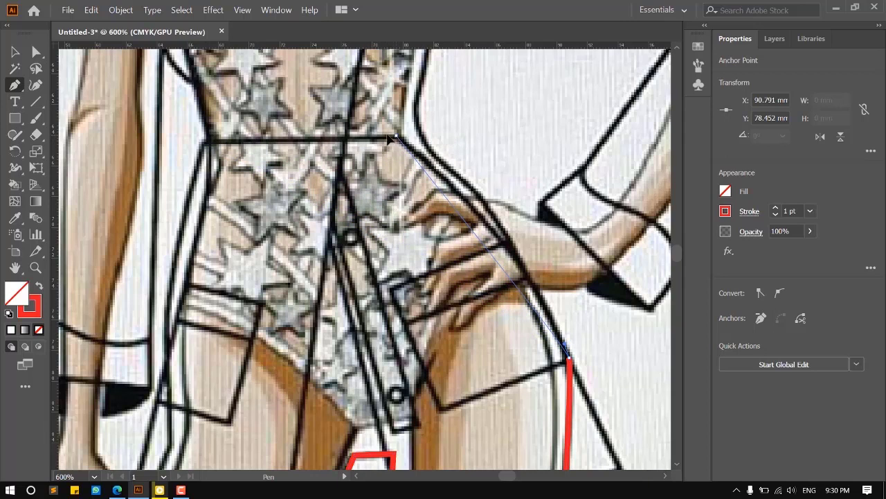
mouse_move(398, 138)
left_mouse_down()
mouse_move(455, 142)
mouse_move(288, 61)
left_mouse_up()
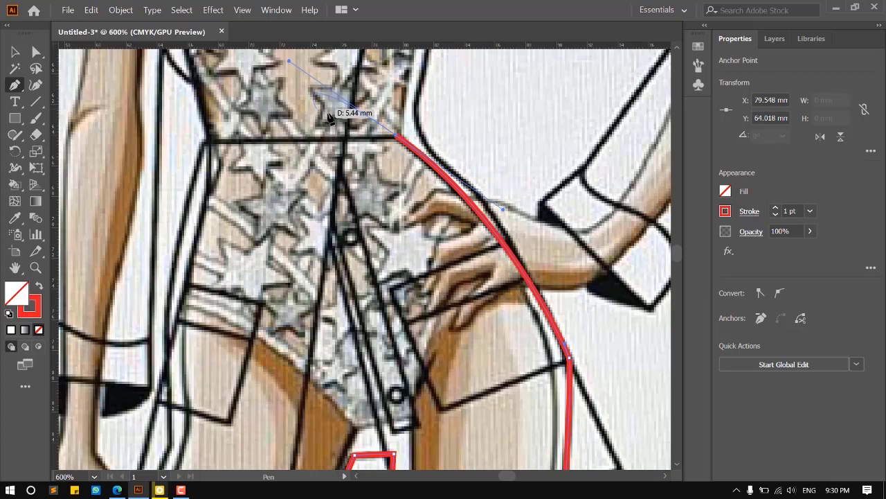
left_click(397, 139)
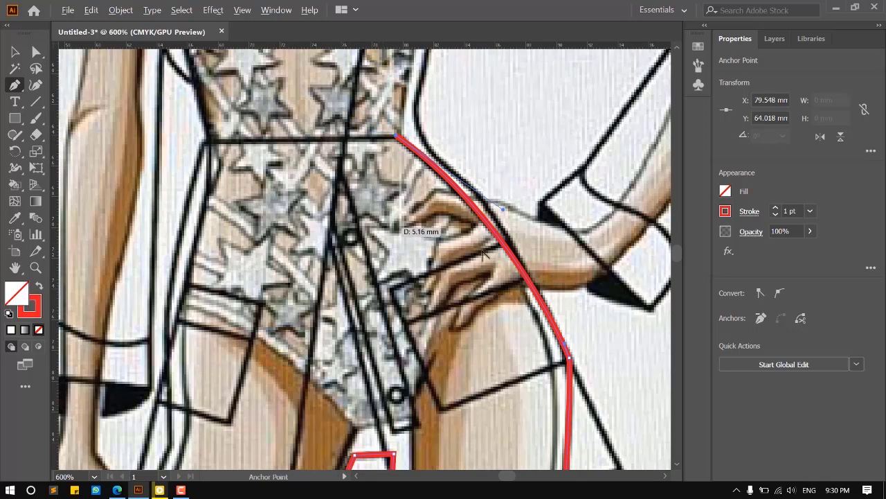
Trace the waistline straight across to its left-hand end.
scroll(489, 250, "down", 2)
scroll(435, 225, "up", 2)
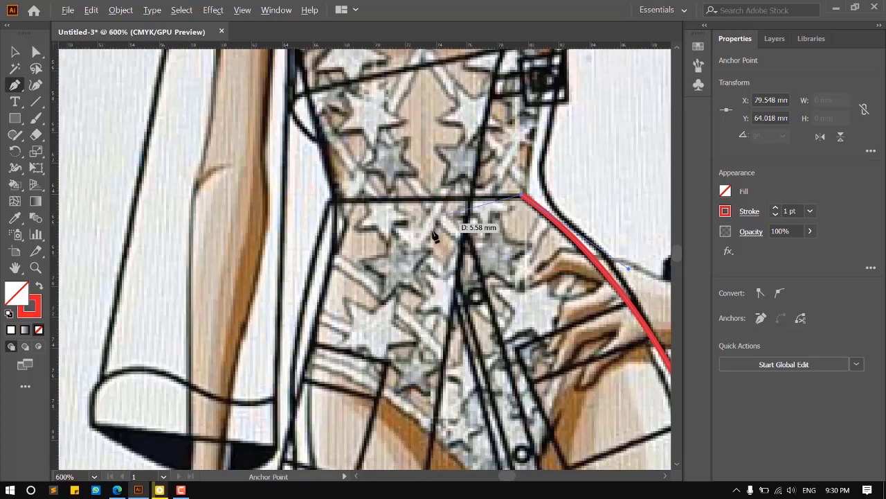
left_click(331, 203)
Curve the path from the waist down over the left-hand hip to the upper thigh, beside the jacket's lower edge.
scroll(334, 208, "down", 3)
scroll(346, 278, "up", 1)
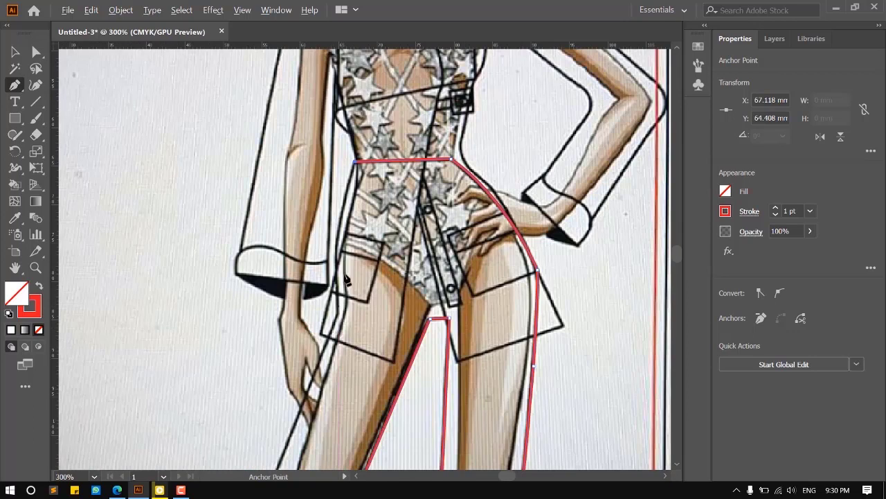
scroll(338, 296, "up", 1)
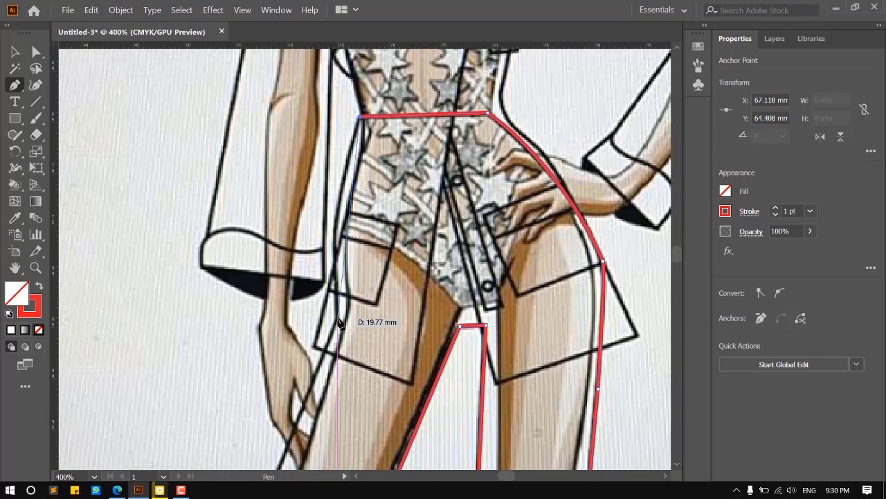
left_click_drag(339, 322, 348, 414)
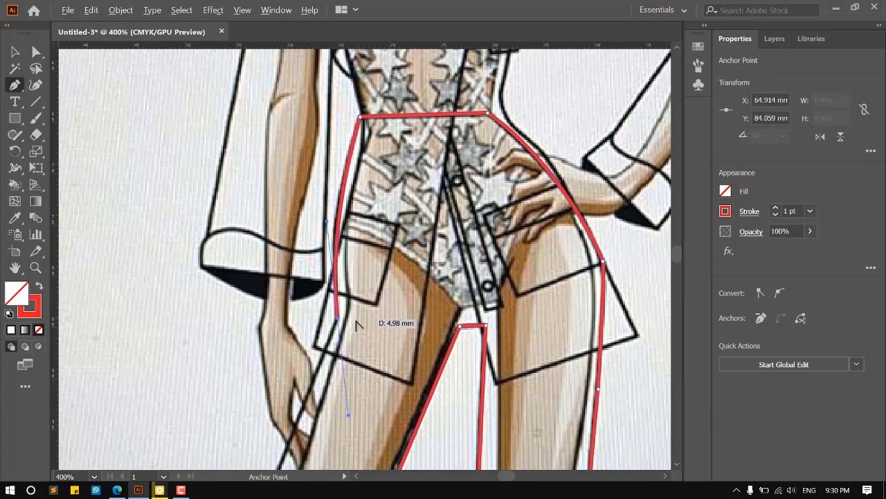
Trace the left-hand leg's outer seam straight down to the hem and close the trouser path at its starting anchor.
scroll(451, 218, "down", 3)
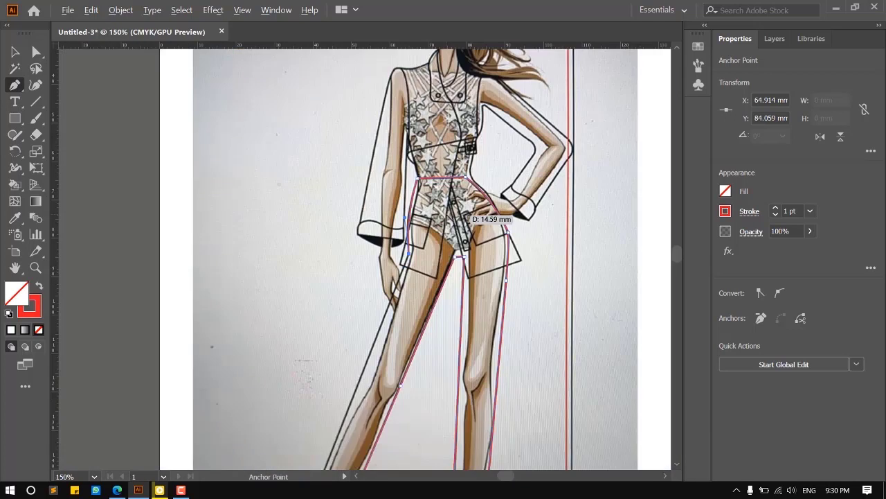
scroll(391, 303, "up", 1)
scroll(429, 233, "down", 3)
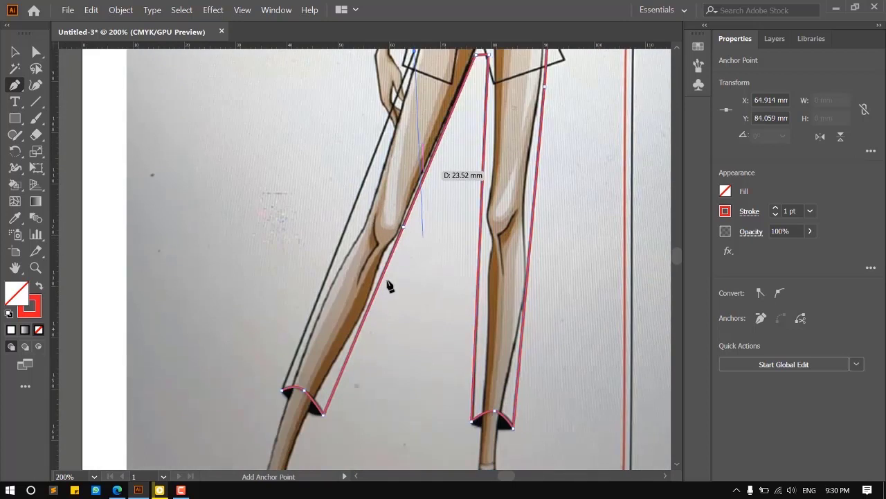
scroll(281, 389, "up", 1)
scroll(280, 389, "up", 2)
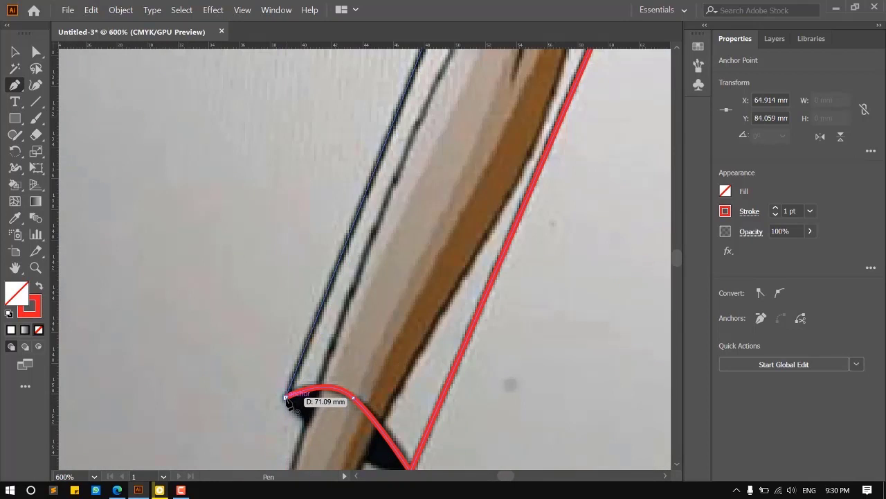
left_click(286, 398)
Fill the closed trouser shape with the light beige swatch.
scroll(306, 396, "down", 4)
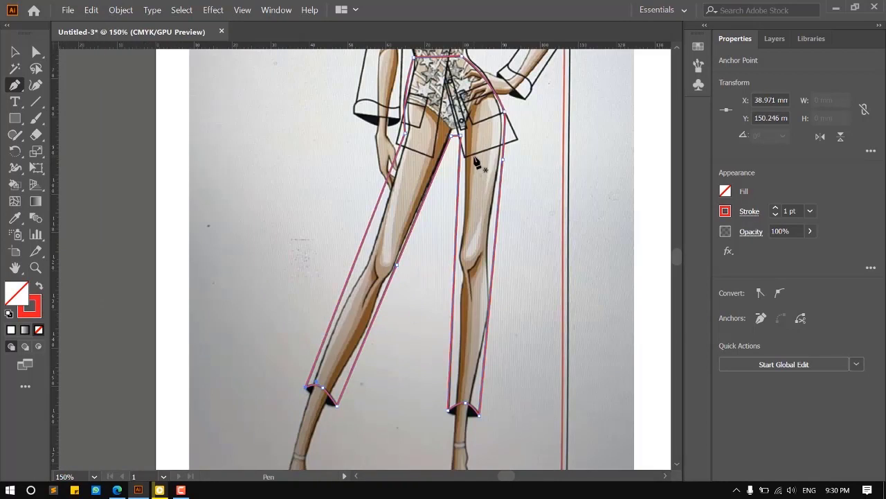
scroll(475, 180, "up", 2)
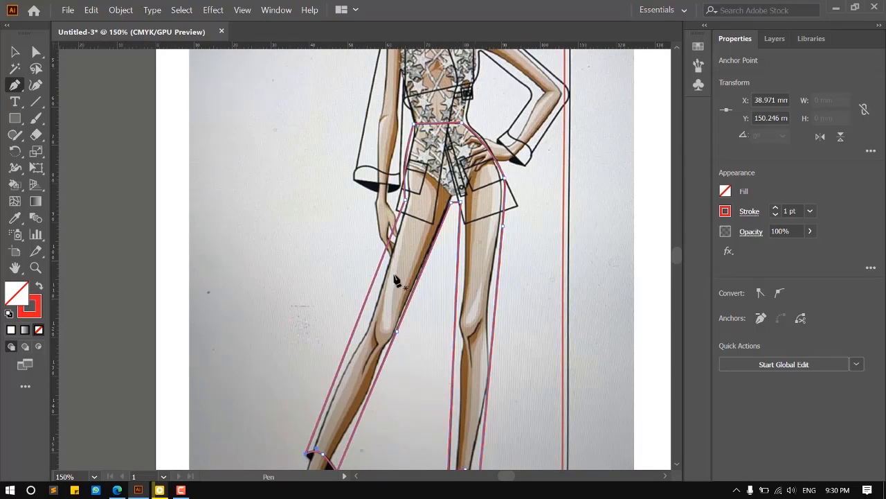
scroll(418, 307, "up", 1)
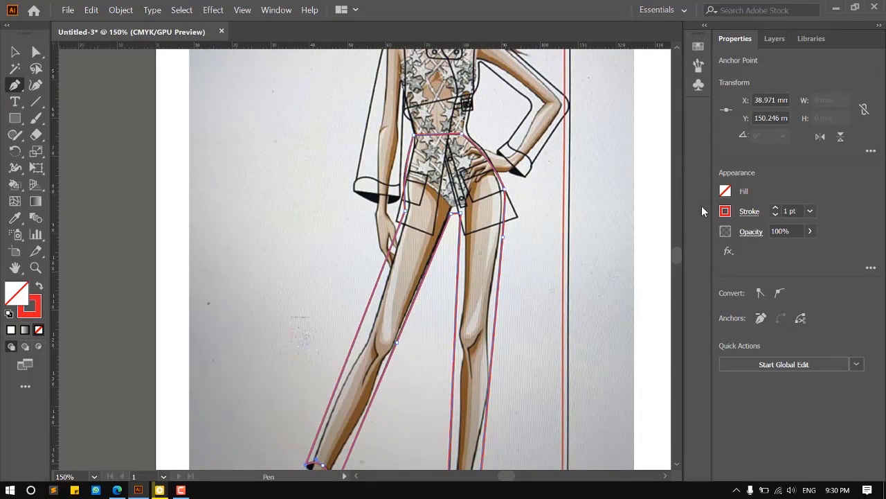
left_click(726, 193)
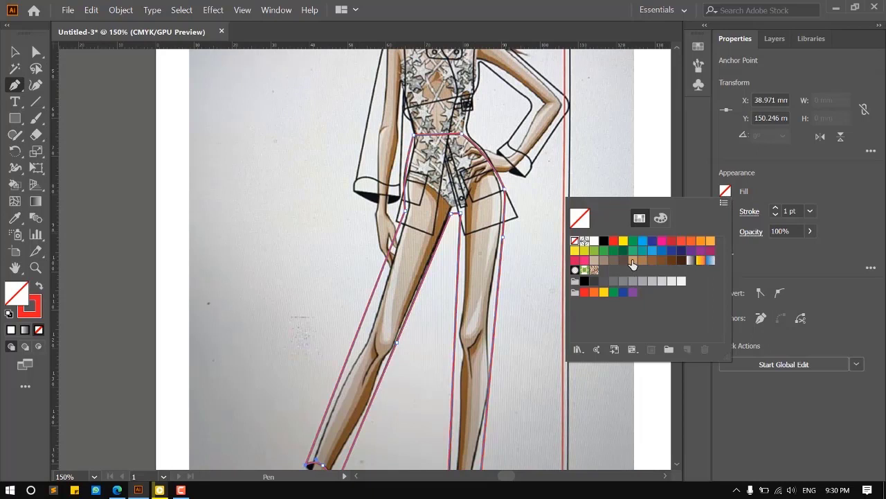
left_click(594, 261)
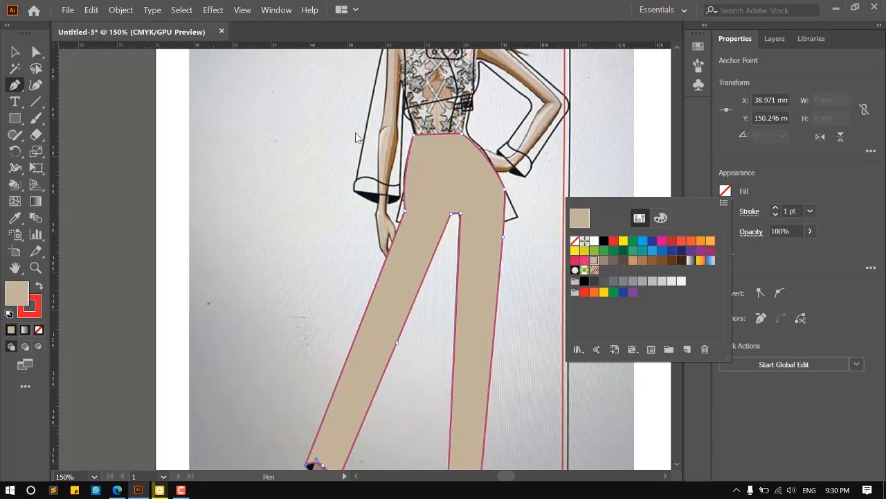
left_click(16, 55)
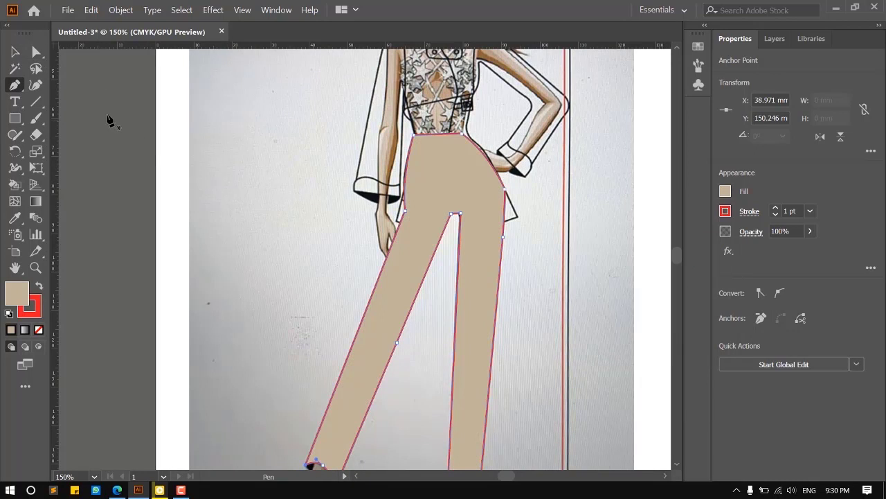
Move the filled trousers off the illustration onto the blank artboard area to its right and deselect them.
key("v")
key("ctrl+minus")
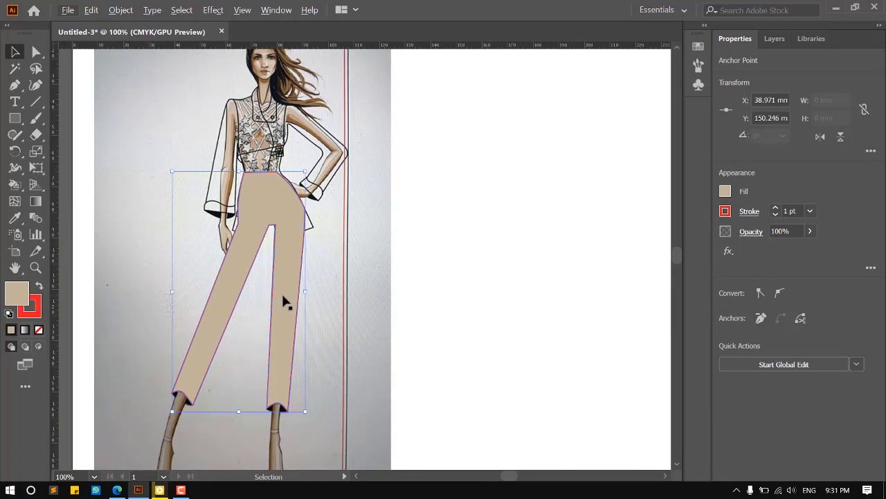
left_click_drag(291, 299, 534, 310)
left_click(537, 132)
key("ctrl+plus")
left_click_drag(187, 153, 322, 300)
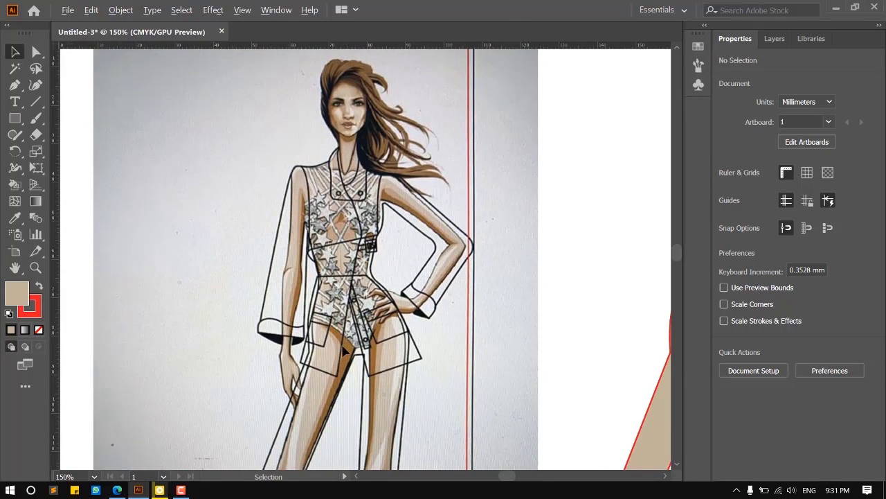
Start a Pen path along the jacket's left-hand hem, from its outer corner straight to the front opening corner.
scroll(344, 353, "up", 2)
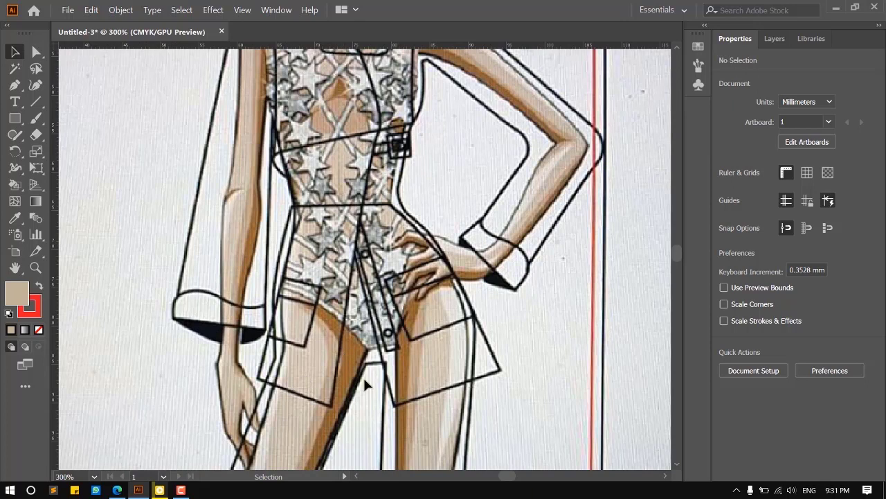
scroll(311, 391, "up", 2)
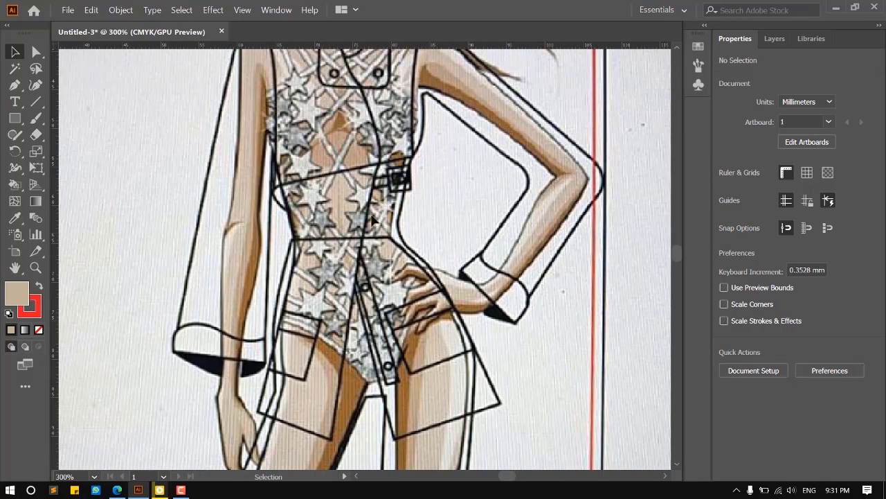
scroll(378, 191, "up", 3)
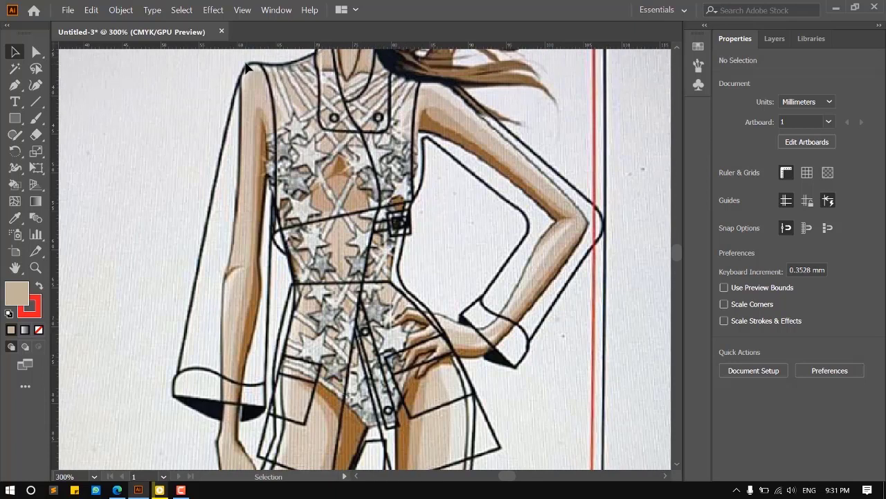
scroll(397, 356, "down", 3)
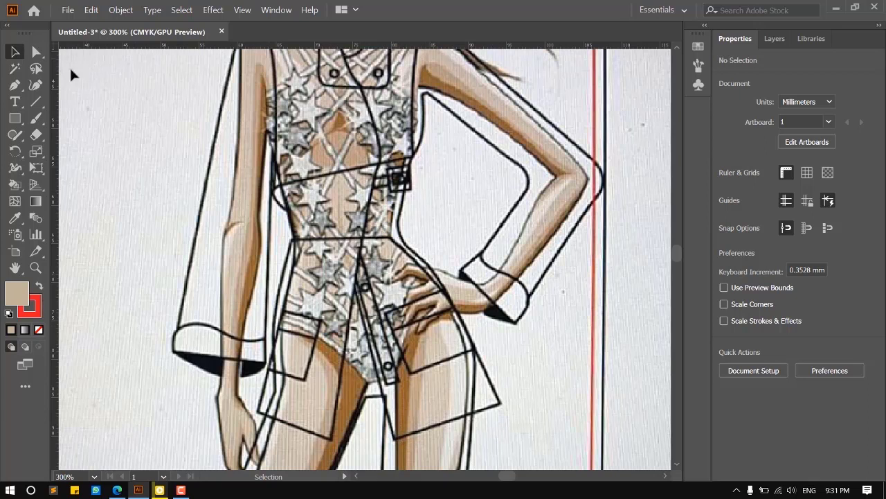
left_click(15, 84)
scroll(319, 256, "down", 4)
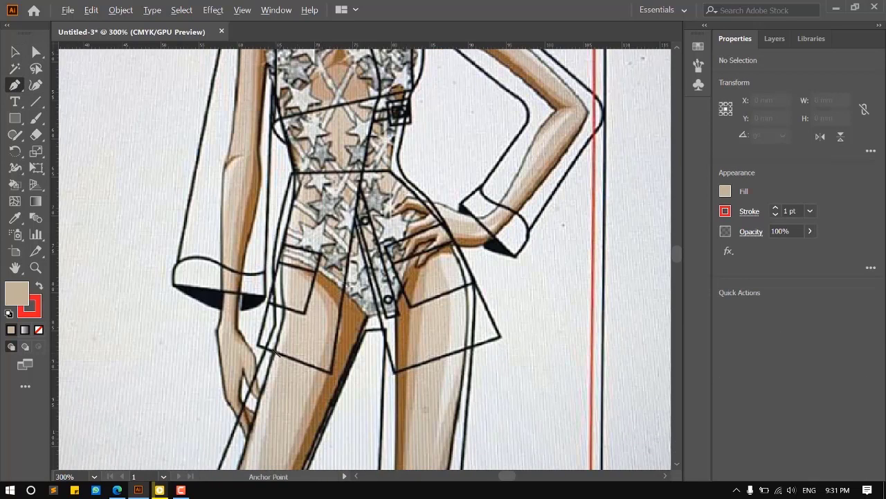
scroll(244, 340, "up", 3)
left_click(232, 330)
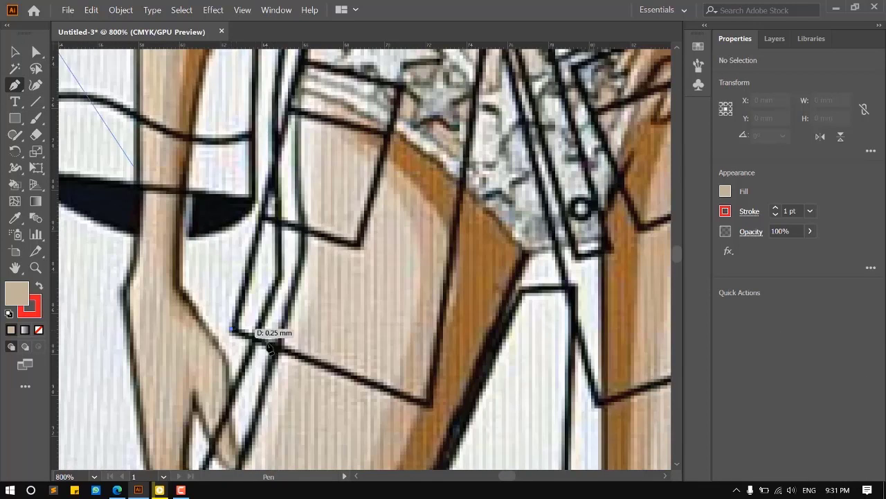
left_click(428, 404)
scroll(360, 411, "down", 3)
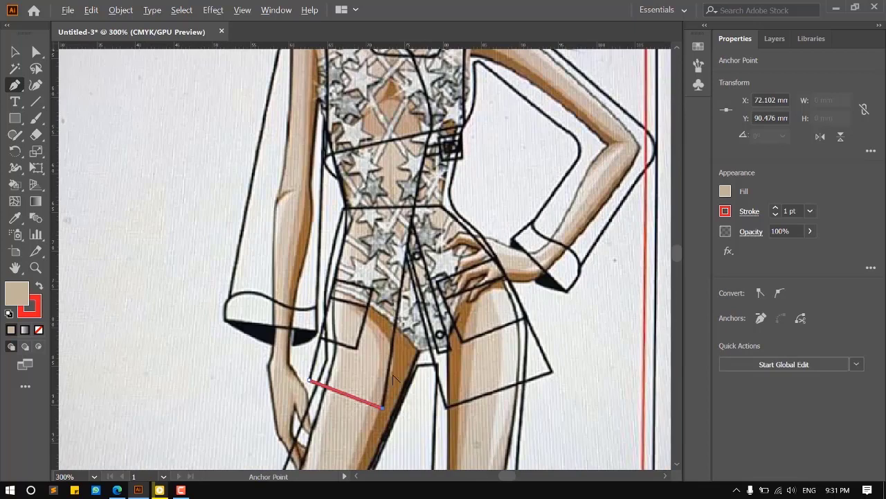
Trace the jacket's front opening edge from the hem up to just below the seam above the waist.
scroll(407, 333, "up", 5)
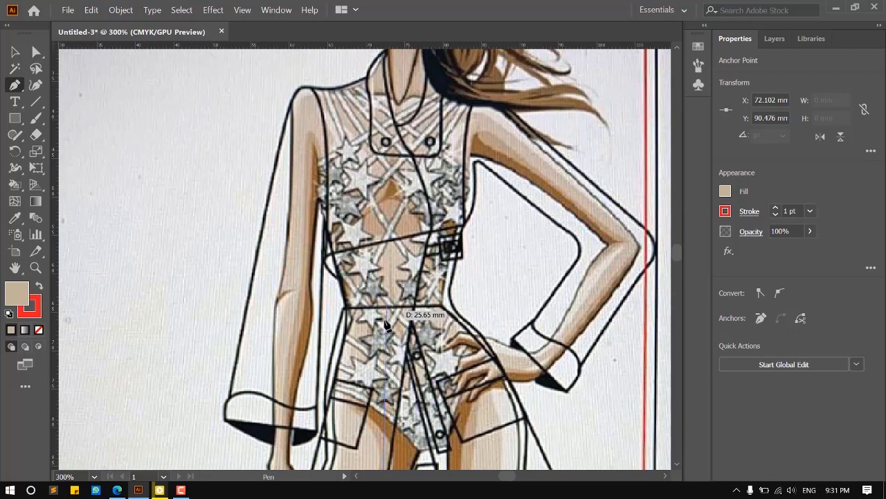
scroll(387, 326, "down", 2)
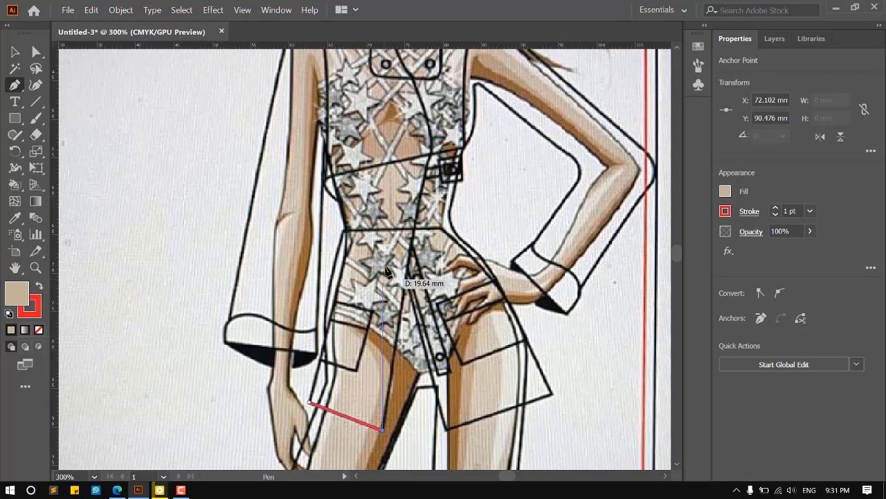
scroll(395, 256, "up", 3)
scroll(427, 248, "up", 2)
scroll(427, 247, "up", 1)
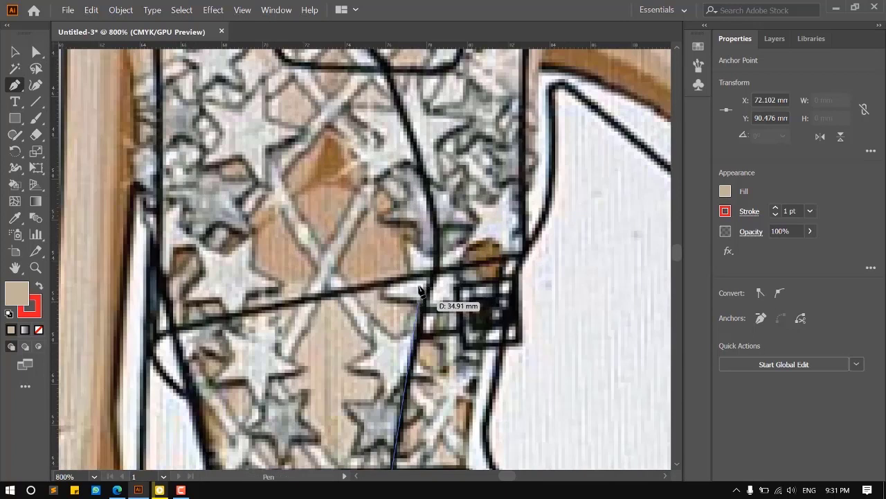
left_click(422, 289)
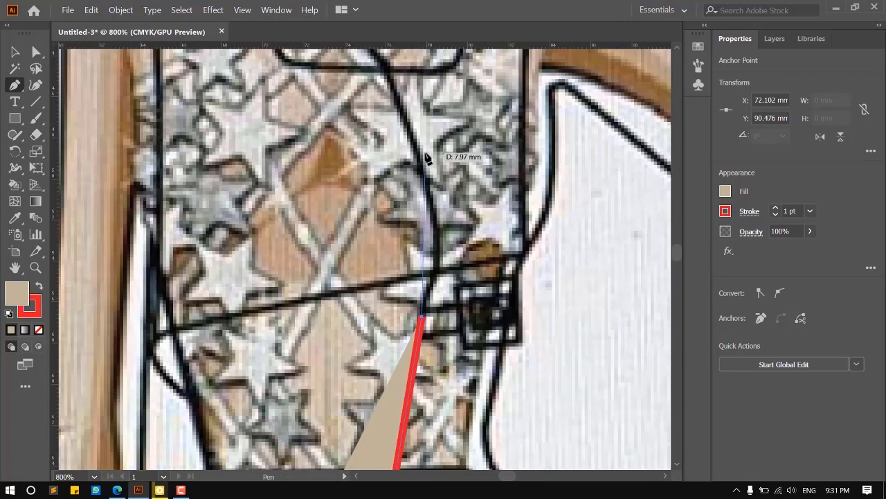
Curve the jacket's front edge path from above the waist up onto the chest, below the lapel.
left_click_drag(416, 151, 388, 82)
scroll(475, 254, "down", 3)
scroll(401, 314, "up", 3)
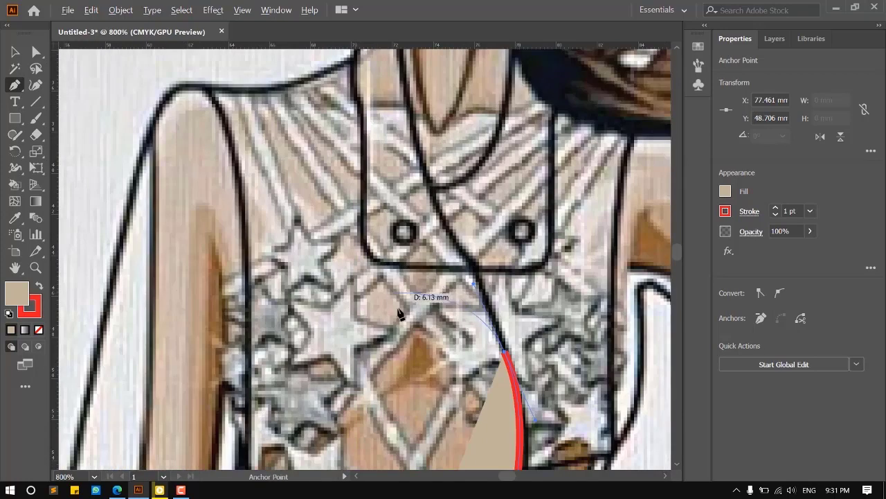
scroll(400, 314, "down", 4)
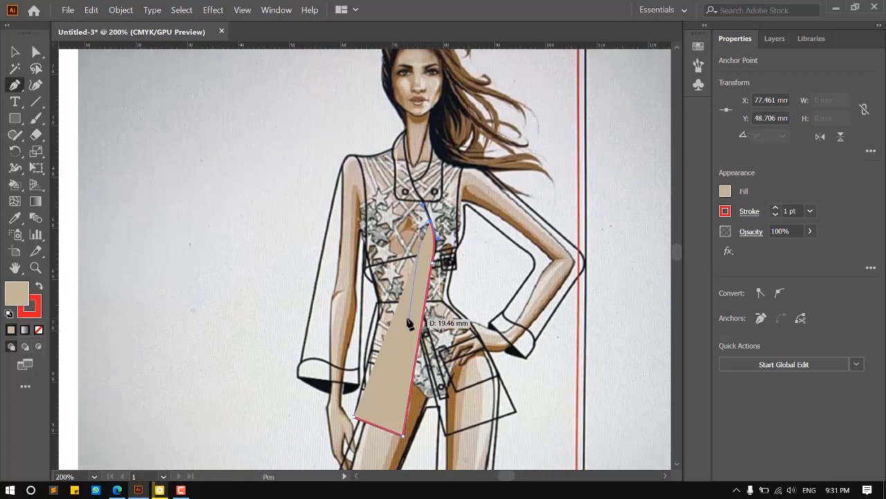
scroll(409, 323, "up", 2)
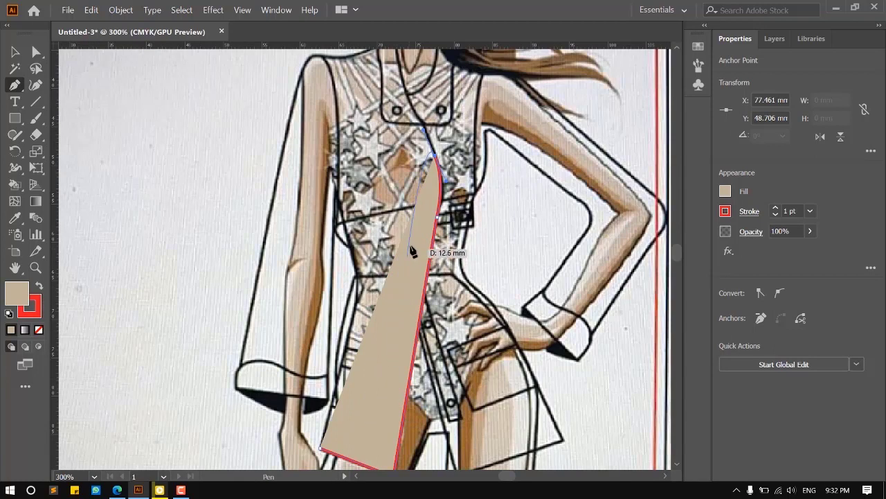
Remove the fill from the jacket path so only its red outline remains.
left_click(725, 192)
left_click(574, 241)
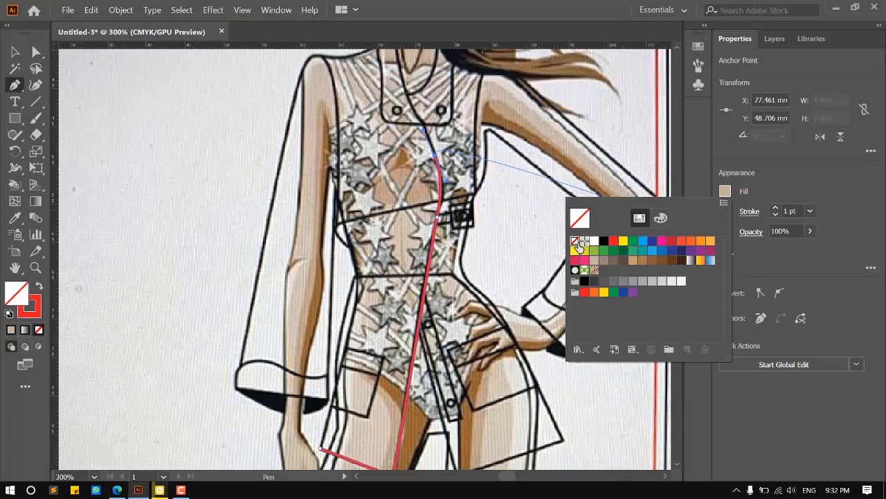
left_click(505, 10)
key("ctrl+equal")
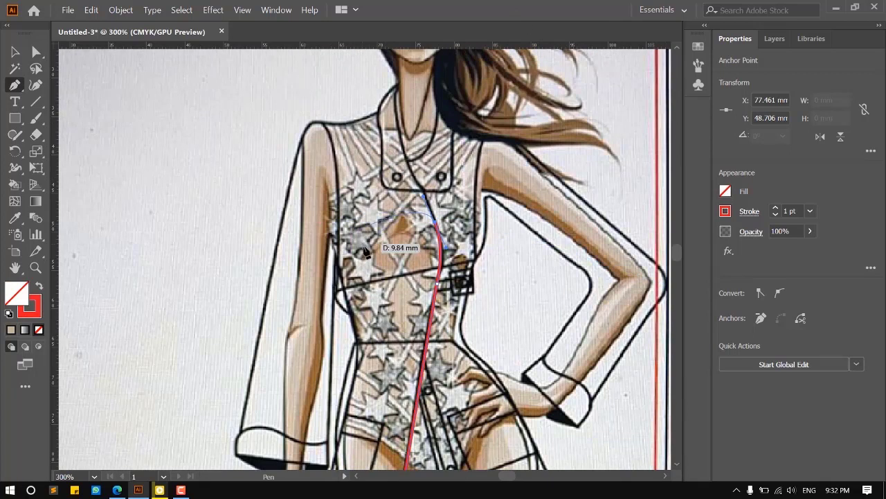
Continue the jacket's front edge in curves across the lapel and up to the collar's tip at the neck.
scroll(405, 242, "up", 5)
scroll(403, 239, "up", 1)
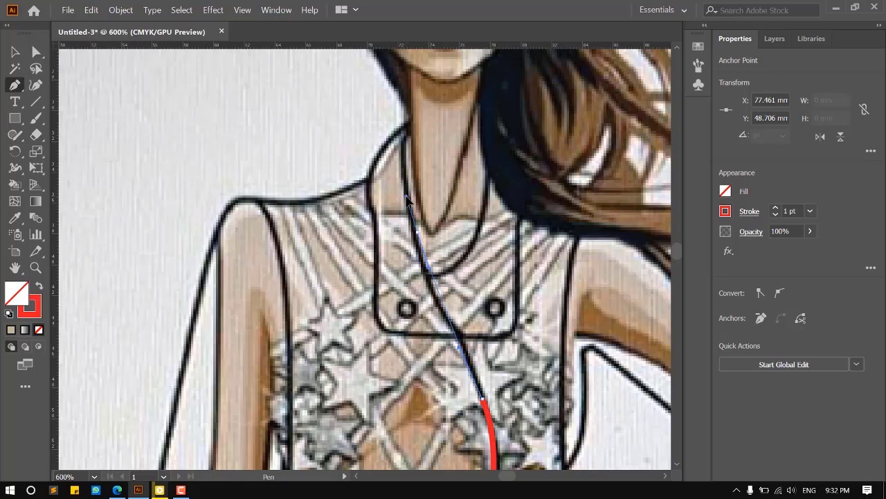
left_click_drag(407, 199, 415, 225)
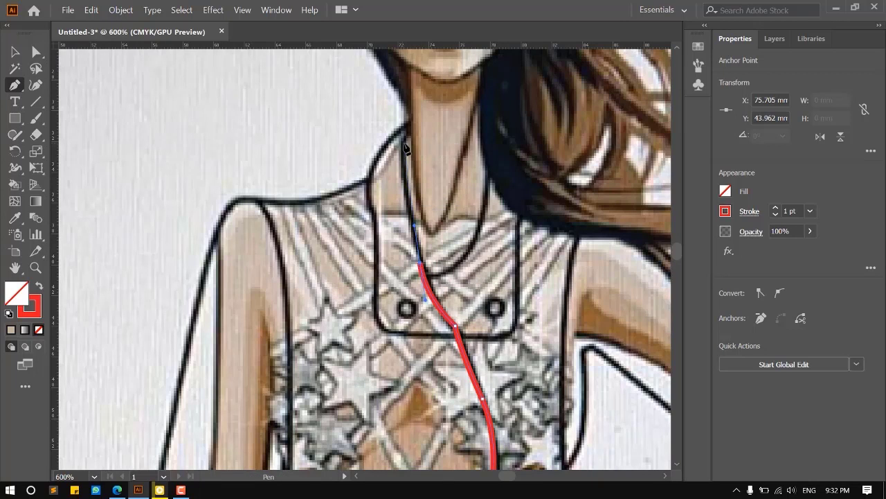
scroll(407, 165, "up", 2)
scroll(407, 197, "down", 1)
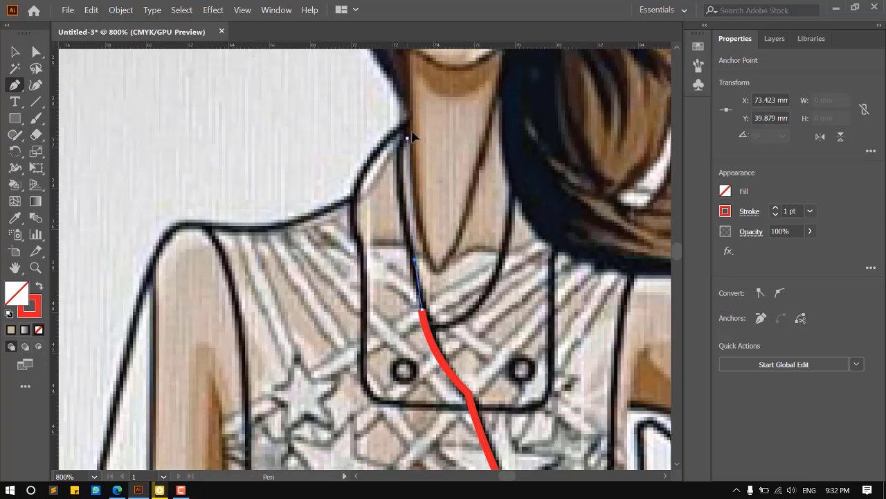
left_click_drag(406, 137, 426, 106)
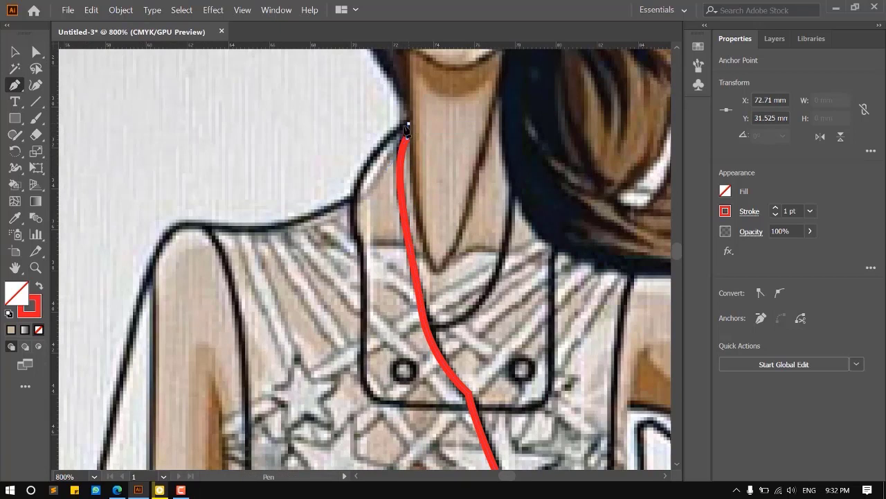
left_click(409, 124)
Curve the path down the collar's outer edge and along the left-hand shoulder line to the top of the armhole seam.
left_click_drag(353, 199, 344, 251)
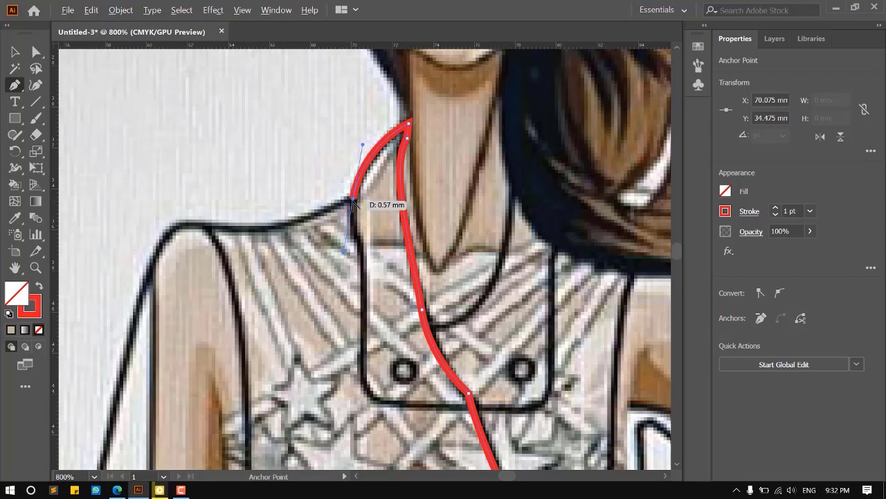
left_click_drag(138, 211, 138, 211)
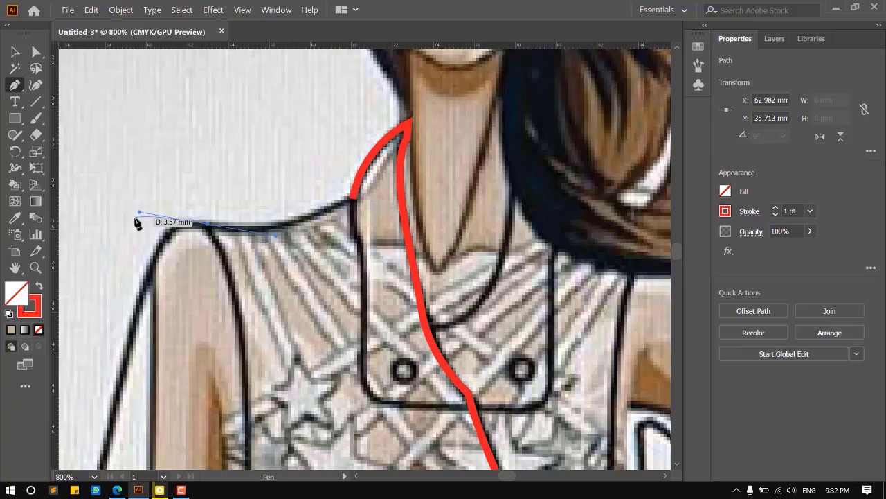
key("ctrl+z")
left_click_drag(208, 225, 132, 211)
scroll(252, 236, "down", 4)
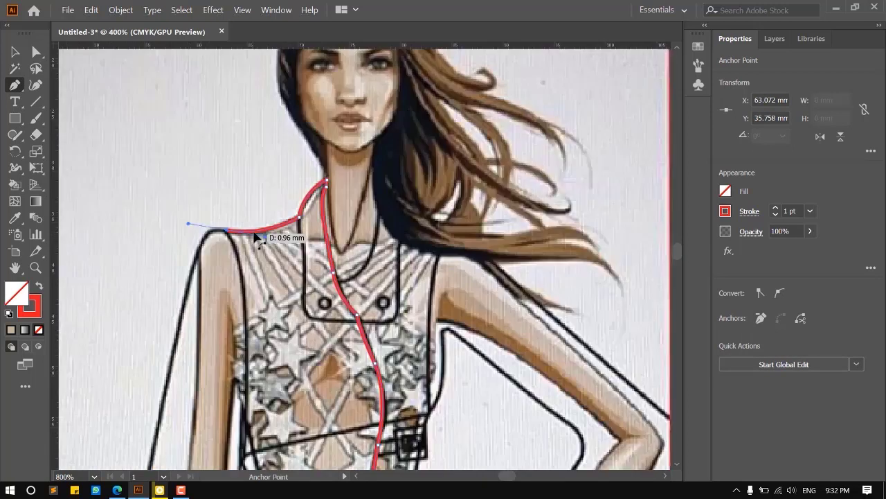
scroll(269, 279, "down", 3)
scroll(255, 208, "up", 2)
scroll(221, 215, "down", 1)
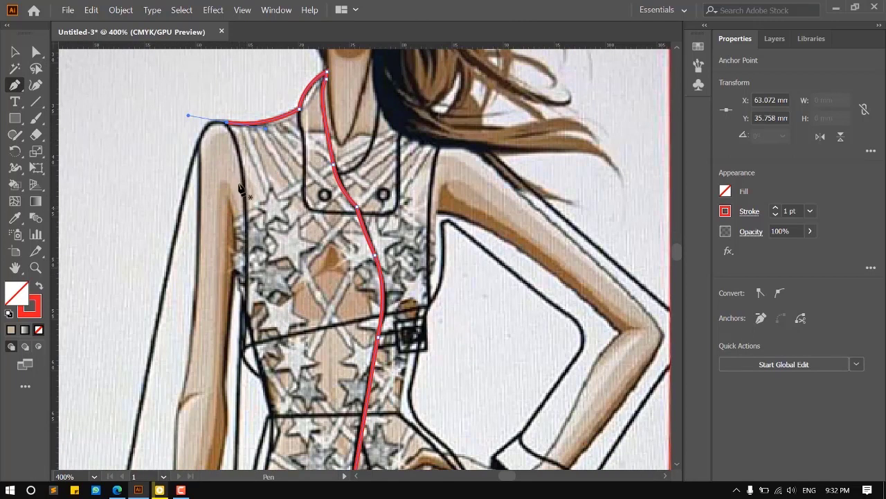
Undo the last segment and redraw the jacket path in curves down the left-hand armhole seam to the side above the belt.
scroll(248, 307, "up", 1)
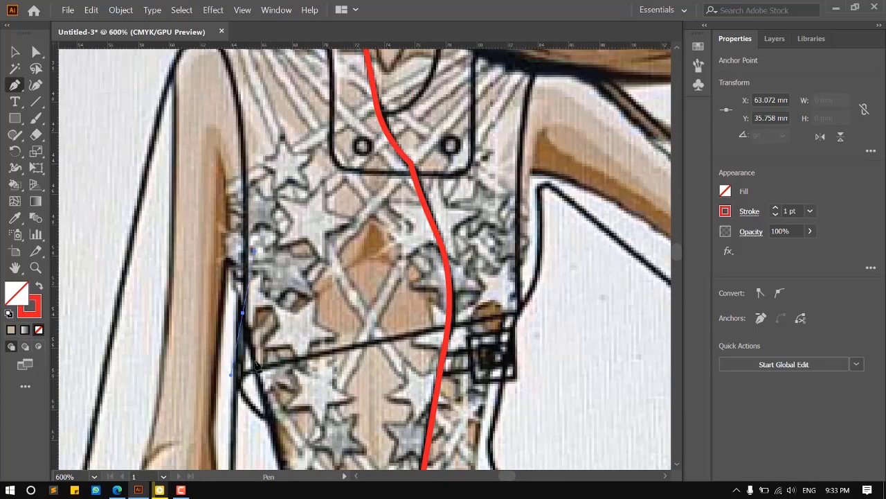
key("ctrl+z")
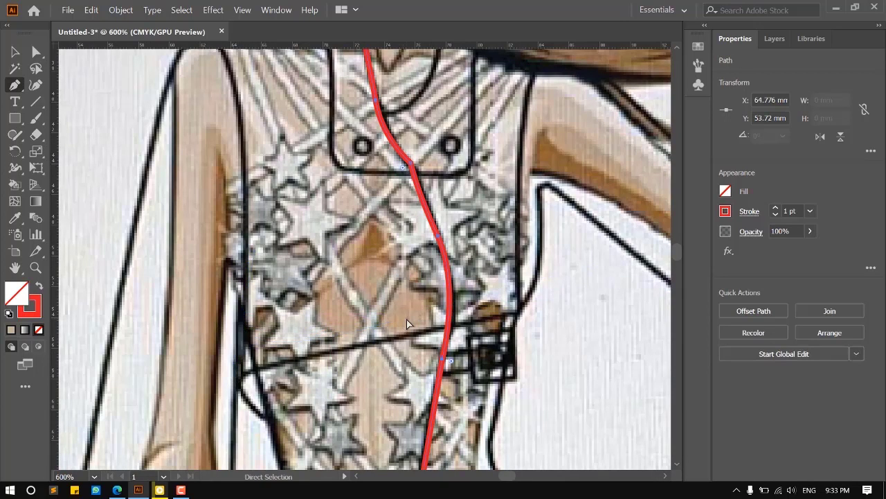
scroll(407, 323, "up", 4)
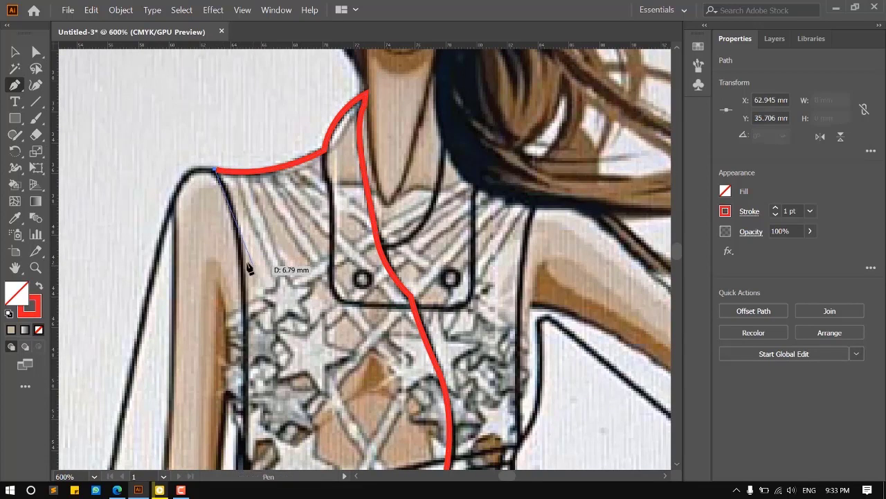
left_click_drag(245, 299, 249, 336)
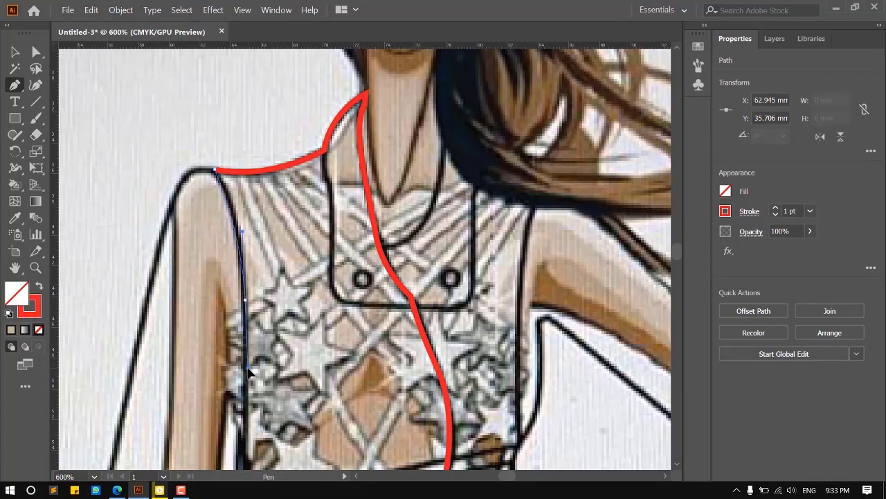
left_click_drag(249, 372, 248, 371)
scroll(254, 291, "down", 6)
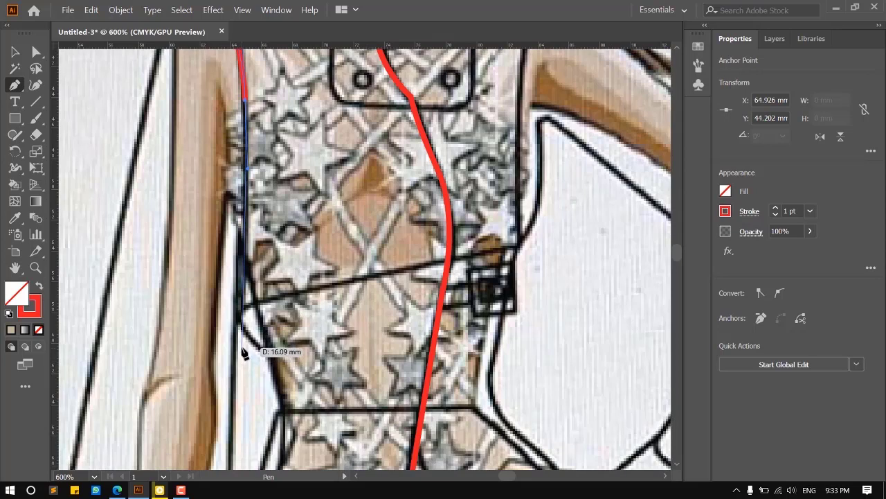
left_click(241, 254)
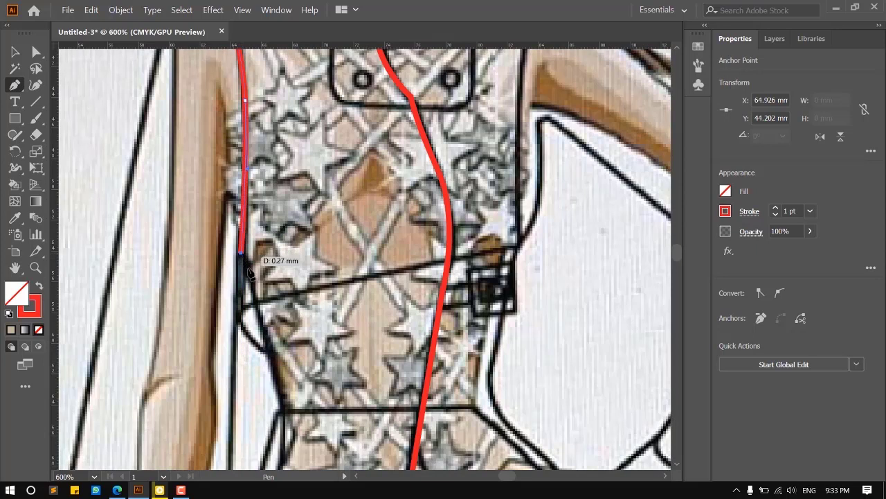
Continue the jacket path straight to the waist seam and down the side, closing the panel at its outer hem corner.
left_click(286, 414)
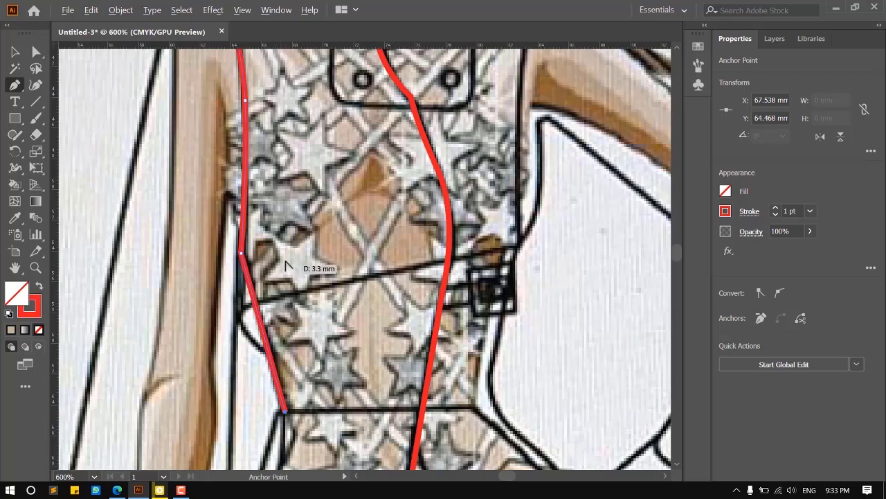
scroll(287, 257, "down", 4)
scroll(291, 317, "up", 3)
scroll(289, 318, "down", 2)
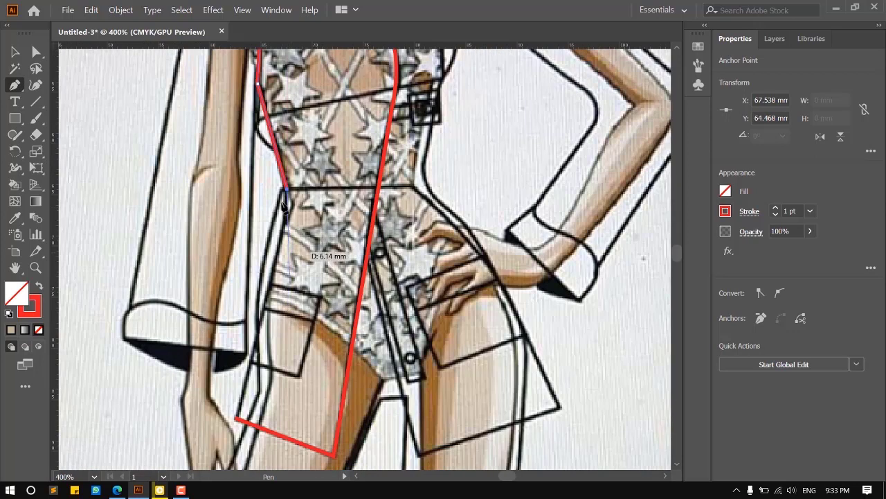
left_click(238, 415)
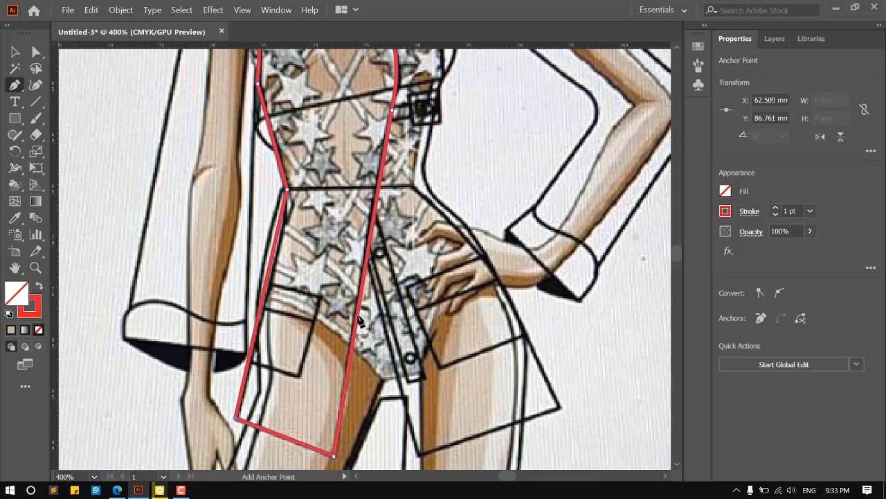
Fill the closed jacket panel with the light tan-brown swatch, keeping its red outline, and deselect it.
key("ctrl+minus")
key("ctrl+minus")
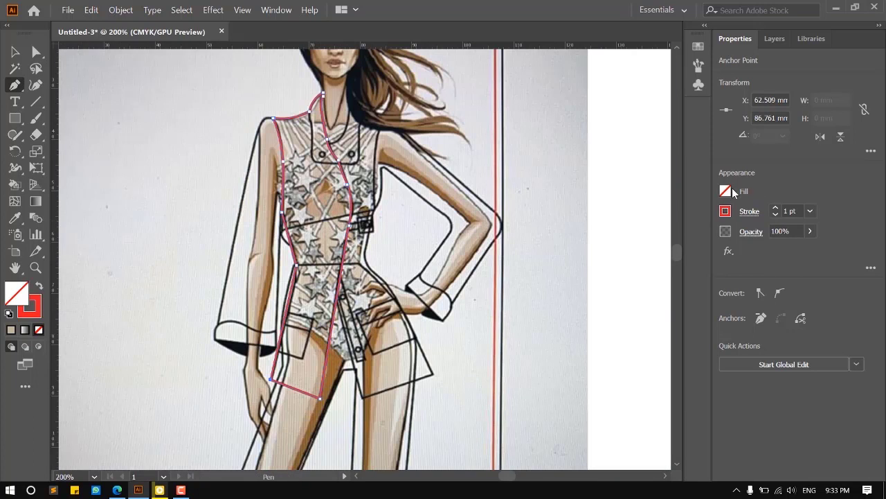
left_click(726, 191)
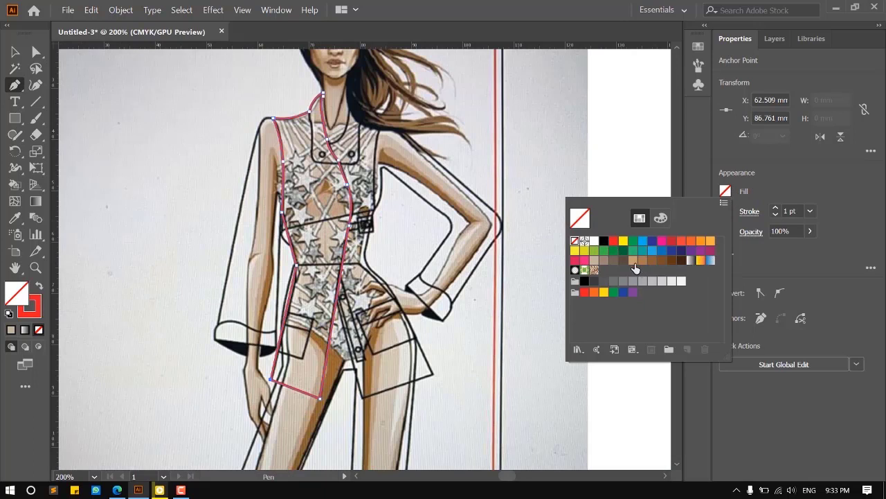
left_click(633, 261)
left_click(14, 54)
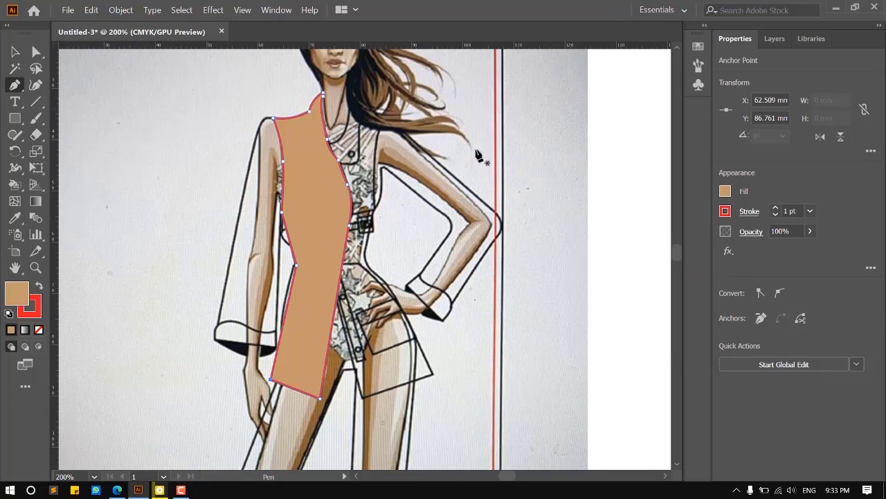
left_click(563, 155)
scroll(566, 158, "up", 1)
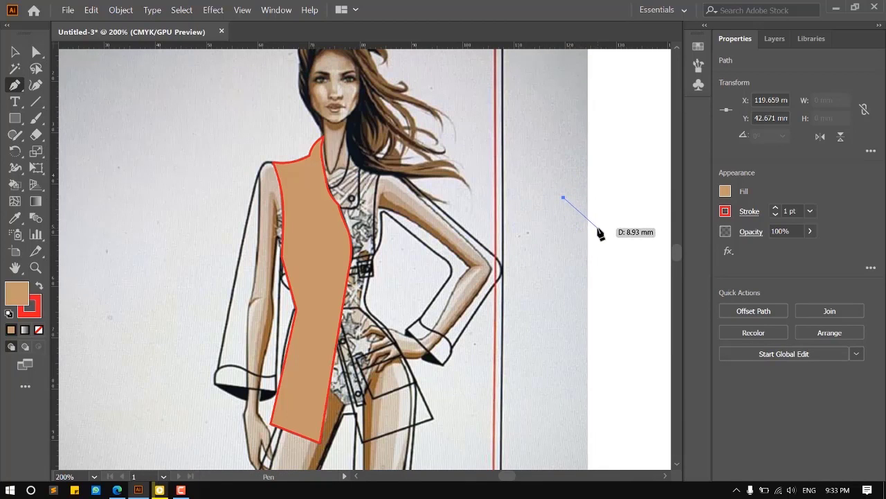
key("ctrl")
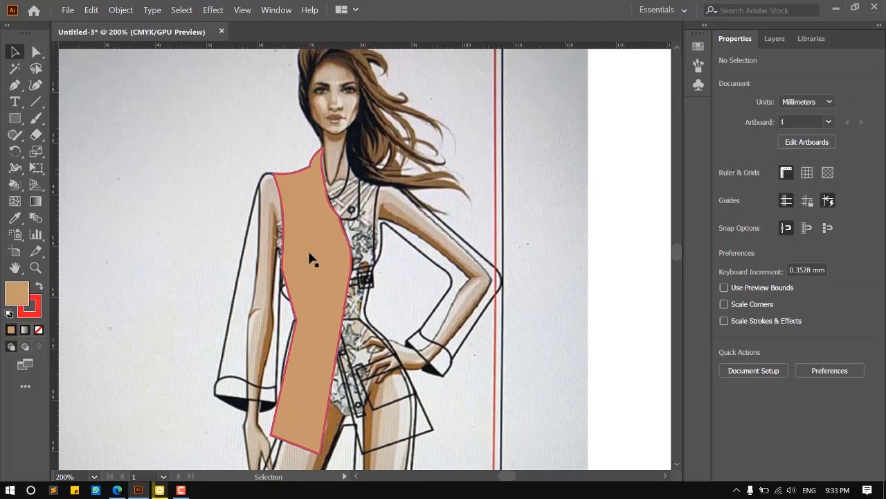
Move the tan jacket panel off the illustration onto the blank area above the beige trousers, and deselect it.
scroll(296, 216, "down", 1)
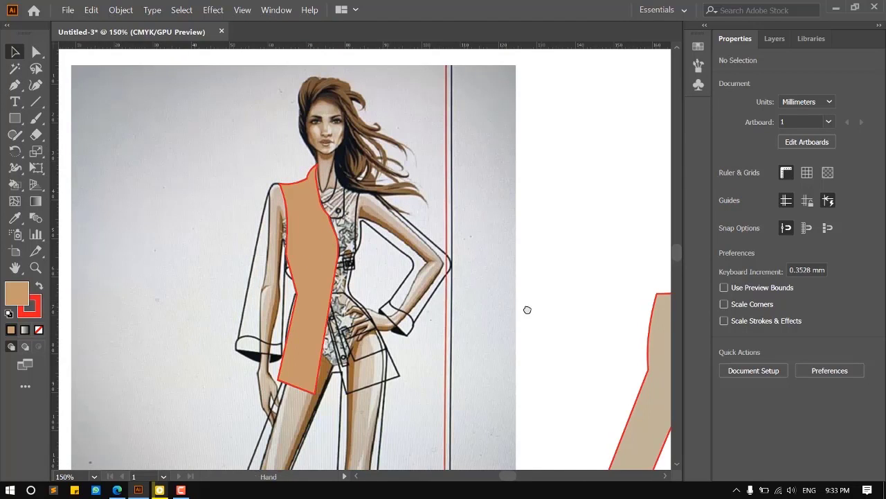
left_click_drag(527, 309, 375, 297)
left_click_drag(158, 257, 470, 258)
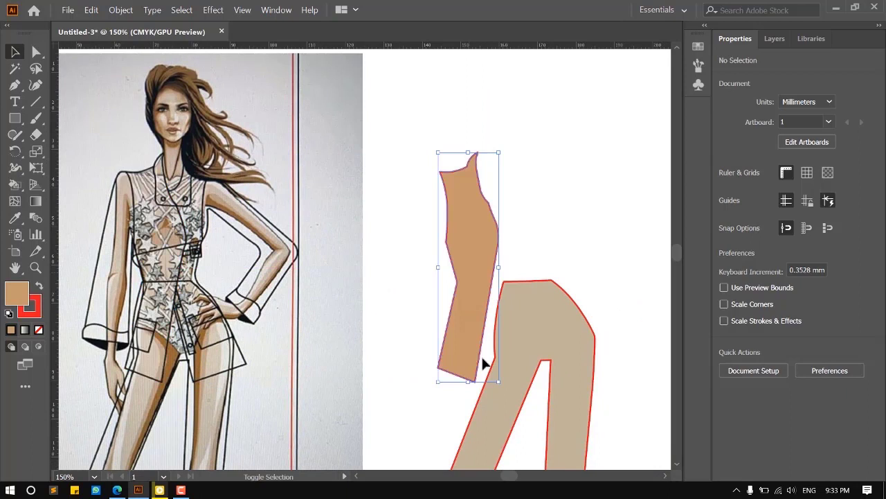
left_click(415, 118)
Start the right-hand jacket panel's path with straight edges from the front overlap to the lower front corner and along the hem.
scroll(152, 345, "up", 3)
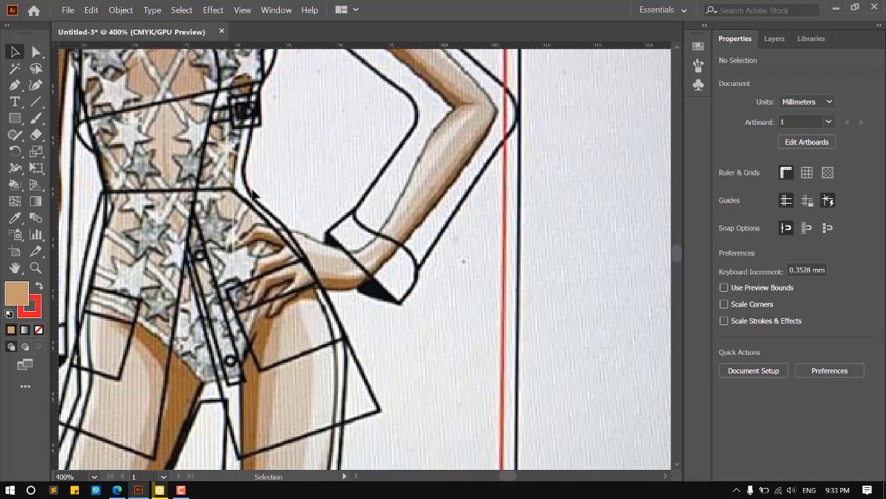
left_click(15, 85)
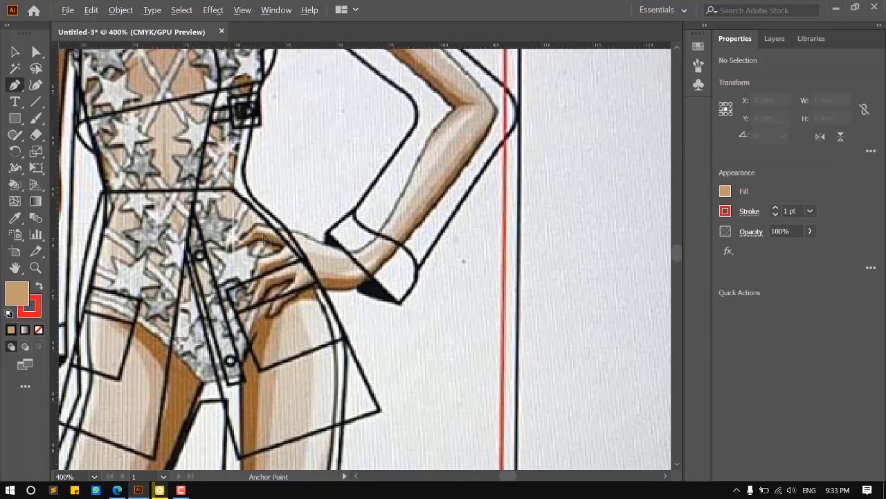
scroll(229, 242, "down", 1)
scroll(207, 243, "up", 2)
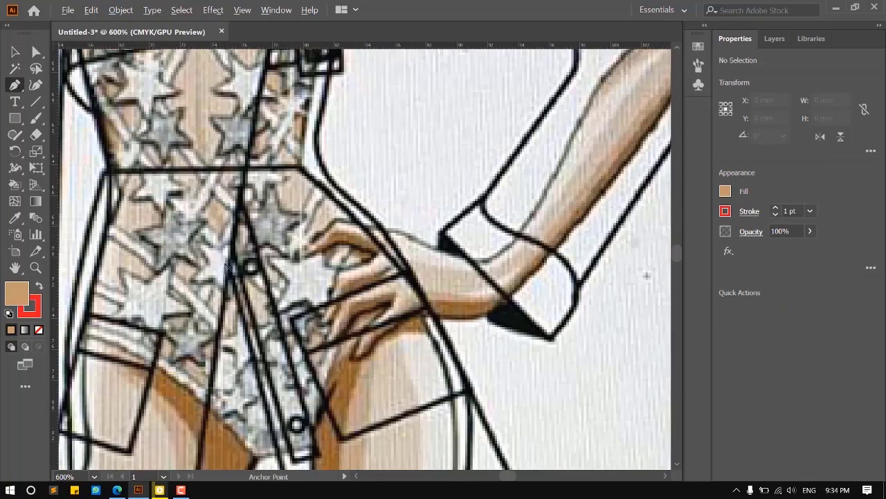
scroll(228, 270, "down", 3)
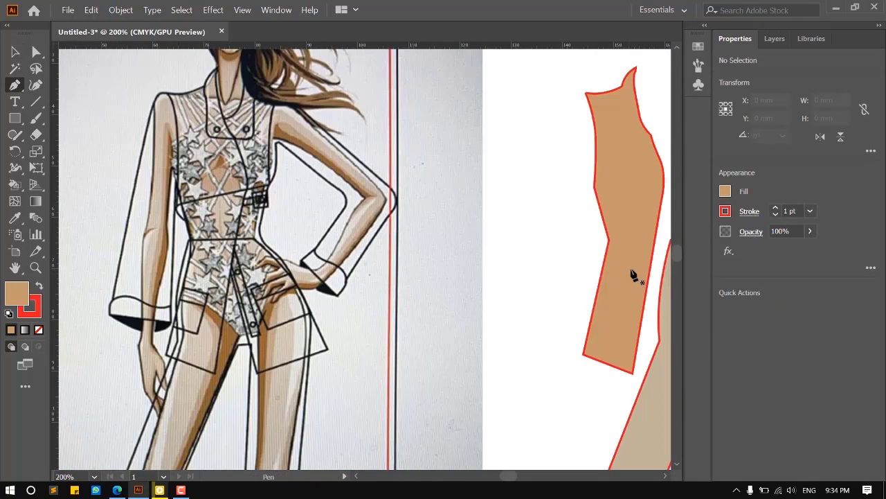
scroll(202, 262, "up", 3)
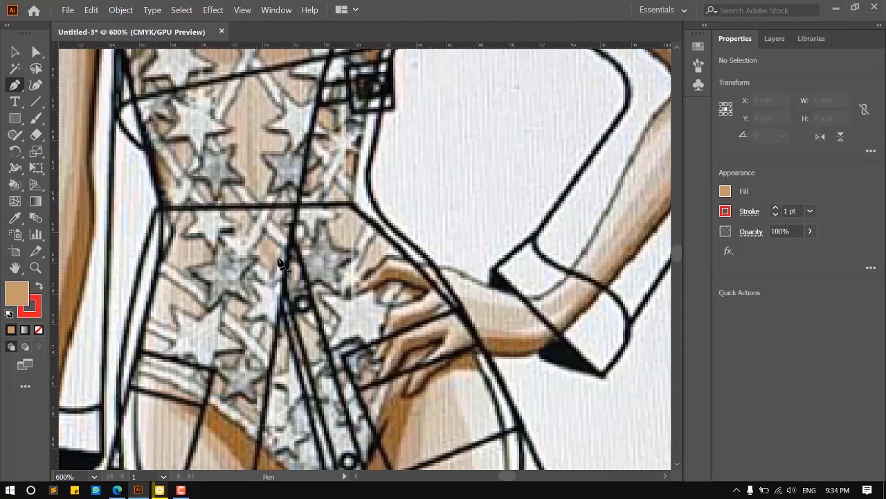
scroll(279, 258, "down", 3)
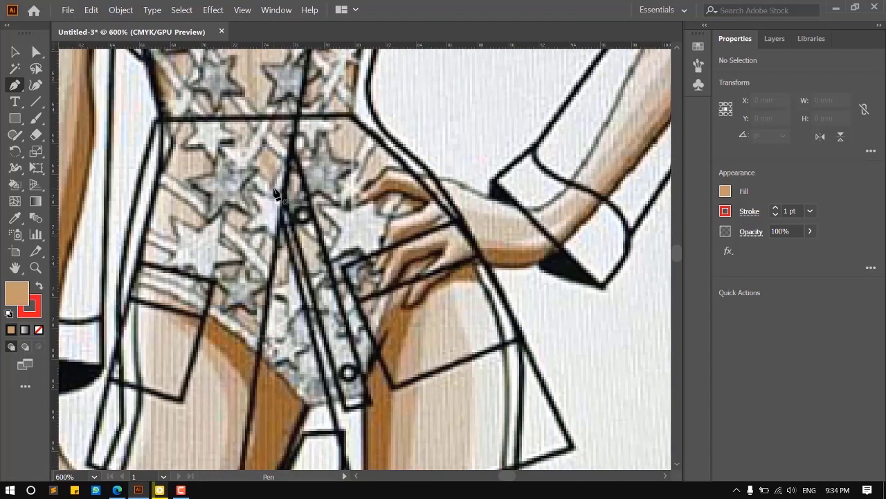
left_click(273, 205)
scroll(284, 263, "down", 4)
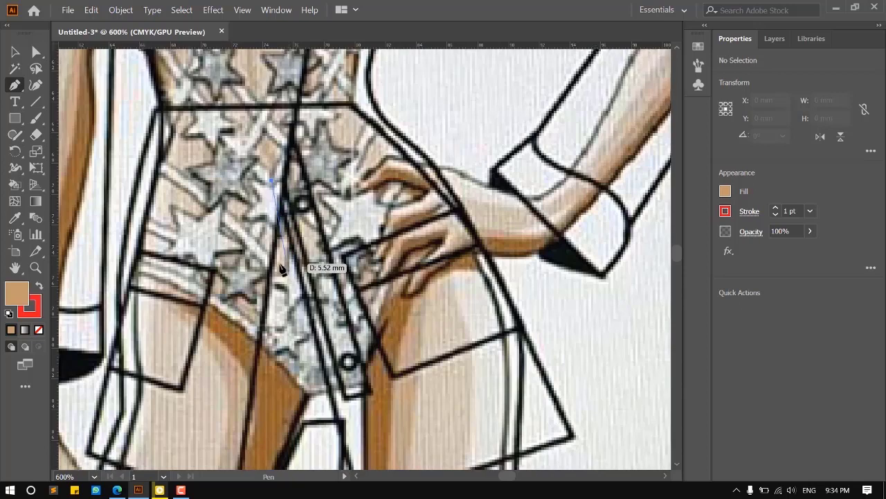
left_click(364, 401)
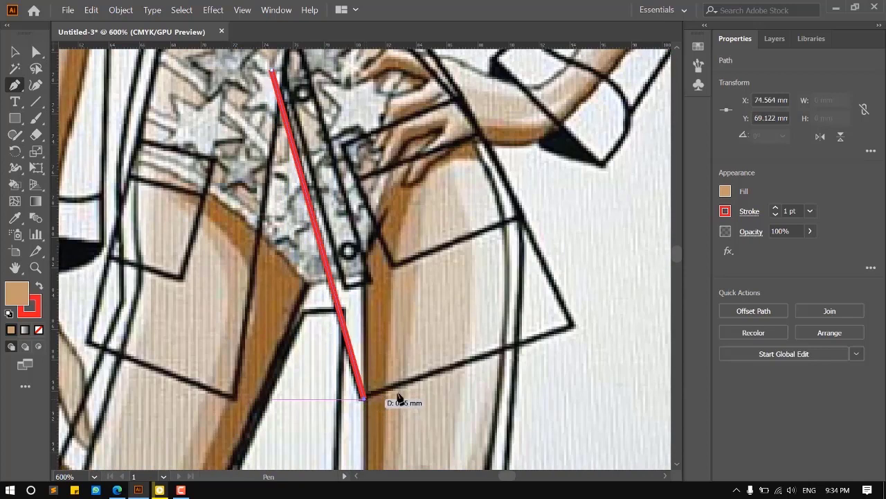
left_click(573, 323)
Remove the fill from the new jacket panel's path so only its red outline remains.
scroll(533, 263, "up", 2)
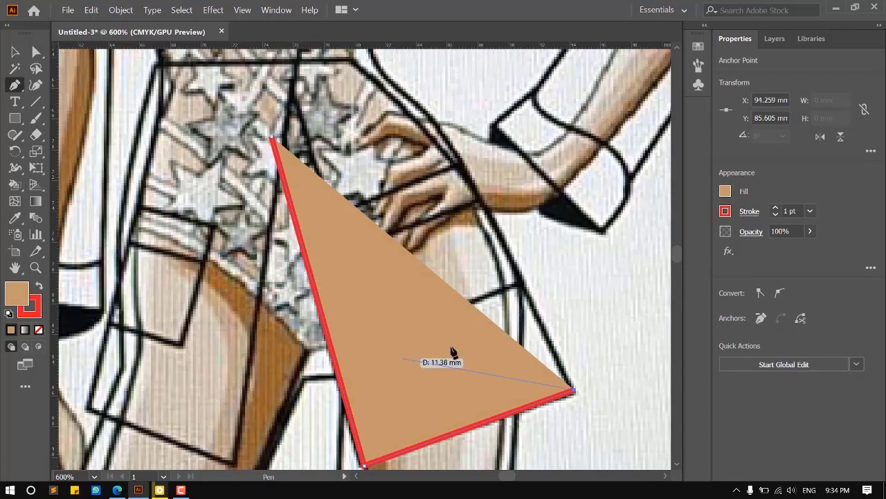
left_click(725, 194)
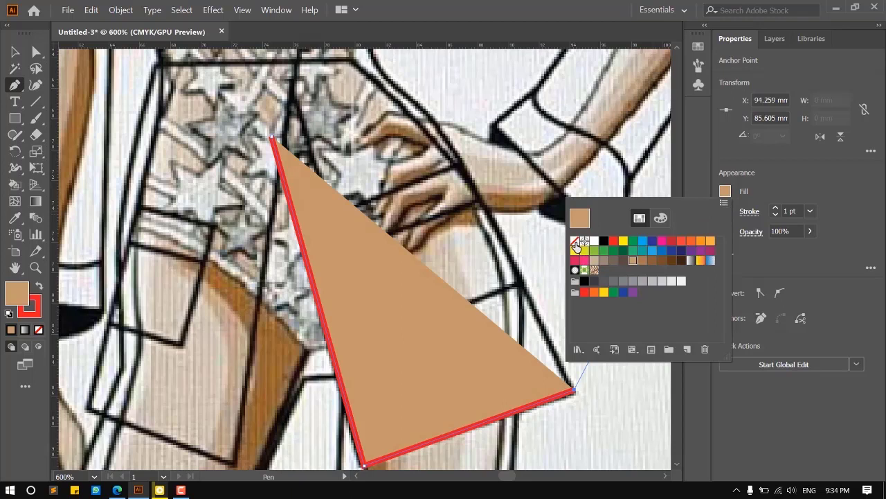
left_click(575, 242)
Continue the path straight up the jacket's right-hand side to the hip beside the hand, and curve it up to the waist.
scroll(443, 215, "up", 2)
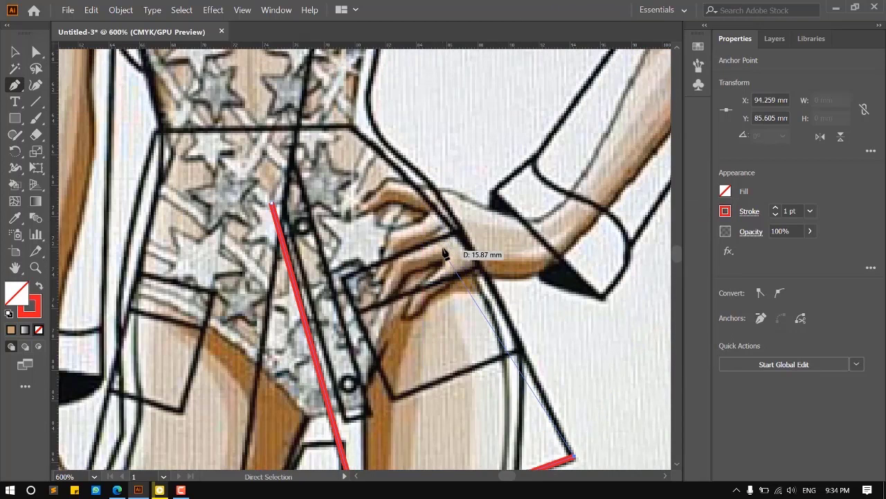
left_click(468, 242)
scroll(454, 239, "up", 3)
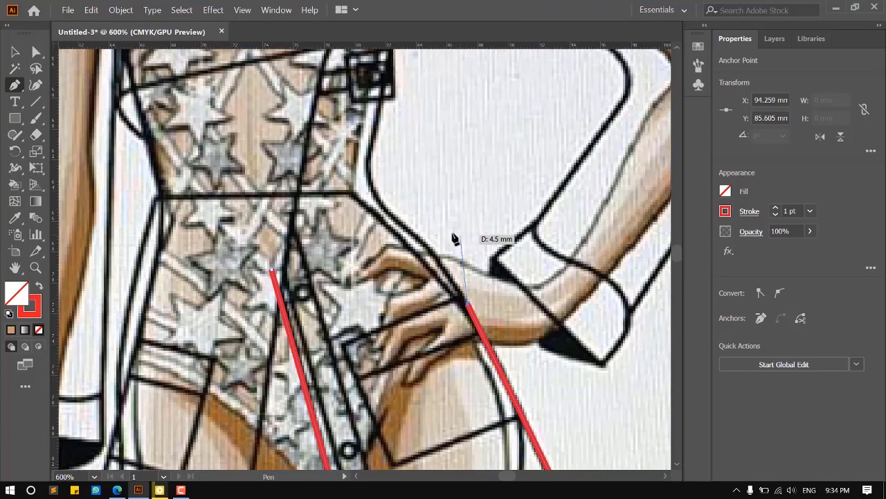
left_click_drag(384, 250, 335, 206)
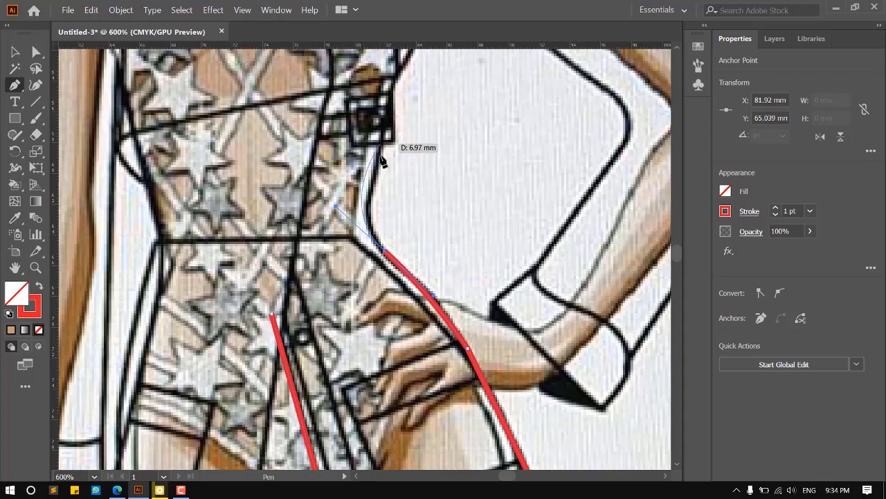
Try to curve the path up the waist and past the belt buckle to the underarm junction.
left_click_drag(384, 146, 392, 129)
scroll(377, 176, "up", 3)
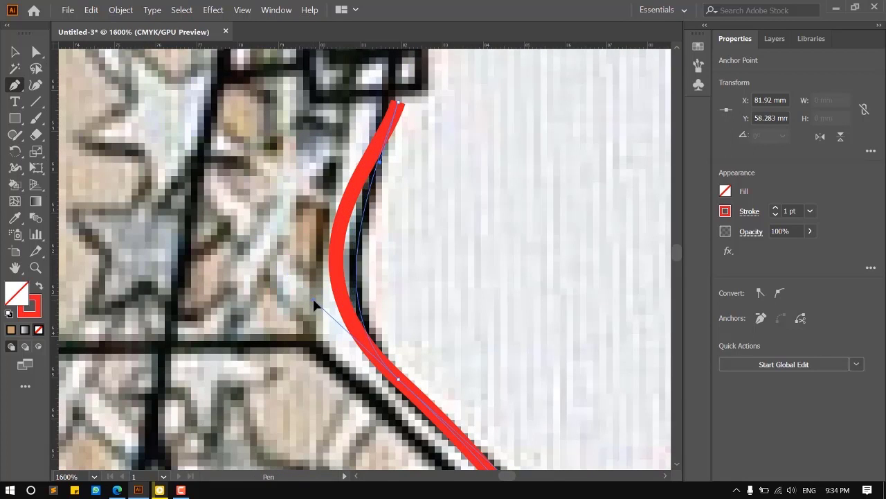
left_click_drag(315, 305, 314, 300)
scroll(380, 242, "down", 2)
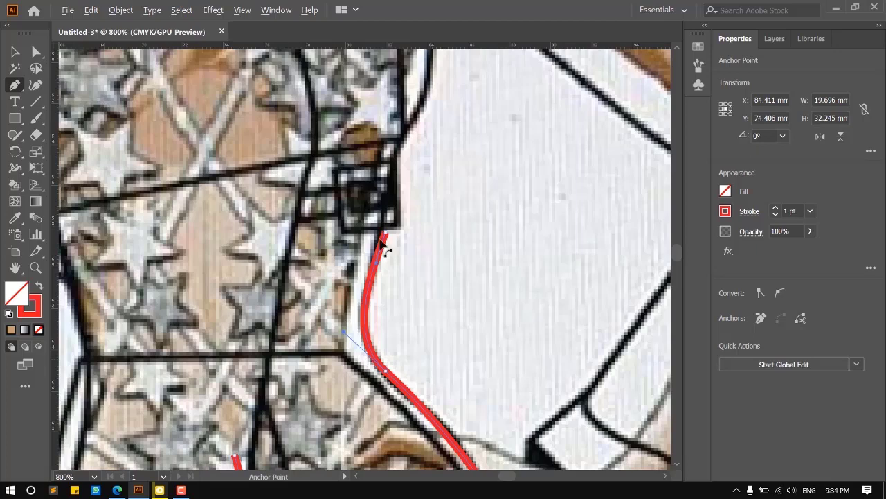
scroll(388, 236, "up", 3)
scroll(428, 193, "up", 2)
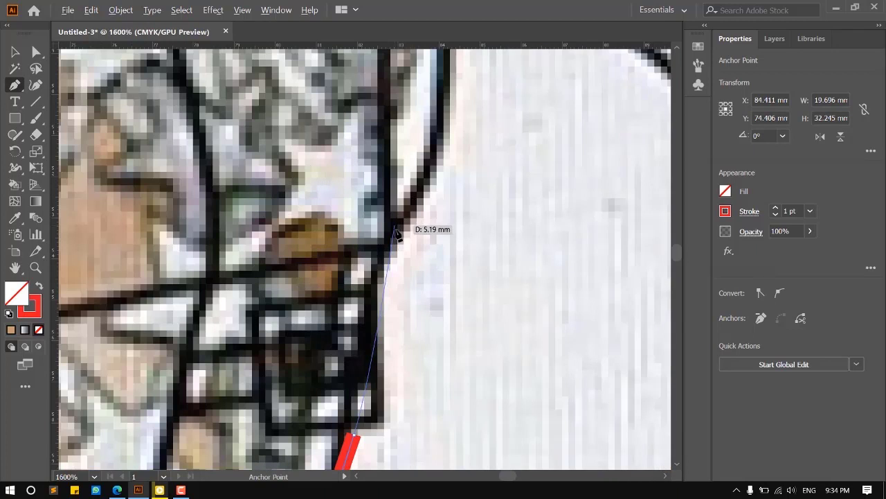
left_click_drag(398, 226, 421, 269)
scroll(421, 270, "down", 3)
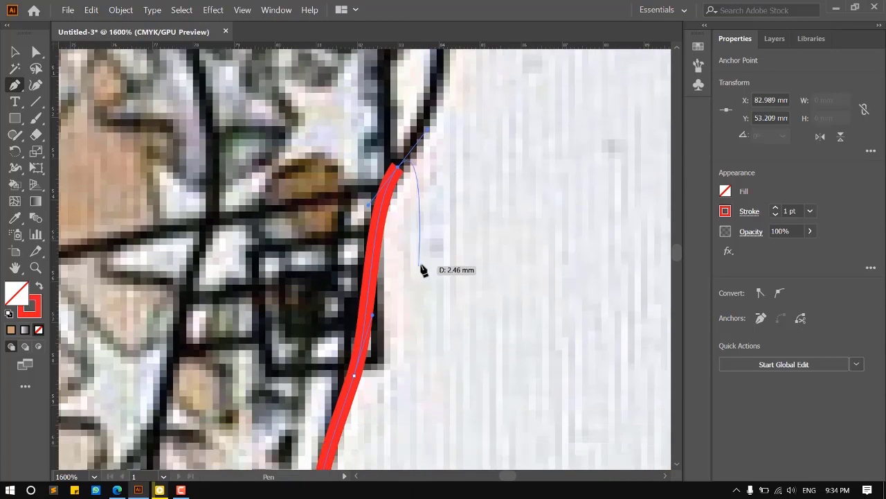
Undo the last curves beside the belt buckle, back to the anchor point at the waist.
key("ctrl+z")
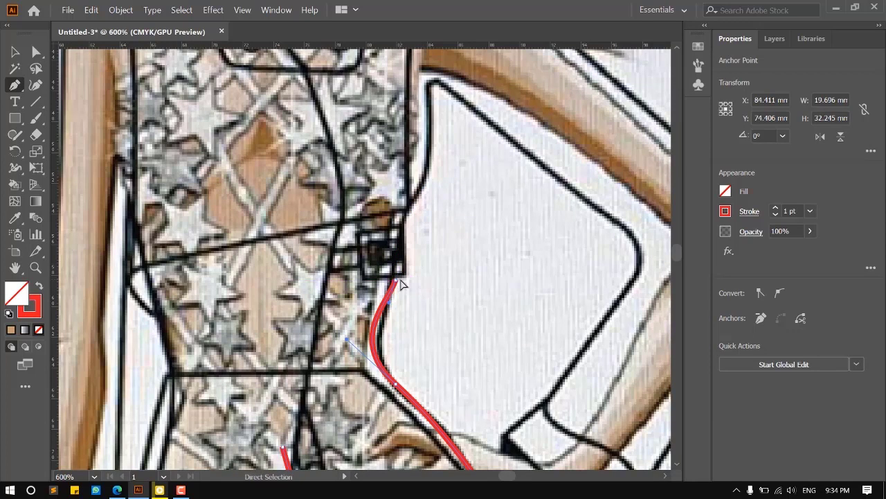
key("ctrl+z")
scroll(389, 322, "up", 2)
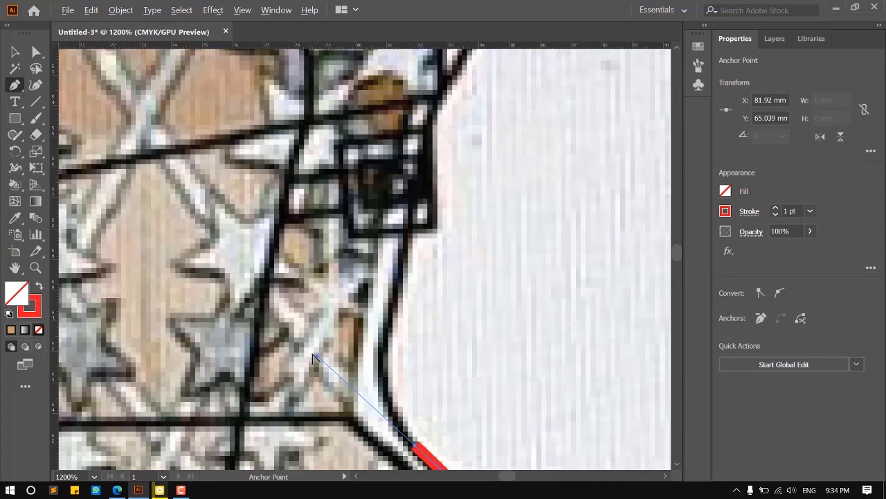
Curve the path from the hip into the waist, then run it straight up past the belt buckle to the belt's upper edge.
left_click_drag(342, 376, 395, 309)
left_click(394, 302)
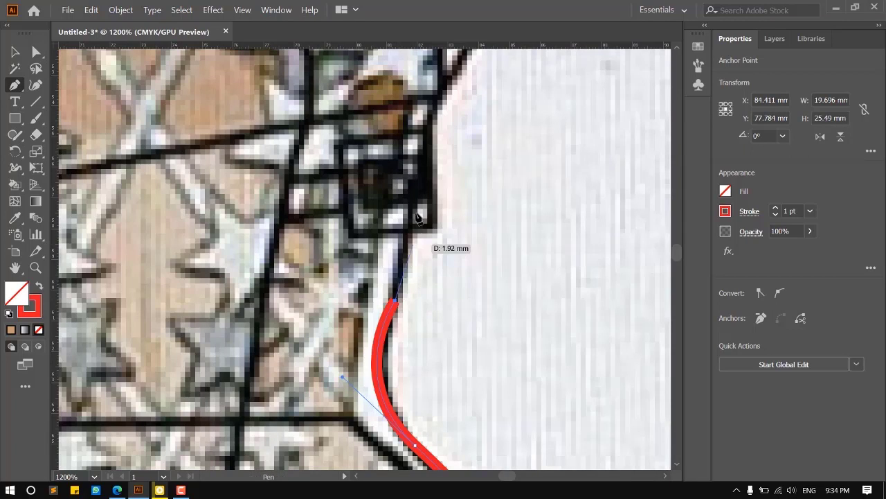
left_click_drag(420, 187, 421, 242)
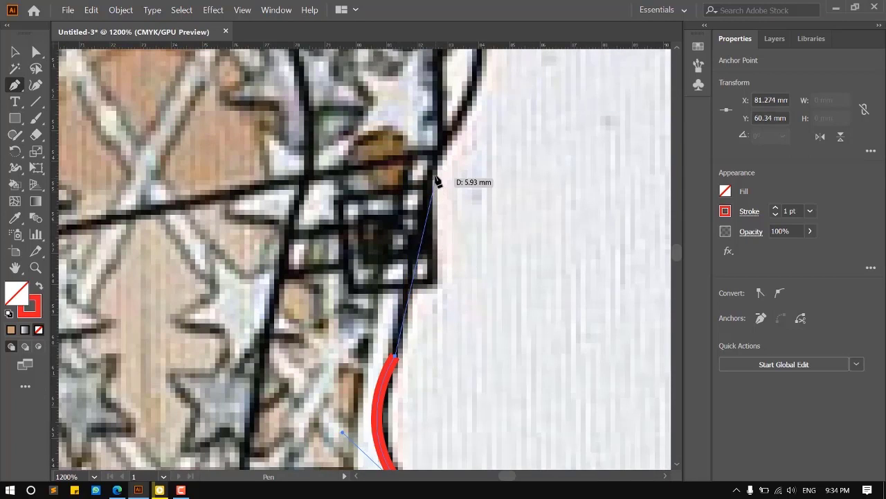
left_click(426, 179)
scroll(495, 257, "up", 5)
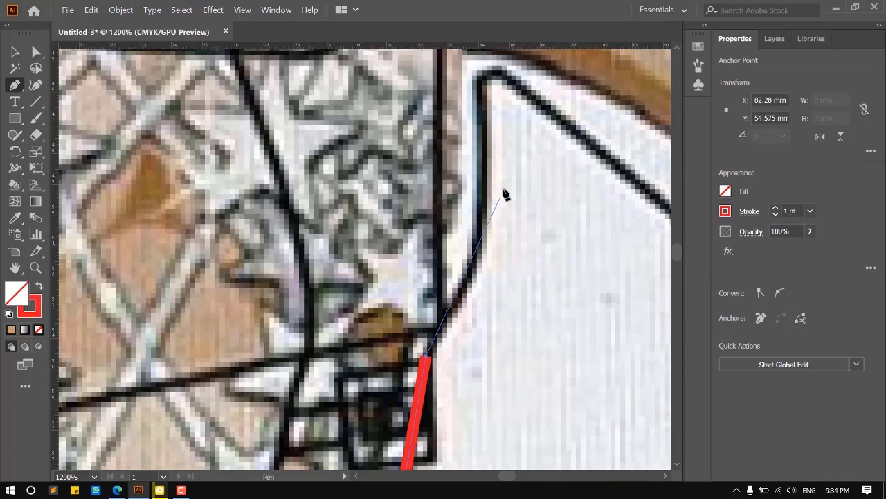
Try to curve the path from above the belt buckle along the inner sleeve line toward the underarm.
left_click_drag(486, 158, 487, 113)
scroll(419, 232, "down", 3)
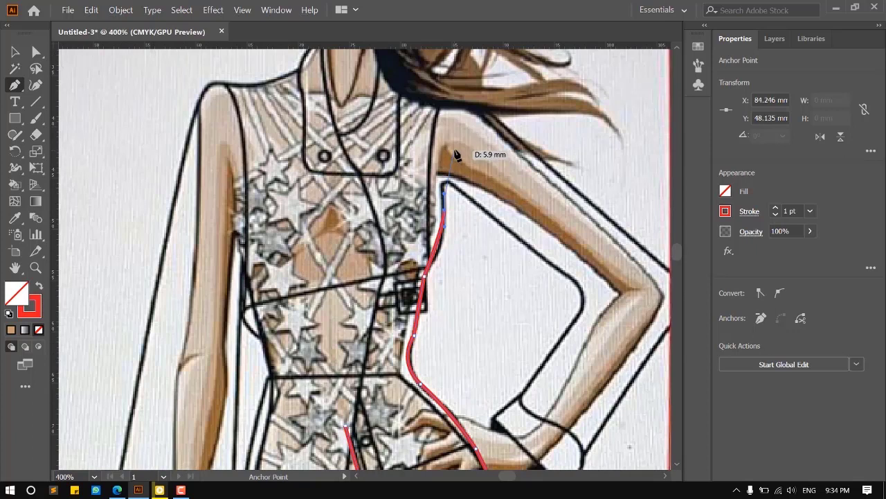
scroll(455, 245, "up", 2)
scroll(443, 299, "up", 3)
scroll(445, 295, "down", 3)
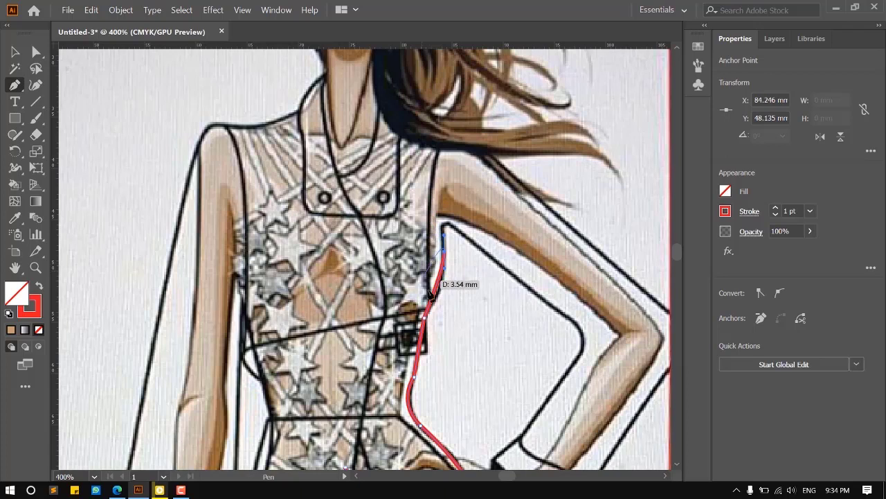
scroll(454, 291, "up", 3)
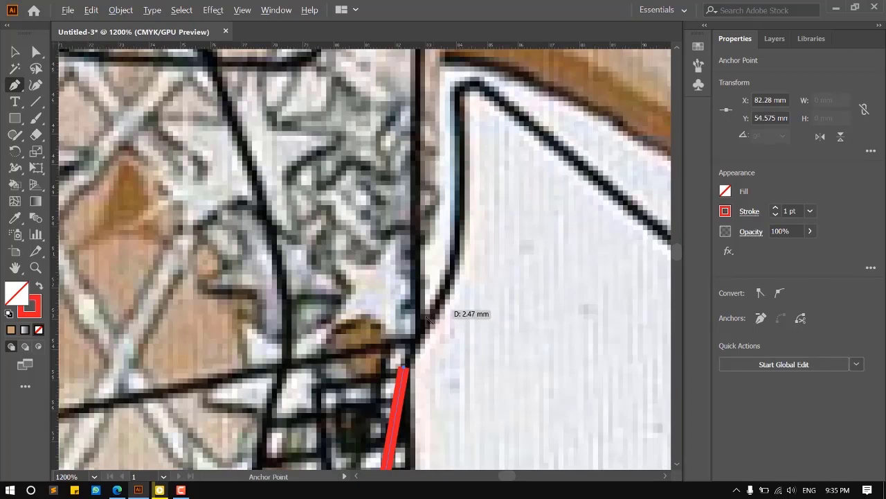
Continue the path through the junction above the belt and up the armhole seam, curving it to the shoulder point below the hair.
scroll(425, 315, "down", 3)
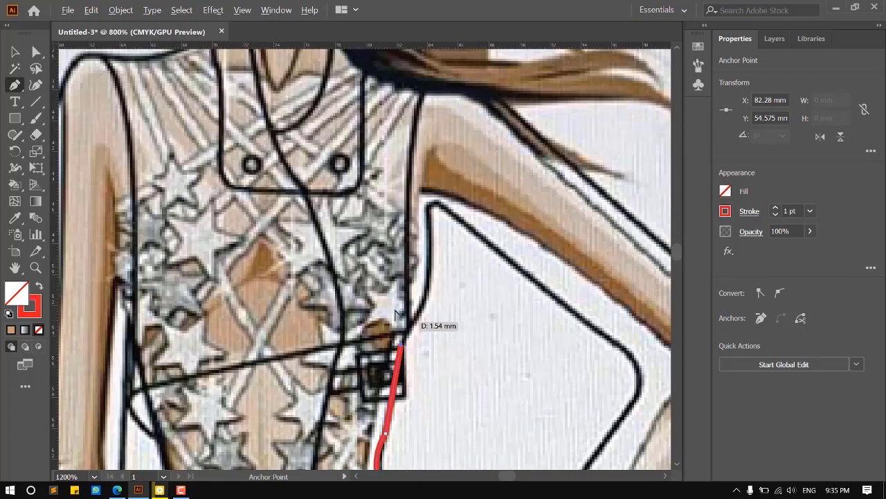
scroll(397, 311, "up", 3)
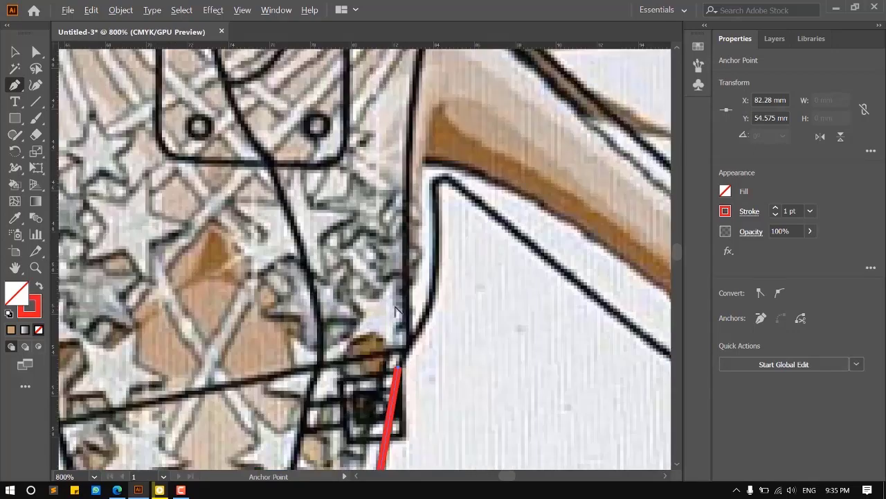
left_click(423, 359)
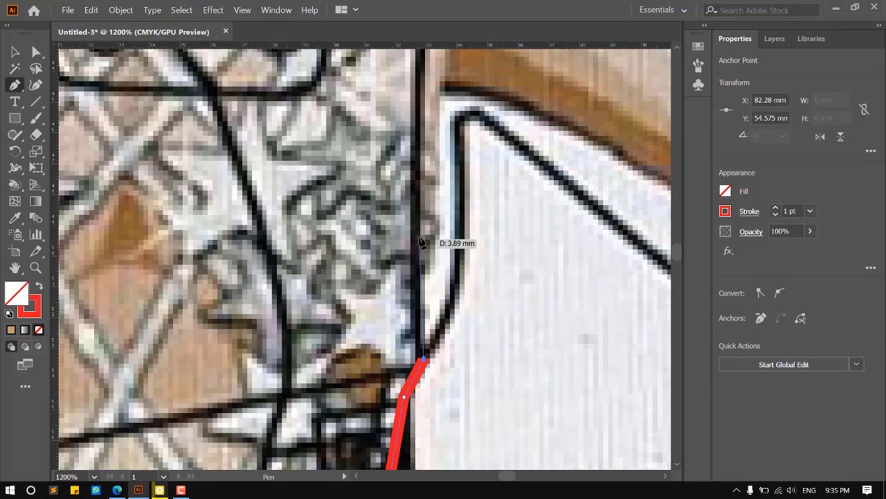
scroll(416, 235, "down", 3)
scroll(414, 317, "up", 2)
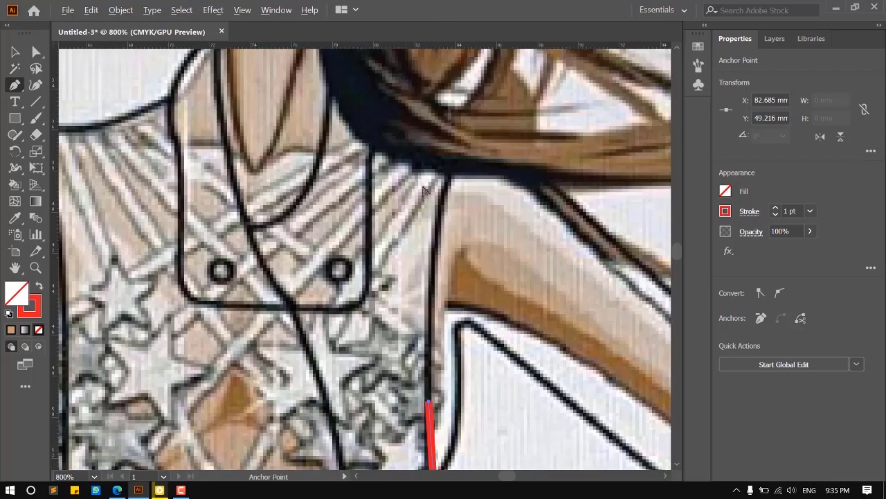
left_click_drag(451, 177, 475, 137)
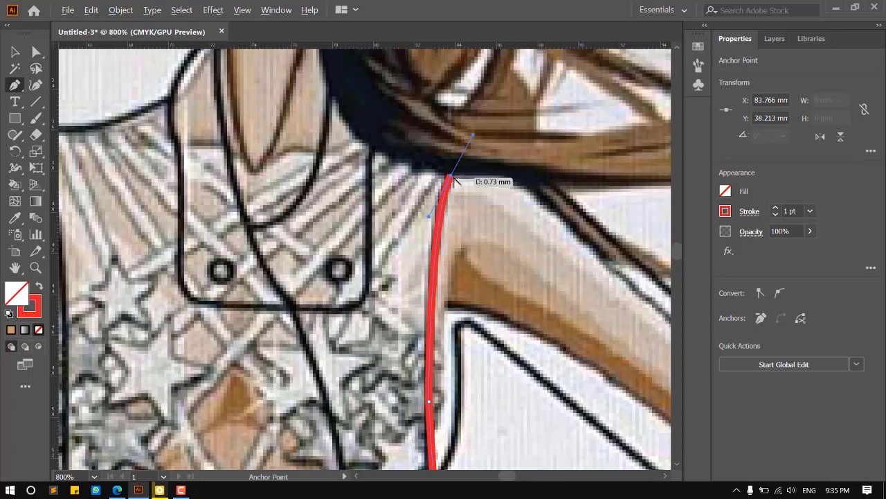
Trace the shoulder edge beneath the hair with short curved segments, from the armhole to the collar.
scroll(447, 243, "down", 1)
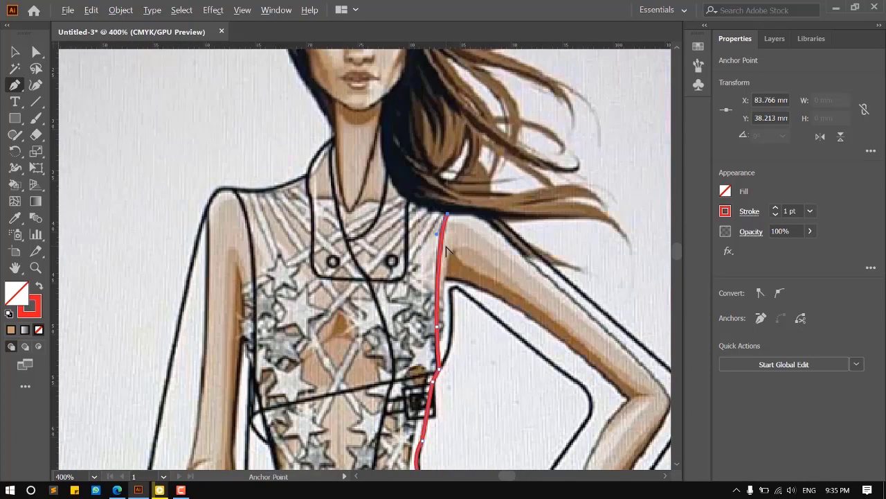
scroll(443, 204, "up", 1)
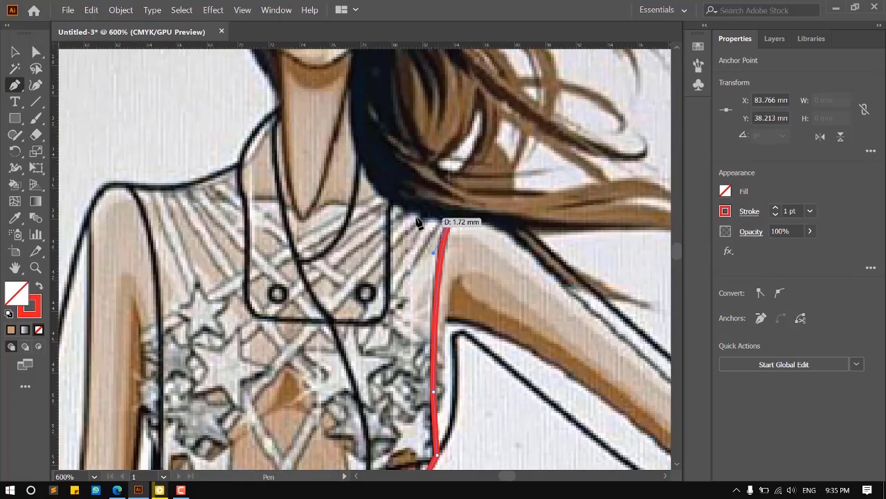
scroll(399, 269, "down", 1)
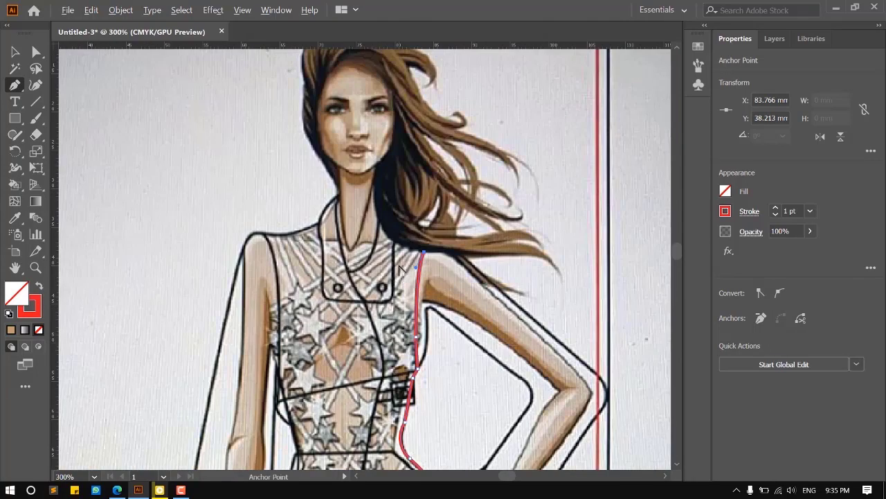
scroll(400, 265, "up", 1)
scroll(400, 266, "up", 2)
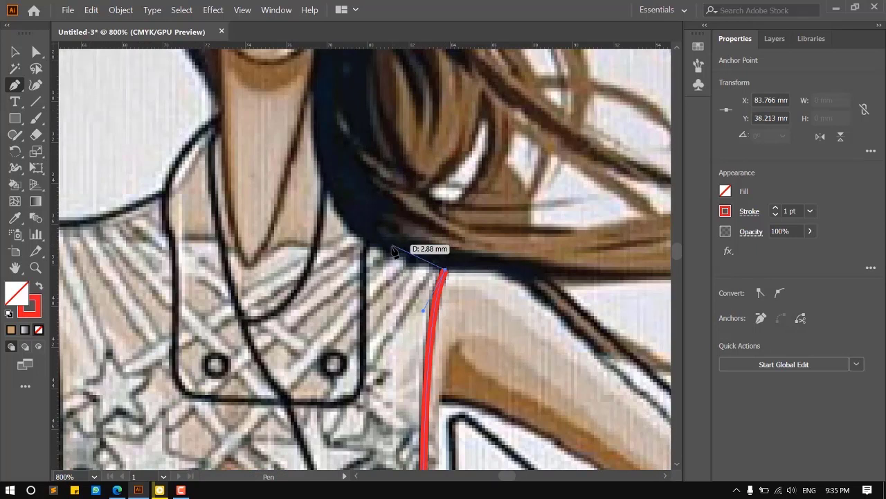
scroll(420, 302, "down", 1)
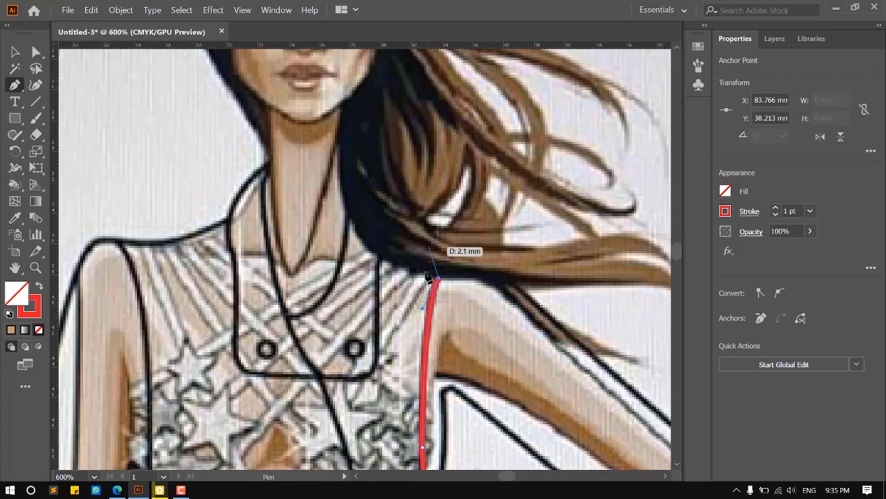
scroll(424, 277, "up", 2)
left_click_drag(433, 277, 424, 267)
left_click_drag(415, 271, 412, 276)
left_click_drag(396, 269, 387, 263)
left_click_drag(380, 260, 346, 245)
scroll(347, 246, "down", 2)
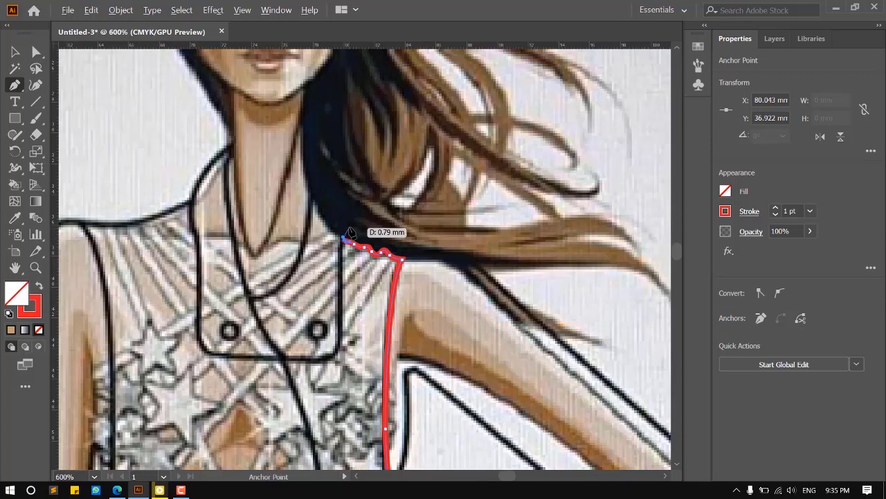
Curve the path up along the hair to a corner at the neck, then down the neckline to the lapel crossing.
scroll(321, 197, "up", 1)
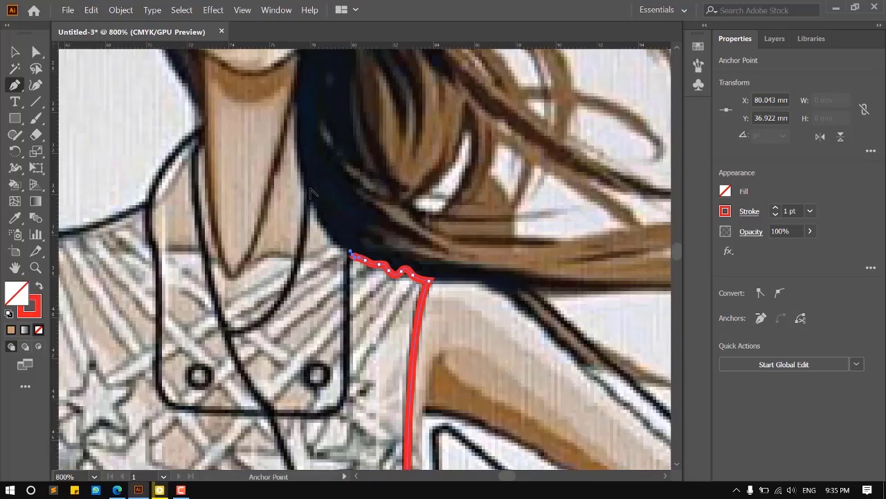
left_click_drag(308, 196, 302, 160)
left_click_drag(310, 198, 344, 175)
left_click(342, 176)
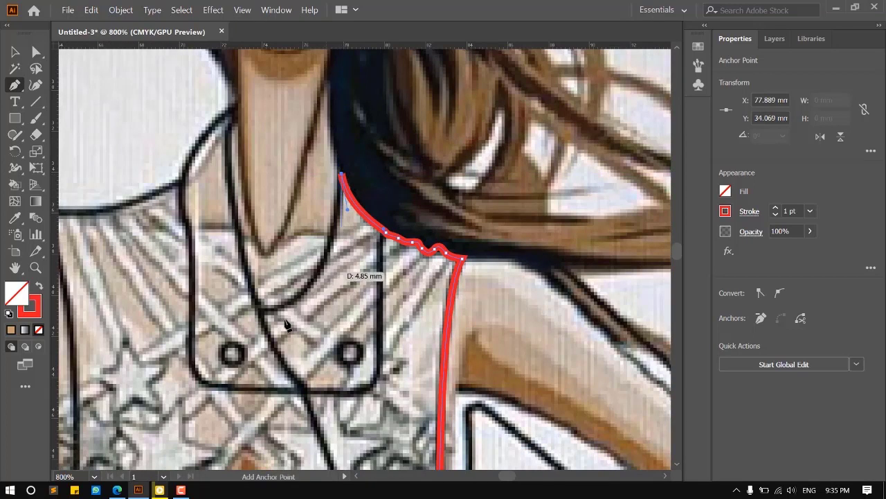
left_click_drag(262, 309, 199, 316)
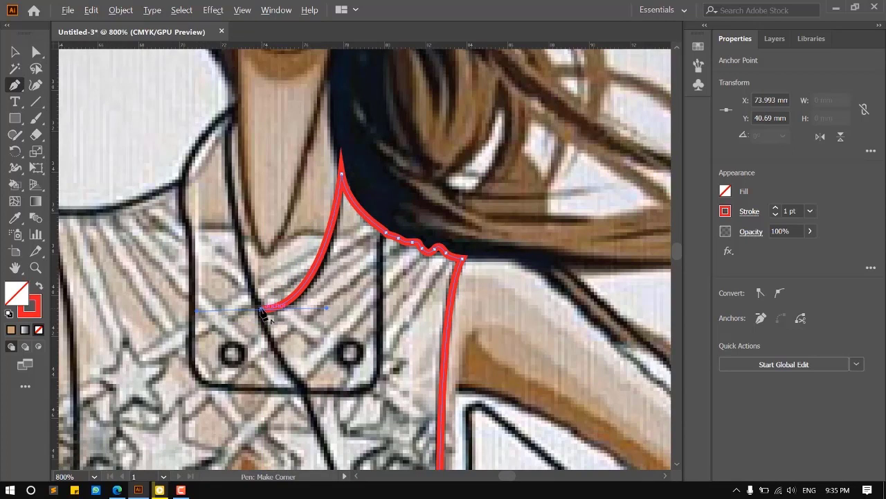
Trace the jacket's front edge from the lapel crossing down past the waist, and close the path at its starting point.
scroll(241, 286, "down", 2)
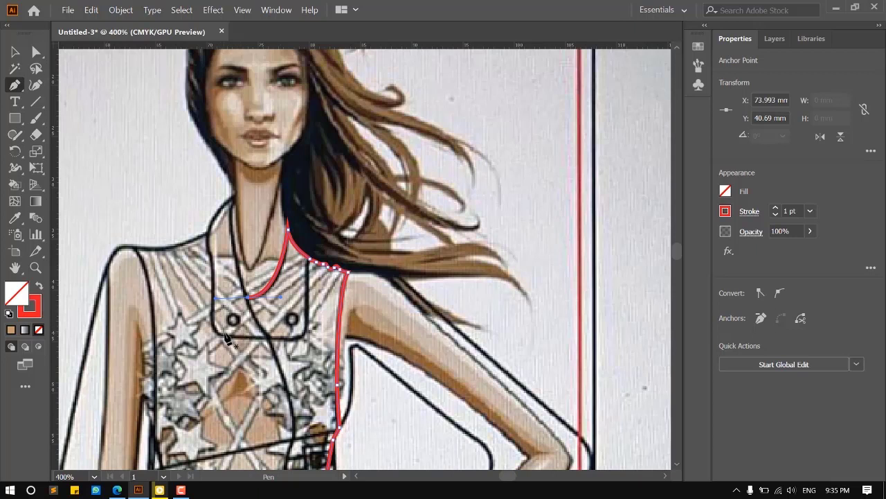
scroll(186, 315, "down", 2)
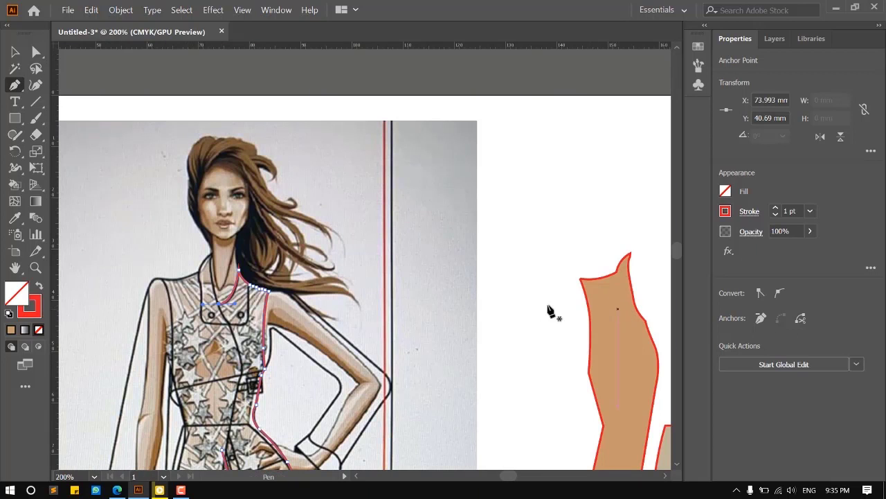
scroll(211, 313, "up", 3)
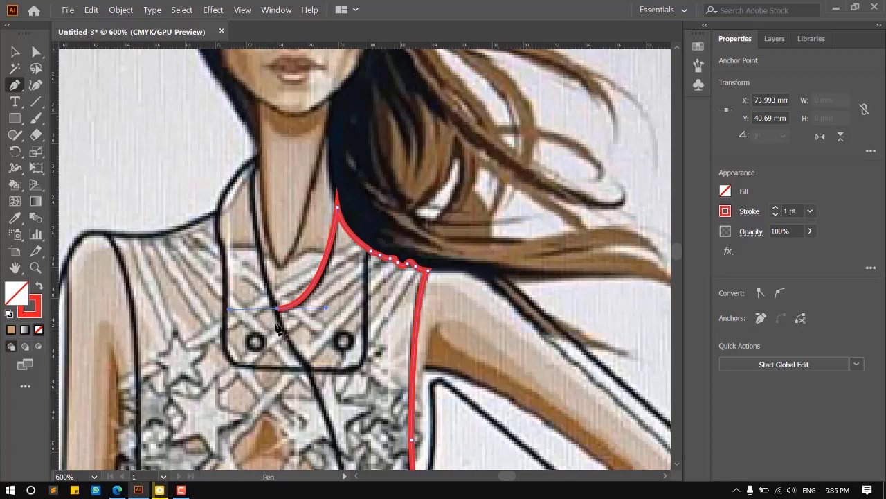
scroll(275, 323, "up", 2)
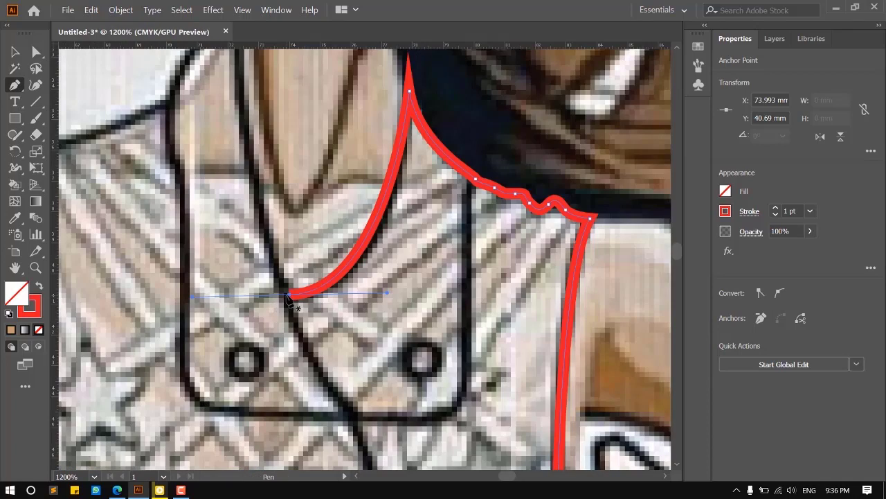
mouse_move(289, 299)
left_mouse_down()
mouse_move(274, 317)
mouse_move(276, 304)
left_mouse_up()
scroll(274, 318, "down", 3)
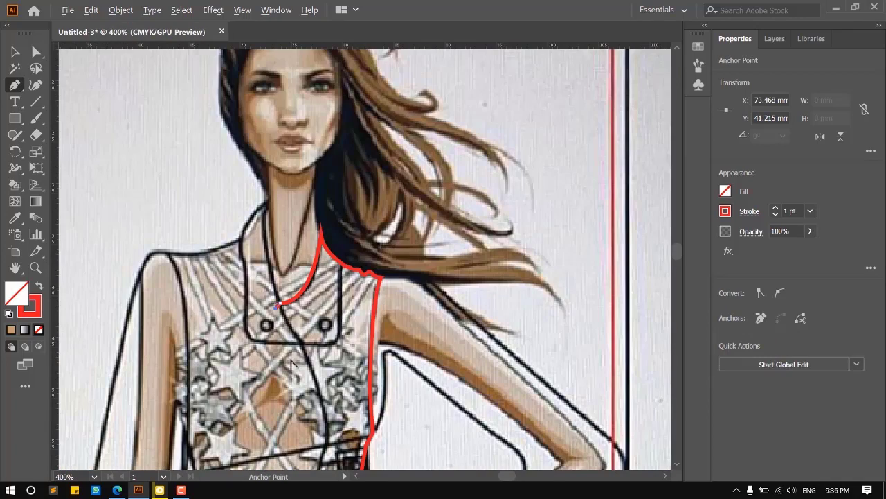
scroll(291, 362, "up", 2)
left_click_drag(311, 368, 294, 325)
scroll(297, 360, "down", 4)
scroll(327, 415, "up", 3)
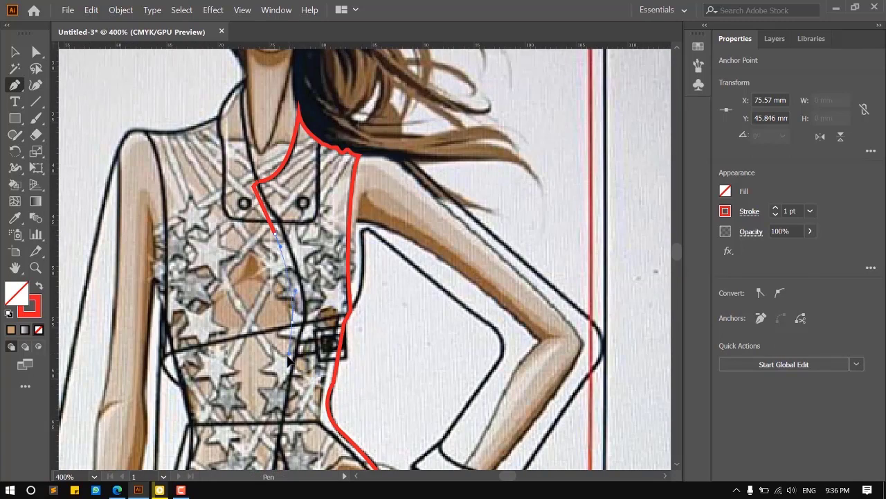
scroll(287, 350, "down", 4)
left_click_drag(289, 363, 269, 333)
scroll(246, 344, "down", 1)
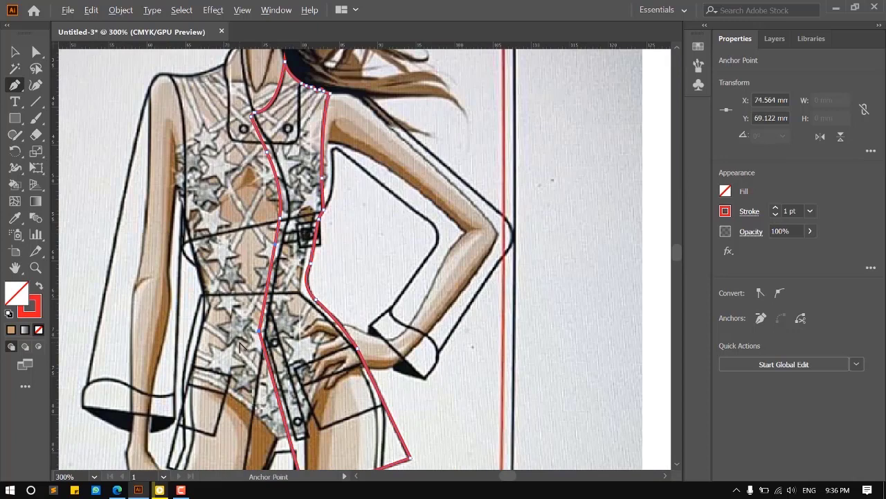
Fill the closed jacket panel with the same tan swatch as the finished panel, and deselect it.
left_click(16, 52)
scroll(128, 253, "down", 3)
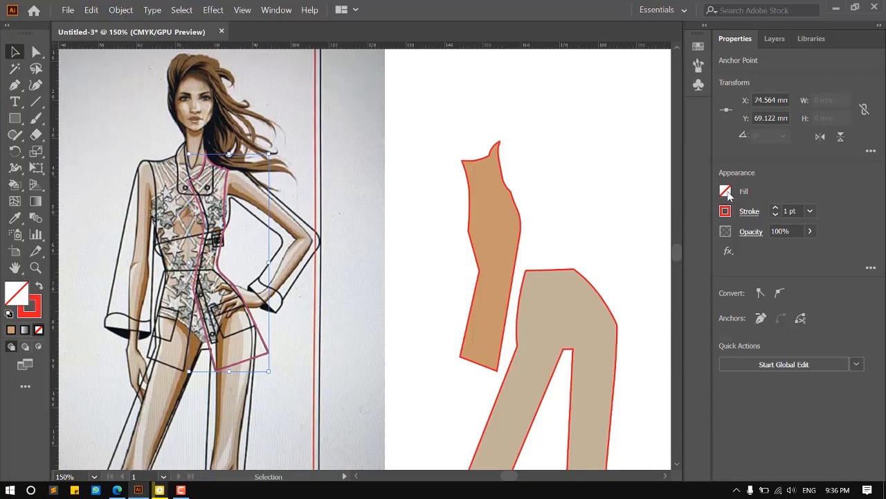
left_click(725, 192)
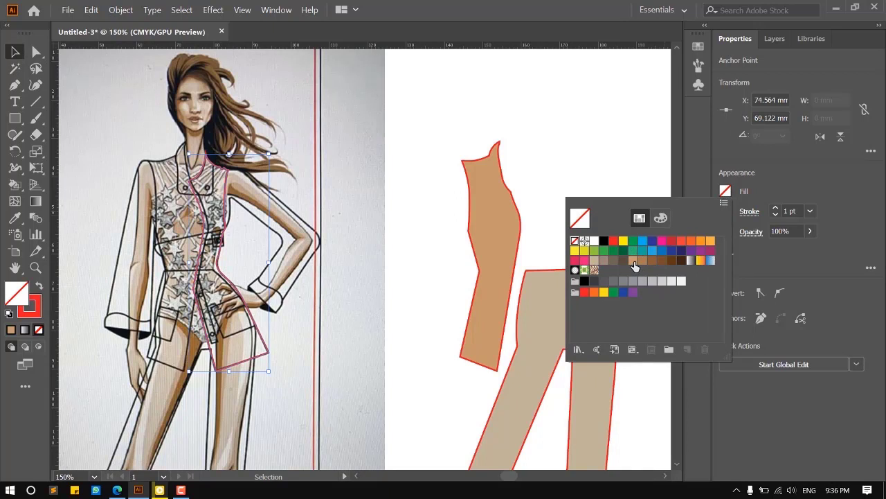
left_click(633, 262)
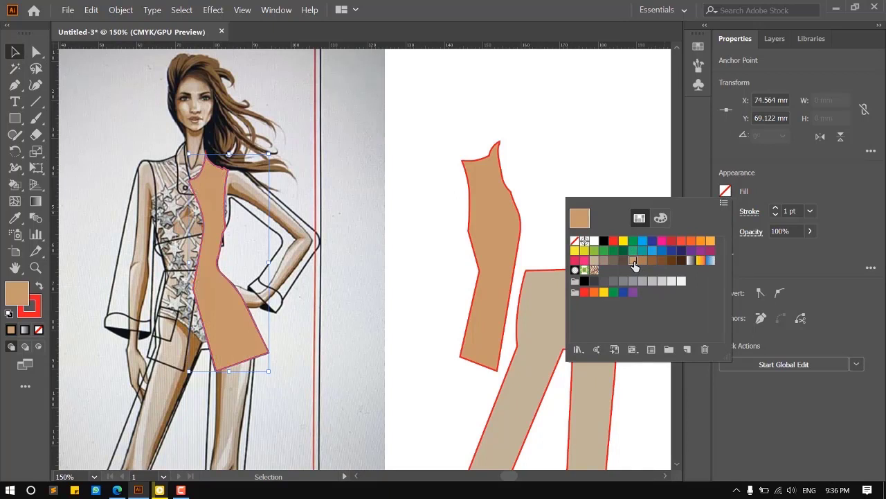
left_click(433, 118)
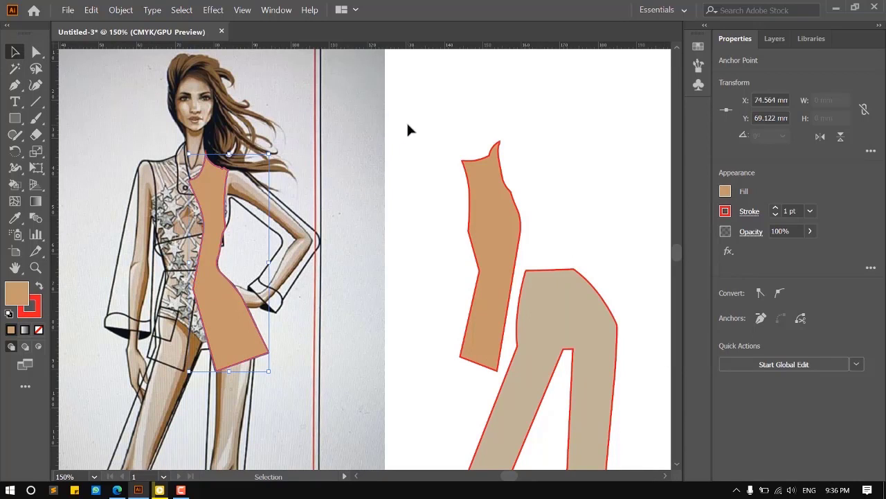
left_click(408, 129)
Move the finished jacket panel back over the illustration to meet the new panel at the front opening, and select both panels together.
scroll(475, 229, "left", 3)
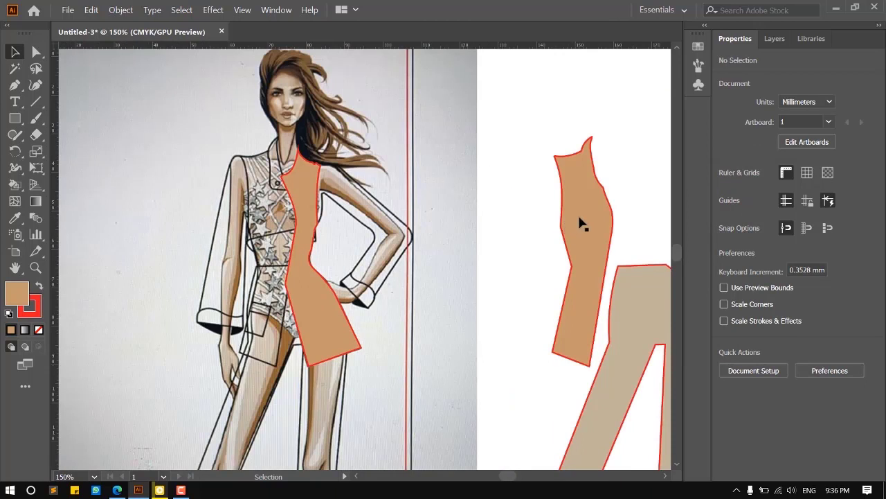
left_click_drag(580, 222, 264, 222)
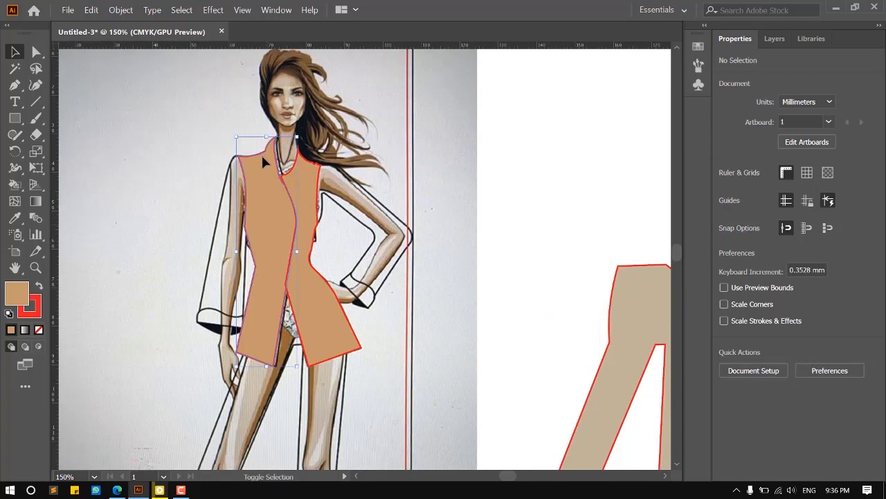
scroll(261, 153, "up", 6)
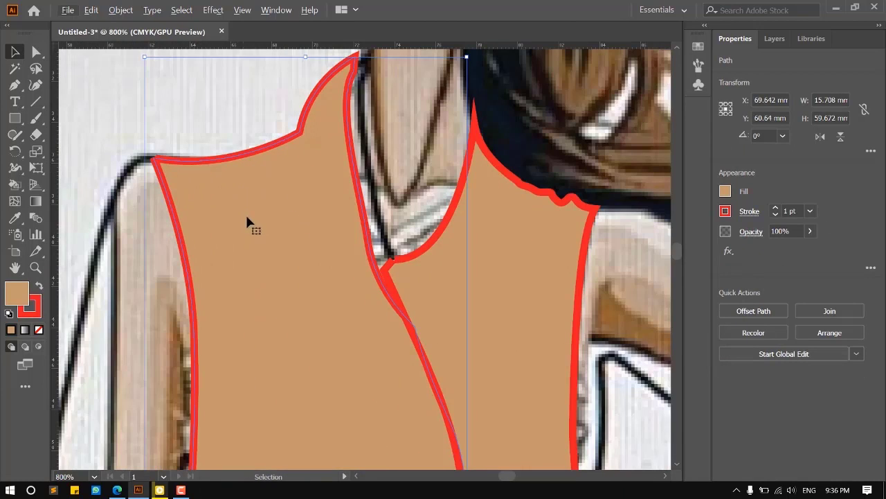
scroll(246, 220, "down", 3)
left_click(380, 260, "shift")
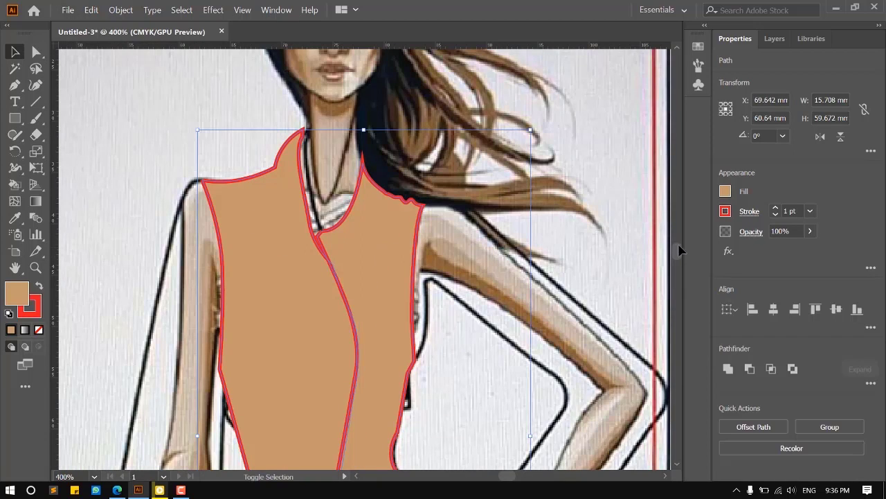
Lower both jacket panels' opacity to 78%, and shift the panel with the full collar slightly inward to line up with the drawn shoulder.
left_click(810, 231)
left_click_drag(810, 250, 799, 250)
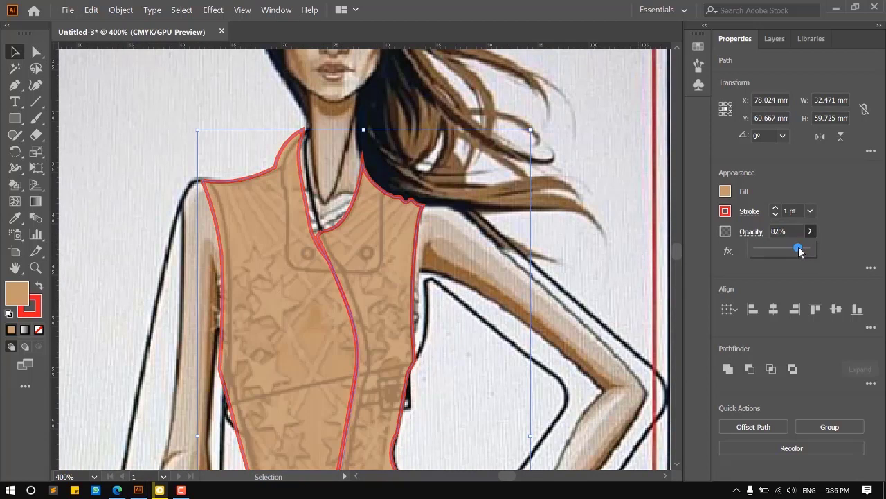
left_click(138, 109)
scroll(207, 174, "up", 3)
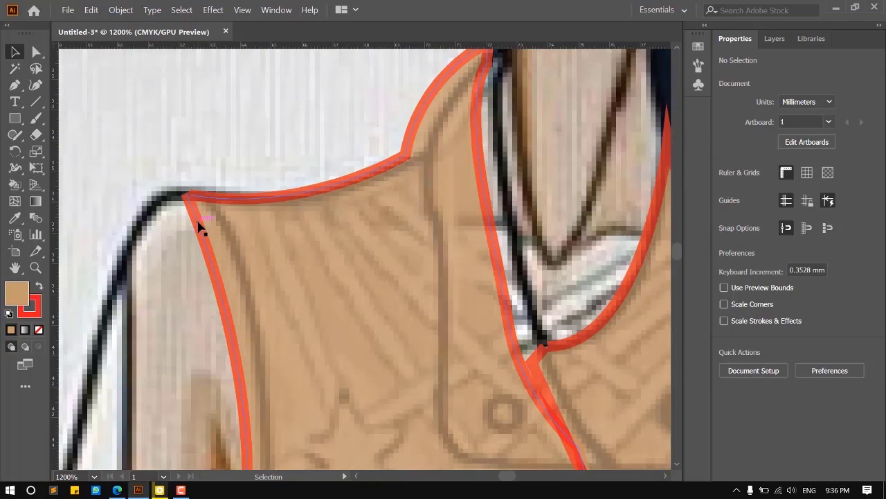
left_click_drag(199, 222, 219, 220)
scroll(235, 238, "down", 3)
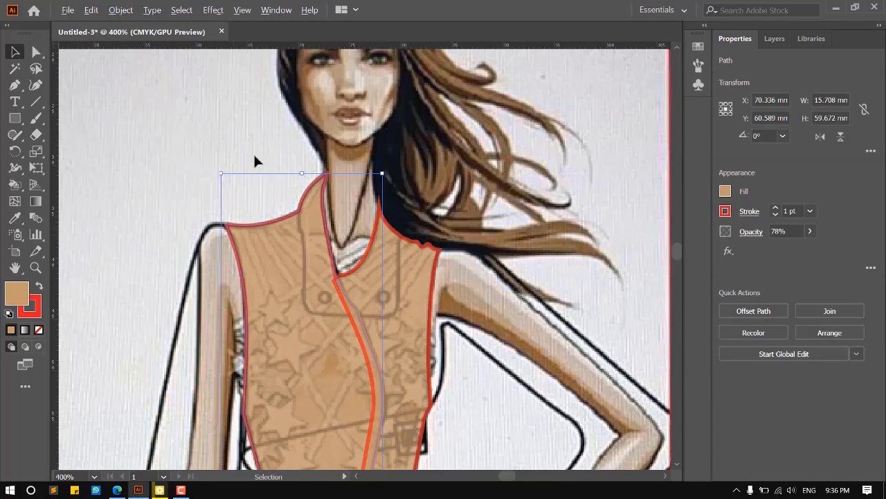
left_click(256, 156)
Restore each of the two jacket panels to 100% opacity.
scroll(305, 182, "down", 2)
scroll(358, 247, "down", 5)
scroll(367, 284, "up", 3)
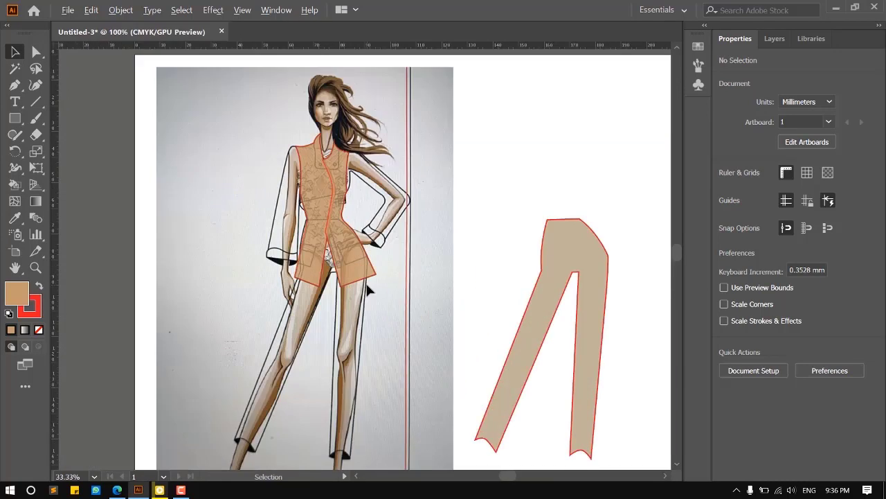
scroll(305, 176, "up", 2)
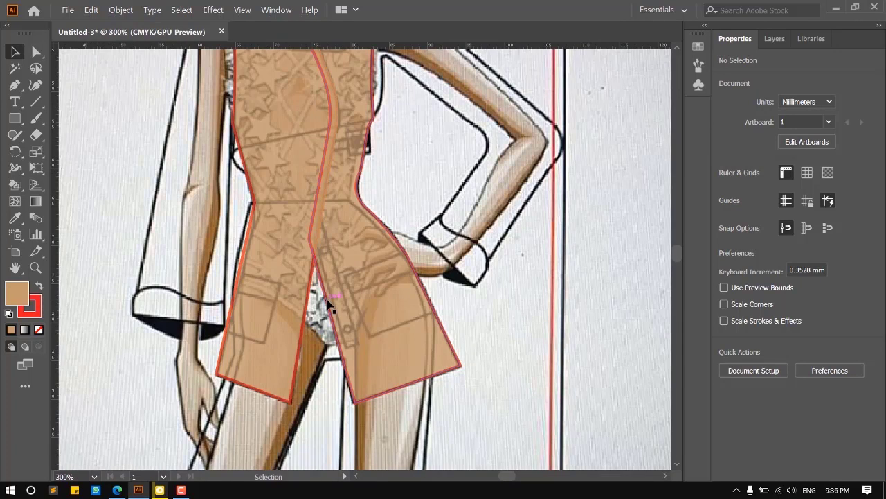
scroll(331, 297, "up", 4)
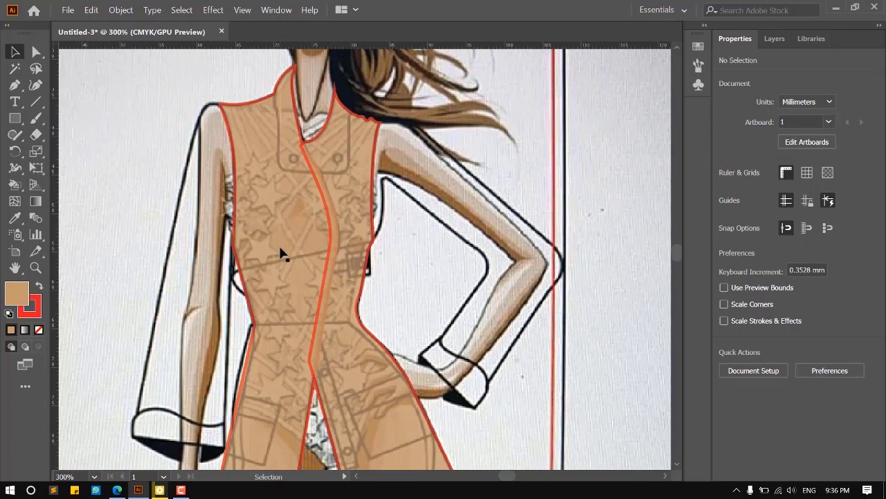
left_click(282, 254)
left_click(811, 232)
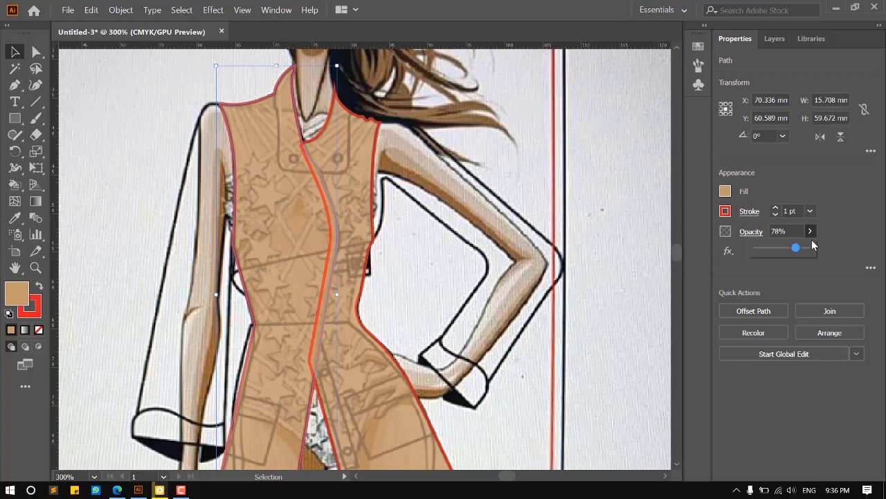
left_click_drag(816, 250, 817, 251)
left_click(638, 144)
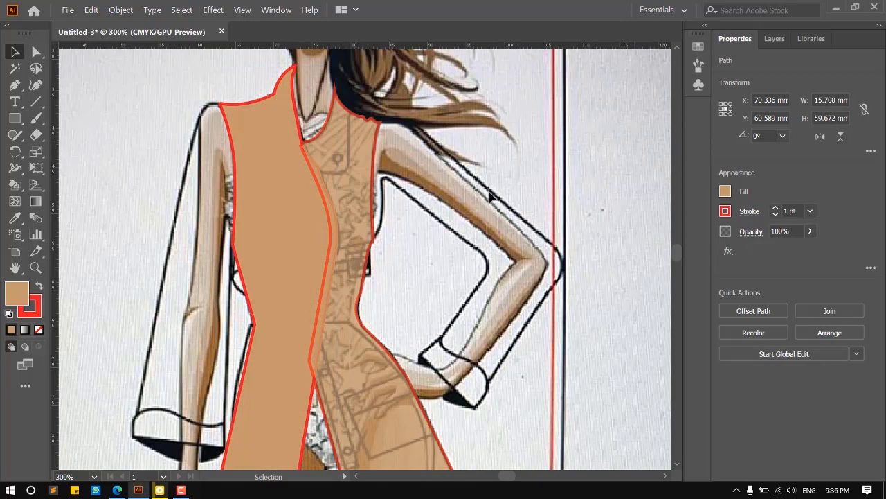
scroll(373, 198, "up", 1)
left_click(360, 190)
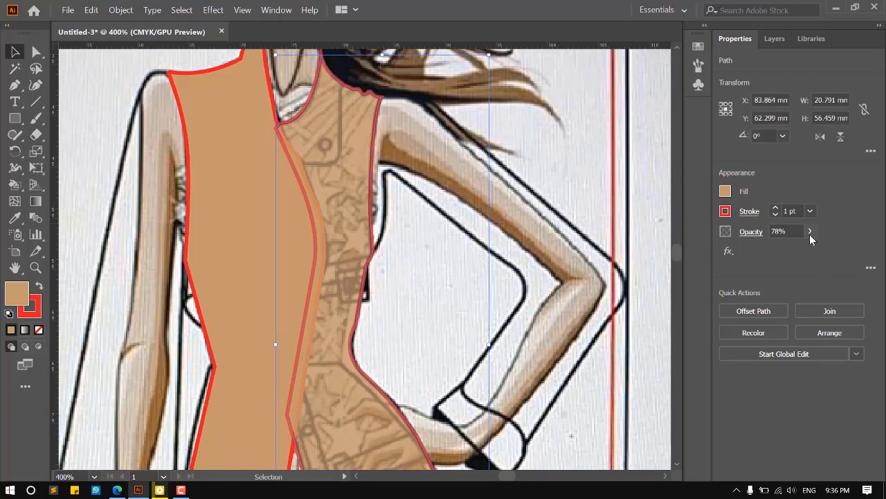
left_click(810, 233)
left_click_drag(832, 254, 834, 255)
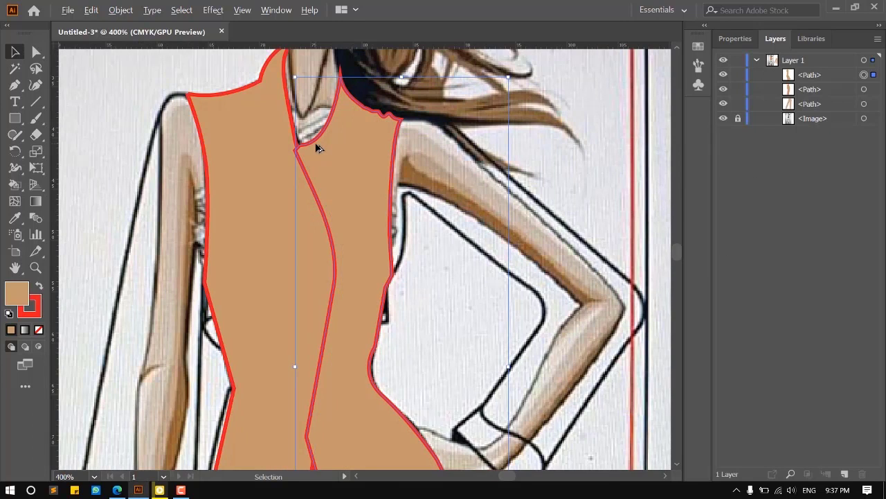
Reorder the jacket panel on the bent-arm side beneath the other panel in the layer stack so the front opening overlaps correctly.
scroll(320, 148, "up", 2)
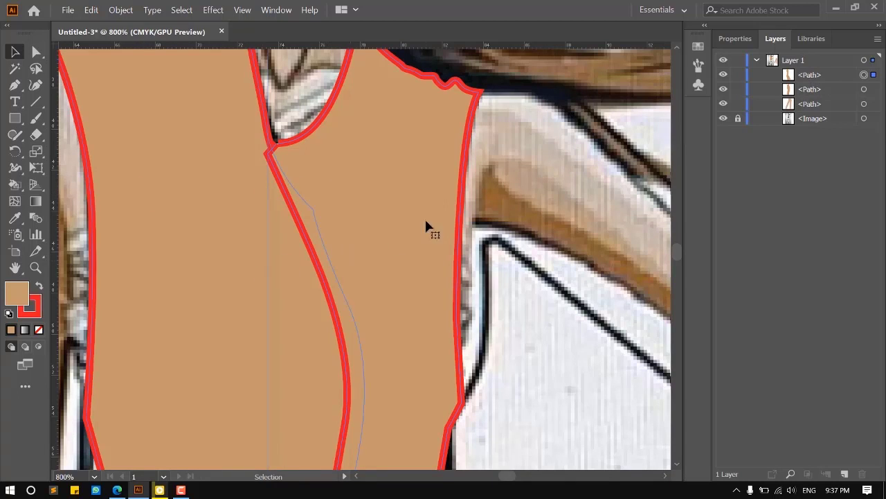
left_click_drag(813, 74, 821, 102)
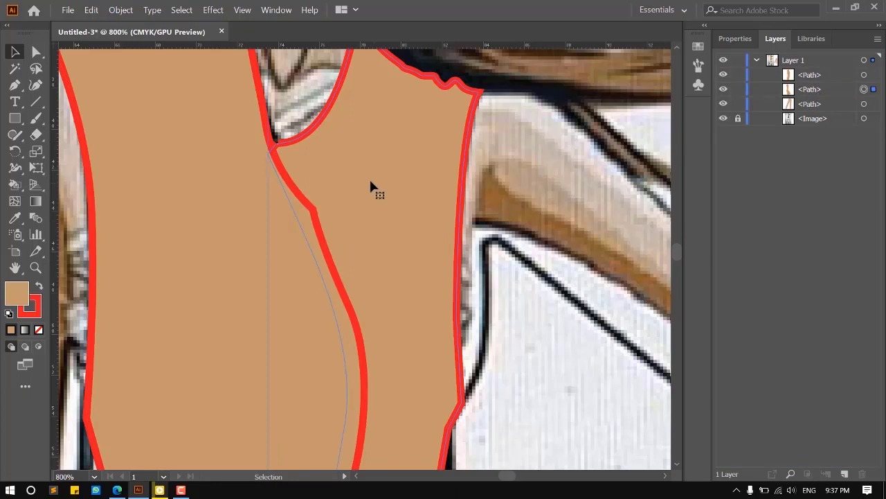
scroll(357, 225, "down", 1)
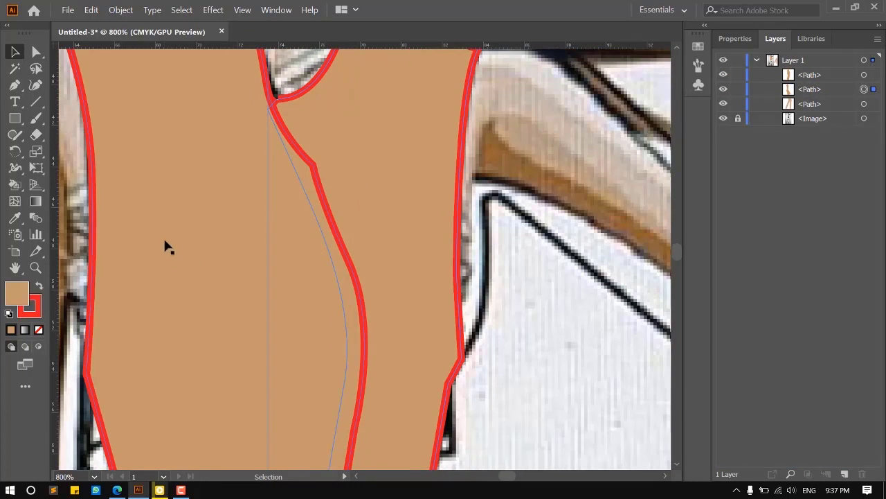
Examine the overlap of the two jacket panels from neckline to hem, and clear the selection.
scroll(212, 225, "down", 4)
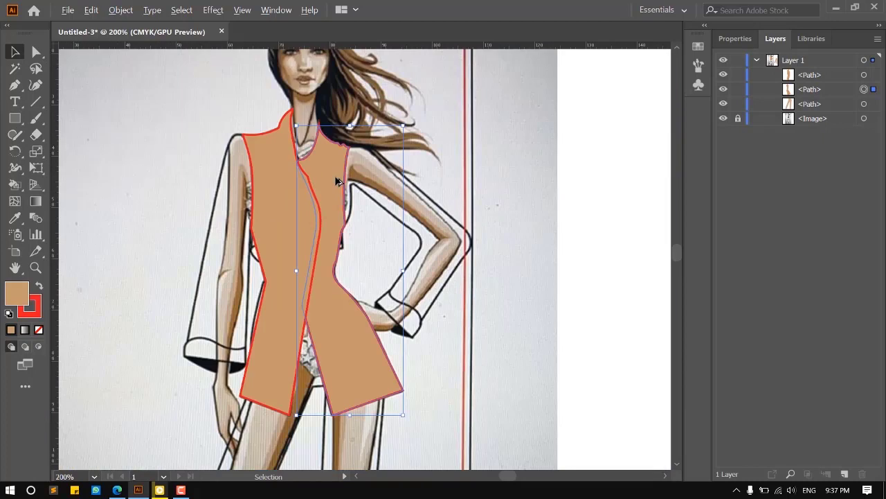
scroll(315, 312, "down", 2)
scroll(293, 307, "up", 1)
scroll(291, 313, "up", 1)
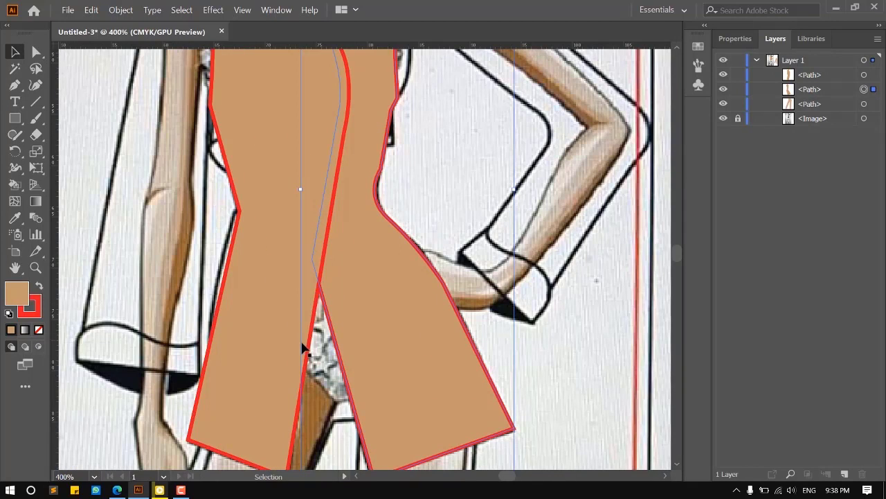
scroll(318, 307, "up", 1)
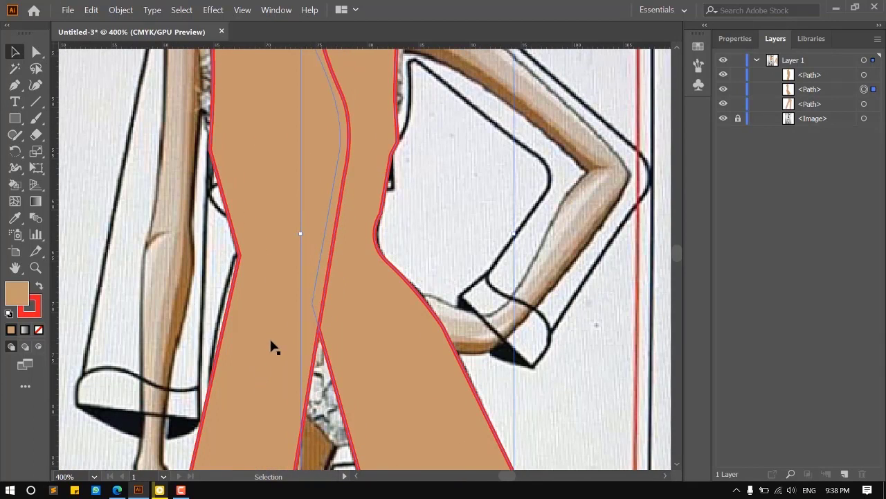
scroll(259, 365, "up", 1)
scroll(253, 369, "down", 1)
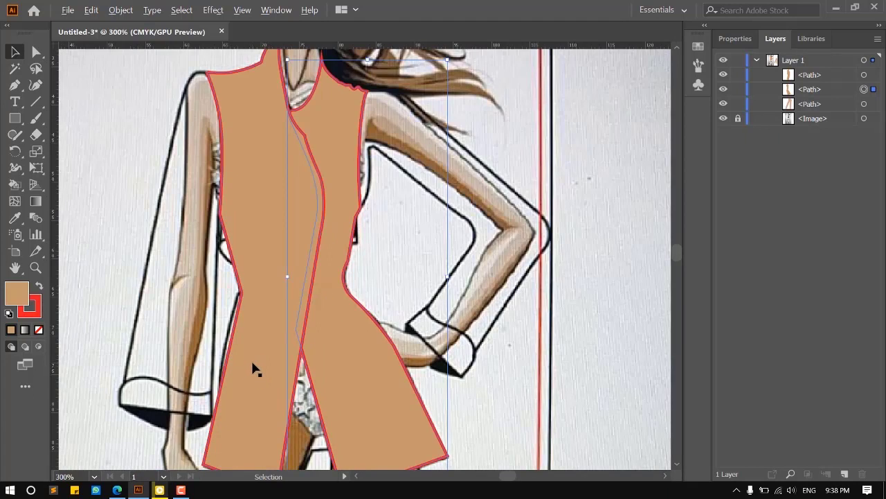
scroll(254, 366, "down", 1)
key("ctrl+shift+a")
scroll(284, 351, "down", 1)
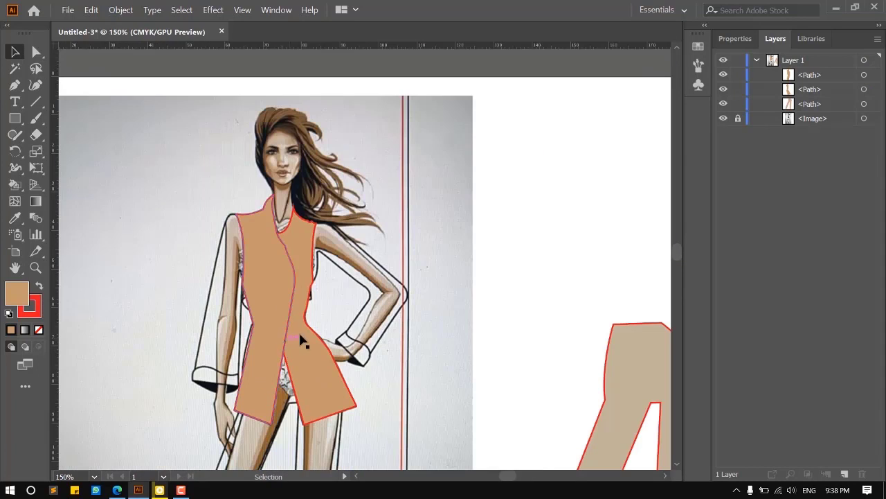
Move both jacket panels together off the illustration and onto the waist of the separate trousers, and deselect them.
left_click_drag(291, 297, 451, 301)
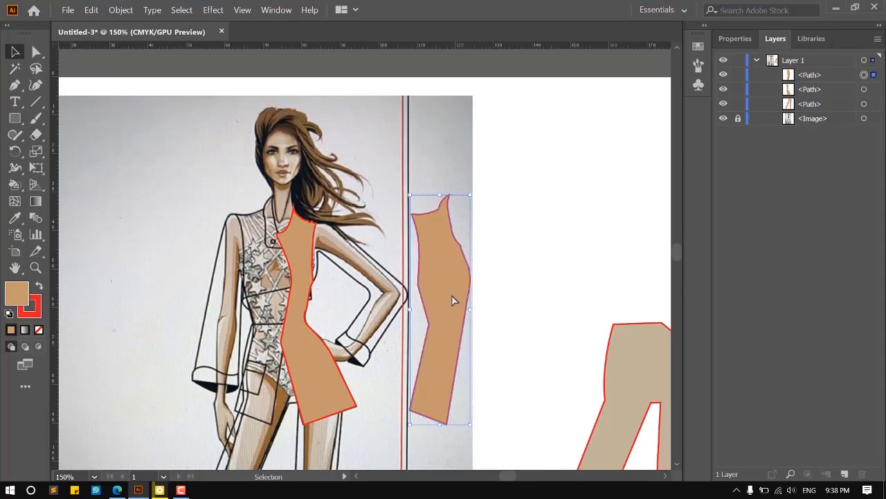
key("ctrl+z")
left_click(304, 367)
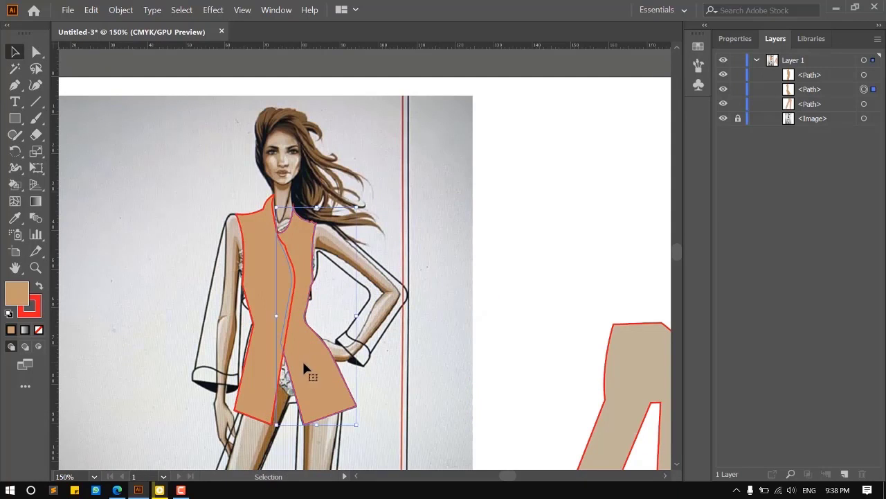
left_click(263, 331, "shift")
mouse_move(270, 305)
left_mouse_down()
mouse_move(298, 294)
mouse_move(528, 291)
mouse_move(367, 289)
left_mouse_up()
left_click_drag(392, 248, 500, 253)
left_click(400, 173)
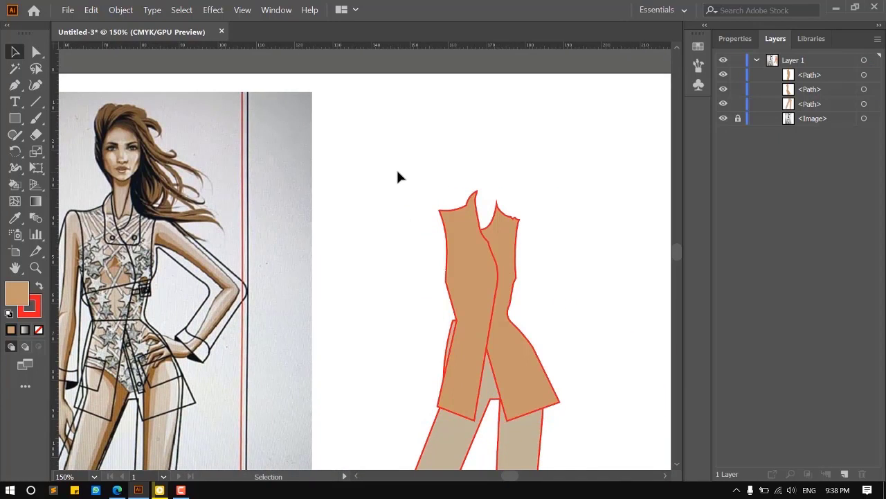
Ready the Pen tool with the fill set to None for tracing the bent-arm sleeve.
left_click_drag(444, 217, 565, 202)
scroll(201, 272, "up", 1)
scroll(221, 297, "up", 1)
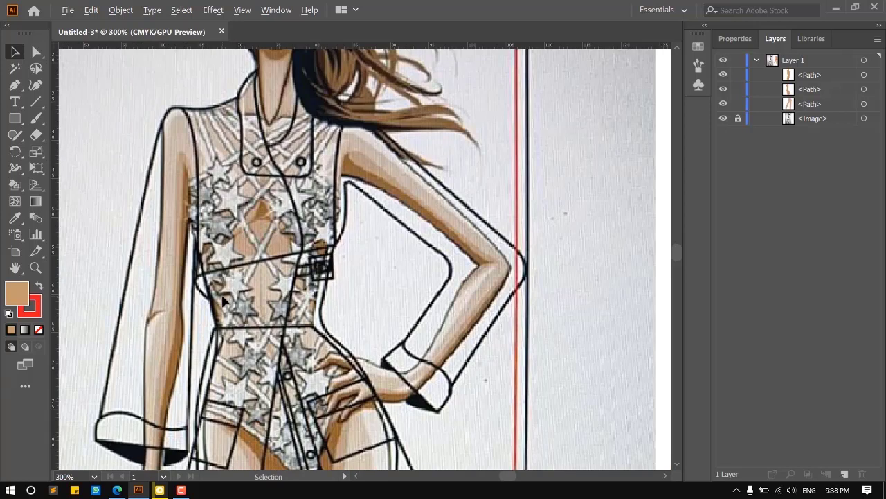
left_click_drag(240, 311, 278, 324)
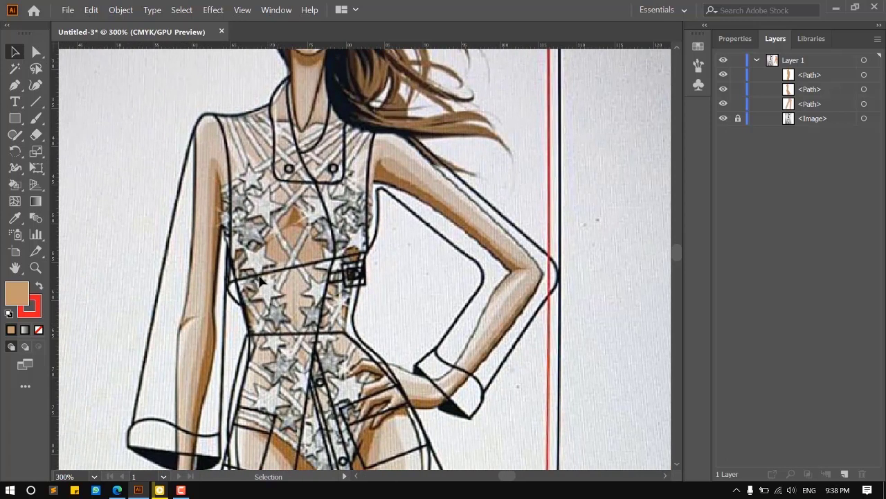
scroll(418, 276, "up", 1)
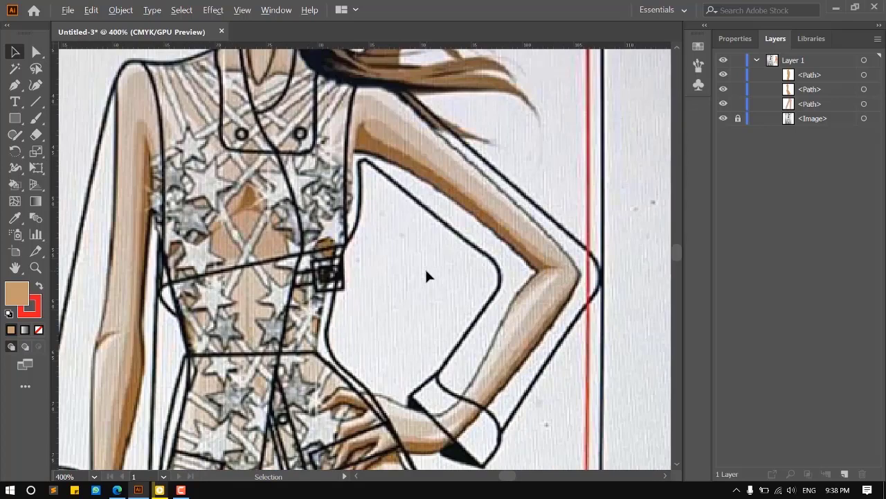
left_click(15, 85)
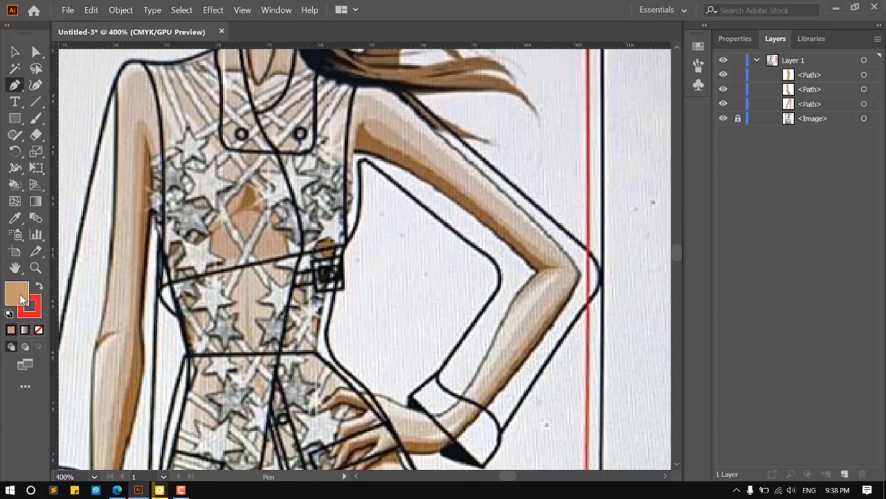
left_click(735, 39)
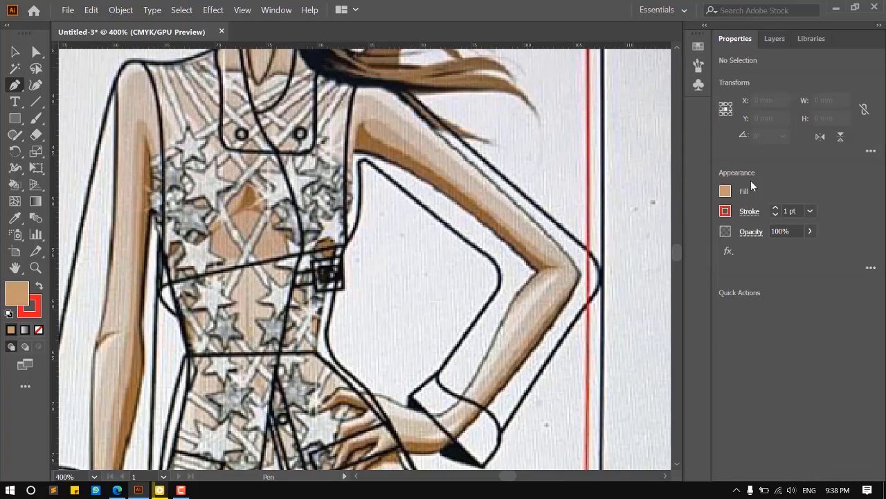
left_click(724, 191)
left_click(574, 241)
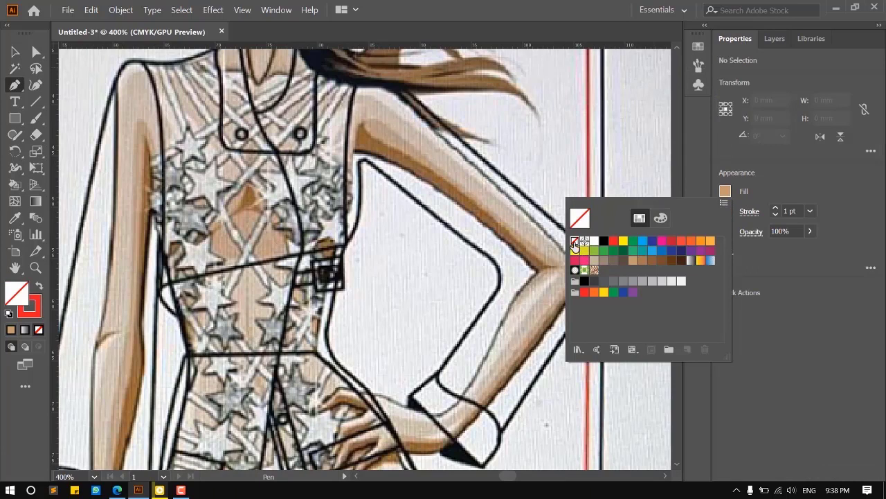
left_click(794, 315)
Trace the bent-arm cuff with a straight opening edge about 9.8 mm long and a curve up to the sleeve seam.
scroll(346, 281, "down", 1)
scroll(472, 456, "up", 3)
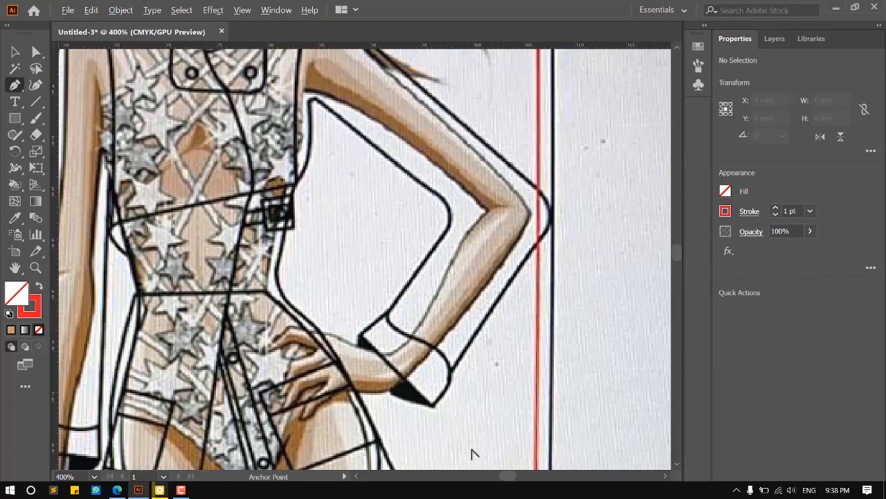
scroll(257, 223, "up", 1)
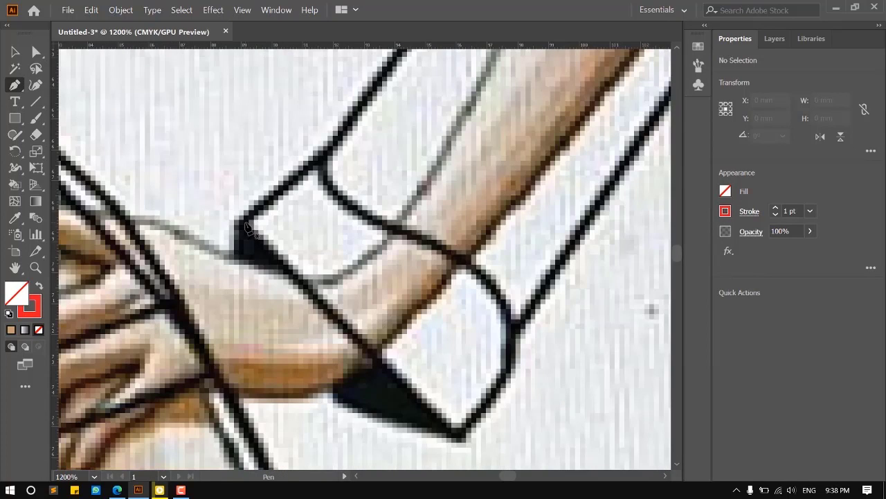
left_click(243, 221)
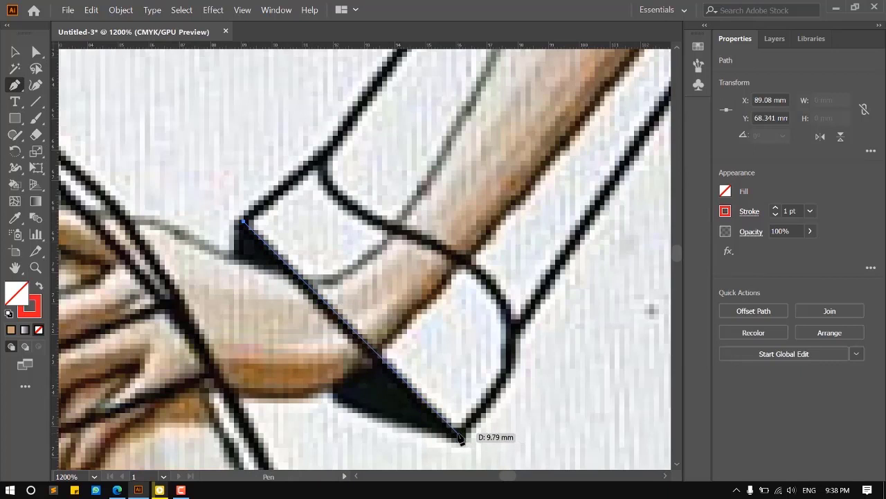
left_click(459, 434)
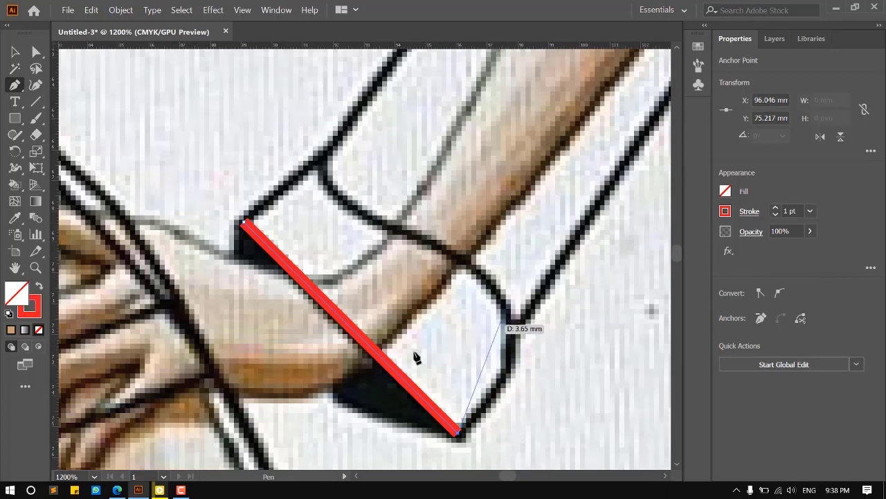
scroll(377, 360, "down", 2)
scroll(383, 337, "up", 1)
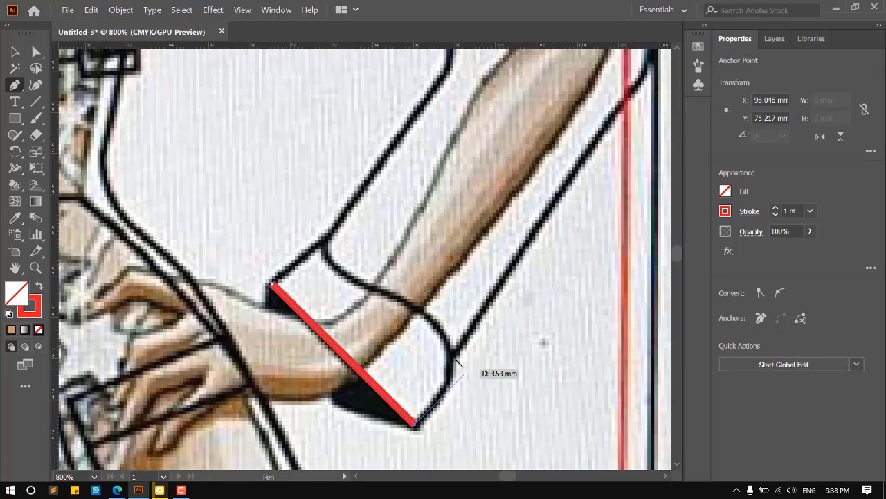
scroll(460, 358, "up", 1)
left_click_drag(450, 352, 444, 311)
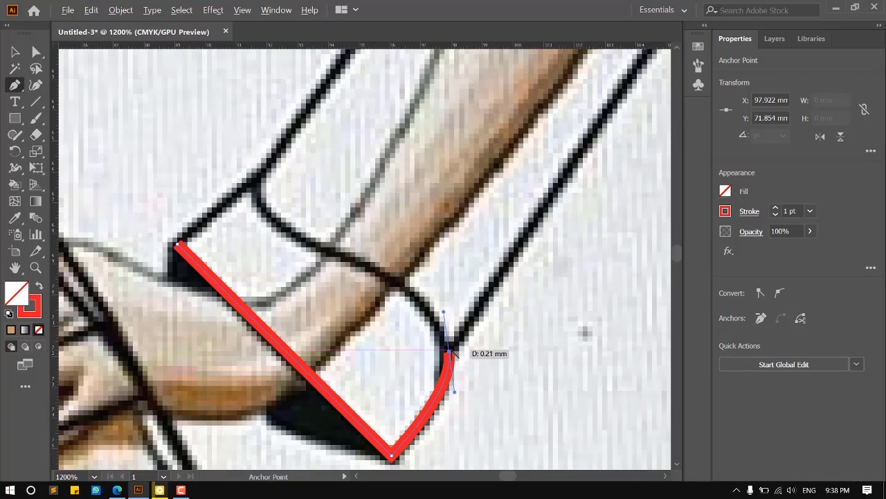
scroll(469, 297, "down", 3)
scroll(531, 184, "up", 2)
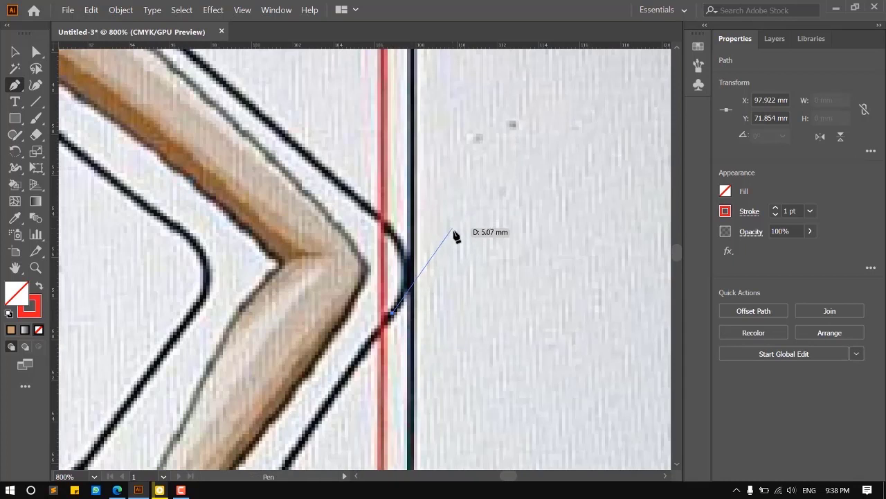
scroll(556, 234, "down", 2)
scroll(547, 235, "down", 2)
scroll(448, 282, "up", 2)
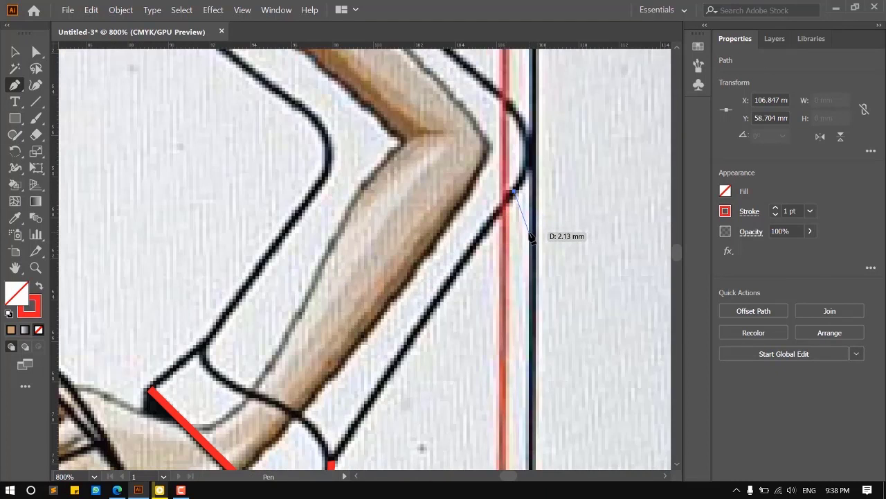
key("Escape")
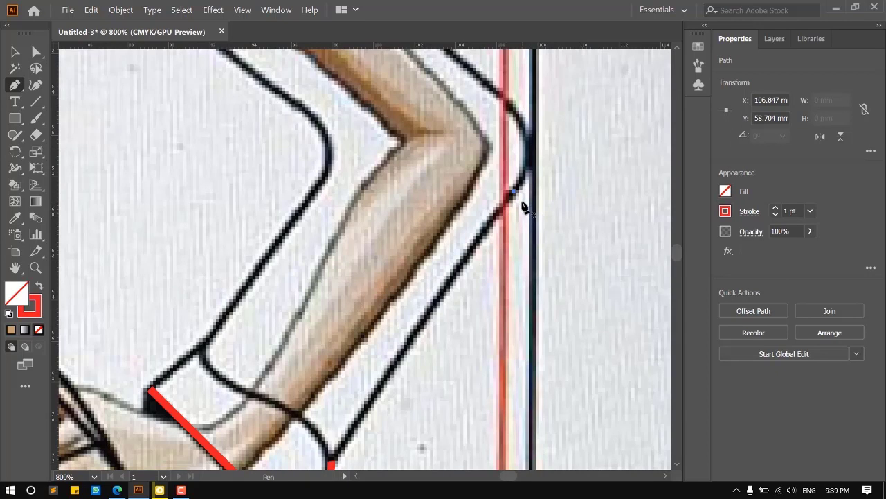
key("Delete")
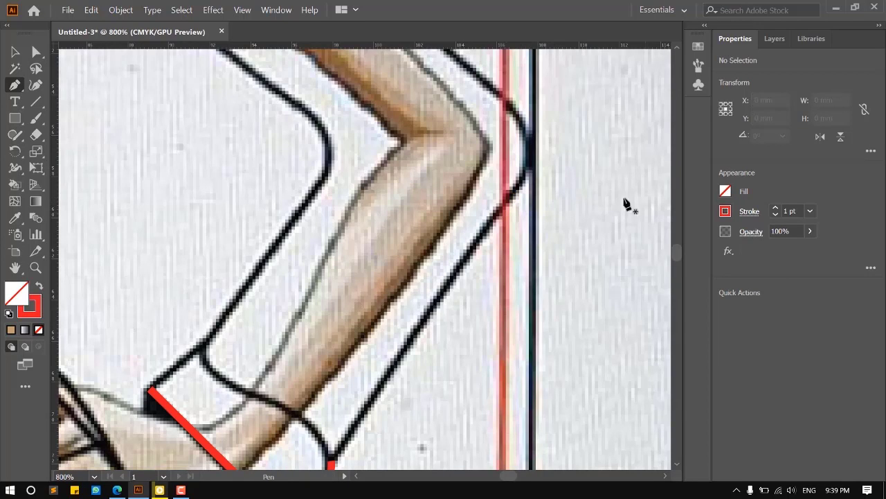
Continue the sleeve path from the cuff seam straight up the outer forearm and curve it around the outer elbow.
scroll(369, 319, "down", 3)
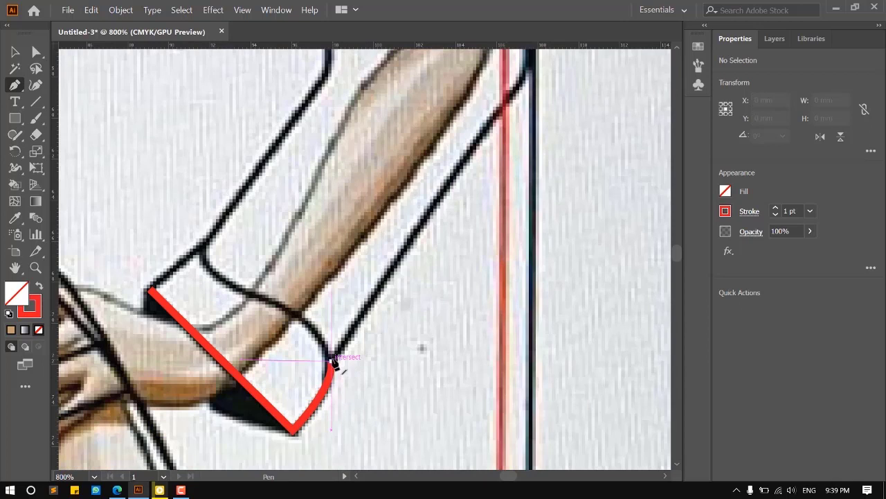
left_click(333, 359)
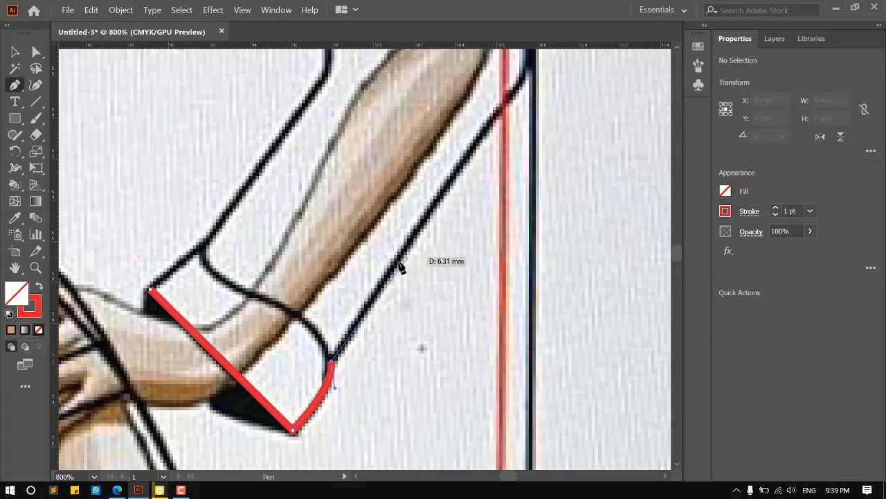
left_click(423, 221)
scroll(457, 218, "up", 4)
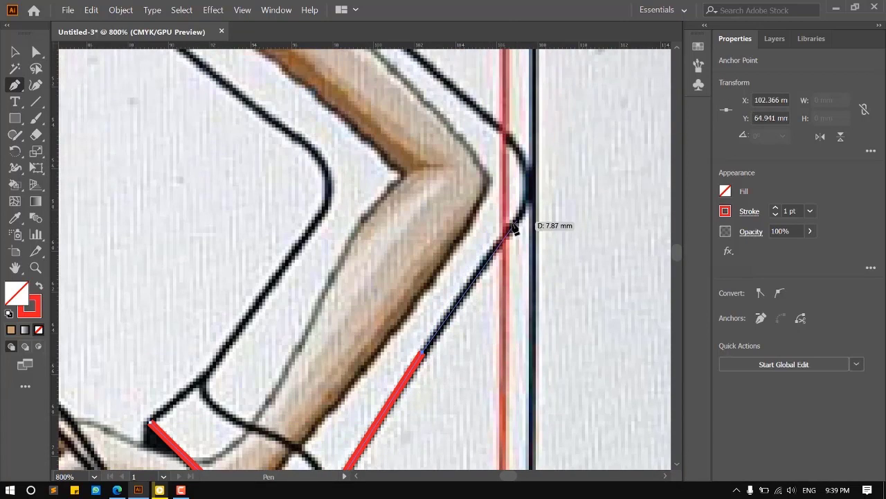
left_click(515, 224)
scroll(516, 223, "up", 1)
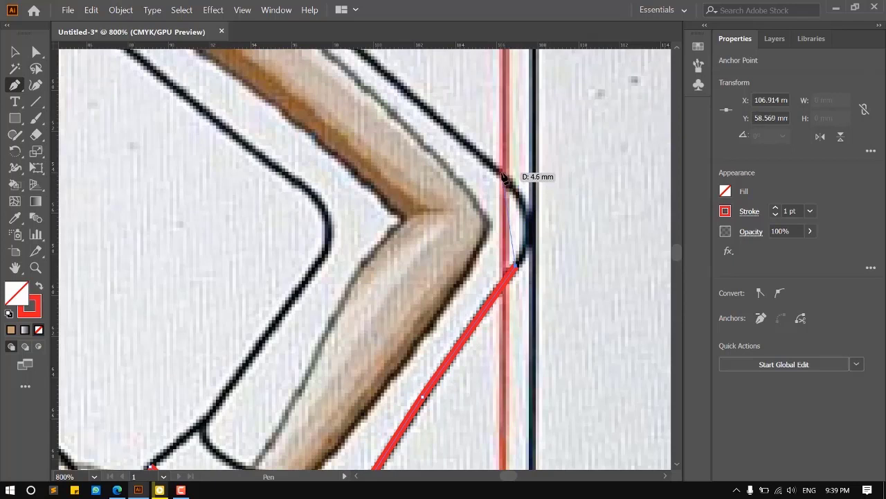
left_click_drag(502, 175, 452, 132)
Trace the straight outer upper-arm edge of the sleeve from the elbow up to the hair at the shoulder.
scroll(450, 130, "up", 1)
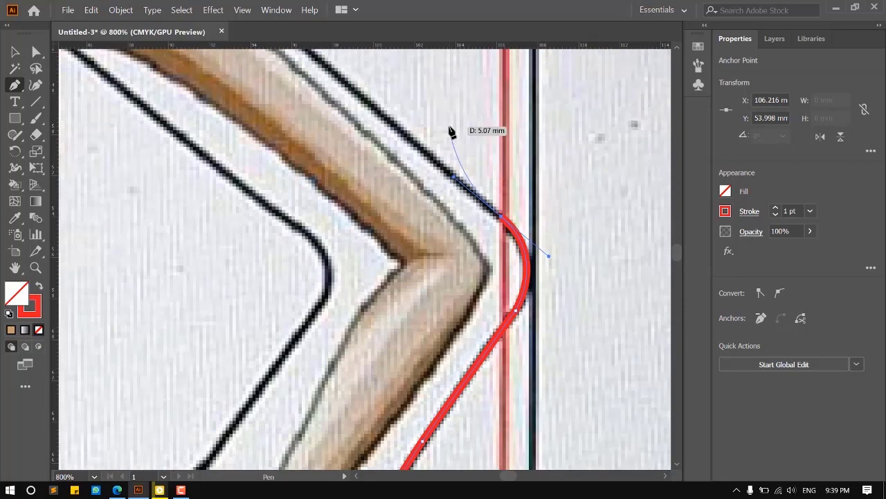
scroll(450, 130, "up", 2)
scroll(430, 242, "down", 2)
scroll(297, 135, "up", 2)
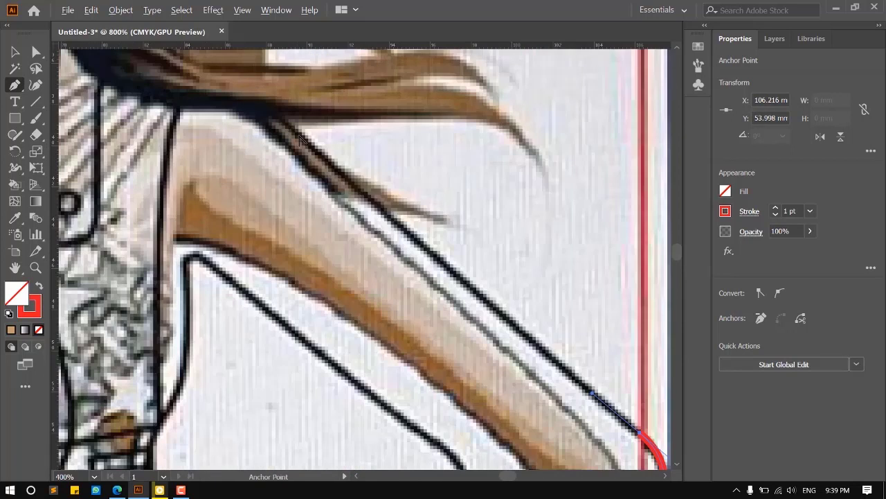
left_click(352, 190)
scroll(354, 190, "down", 2)
scroll(284, 121, "up", 1)
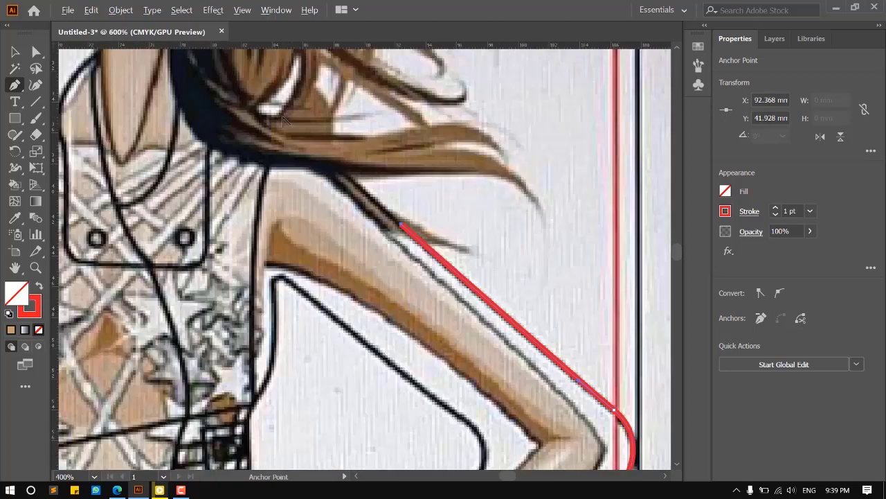
scroll(284, 121, "up", 1)
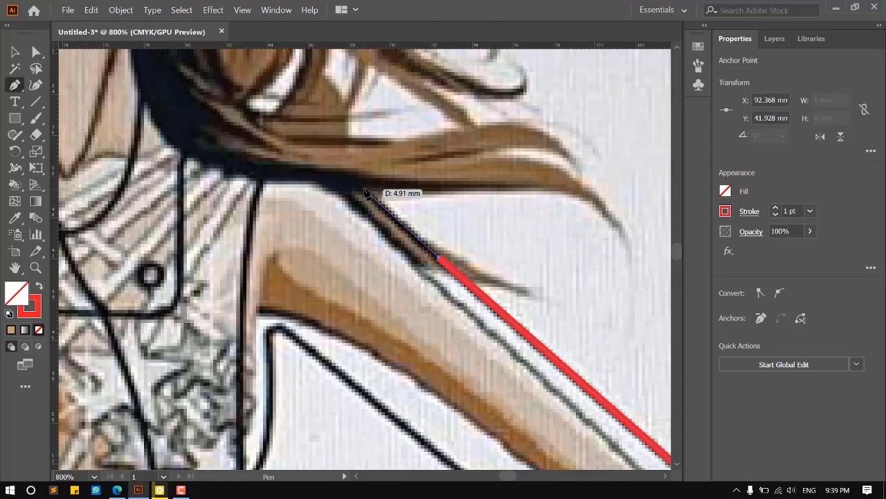
left_click(365, 192)
scroll(295, 184, "down", 2)
scroll(294, 184, "up", 3)
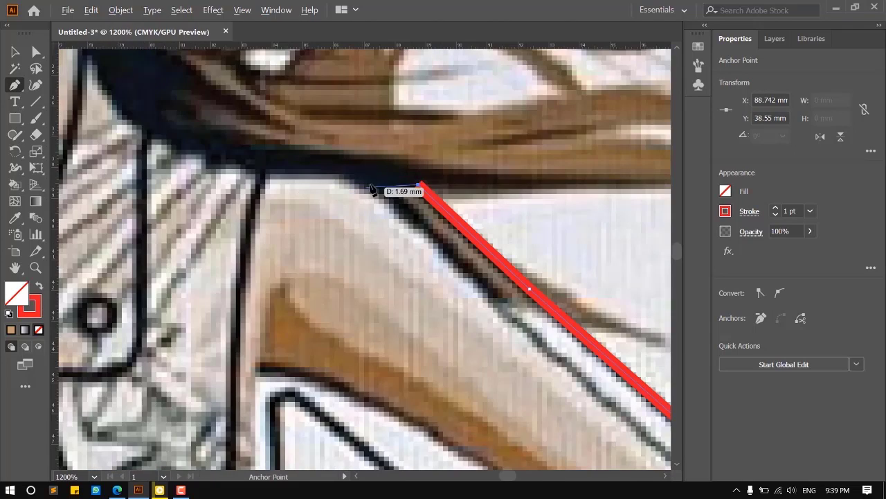
left_click(336, 170)
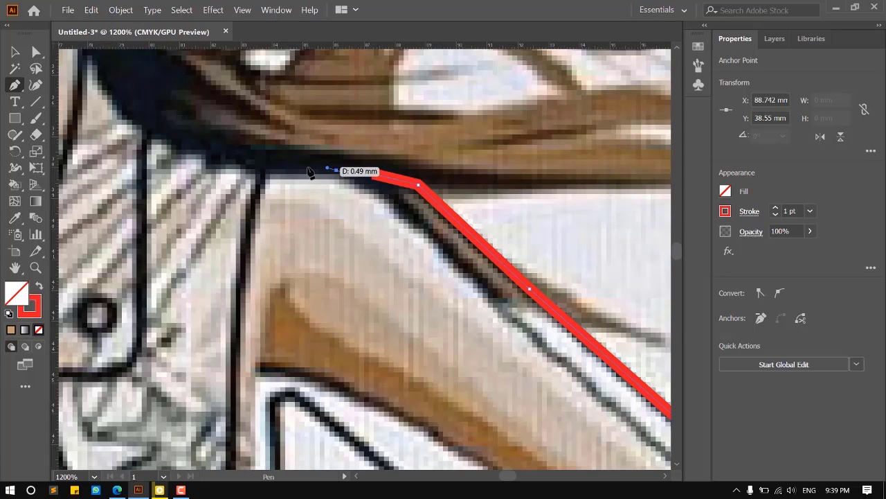
left_click(304, 169)
left_click(270, 171)
left_click(267, 171)
scroll(280, 200, "down", 1)
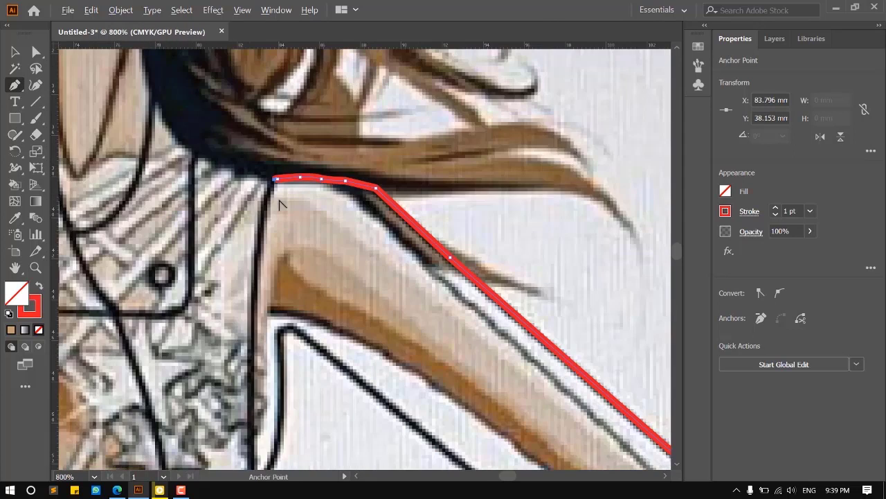
scroll(280, 205, "down", 1)
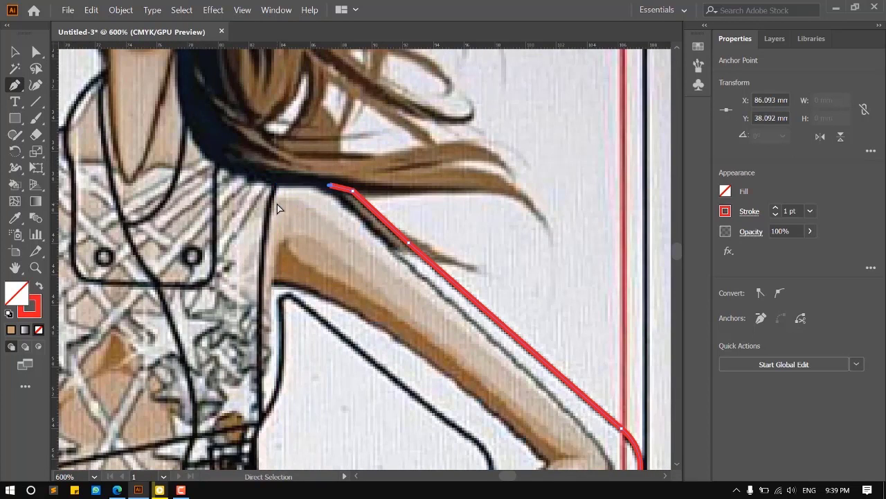
Trace the shoulder top under the hair with a smooth curve ending at the armhole seam.
scroll(298, 178, "up", 3)
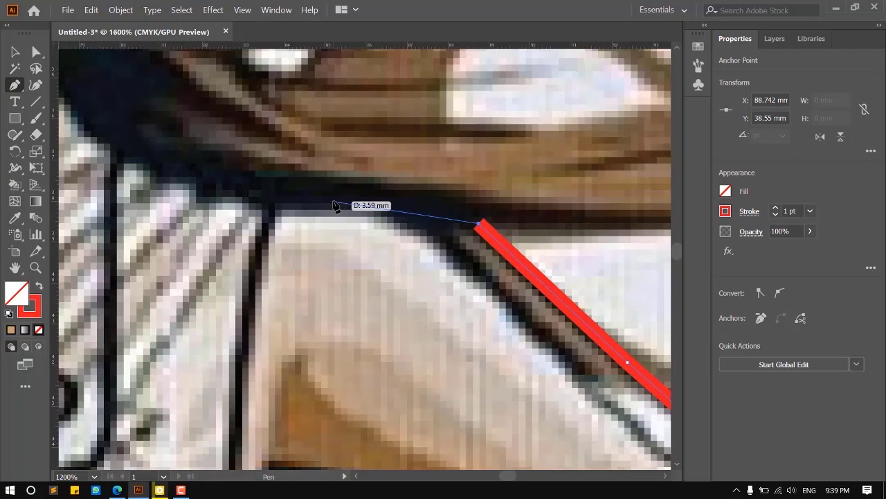
left_click_drag(316, 201, 284, 199)
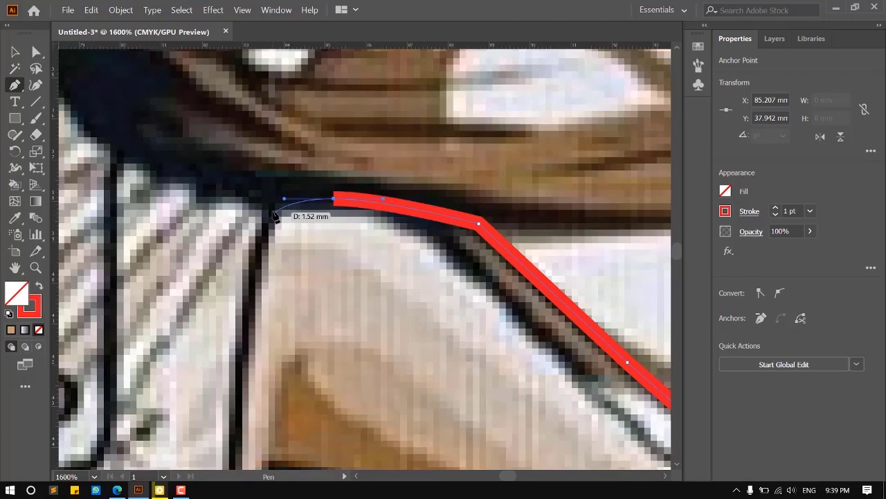
left_click(272, 213)
Trace the armhole seam down to its lowest point, back up to the underarm and around onto the inner sleeve edge.
scroll(273, 222, "down", 2)
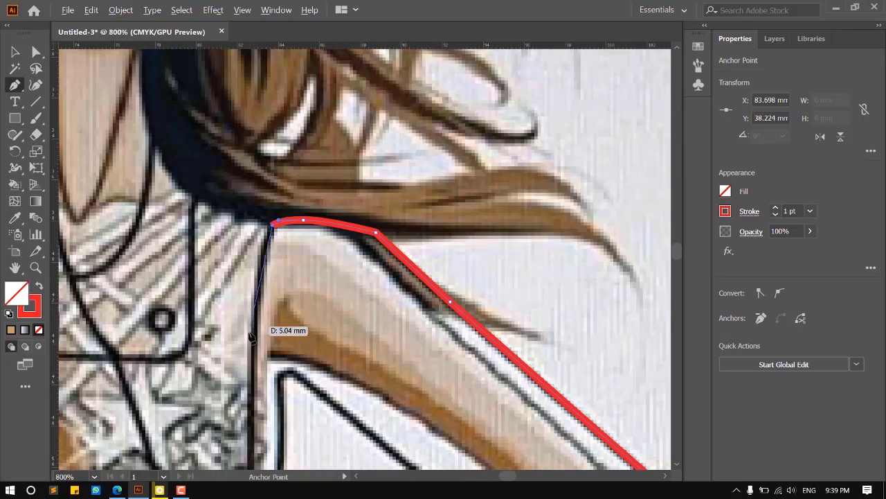
scroll(270, 300, "down", 3)
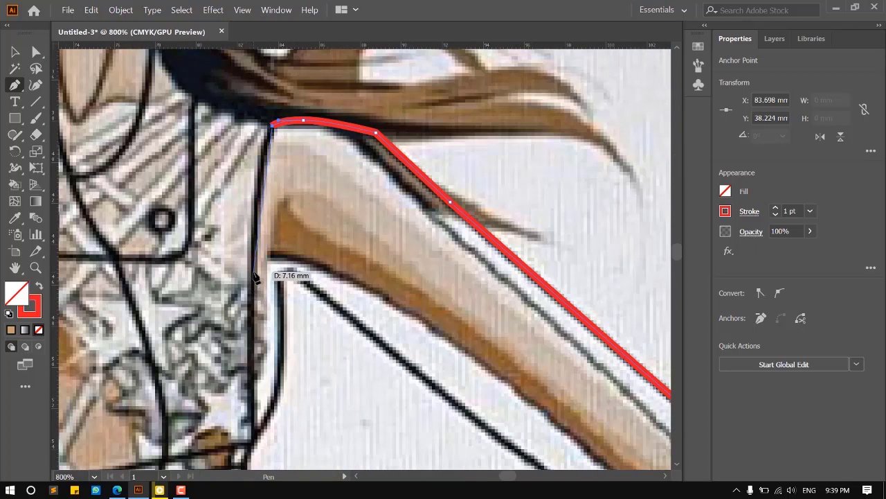
left_click_drag(251, 316, 251, 317)
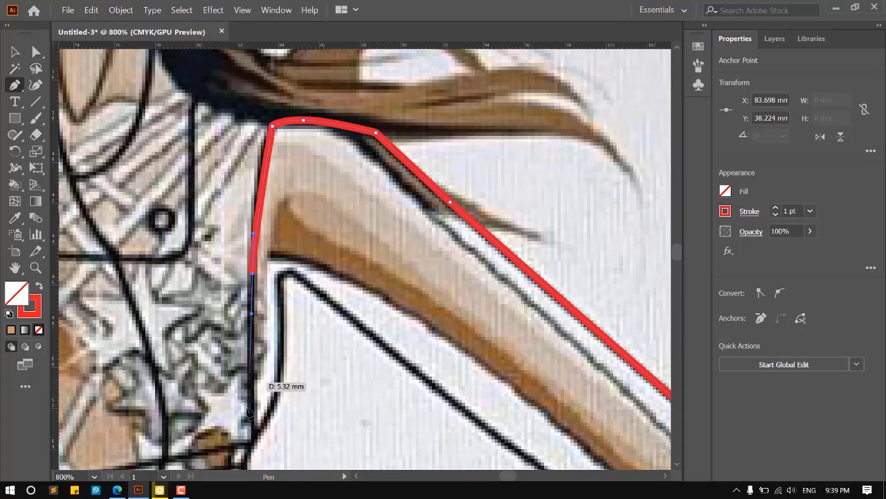
left_click_drag(263, 437, 263, 439)
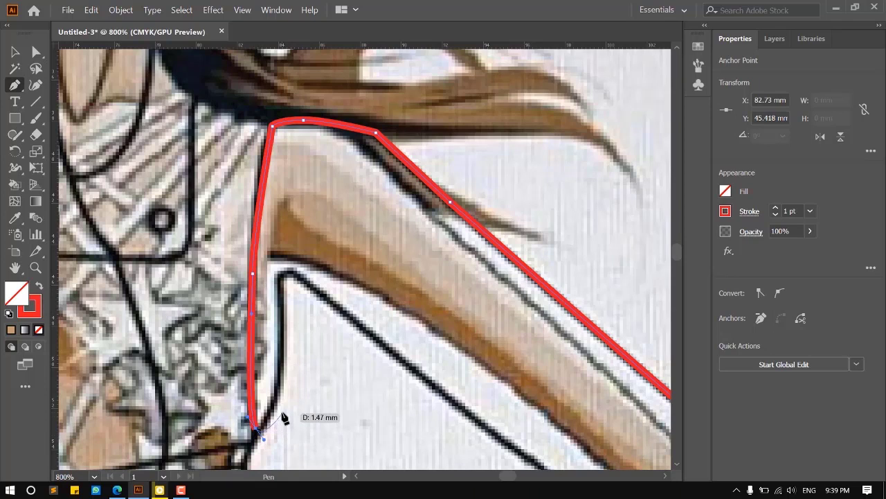
left_click_drag(283, 288, 273, 247)
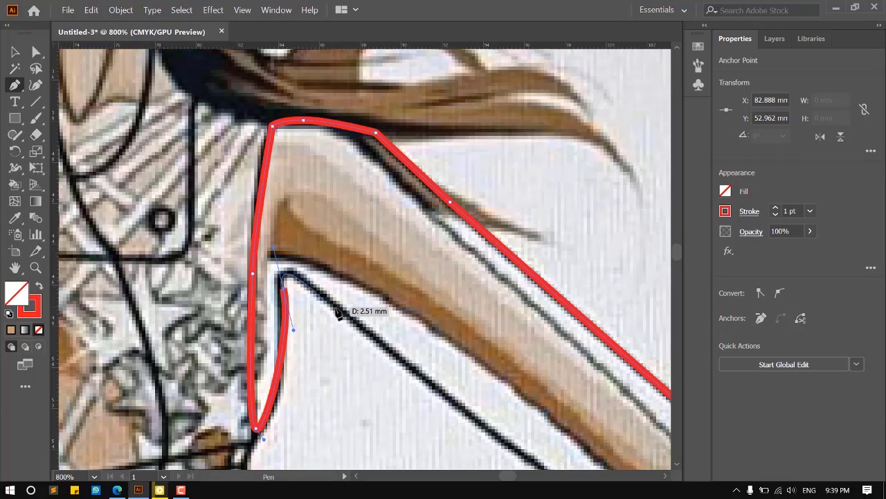
left_click(337, 311)
Trace the inner upper-arm edge of the sleeve down to the elbow and curve around the inner elbow.
scroll(348, 319, "down", 3)
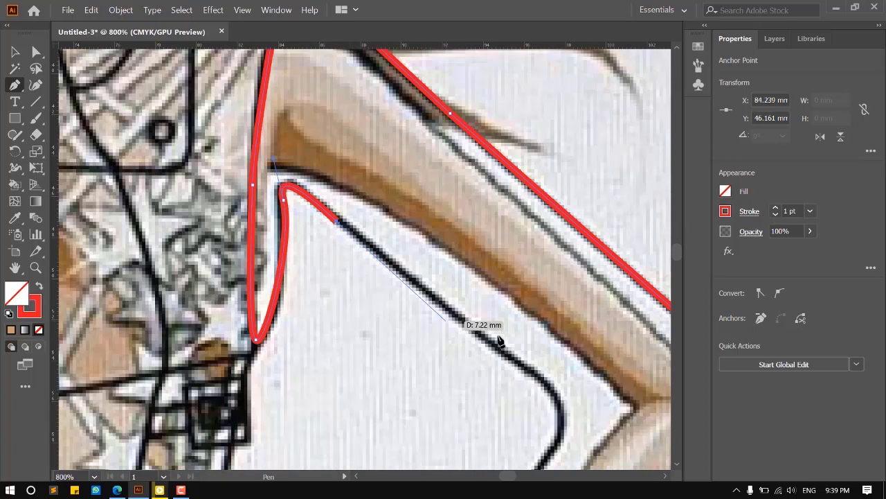
left_click(526, 369)
scroll(475, 310, "down", 5)
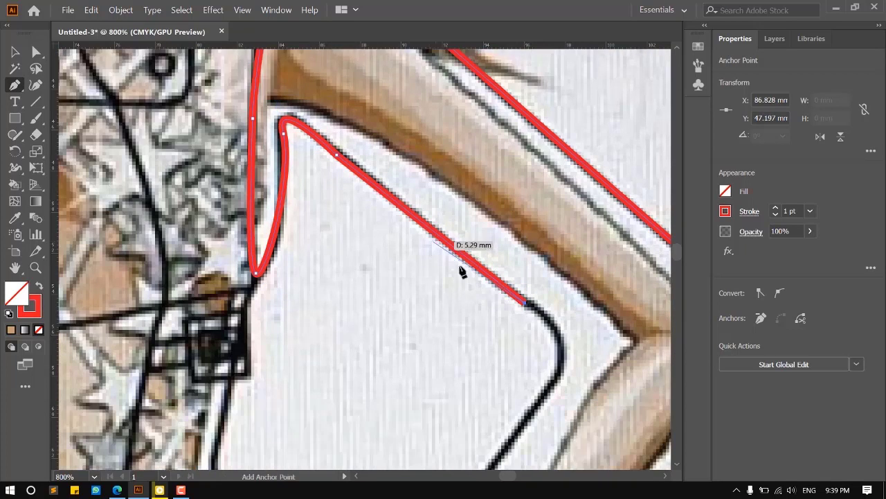
left_click_drag(553, 296, 512, 349)
Trace the inner forearm edge down to the cuff seam and close the sleeve path at the cuff opening's starting corner.
scroll(530, 261, "down", 5)
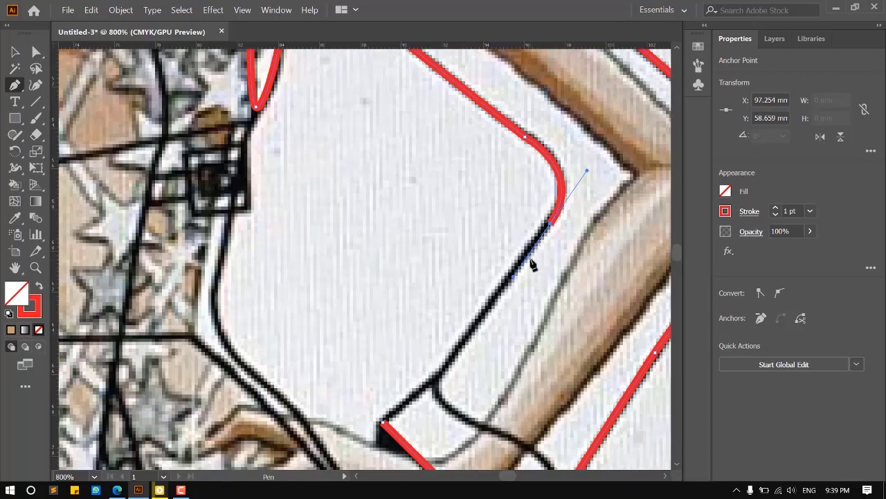
left_click(440, 283)
scroll(419, 294, "up", 3)
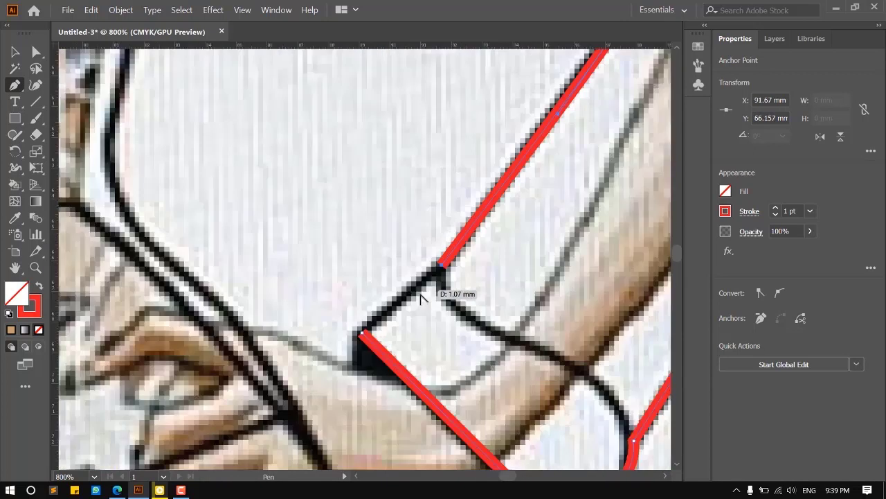
left_click(316, 359)
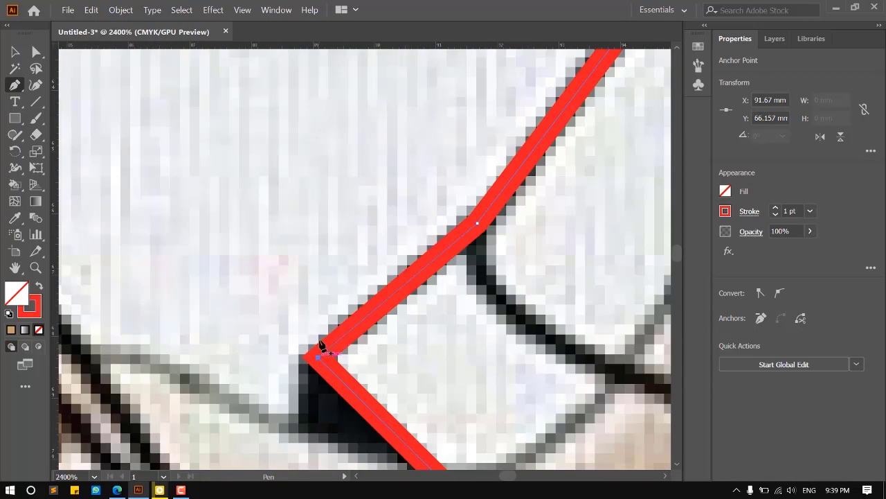
Draw a separate curved cuff seam line about 7 by 10 mm, extending past both sleeve edges, and deselect it.
scroll(316, 359, "down", 5)
scroll(402, 346, "up", 2)
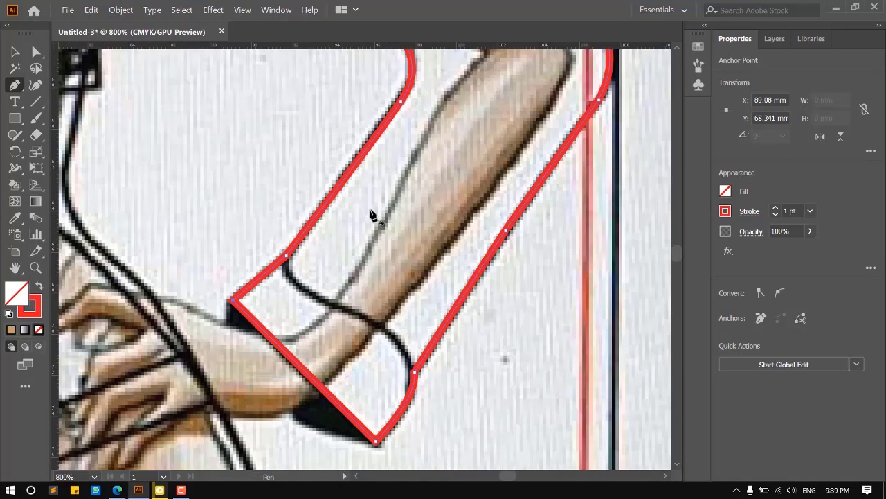
left_click_drag(289, 239, 322, 301)
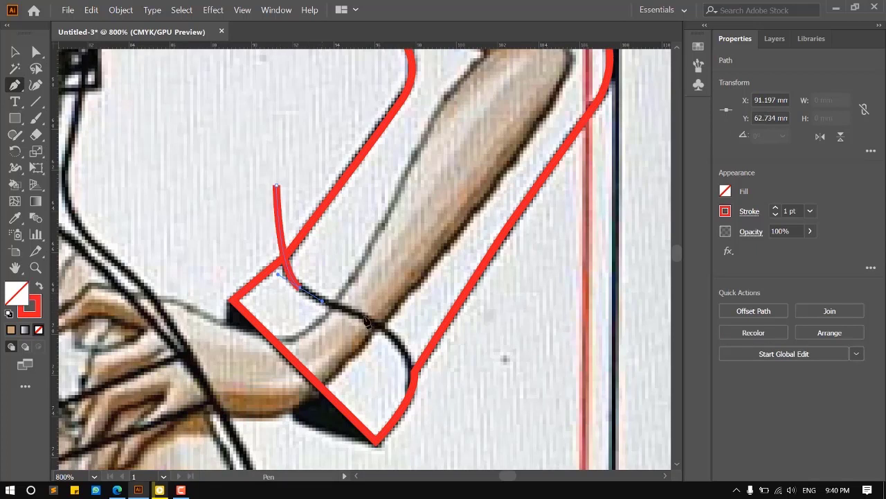
left_click_drag(420, 389, 425, 445)
left_click(15, 51)
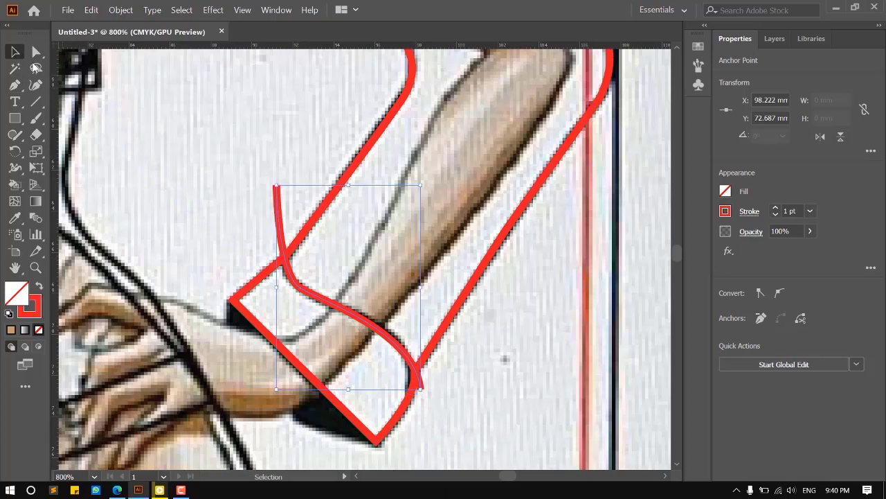
left_click(484, 374)
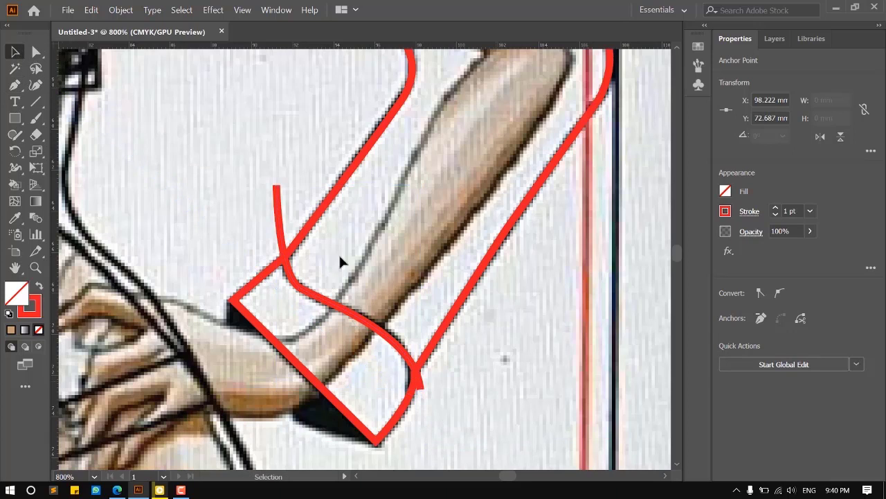
Divide the closed sleeve outline along the curved cuff seam line with the Pathfinder Divide operation, and deselect the result.
left_click(279, 220)
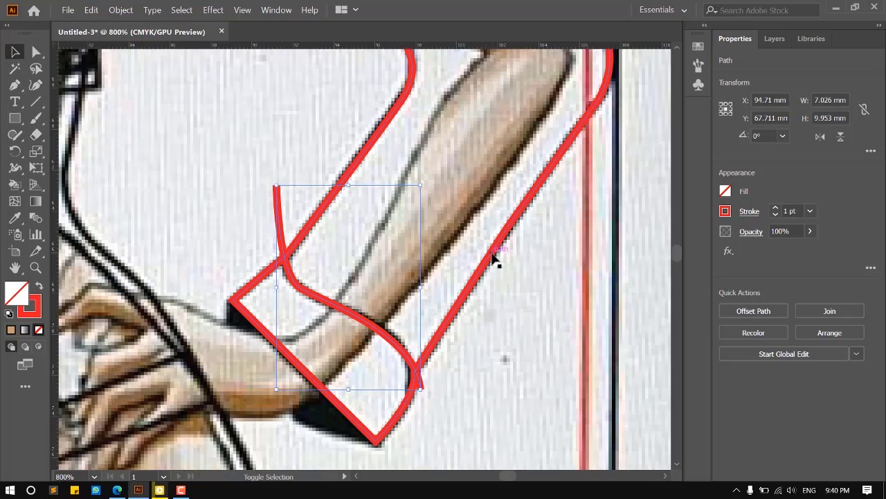
left_click(491, 258, "shift")
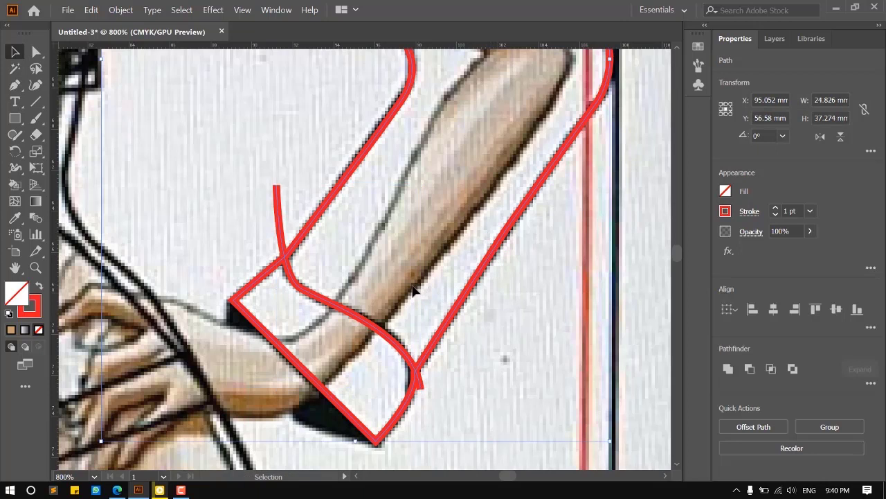
scroll(303, 277, "up", 2)
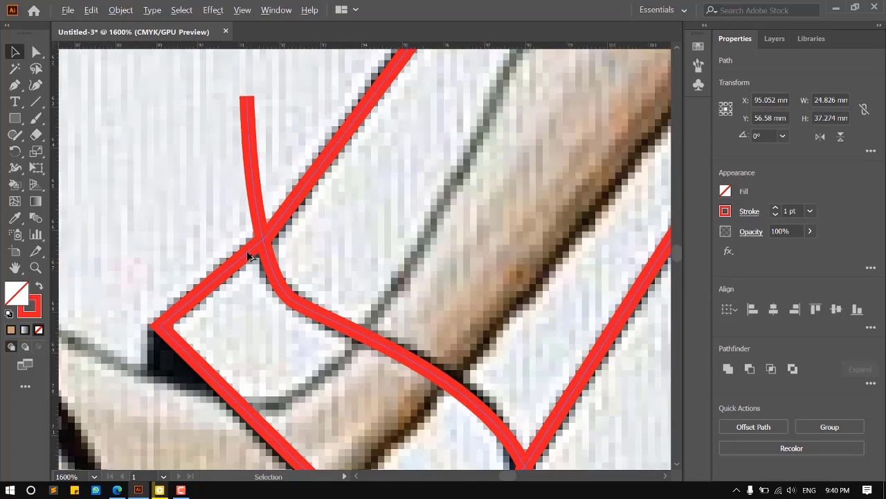
scroll(265, 239, "up", 1)
scroll(332, 244, "down", 3)
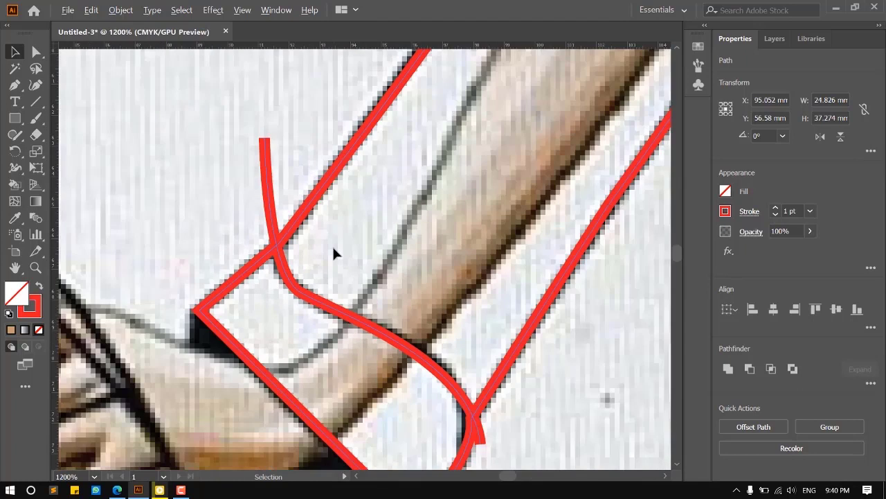
left_click(870, 385)
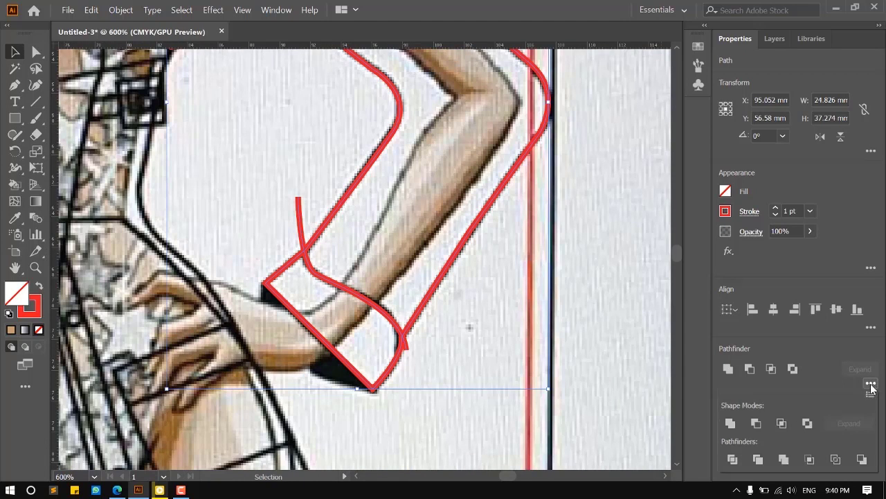
left_click(733, 459)
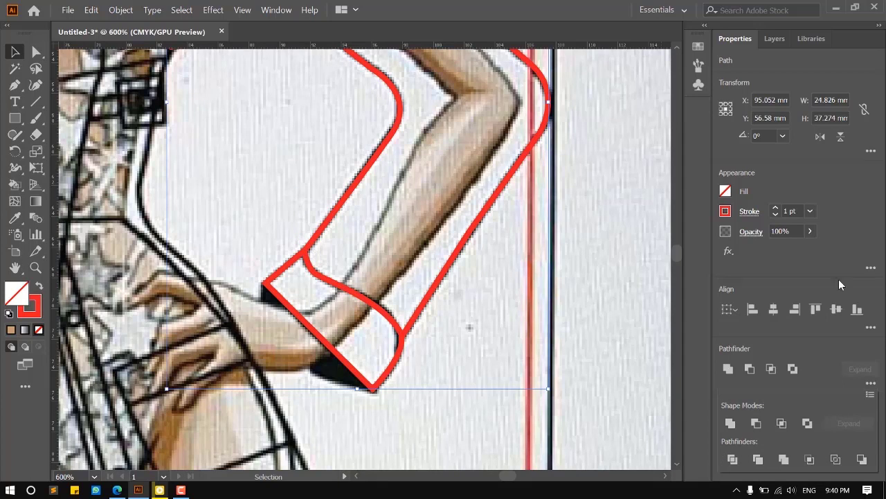
key("ctrl+shift+a")
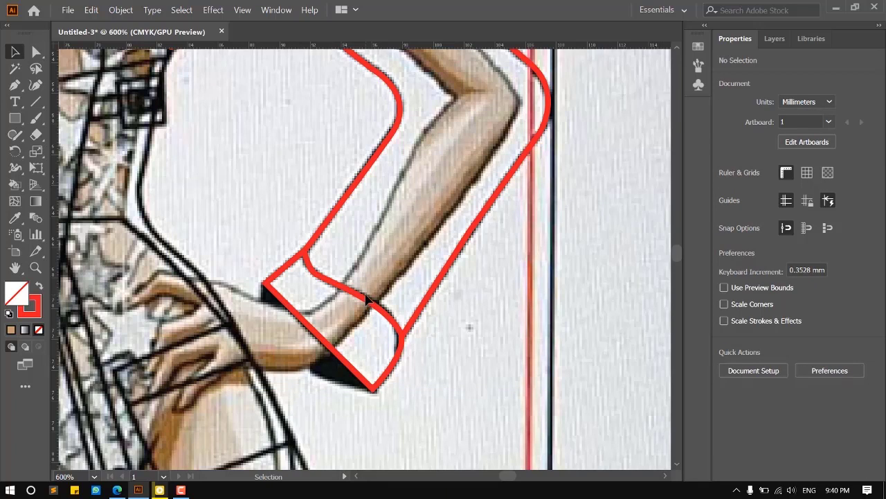
Ungroup the divided sleeve so the cuff and the upper part are separate pieces, and deselect them.
left_click(377, 311)
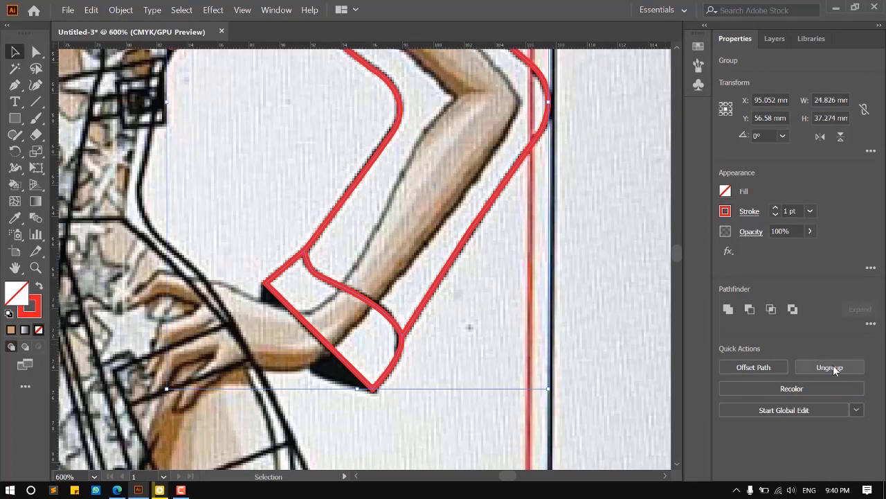
left_click(832, 367)
left_click(414, 307)
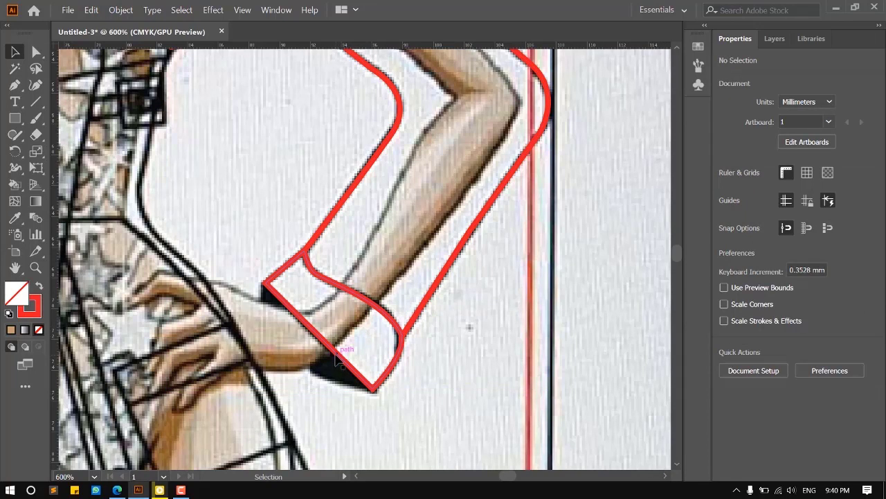
Try moving the cuff piece away from the sleeve on its own, undo the move, and deselect it.
left_click_drag(336, 355, 327, 402)
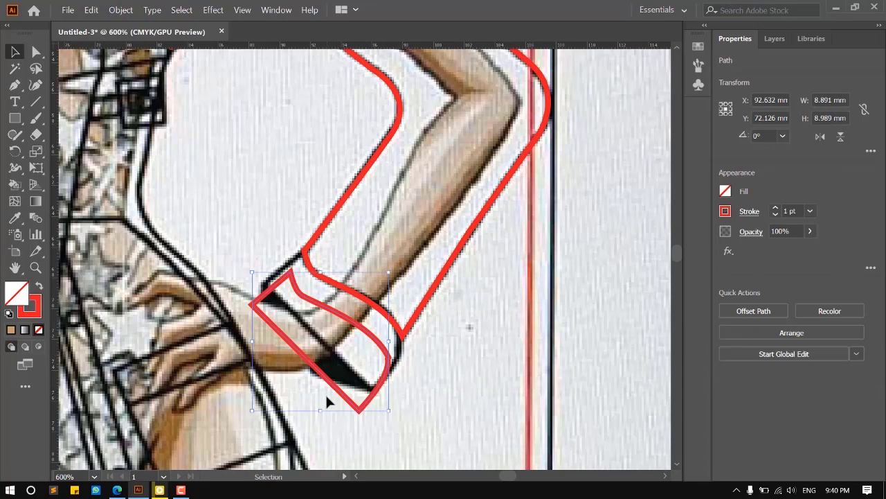
key("ctrl+z")
scroll(326, 382, "down", 3)
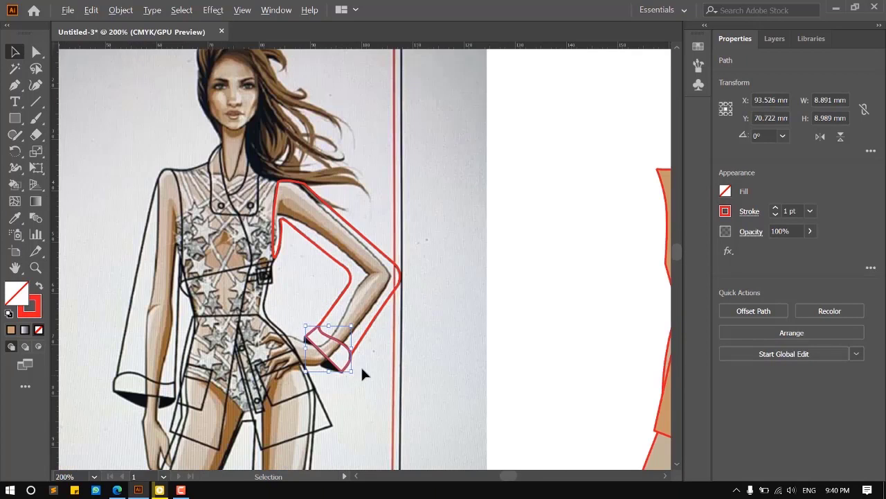
left_click(442, 357)
Select the bent-arm sleeve and its cuff and fill both with the tan of the jacket panels, sampled with the Eyedropper.
scroll(274, 352, "down", 1)
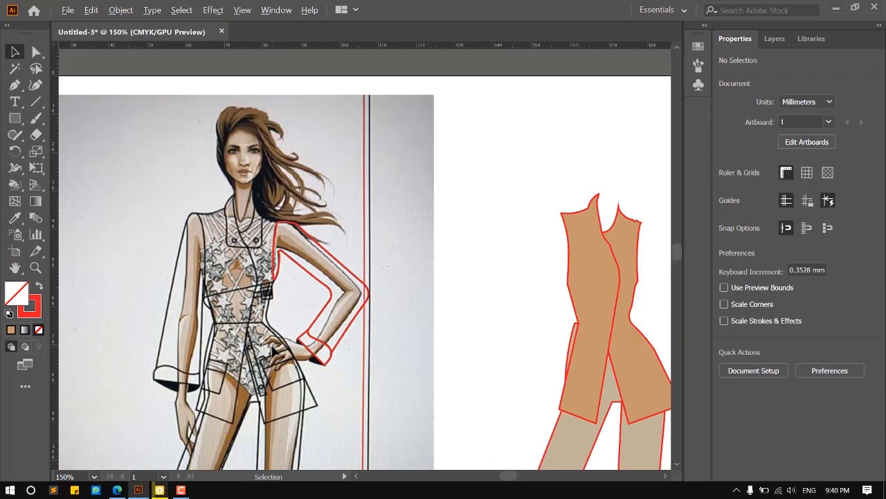
left_click_drag(445, 347, 362, 332)
left_click_drag(313, 352, 222, 307)
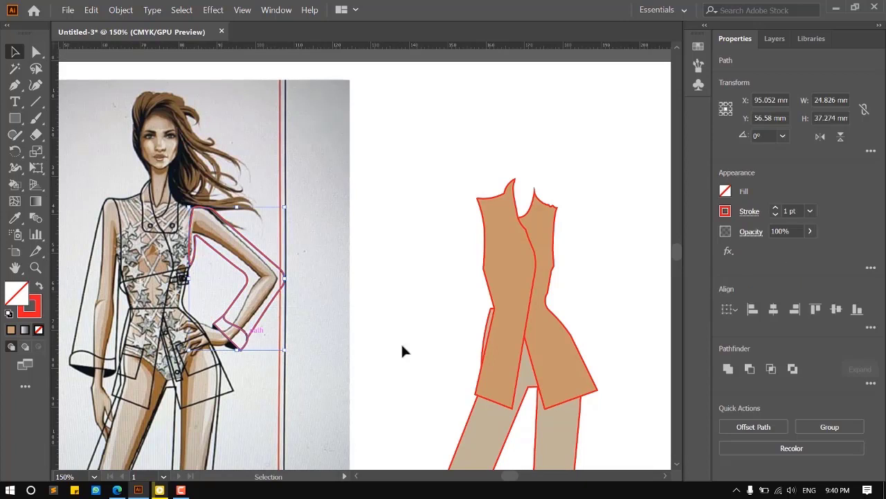
left_click(15, 219)
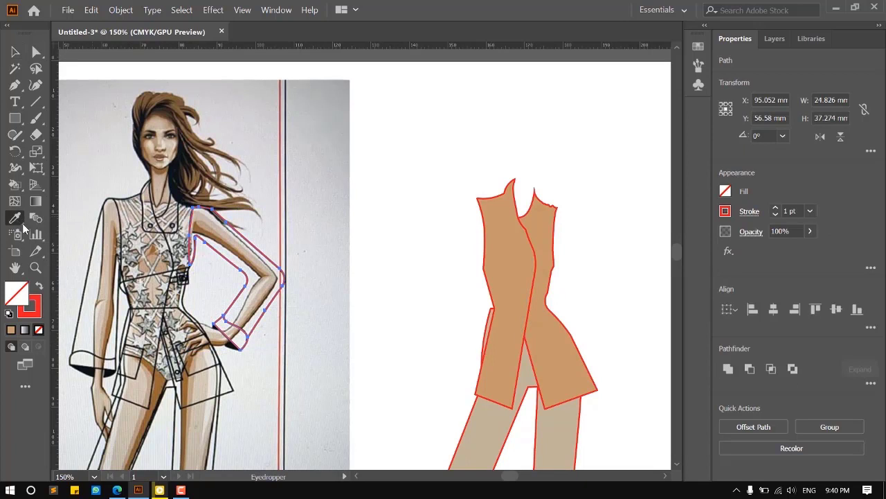
left_click(521, 274)
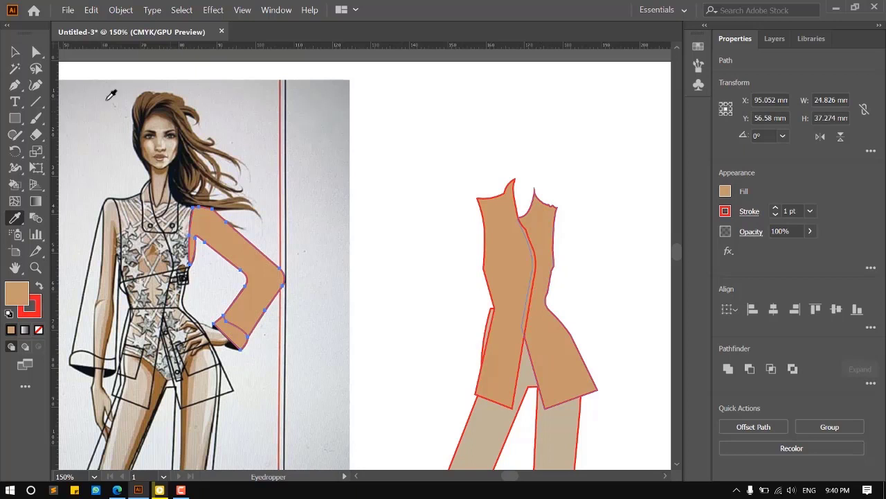
left_click(15, 53)
Move the filled sleeve and cuff about 95 mm across to meet the assembled jacket's armhole, and deselect them.
scroll(257, 318, "up", 2, "alt")
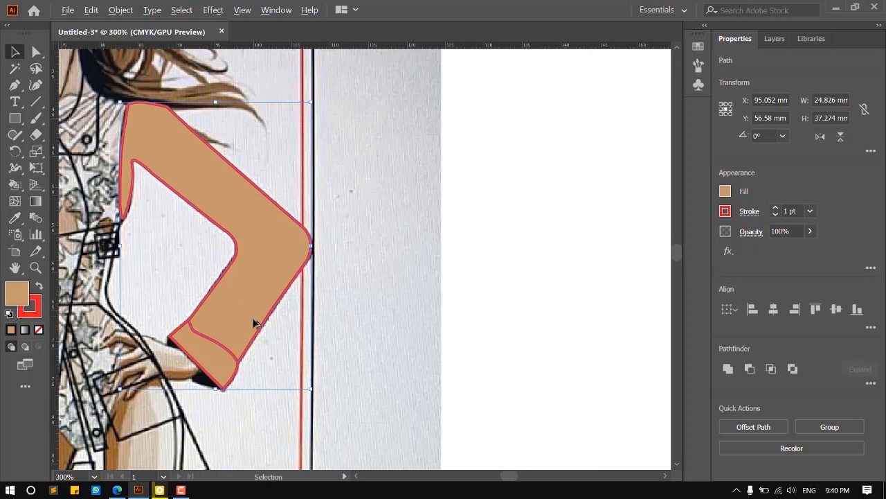
scroll(217, 339, "down", 2)
left_click_drag(242, 295, 609, 310)
scroll(530, 293, "up", 5, "alt")
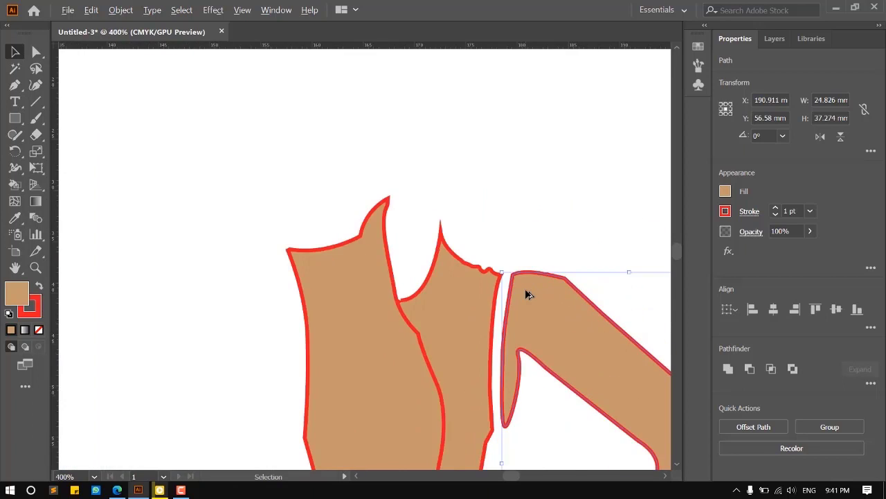
left_click_drag(515, 266, 486, 263)
scroll(486, 266, "down", 7, "alt")
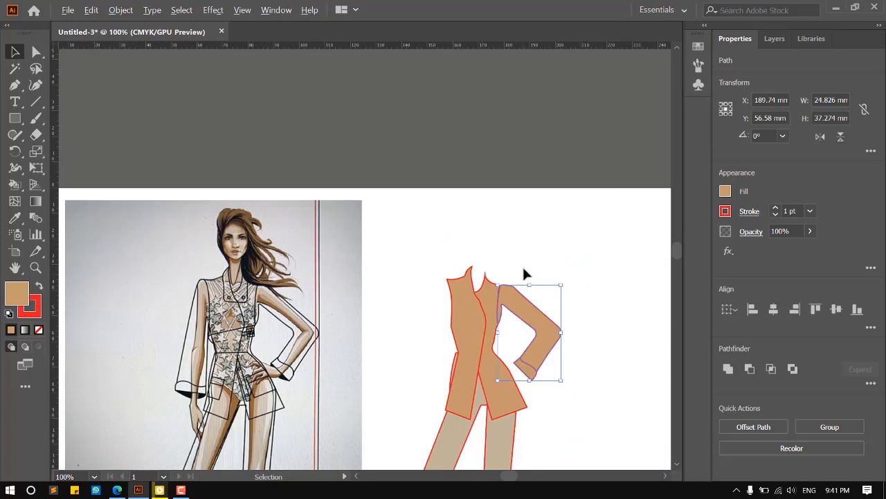
left_click(540, 311)
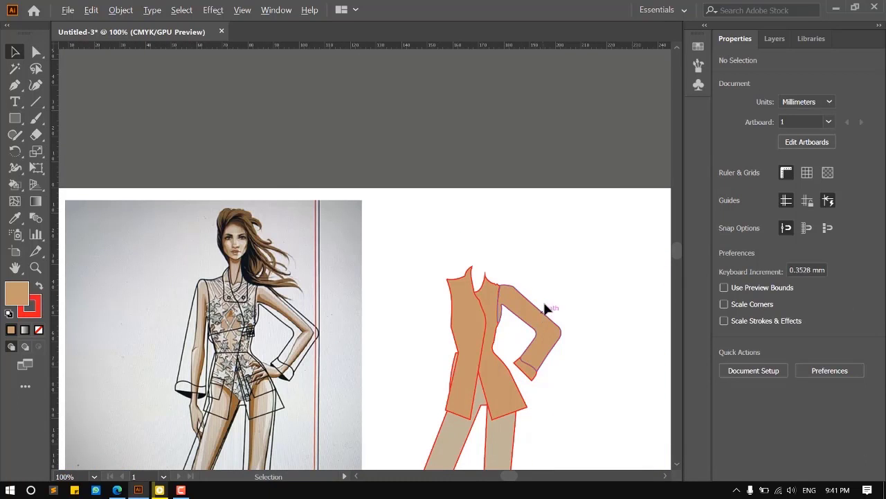
Start a Pen path on the straight-arm sleeve, tracing the cuff opening between its corners and a short stretch up the inner edge.
scroll(546, 306, "down", 1, "alt")
scroll(325, 313, "up", 2, "alt")
scroll(327, 316, "up", 2, "alt")
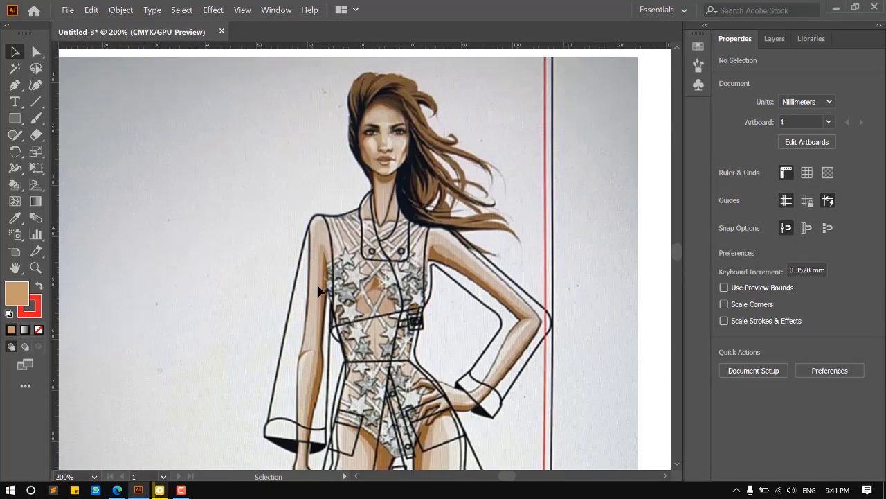
left_click(14, 85)
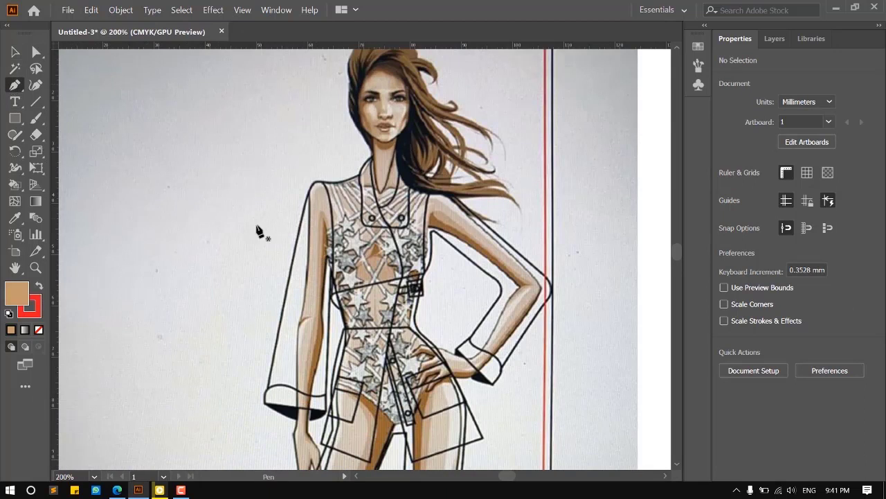
scroll(270, 418, "up", 3, "alt")
scroll(270, 418, "up", 1, "alt")
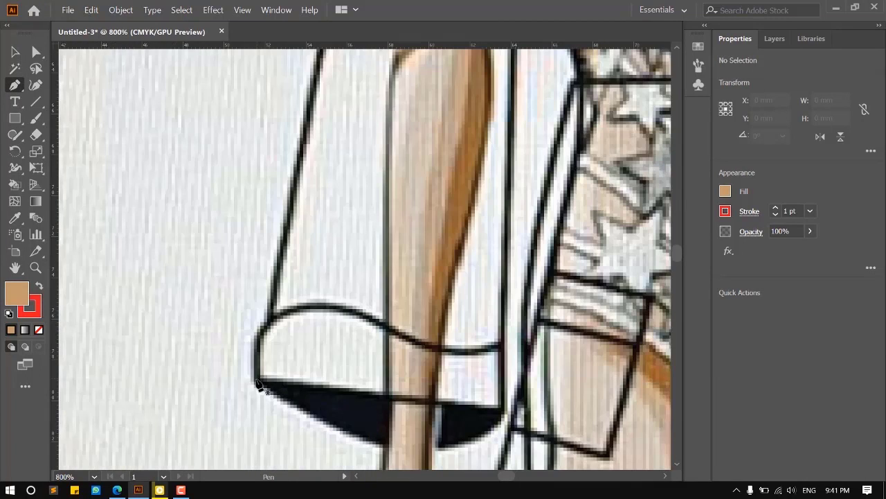
left_click(256, 380)
left_click(504, 407)
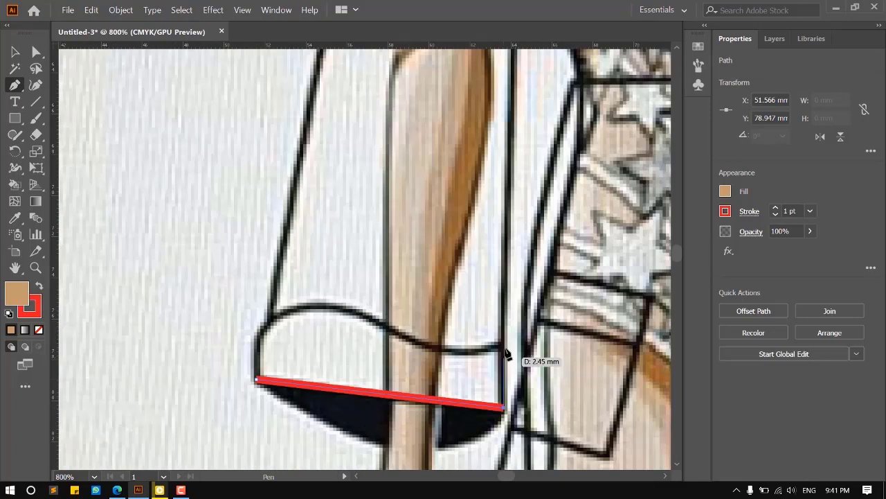
left_click(503, 305)
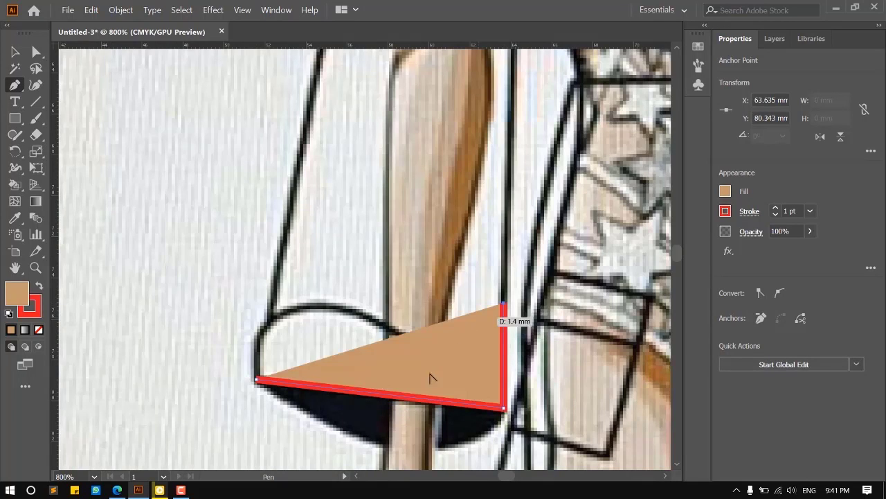
Set the path's fill to none and continue it up the inner sleeve edge to the underarm.
scroll(429, 377, "down", 3, "alt")
left_click(725, 191)
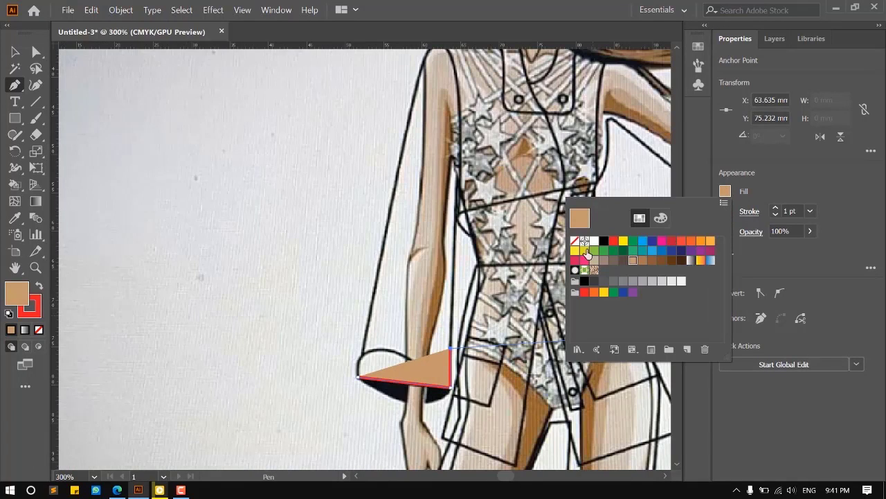
left_click(575, 242)
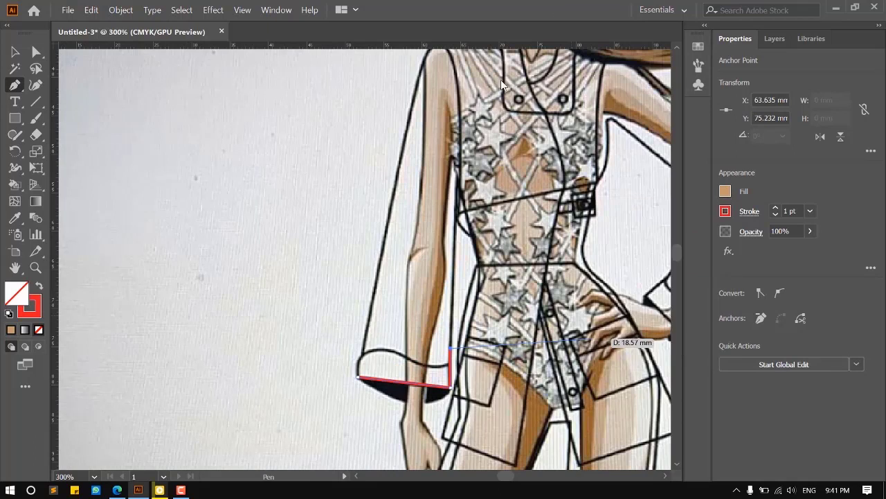
scroll(443, 299, "up", 2)
scroll(443, 300, "up", 2)
scroll(459, 293, "up", 3, "alt")
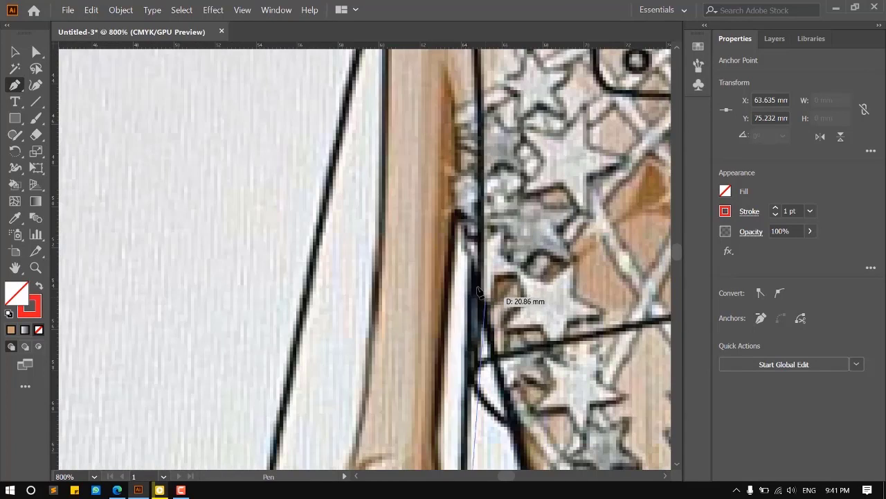
left_click(478, 289)
Trace the armhole curve up and over the shoulder and the outer sleeve edge down to the cuff seam.
scroll(484, 296, "down", 3, "alt")
scroll(478, 194, "up", 3, "alt")
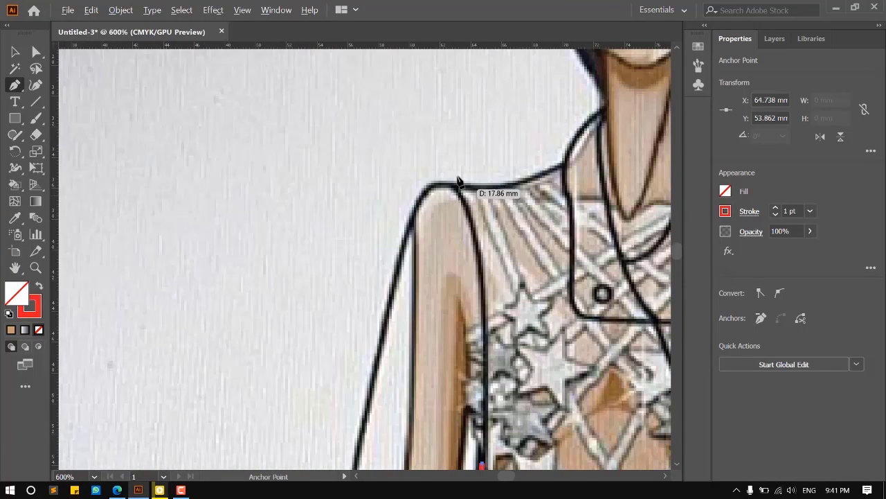
mouse_move(455, 185)
left_mouse_down()
mouse_move(409, 132)
mouse_move(455, 196)
mouse_move(410, 216)
mouse_move(387, 294)
left_mouse_up()
scroll(393, 289, "down", 5)
scroll(379, 385, "up", 3)
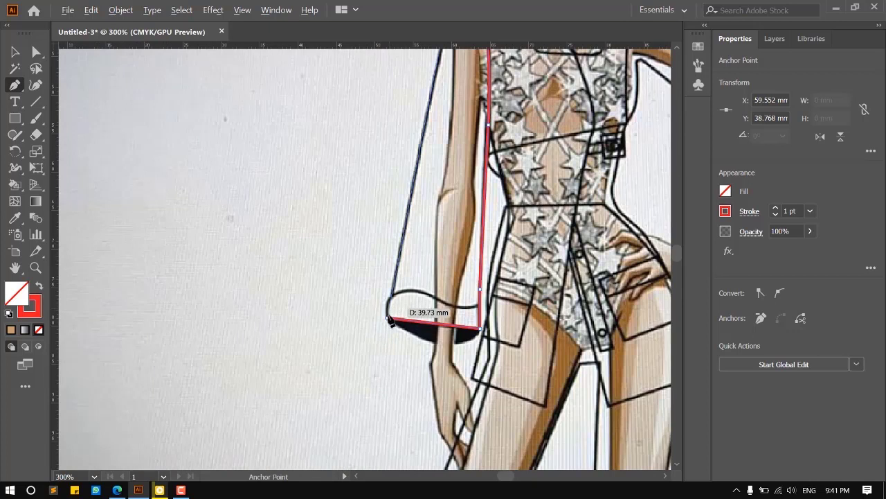
scroll(405, 294, "up", 2)
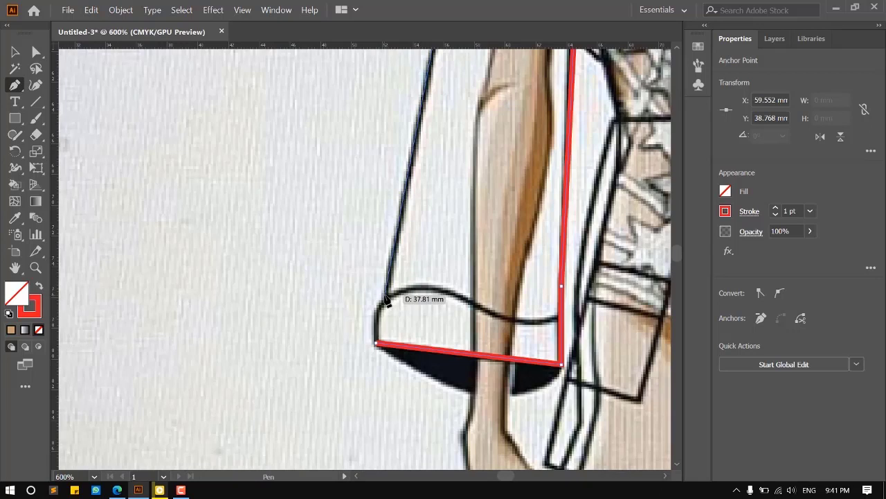
left_click(385, 295)
Close the sleeve path with a curved segment down the cuff's outer edge to the starting corner, and leave the Pen tool.
scroll(376, 322, "up", 2)
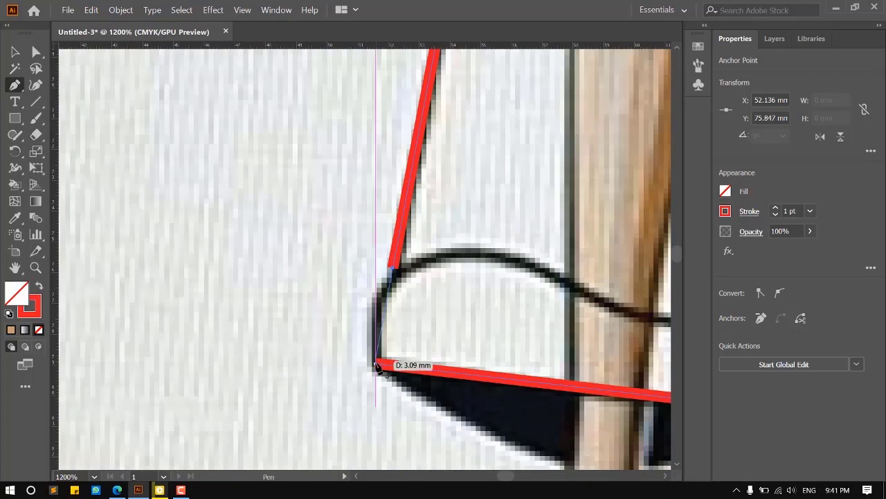
left_click_drag(376, 364, 384, 419)
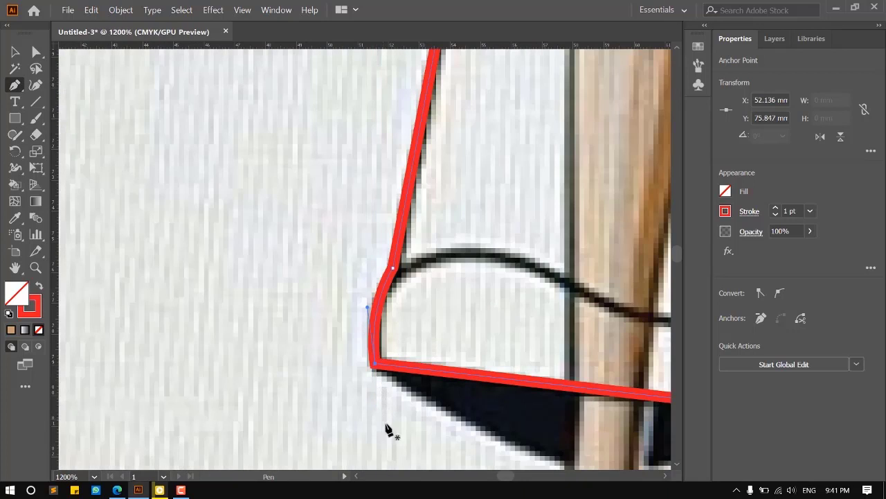
left_click(15, 52)
scroll(289, 269, "down", 7)
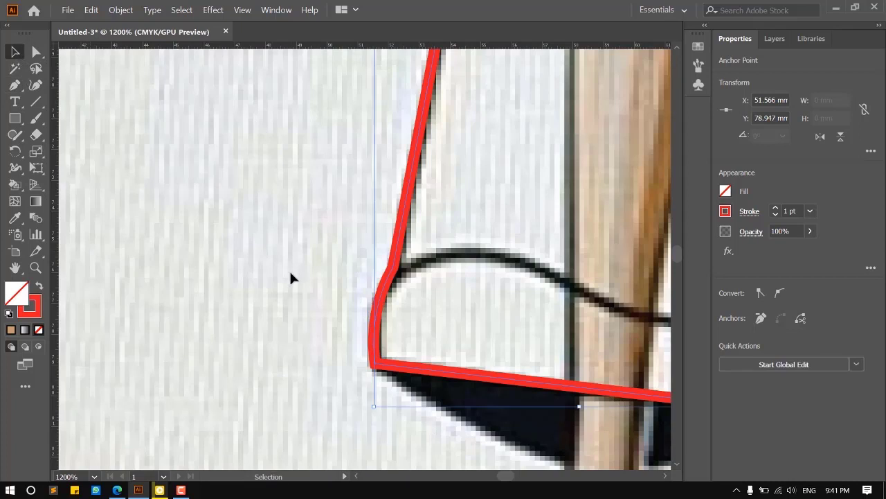
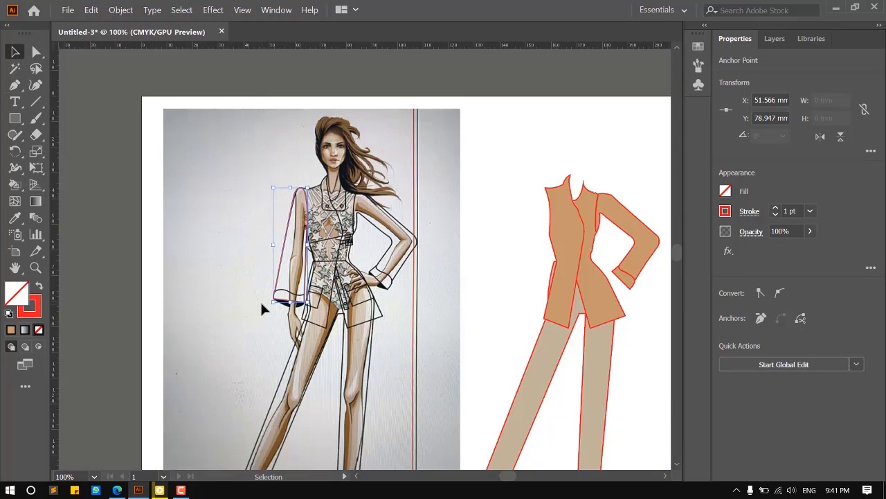
scroll(334, 274, "up", 1)
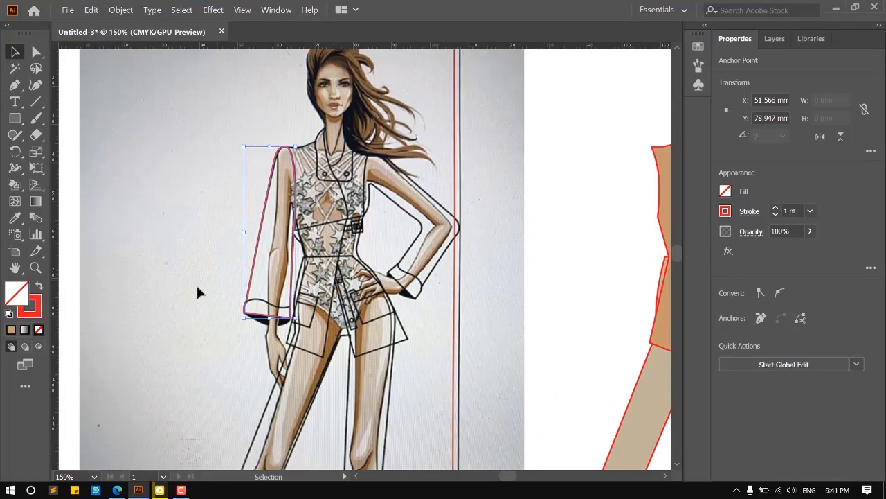
Draw an open wavy Pen path along the cuff seam of the straight-arm sleeve, extending past both sleeve edges.
scroll(281, 307, "up", 4)
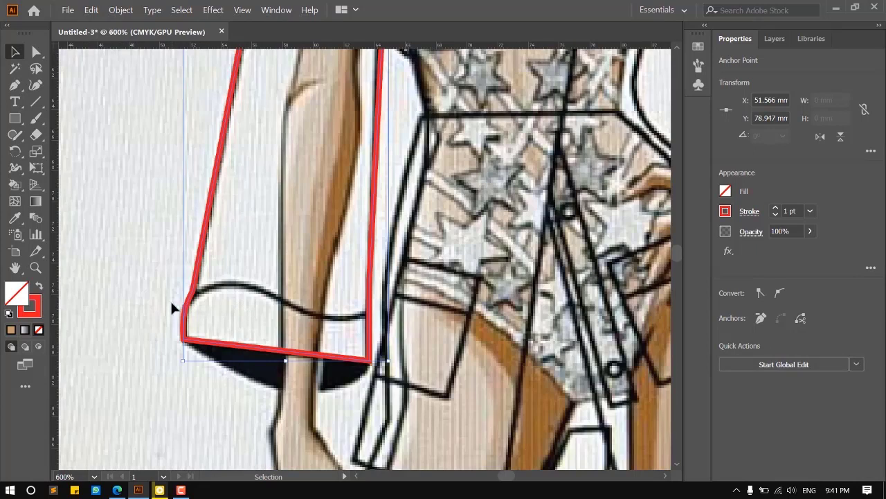
left_click(15, 85)
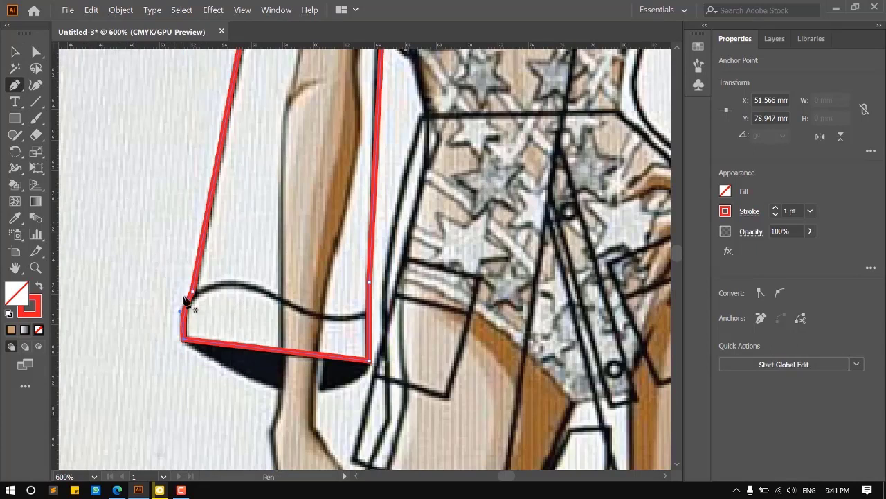
left_click(161, 311)
left_click_drag(255, 290, 291, 306)
left_click_drag(387, 311, 427, 288)
key("v")
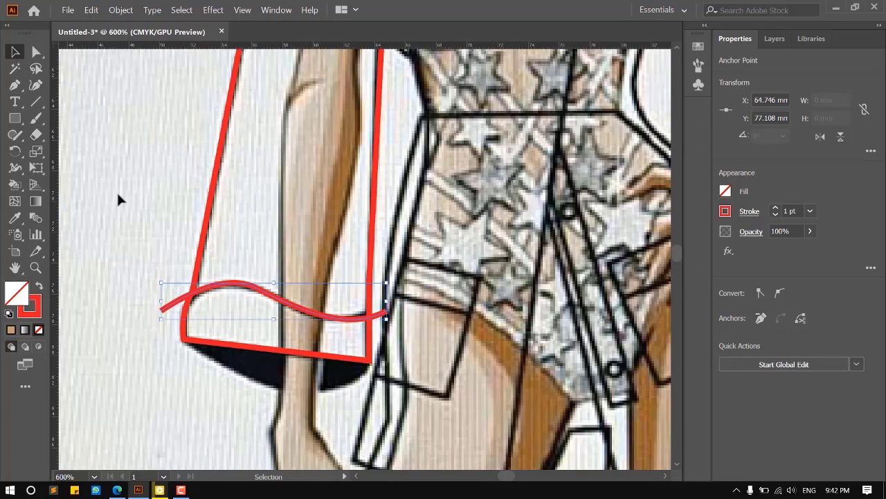
left_click(134, 274)
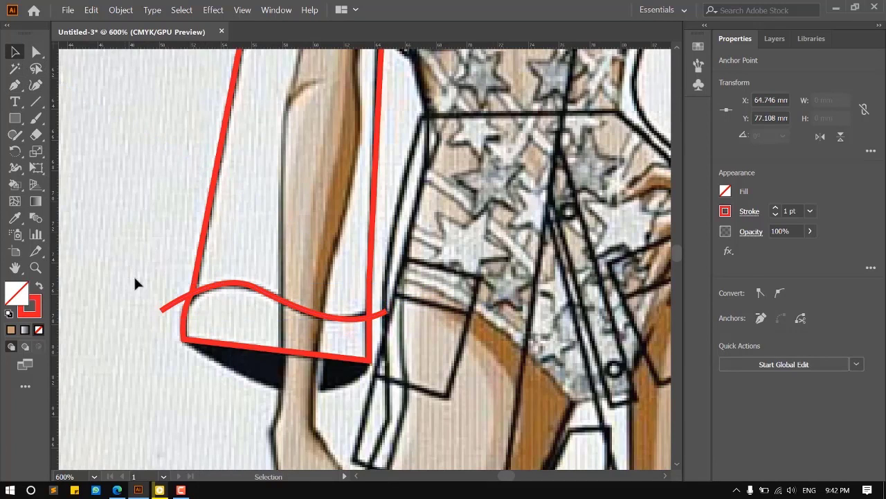
Divide the straight-arm sleeve along the cuff curve with Pathfinder Divide and ungroup the resulting pieces.
left_click(167, 309)
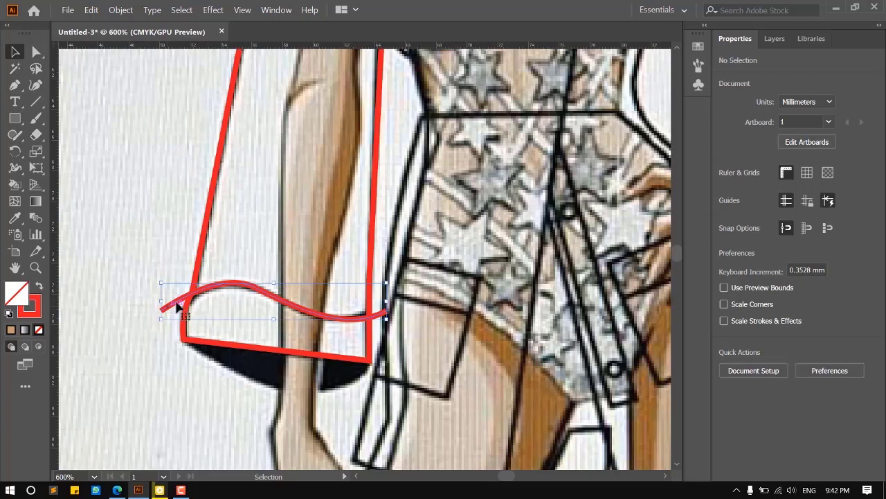
left_click(210, 223, "shift")
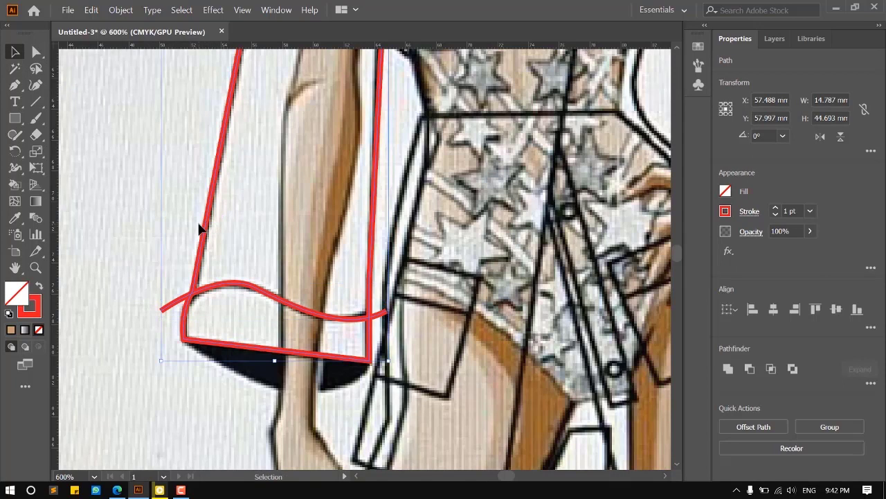
left_click(873, 383)
left_click(732, 459)
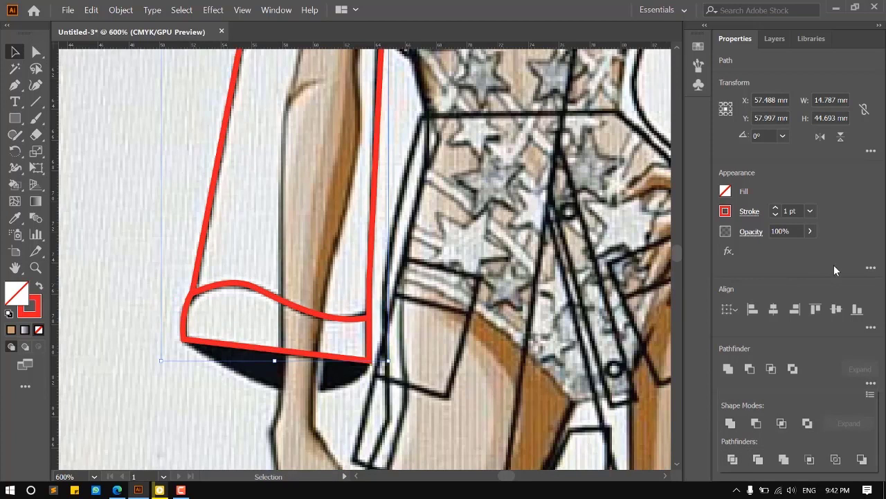
left_click(323, 276)
scroll(272, 274, "down", 2)
scroll(330, 278, "up", 2)
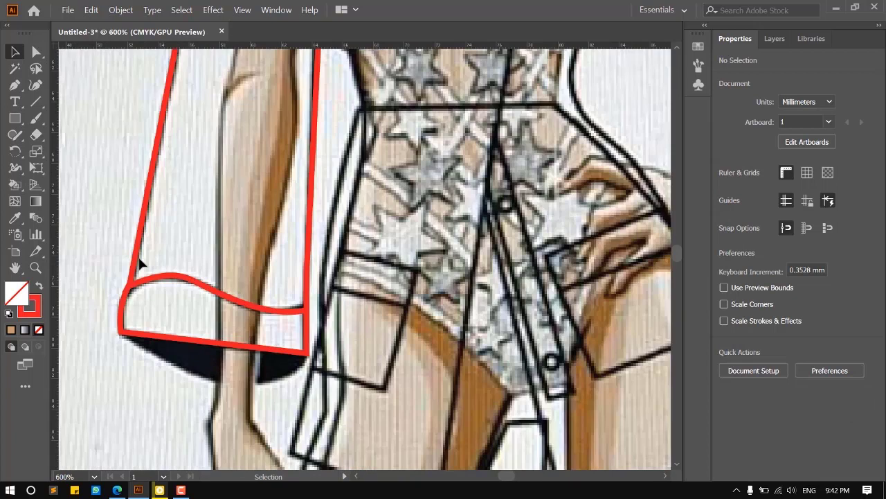
left_click(146, 282)
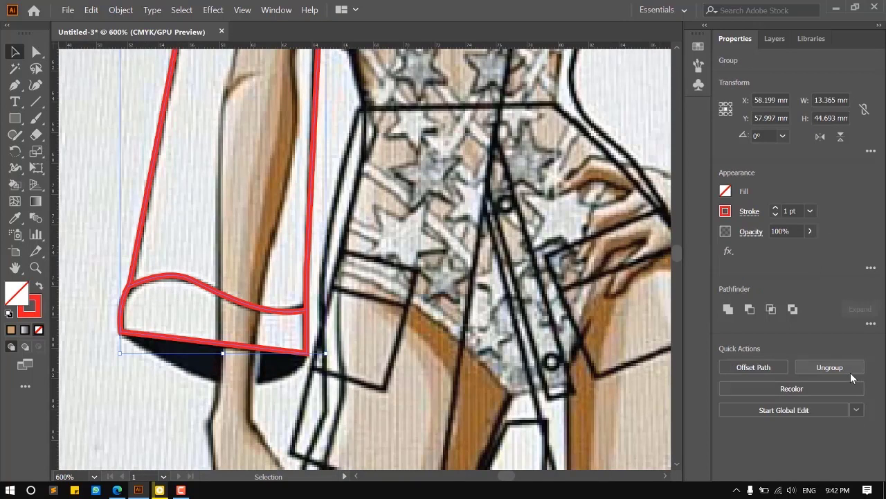
left_click(840, 369)
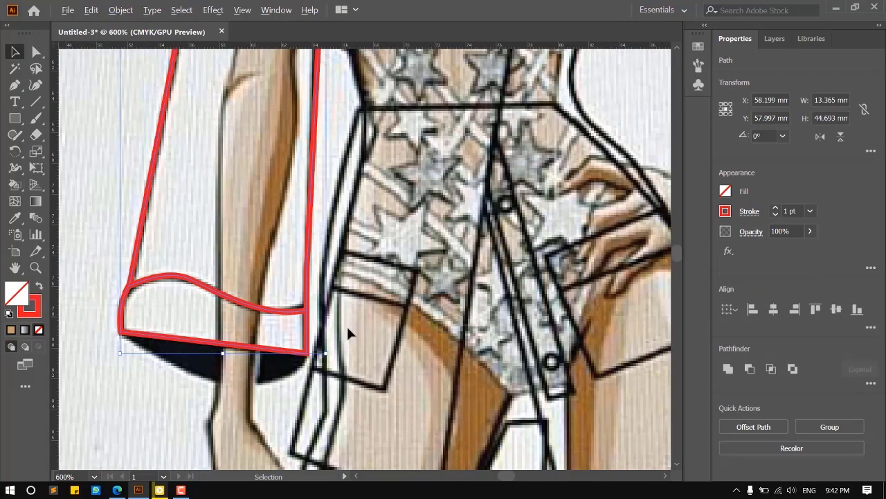
Copy the tan fill and red stroke of the finished bent-arm sleeve onto the straight sleeve and cuff with the Eyedropper.
scroll(348, 328, "down", 2)
scroll(150, 299, "down", 3)
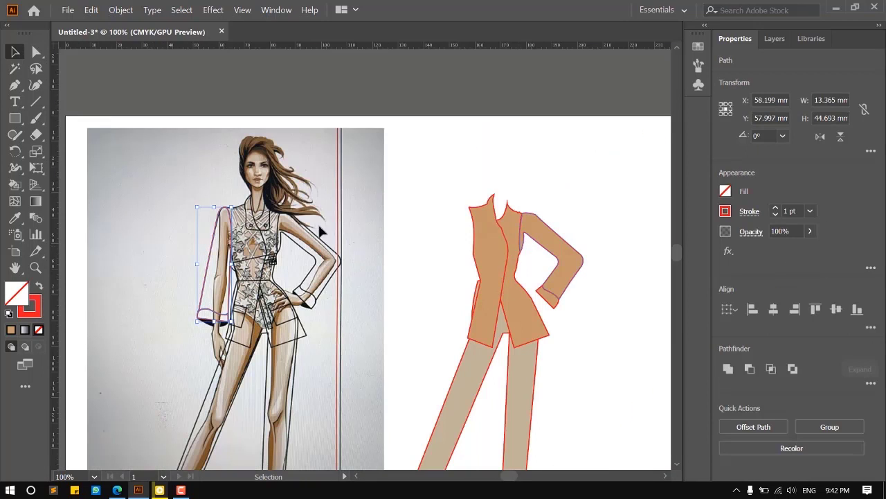
left_click(15, 217)
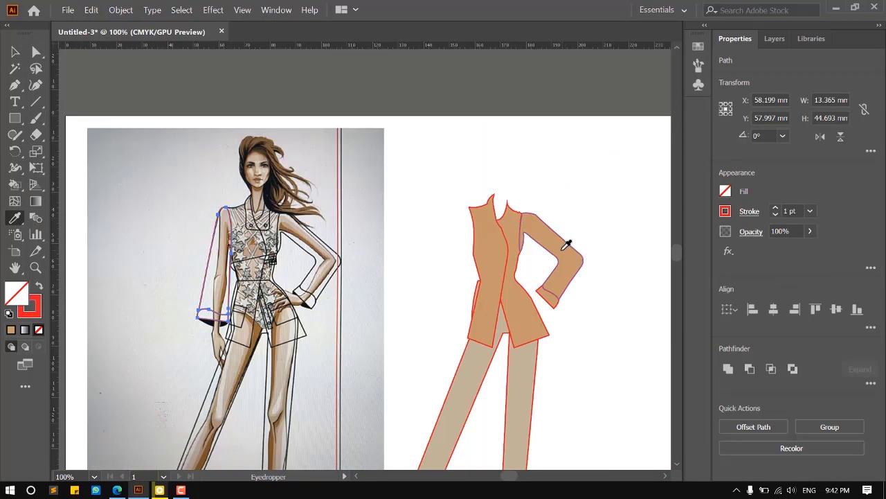
left_click(567, 246)
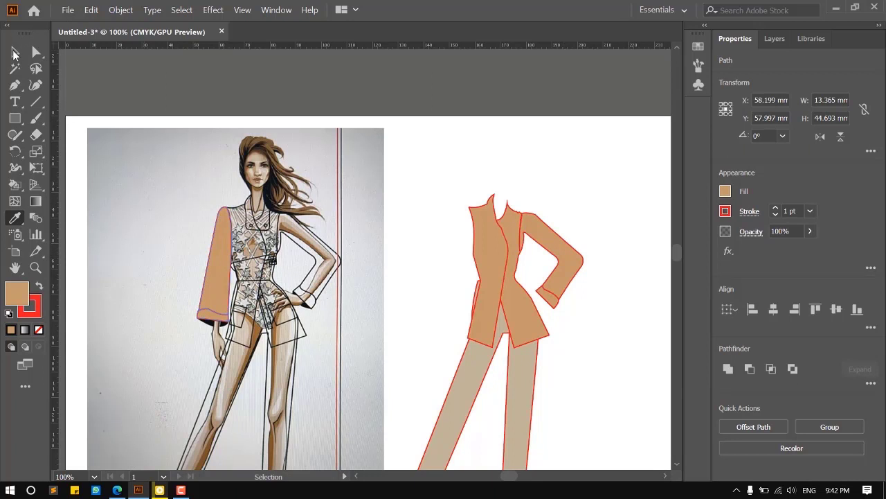
left_click(14, 53)
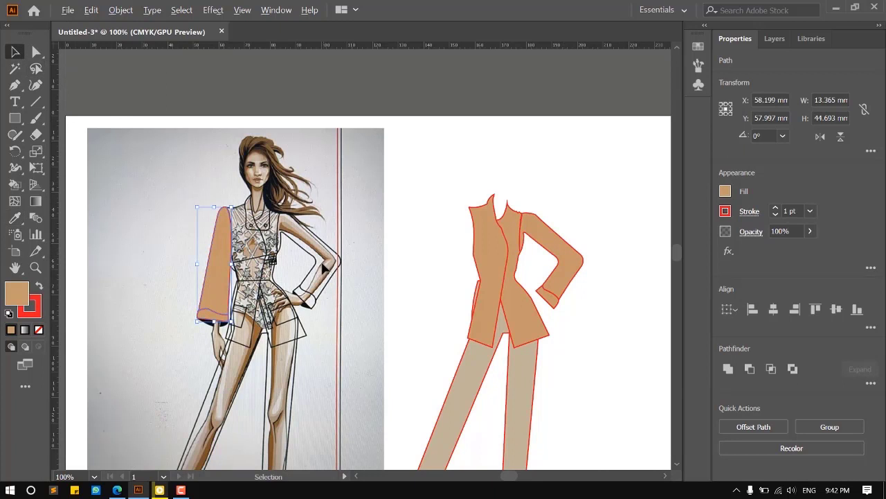
Move the straight sleeve with its cuff onto the assembled jacket, aligning its top with the shoulder corner.
scroll(324, 269, "up", 2)
left_click_drag(124, 185, 608, 233)
scroll(626, 153, "up", 3)
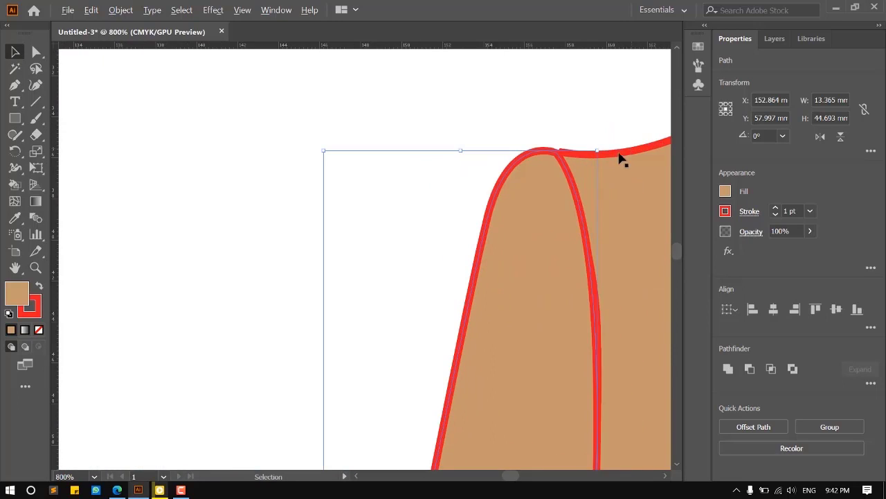
scroll(459, 192, "down", 5)
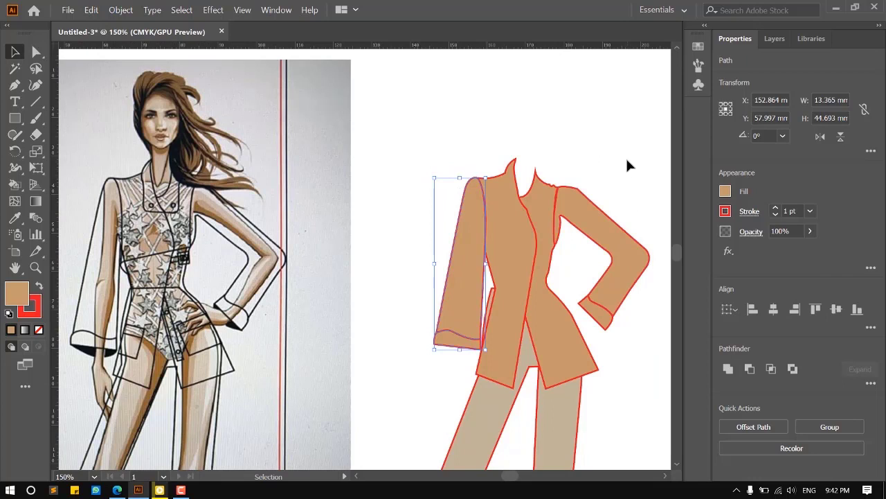
left_click(627, 165)
Shift the beige trousers about 0.8 mm to the right so their waist corner tucks under the jacket's side edge.
scroll(527, 300, "up", 5)
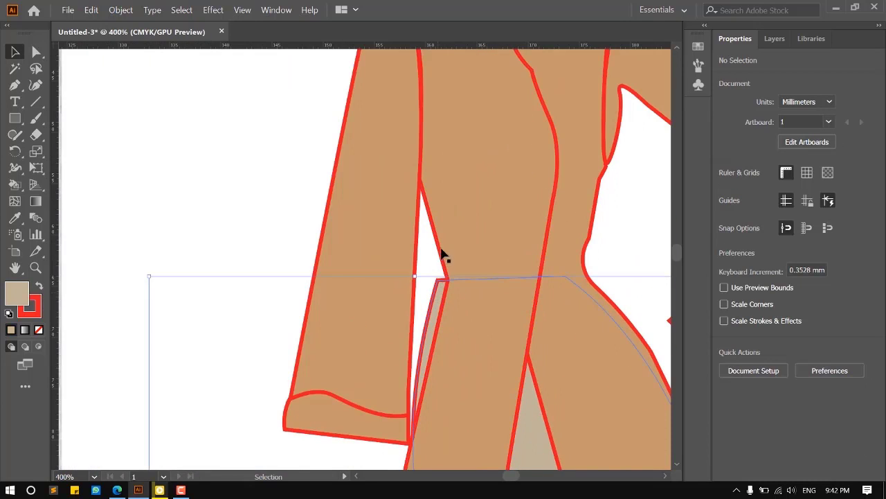
left_click(443, 255)
scroll(457, 312, "down", 5)
scroll(464, 360, "up", 4)
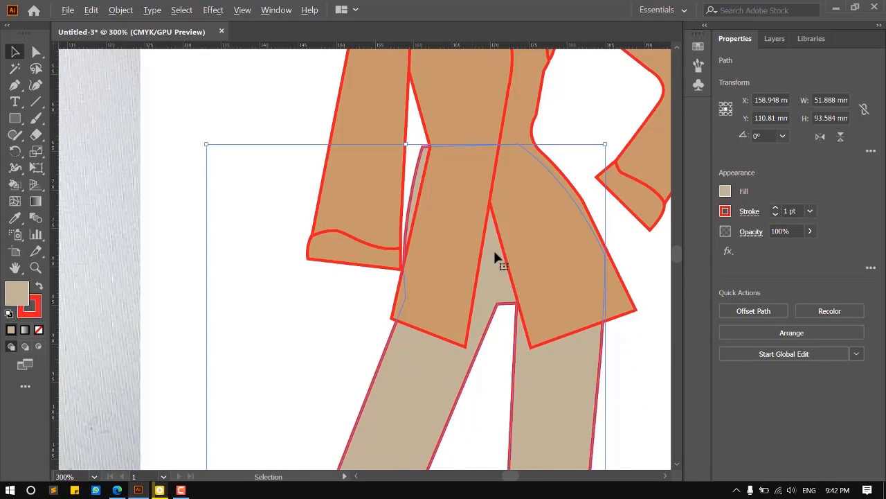
scroll(463, 134, "up", 3)
scroll(447, 186, "down", 3)
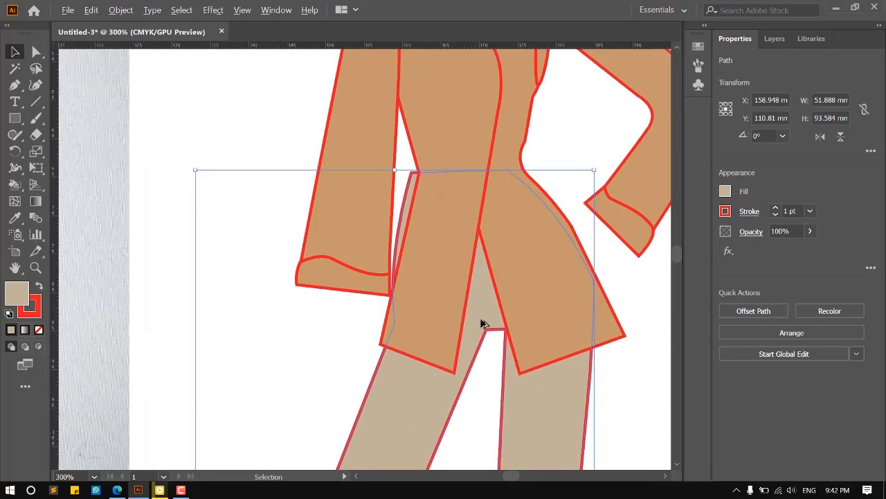
scroll(493, 310, "up", 1)
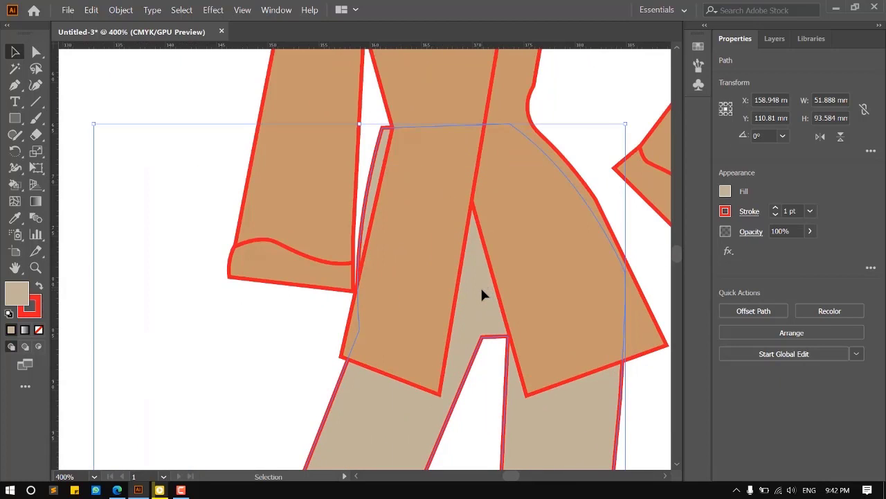
left_click_drag(481, 293, 489, 295)
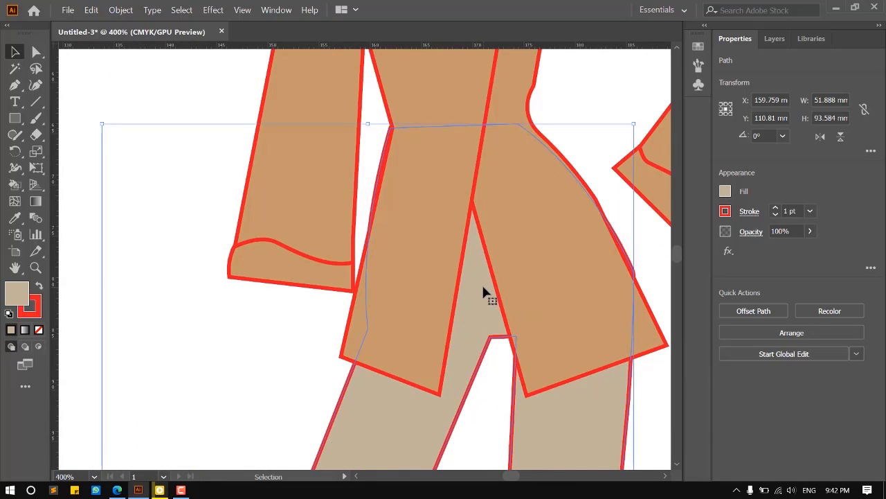
left_click(235, 309)
scroll(250, 311, "down", 1)
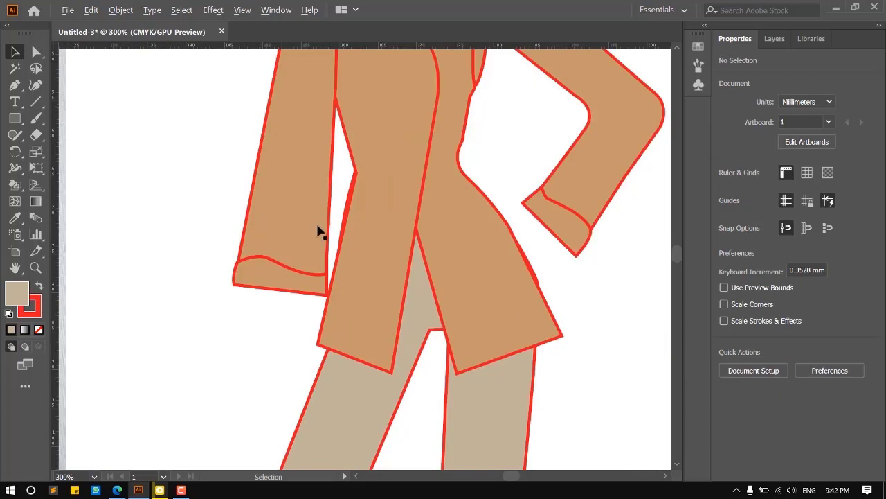
scroll(319, 231, "up", 3)
scroll(392, 167, "down", 5)
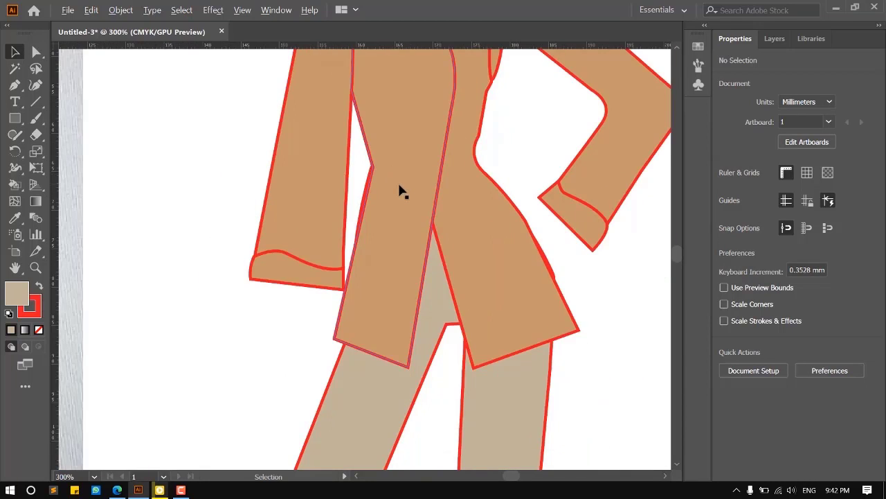
Start a Pen path on the hip pocket beneath the hand, tracing its inner side and its lower edge.
left_click_drag(97, 230, 401, 362)
scroll(401, 362, "up", 2)
scroll(401, 367, "up", 1)
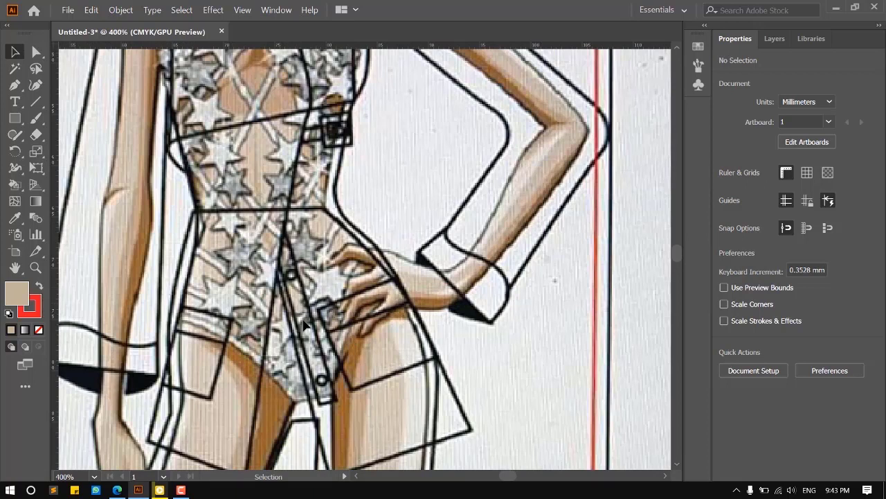
scroll(385, 309, "up", 1)
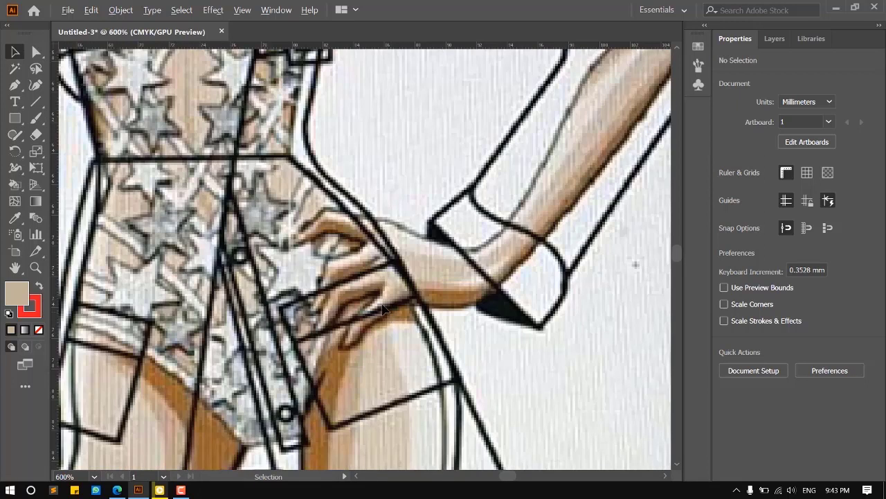
left_click(14, 85)
scroll(346, 353, "up", 1)
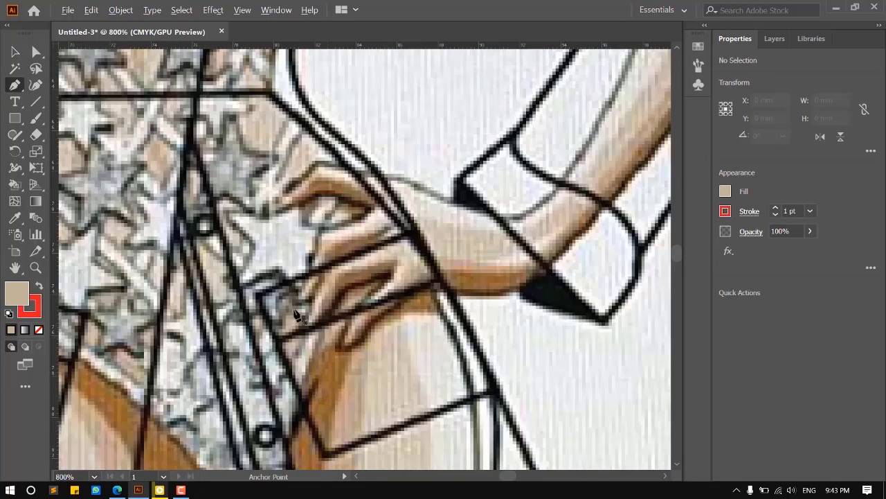
left_click(256, 295)
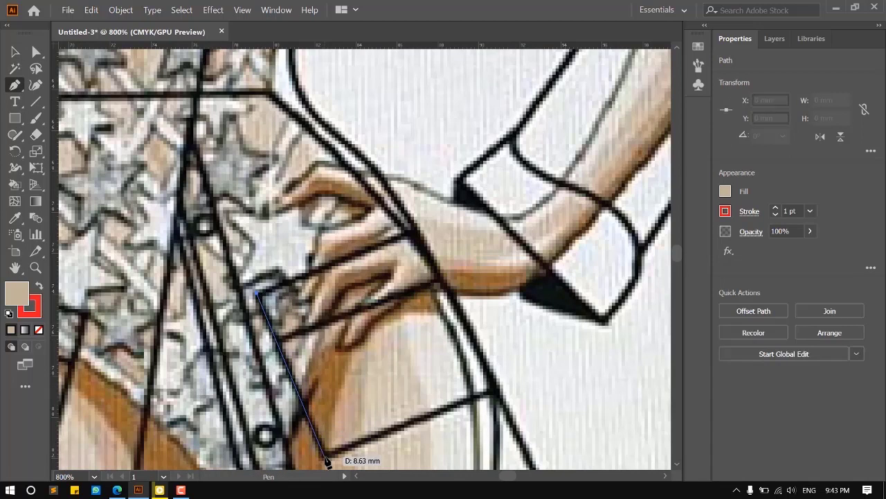
left_click(324, 455)
left_click(492, 391)
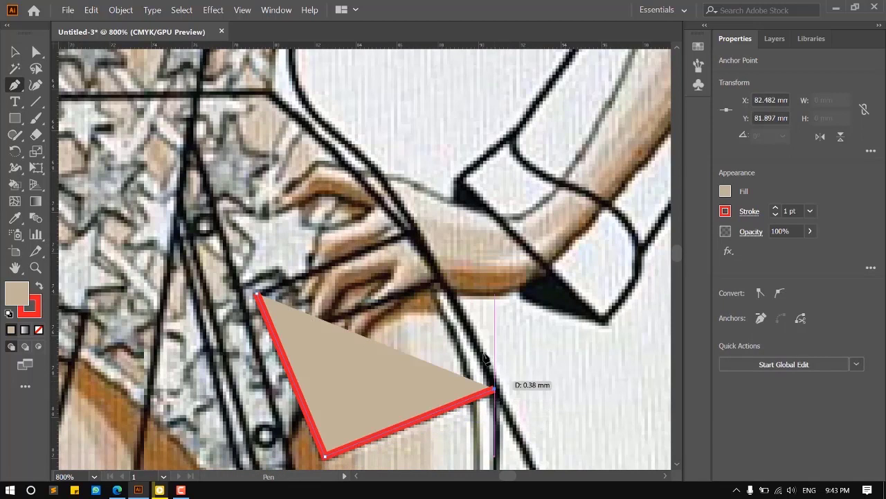
Set the pocket path's fill to none and close it with a curved outer side and a straight upper edge.
left_click(724, 191)
left_click(574, 242)
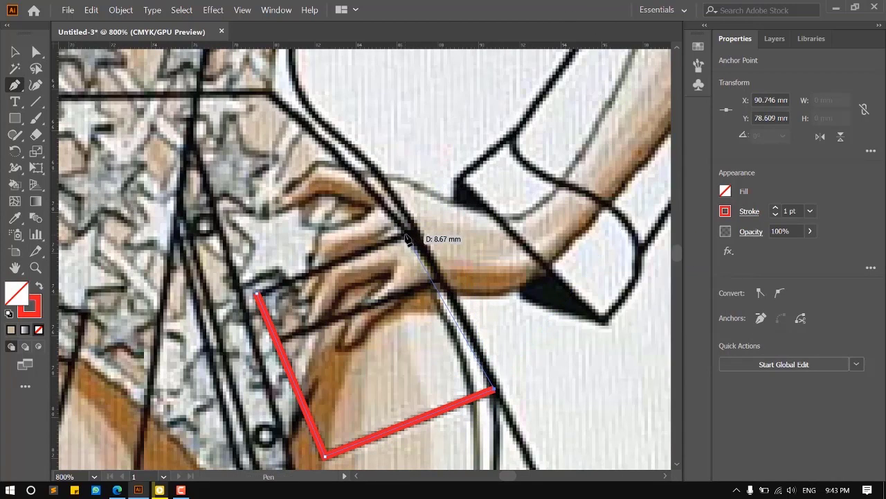
left_click_drag(405, 233, 380, 211)
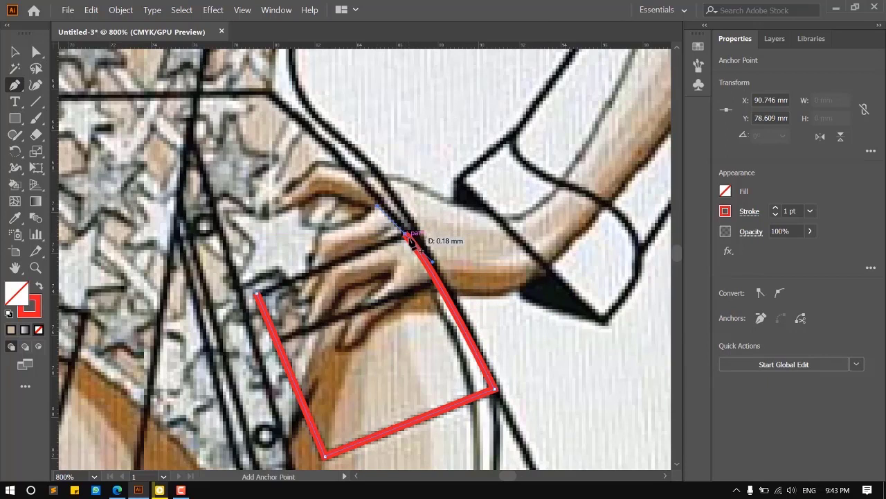
left_click(405, 232)
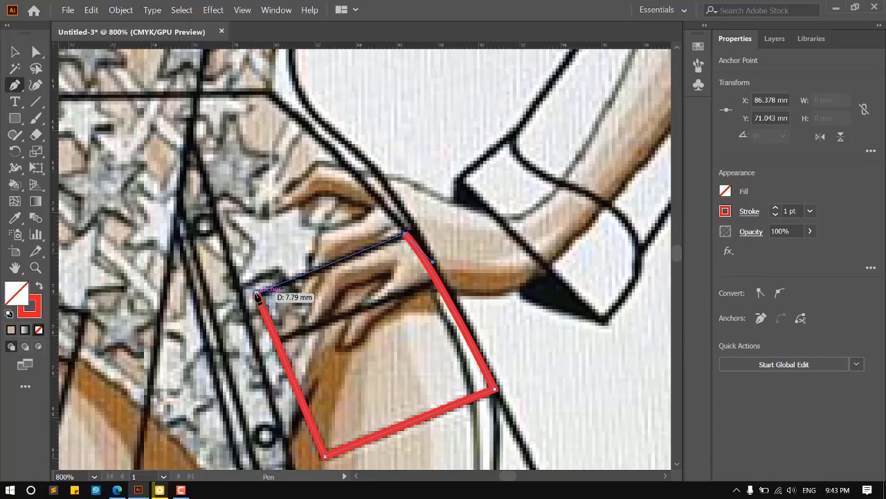
left_click(255, 295)
left_click(12, 53)
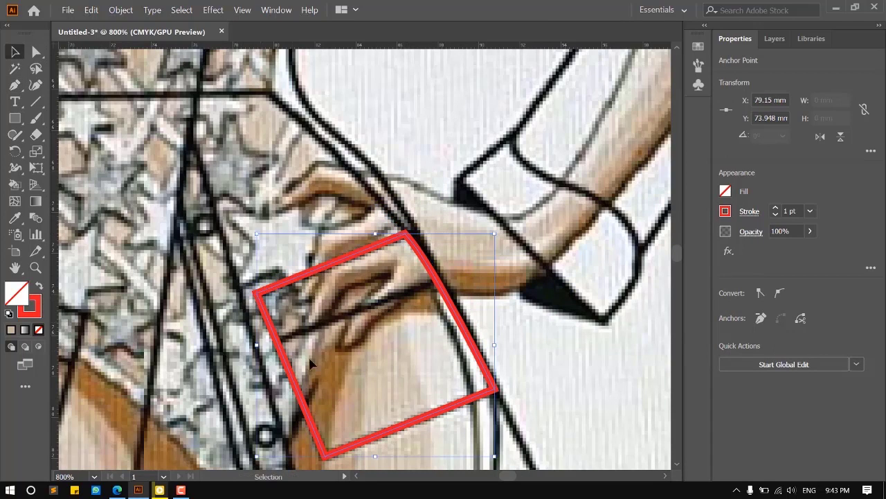
Fill the traced hip pocket with a brown swatch slightly darker than the jacket's tan.
scroll(211, 295, "down", 2)
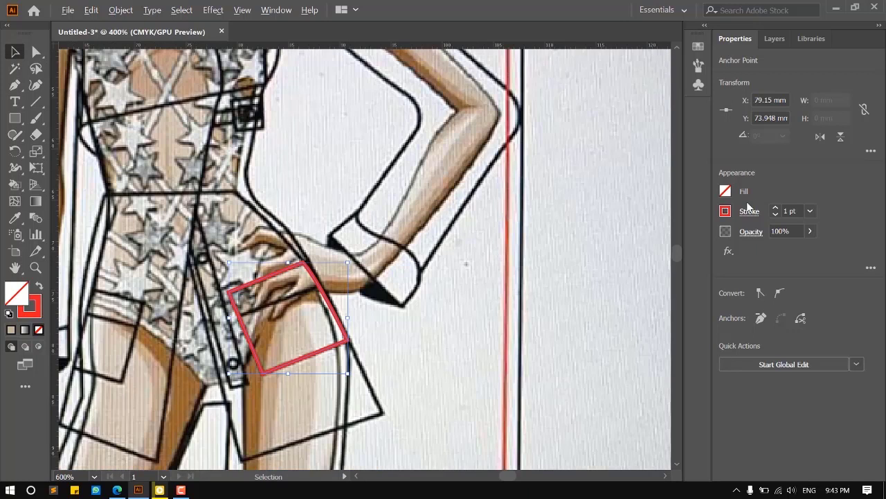
left_click(726, 191)
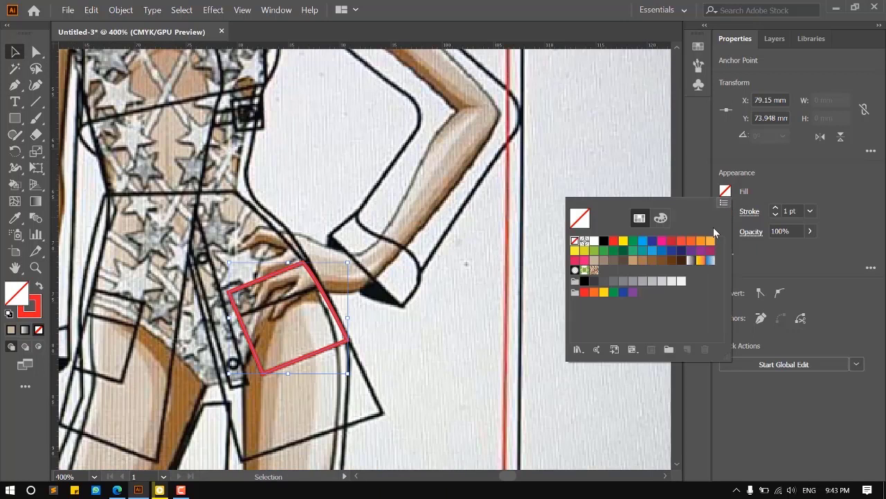
left_click(645, 261)
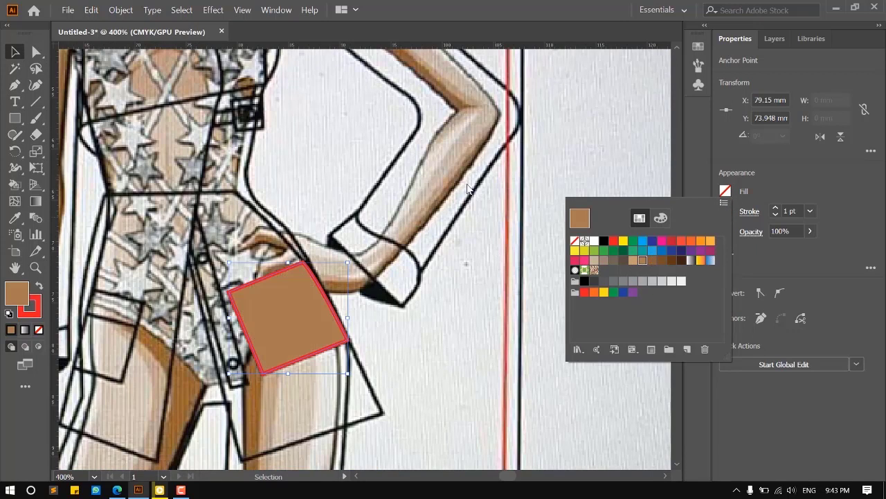
Move the brown-filled hip pocket off the figure onto the empty background beyond the bent arm.
left_click(15, 52)
scroll(257, 311, "down", 1)
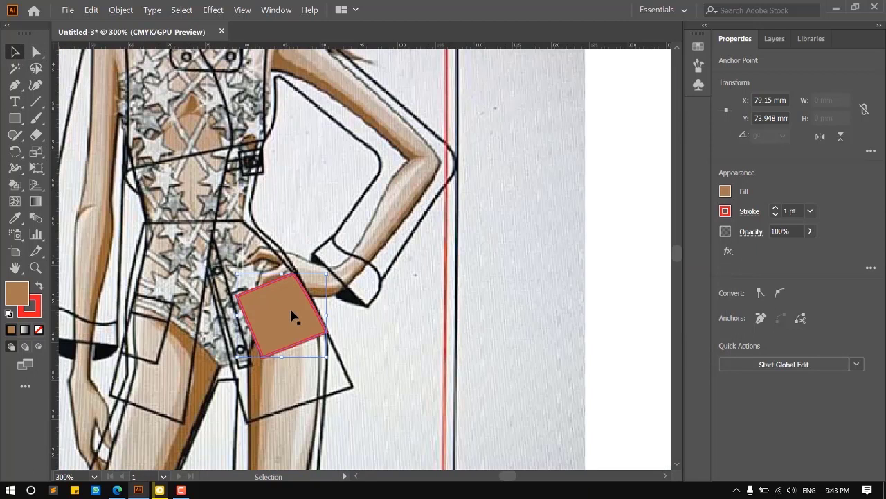
left_click_drag(293, 313, 536, 302)
Draw a straight Pen path along the hip pocket's flap line, from its inner side to the jacket's side edge.
scroll(259, 316, "up", 2)
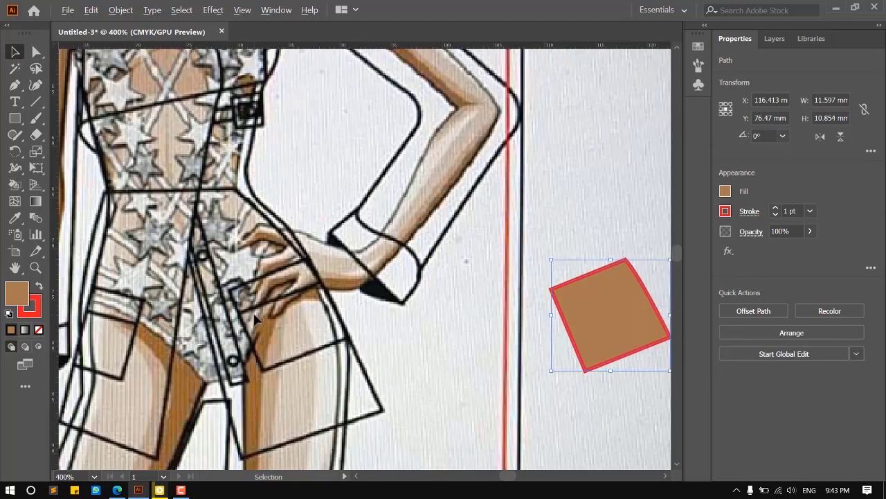
left_click(15, 84)
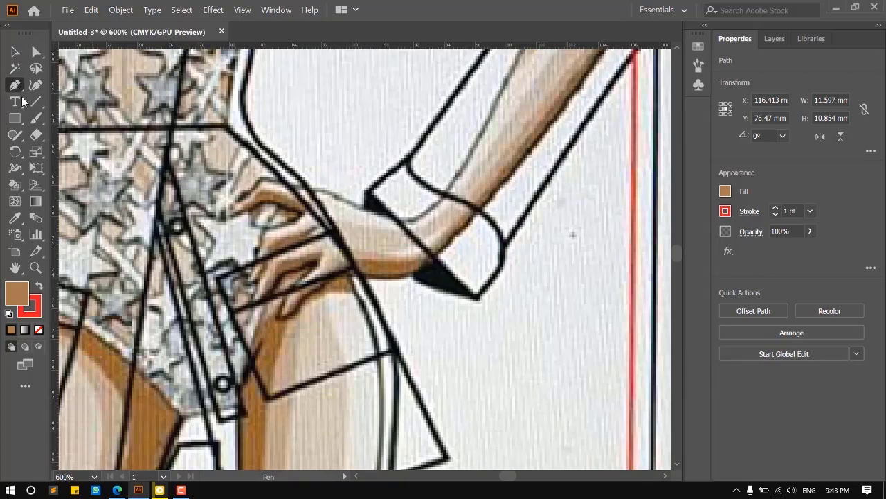
scroll(254, 296, "up", 1)
scroll(253, 296, "up", 1)
left_click(213, 340)
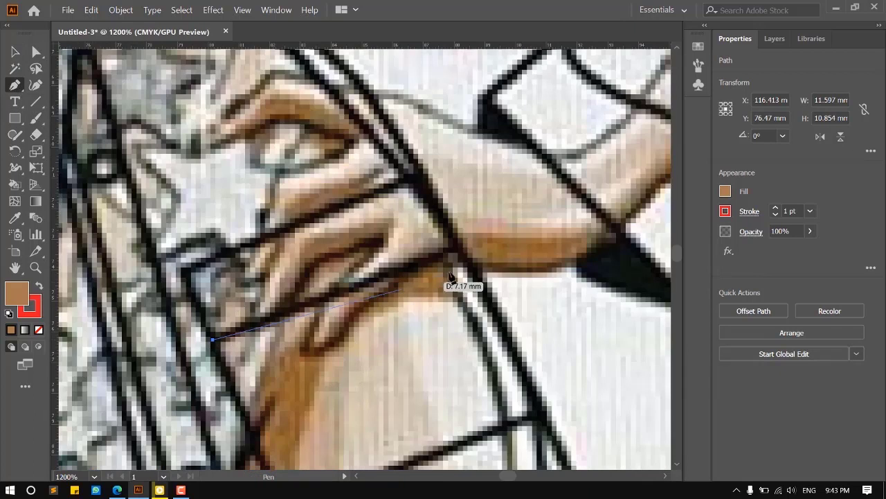
left_click(455, 248)
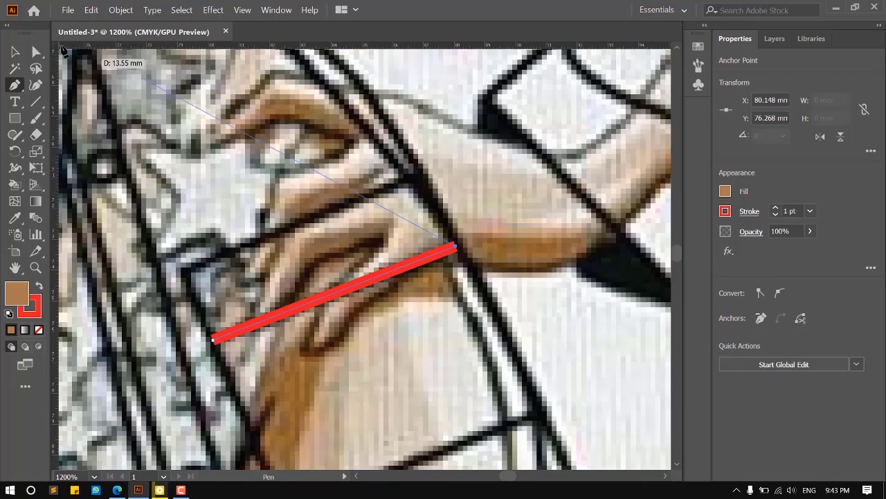
key("v")
Move the flap line onto the brown pocket, lining up its ends with the pocket's two sides.
scroll(210, 260, "down", 2)
scroll(211, 261, "down", 2)
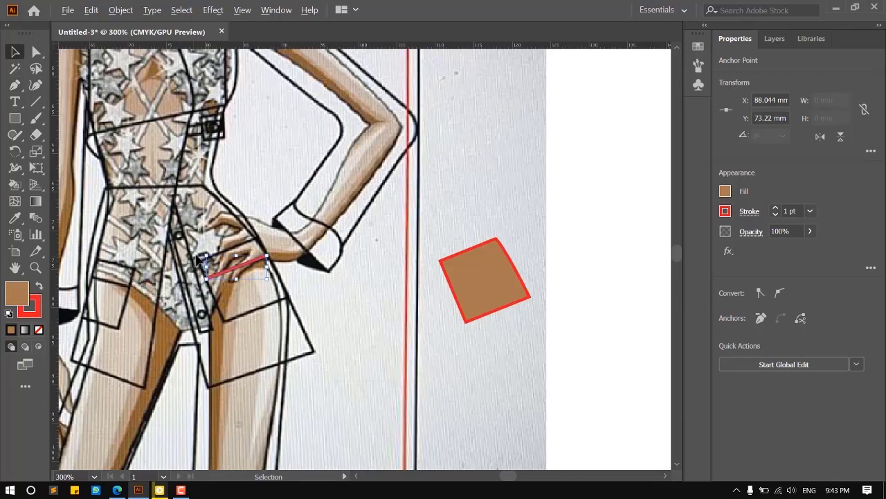
left_click_drag(250, 262, 494, 262)
scroll(492, 264, "up", 3)
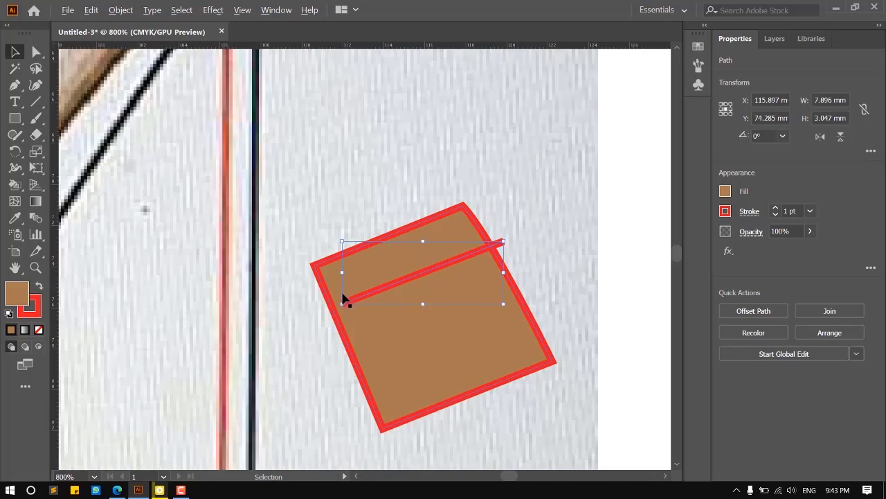
scroll(344, 299, "up", 1)
mouse_move(363, 301)
left_mouse_down()
mouse_move(340, 307)
mouse_move(356, 312)
left_mouse_up()
scroll(320, 235, "down", 3)
left_click(272, 253)
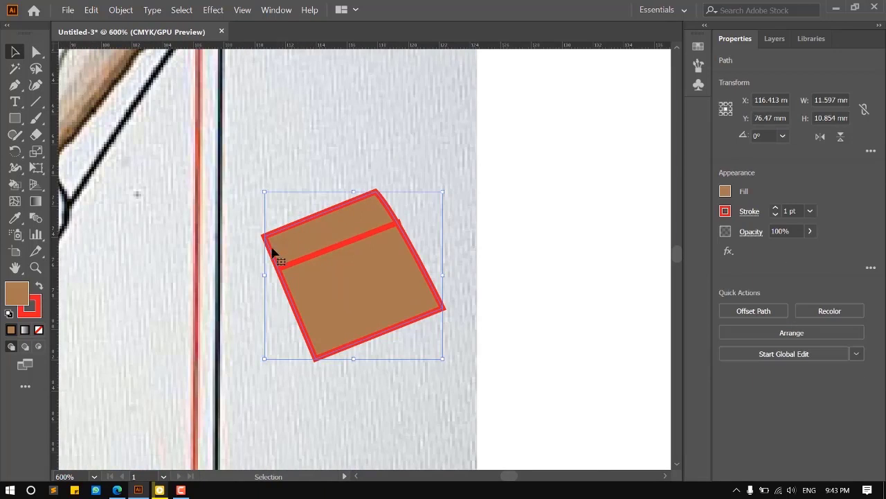
scroll(436, 287, "down", 1)
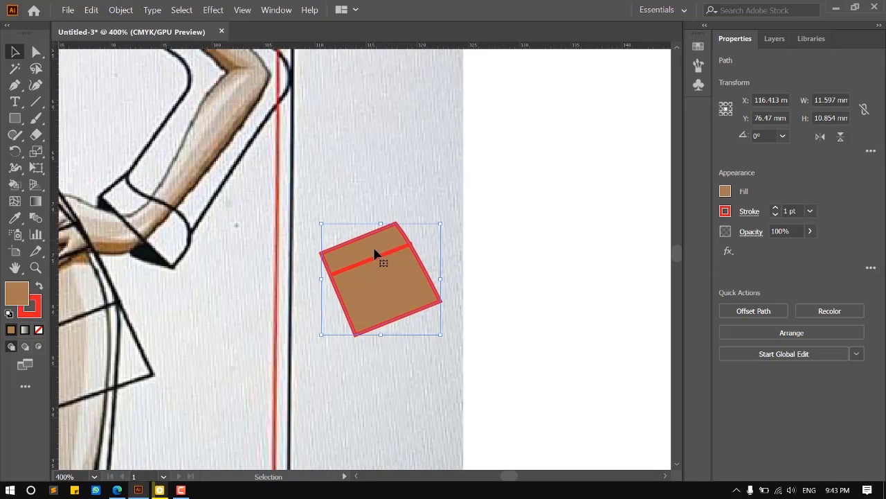
left_click(436, 190)
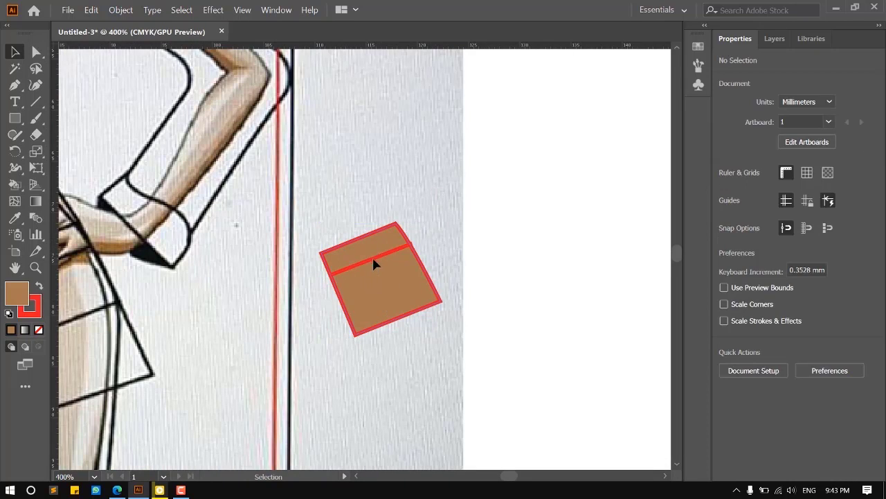
left_click_drag(372, 259, 400, 269)
key("ctrl+z")
Select the brown pocket with its flap line and move both onto the hip of the coloured jacket, beside the bent arm.
scroll(330, 260, "down", 2)
left_click_drag(331, 201, 385, 284)
key("space")
left_click_drag(458, 260, 293, 279)
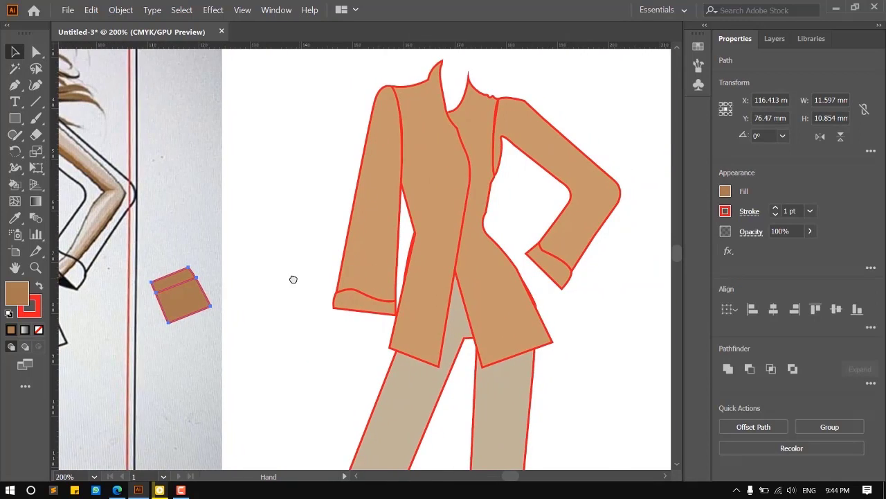
left_click_drag(187, 294, 510, 291)
Nudge the pocket about 0.1 mm left so its curved outer side meets the jacket's side edge, and deselect it.
scroll(539, 288, "up", 4)
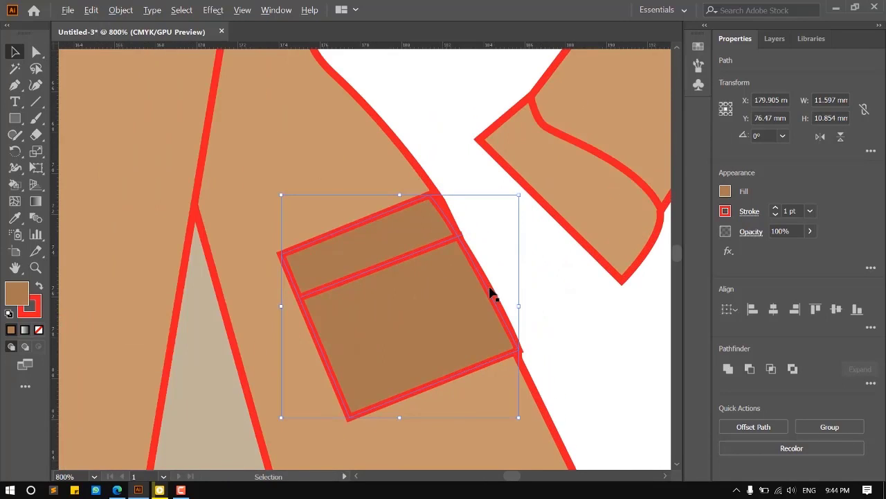
scroll(491, 294, "up", 1)
left_click_drag(477, 331, 473, 331)
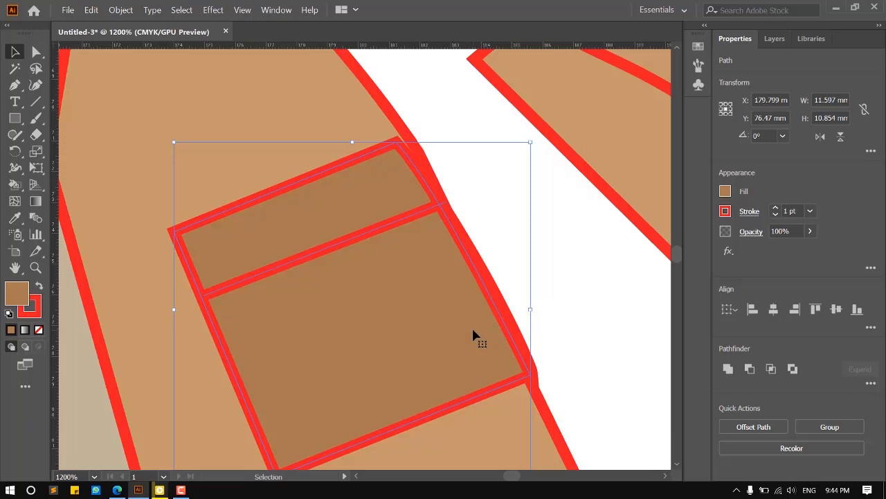
left_click(591, 304)
scroll(556, 284, "down", 6)
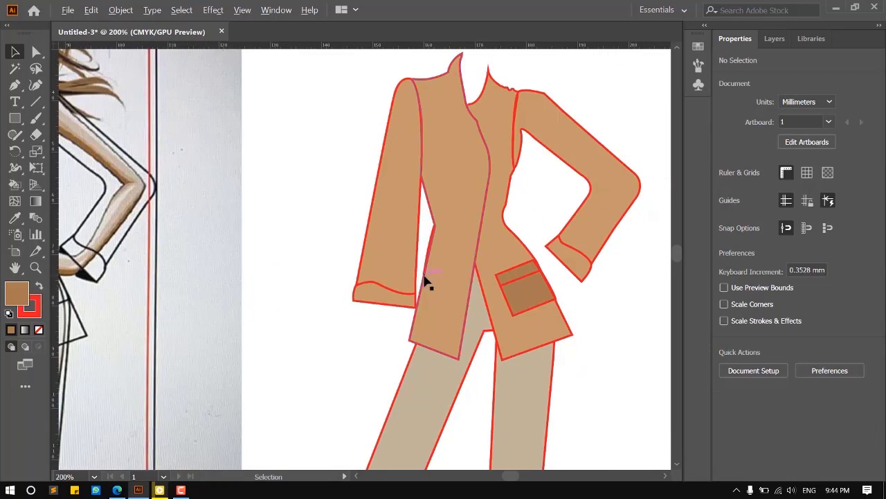
Start a Pen path on the sketch's other hip pocket, beside the hanging arm, tracing its upper edge and inner side.
scroll(332, 277, "up", 5)
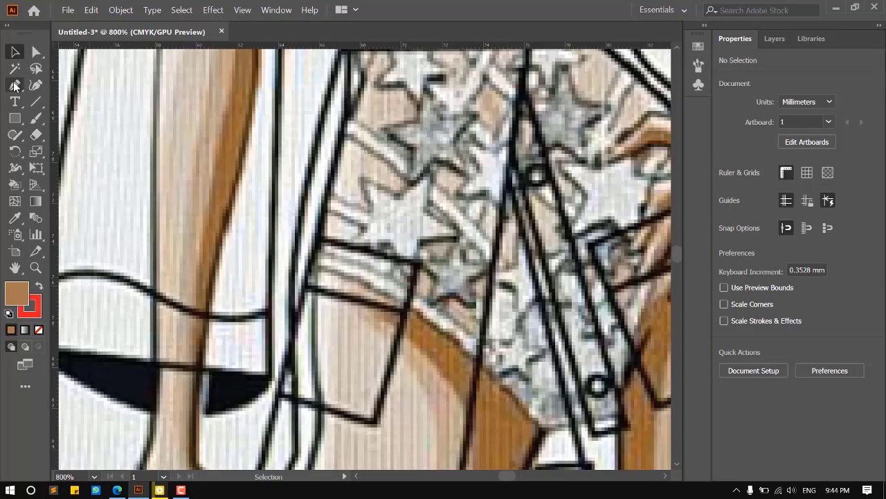
left_click(15, 84)
scroll(325, 249, "up", 1)
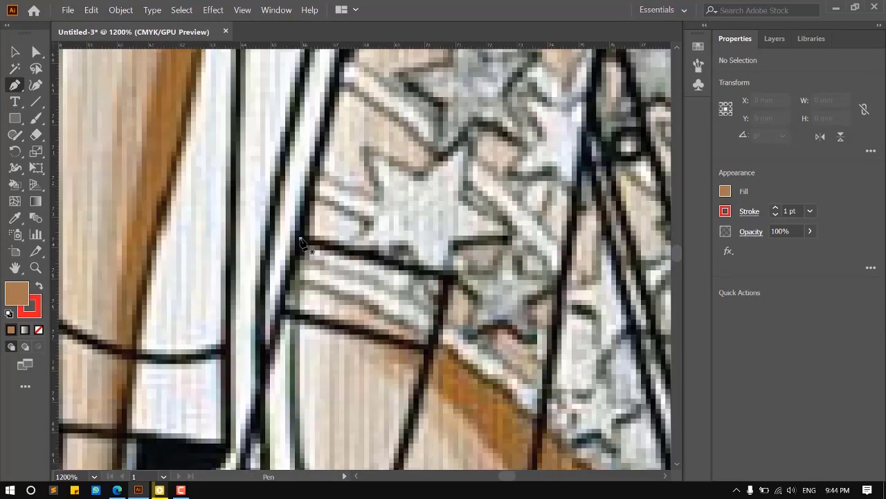
left_click(301, 242)
left_click(452, 274)
scroll(416, 206, "down", 3)
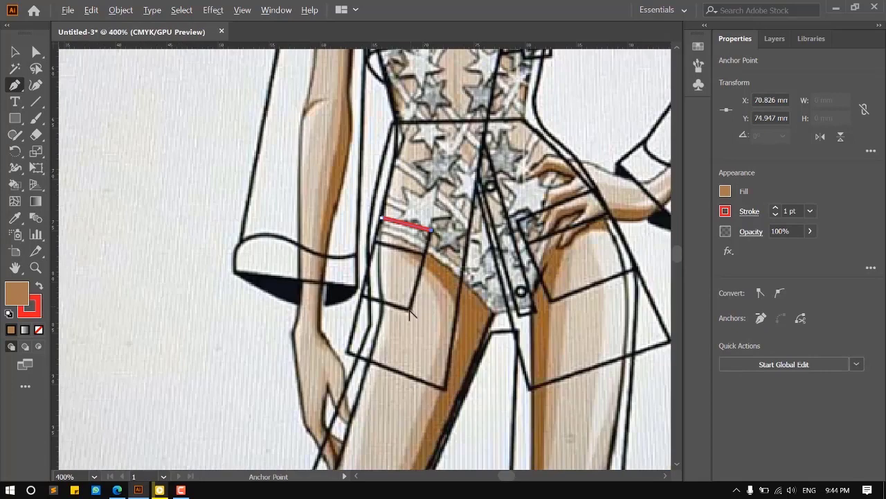
scroll(409, 313, "up", 2)
left_click(407, 312)
Trace the second pocket's lower edge and outer side, closing the path at its starting corner.
scroll(317, 284, "up", 2)
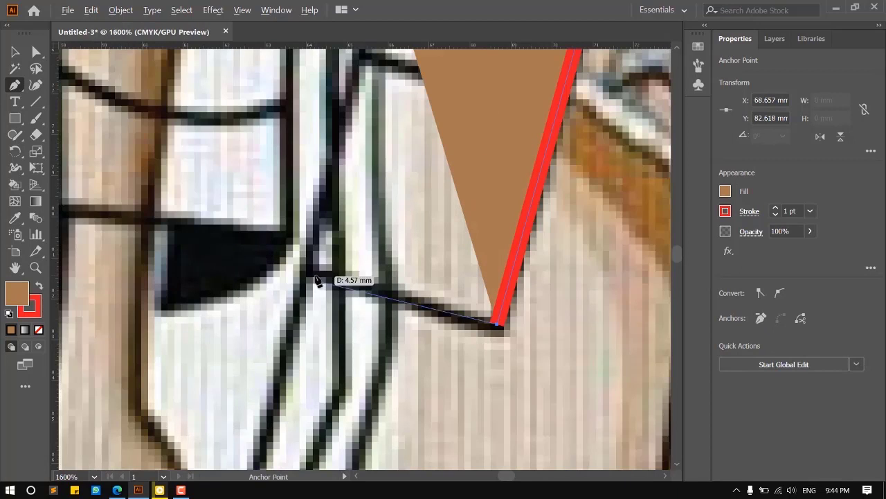
left_click(308, 272)
scroll(319, 298, "up", 4)
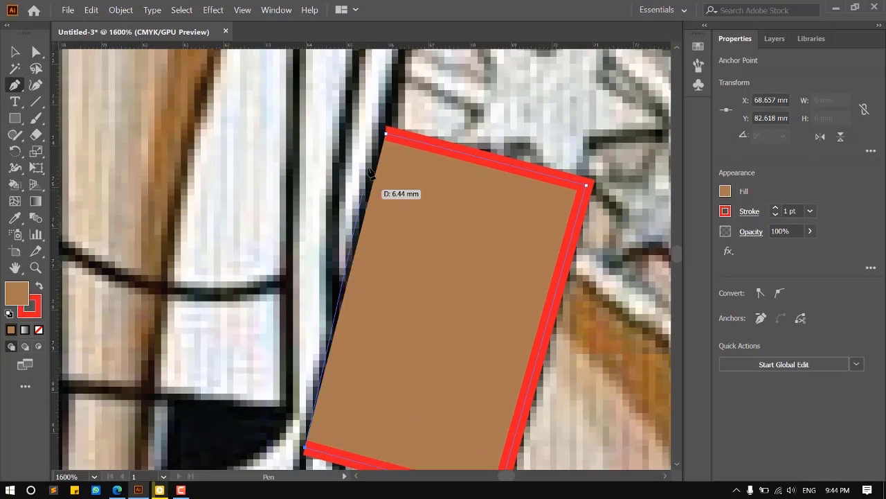
scroll(374, 169, "up", 1)
left_click(388, 163)
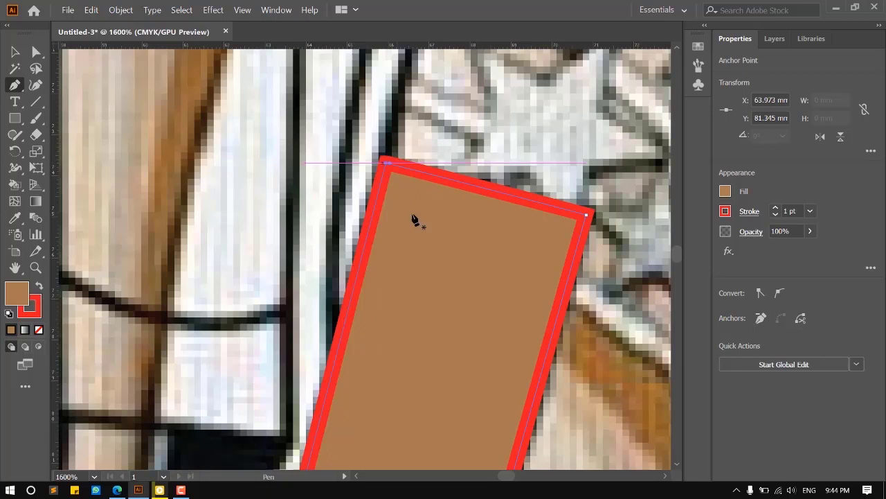
Move the filled second pocket about 7 mm to the right to uncover the sketched pocket beneath it.
key("v")
scroll(103, 181, "down", 4)
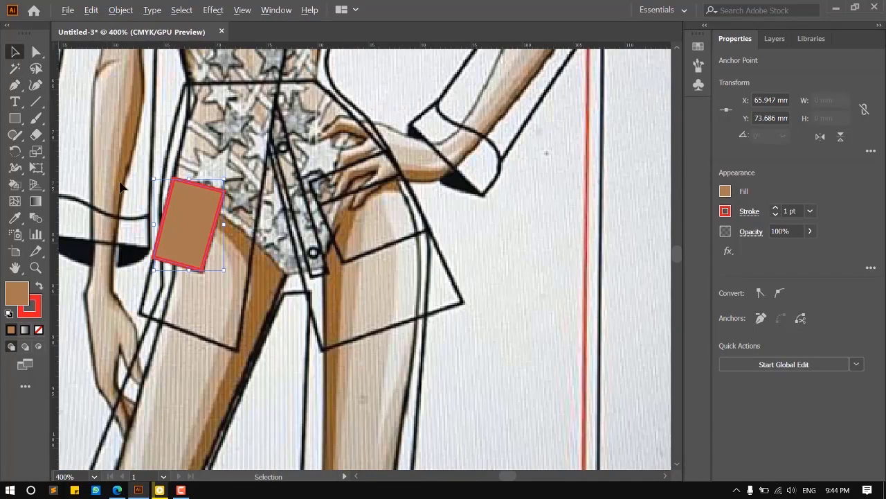
left_click_drag(204, 192, 280, 183)
Draw a straight line segment about 5 mm long over the second pocket's sketched flap line.
scroll(201, 208, "up", 2)
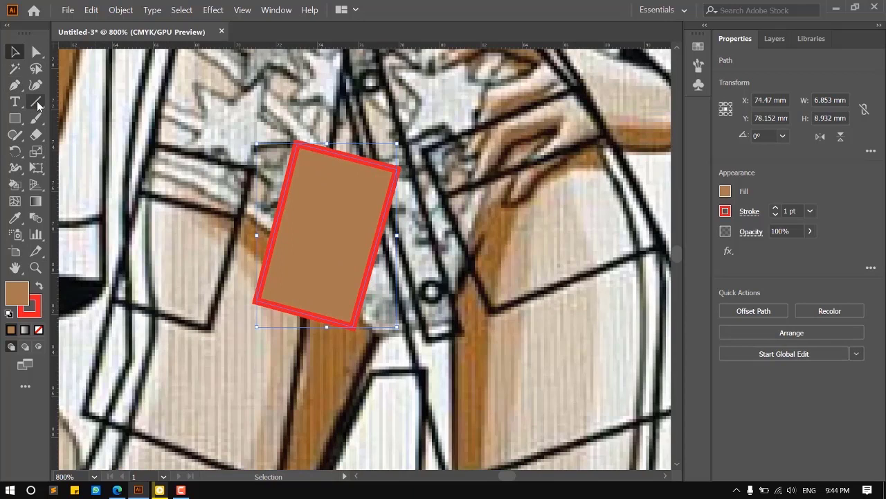
left_click_drag(38, 104, 97, 101)
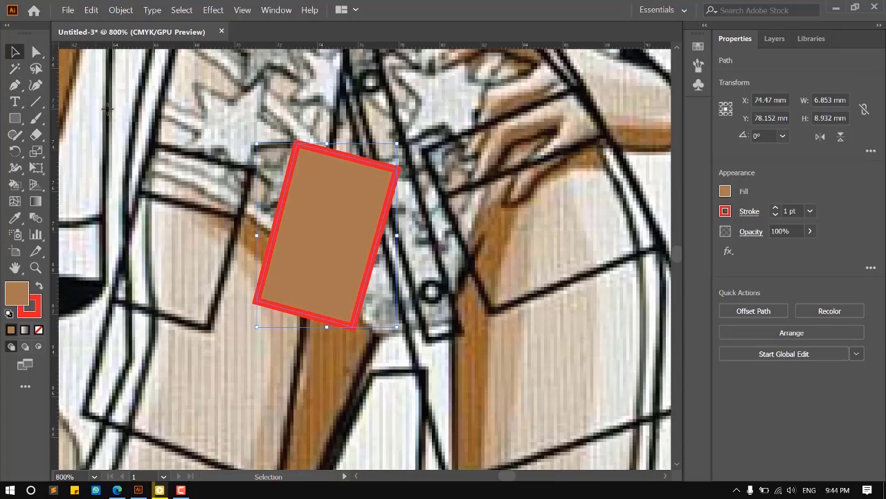
scroll(176, 197, "up", 1)
mouse_move(119, 185)
left_mouse_down()
mouse_move(184, 214)
mouse_move(271, 225)
left_mouse_up()
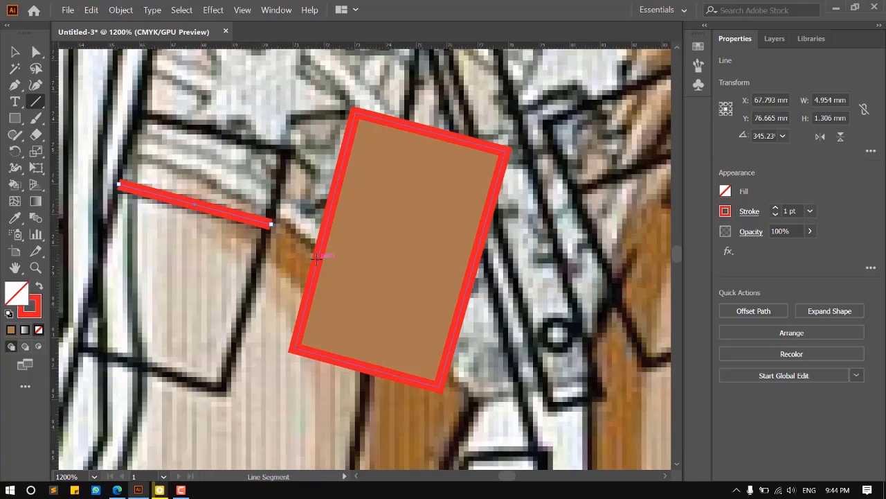
Move the flap line onto the filled second pocket so that it spans between the pocket's two sides.
key("v")
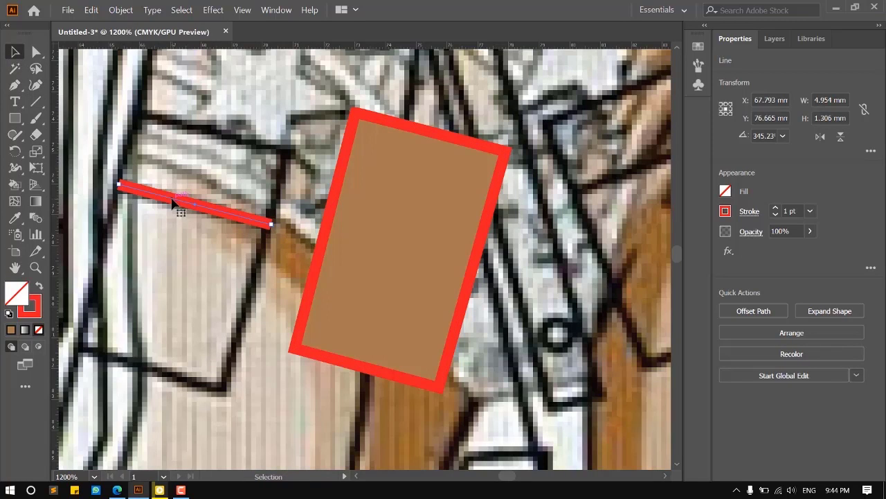
left_click_drag(173, 203, 386, 214)
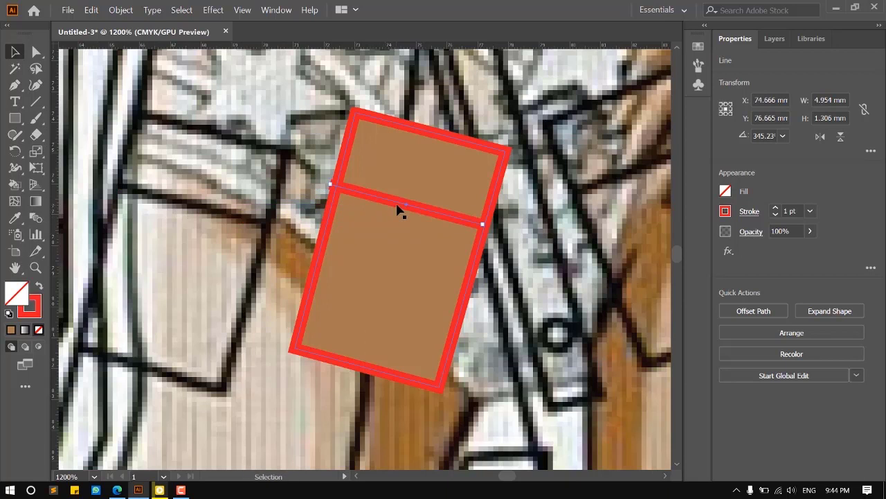
scroll(397, 207, "up", 2)
left_click_drag(357, 198, 364, 201)
Select the second pocket with its flap line and move both to the blank area beside the coloured jacket's straight sleeve.
scroll(335, 196, "down", 5)
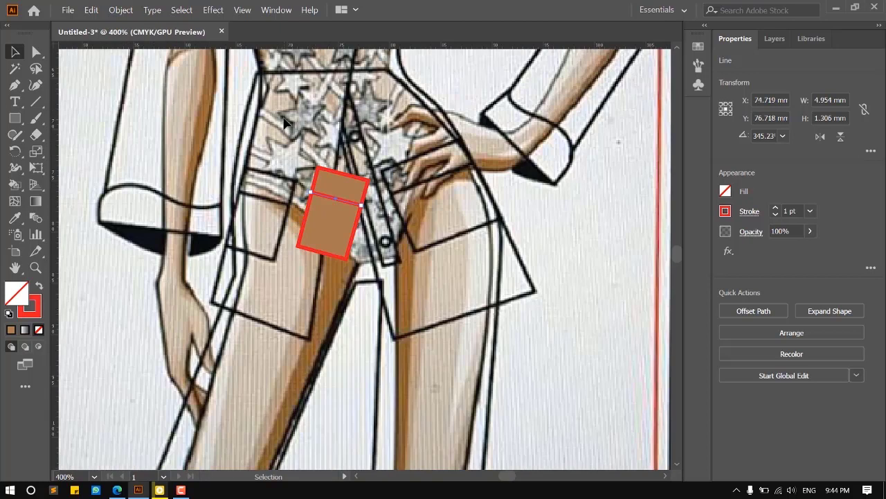
left_click(288, 148)
left_click(357, 214)
scroll(357, 215, "down", 4)
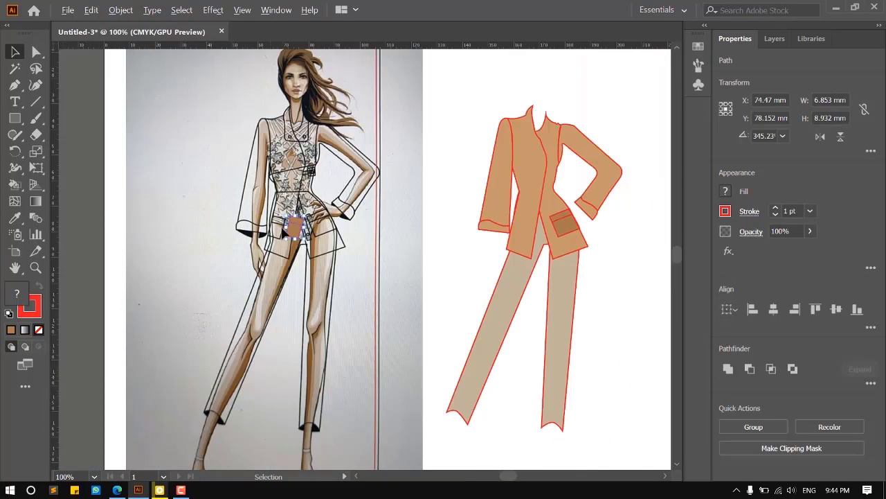
scroll(277, 239, "up", 2)
left_click_drag(276, 239, 603, 243)
left_click_drag(606, 275, 263, 286)
scroll(333, 257, "up", 2)
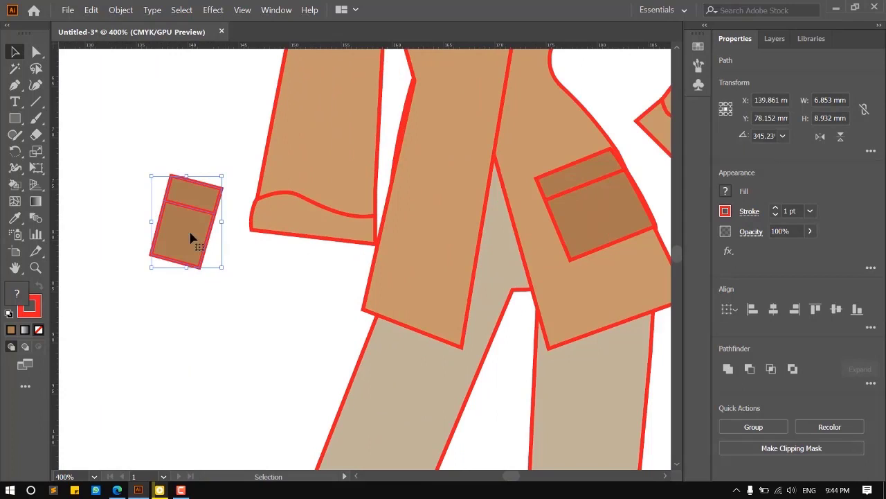
Place the second pocket on the jacket's front panel beside the straight sleeve's cuff, against the side edge, and deselect it.
left_click_drag(191, 237, 412, 257)
scroll(415, 248, "up", 3)
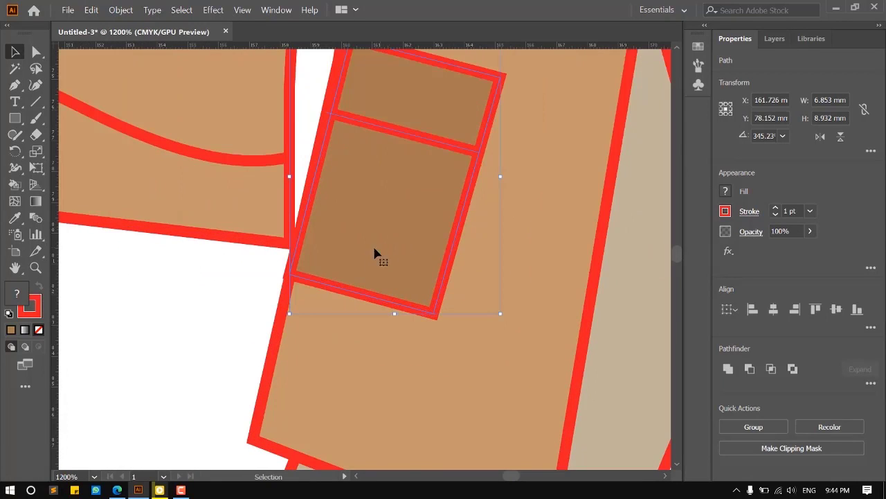
scroll(375, 254, "down", 3)
left_click(283, 328)
scroll(402, 291, "down", 3)
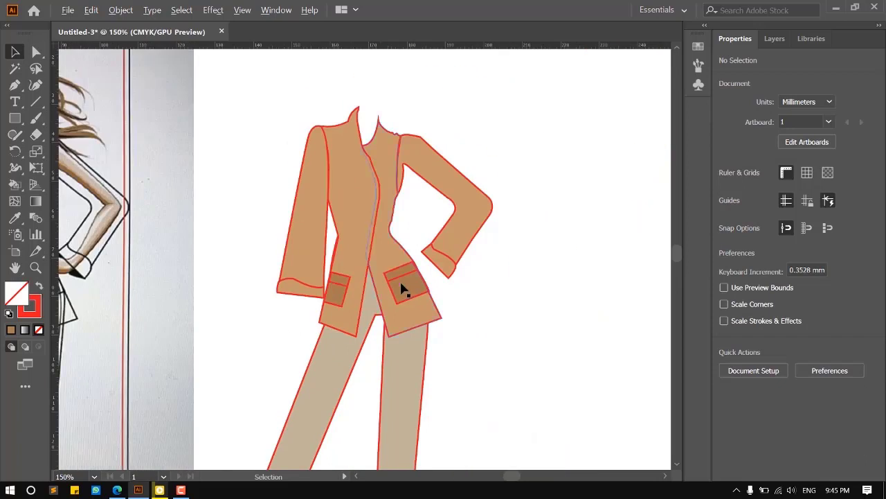
Start an unfilled Pen path on the sketch's buttoned front strip, tracing its long side about 16 mm and its short lower edge.
mouse_move(338, 281)
left_mouse_down()
mouse_move(417, 259)
mouse_move(431, 228)
left_mouse_up()
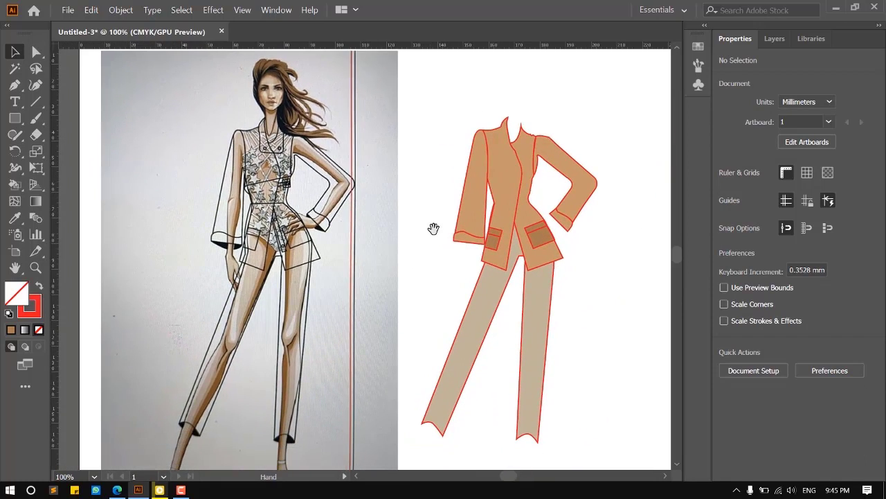
scroll(228, 231, "up", 4)
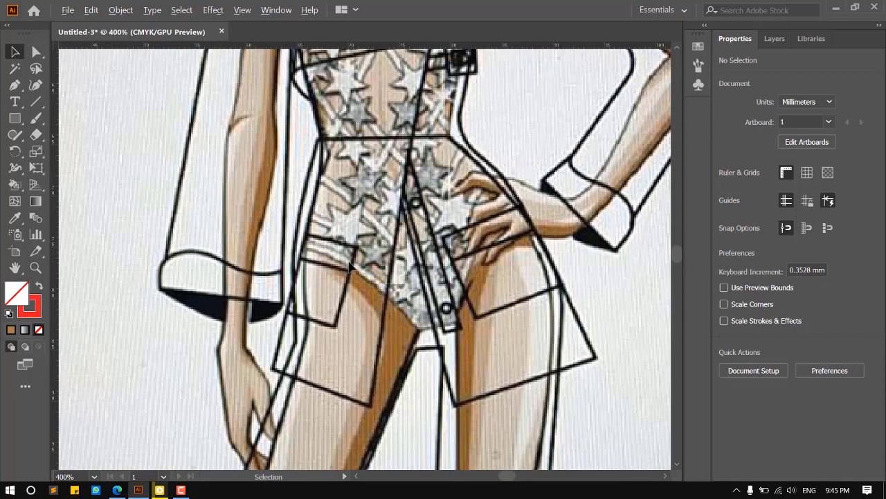
left_click_drag(476, 207, 414, 225)
scroll(374, 225, "up", 1)
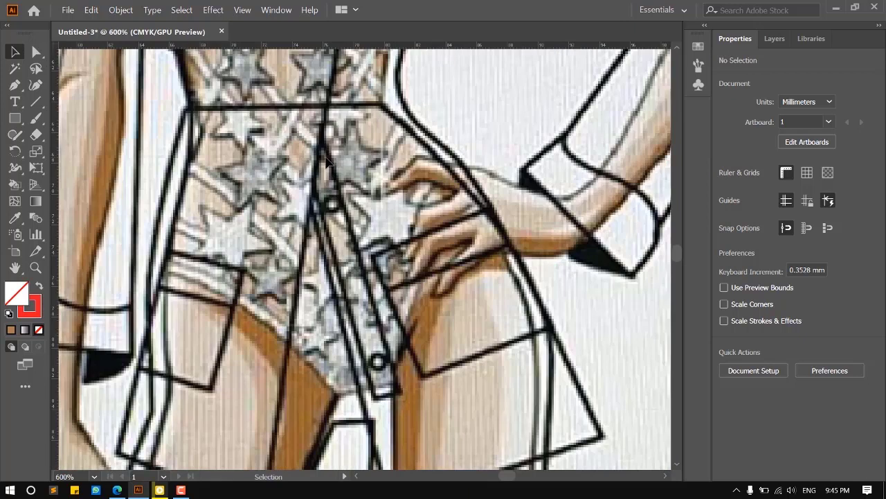
left_click_drag(430, 302, 402, 274)
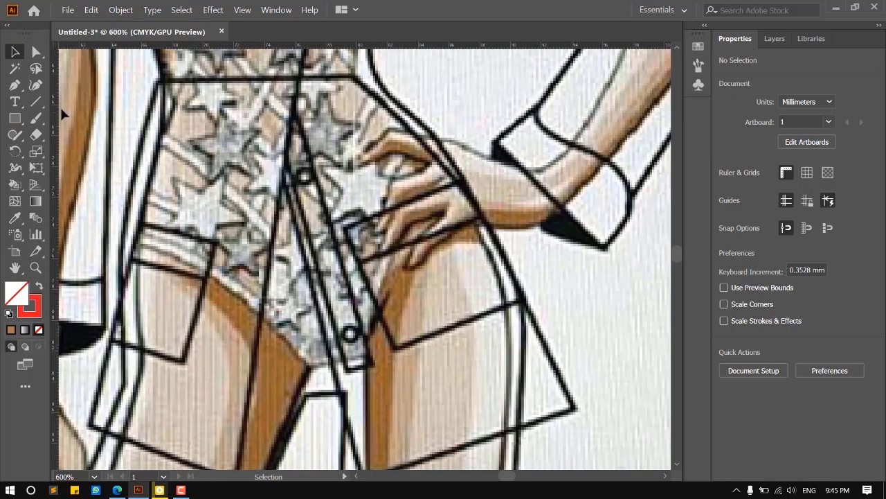
left_click(15, 86)
scroll(292, 178, "up", 1)
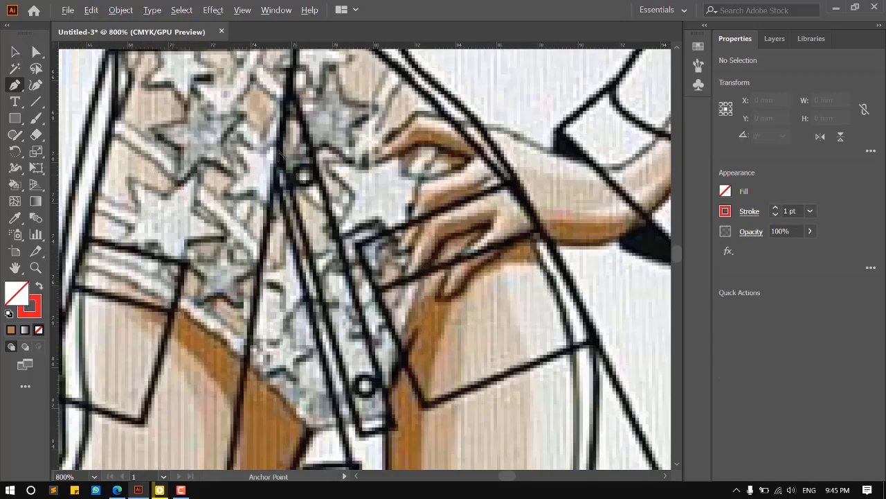
left_click(267, 127)
left_click(359, 437)
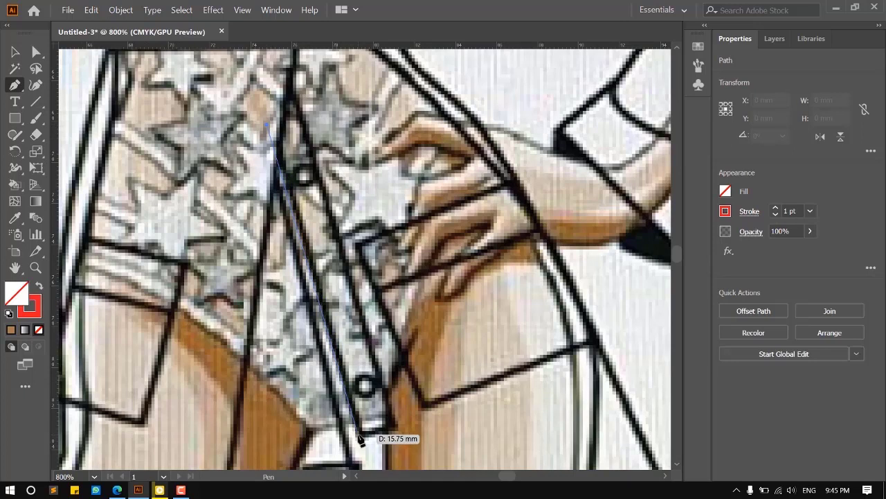
left_click(396, 429)
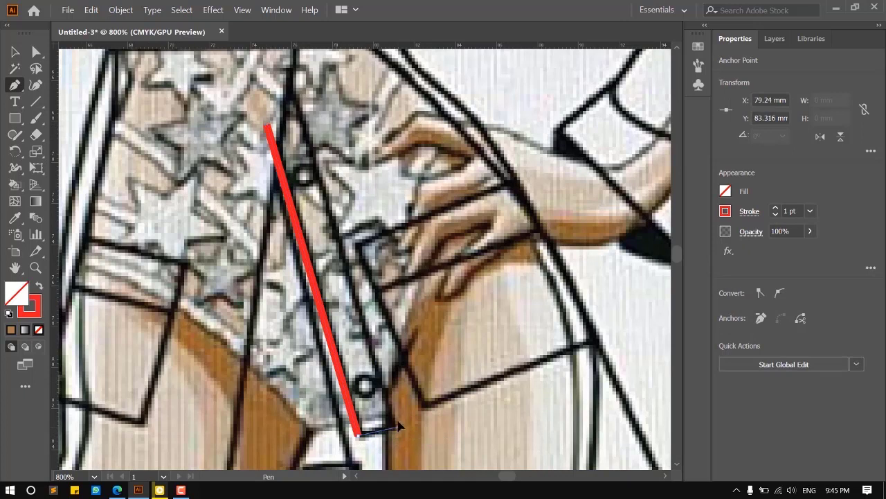
Complete and close the narrow strip outline along the sketch's front placket with the Pen tool.
left_click(284, 63)
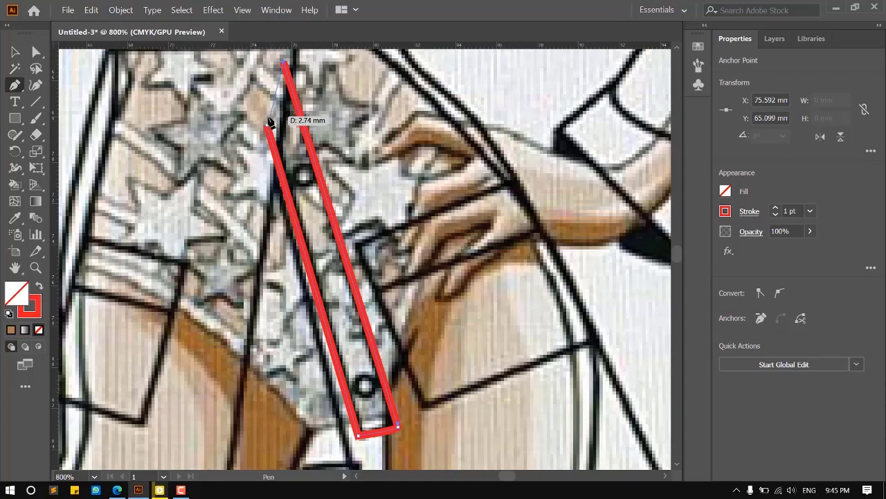
left_click(268, 127)
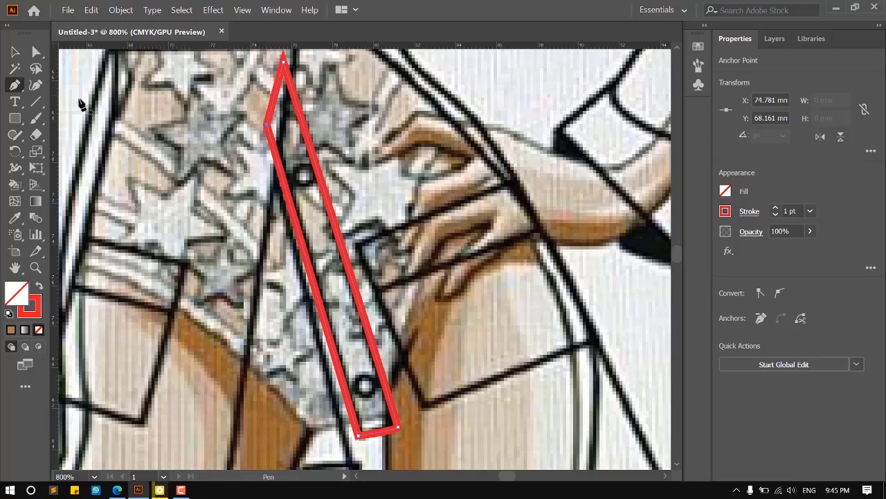
left_click(15, 52)
Fill the placket strip with the darker brown sampled from the left pocket of the flat jacket.
scroll(110, 252, "down", 4)
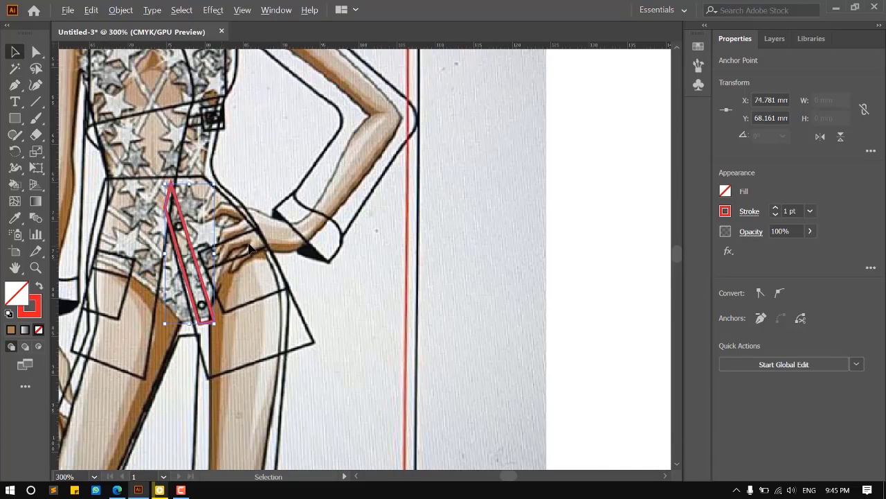
scroll(174, 256, "down", 2)
scroll(421, 259, "right", 3)
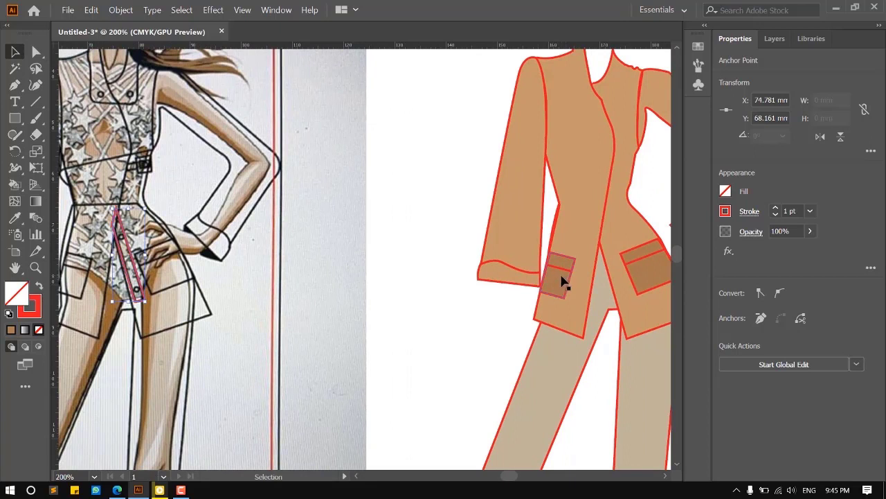
left_click(16, 219)
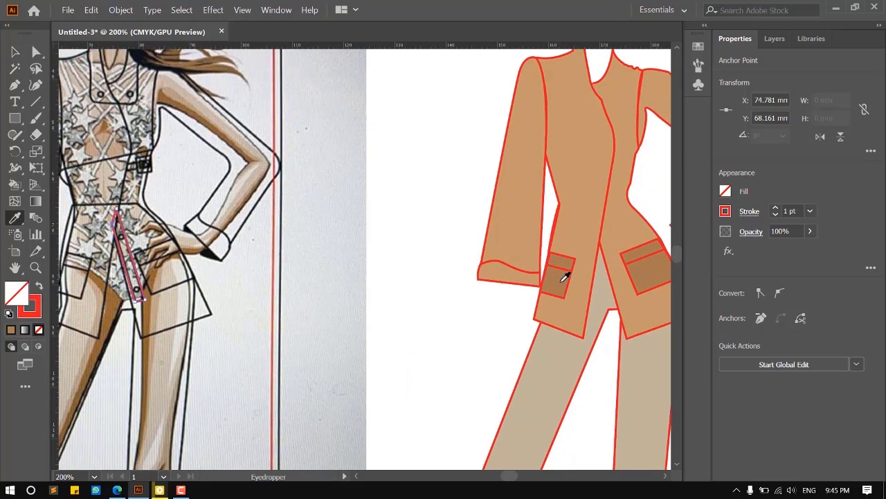
left_click(564, 278)
left_click(14, 52)
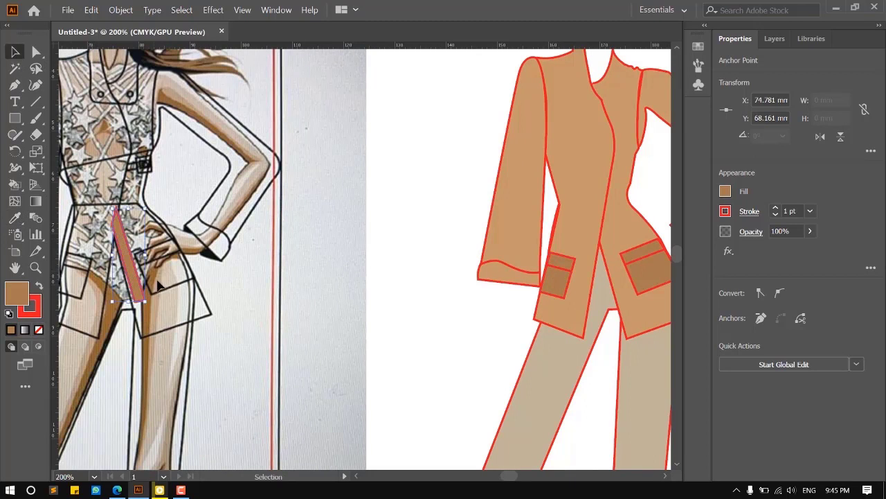
Move the brown placket strip off the sketch onto the flat jacket's front, just above the opening between the panels.
scroll(161, 284, "up", 2)
left_click_drag(121, 300, 208, 298)
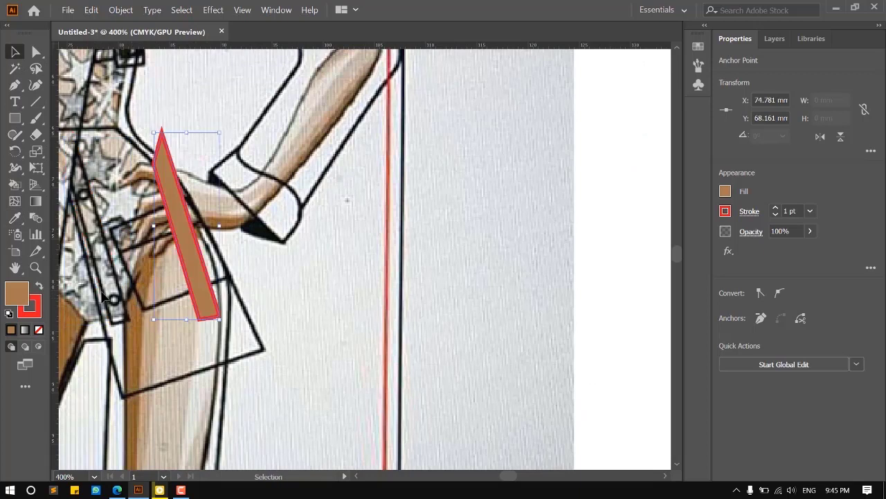
scroll(115, 294, "up", 1)
scroll(105, 289, "down", 2)
scroll(104, 286, "down", 1)
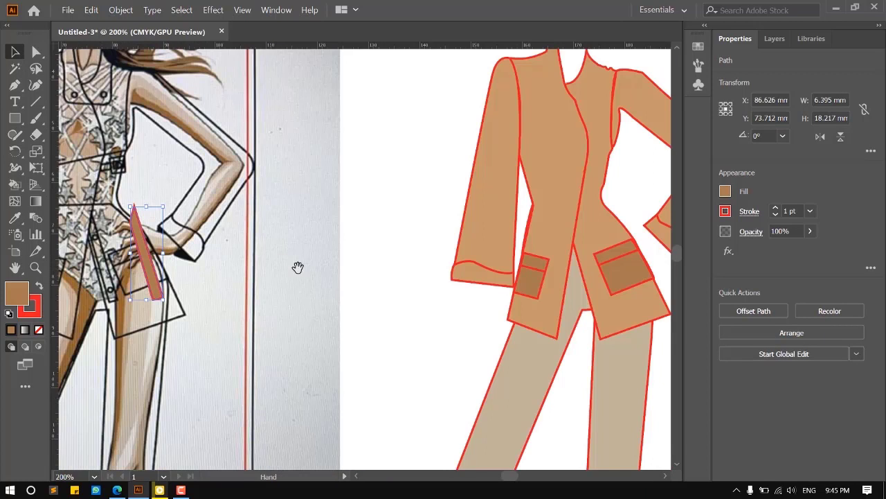
left_click_drag(298, 267, 259, 254)
mouse_move(117, 284)
left_mouse_down()
mouse_move(558, 285)
mouse_move(524, 276)
left_mouse_up()
scroll(558, 288, "up", 5)
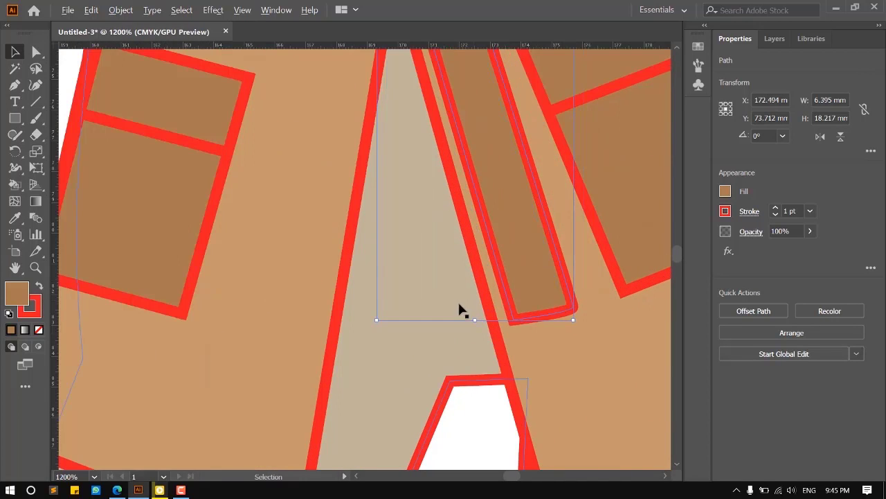
scroll(459, 311, "down", 3)
scroll(445, 153, "up", 3)
scroll(440, 147, "down", 1)
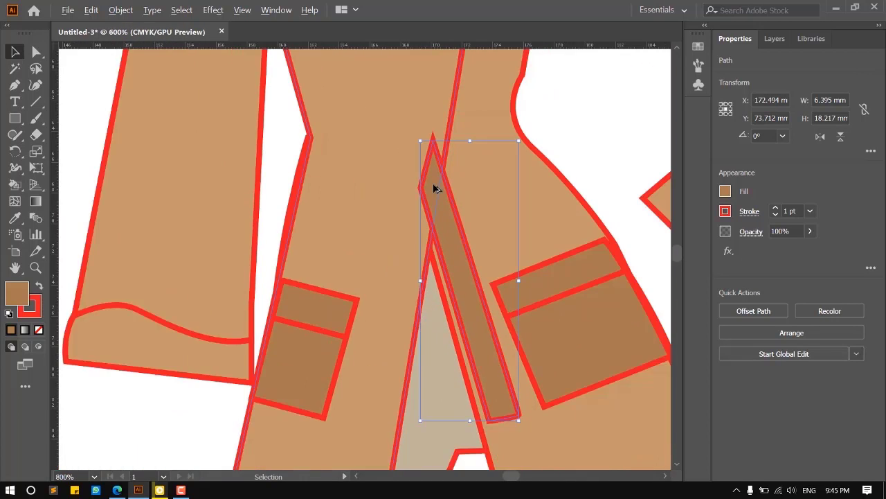
Reorder the placket strip so it sits behind the jacket's left front panel but above the right front panel.
left_click(774, 38)
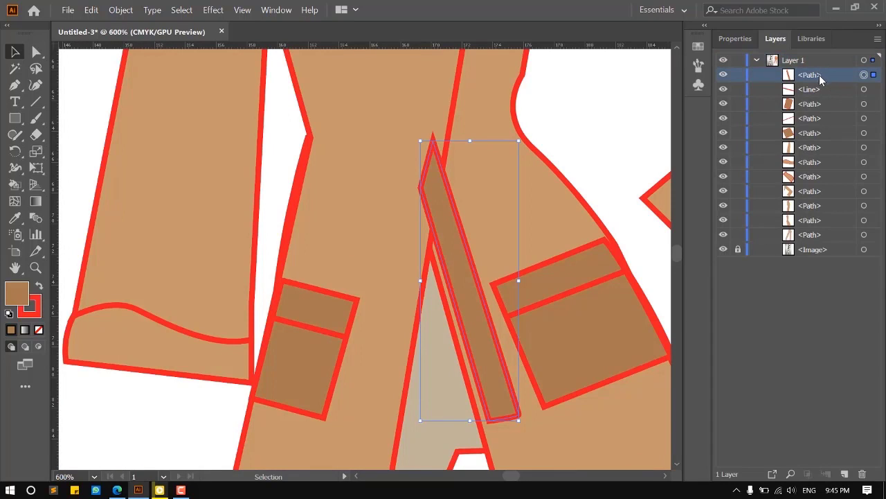
left_click_drag(819, 75, 824, 193)
left_click(825, 105)
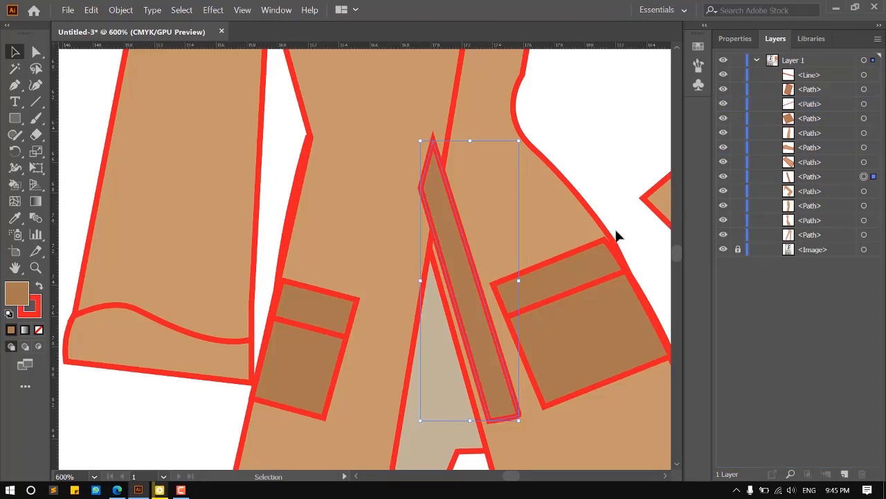
left_click(554, 200)
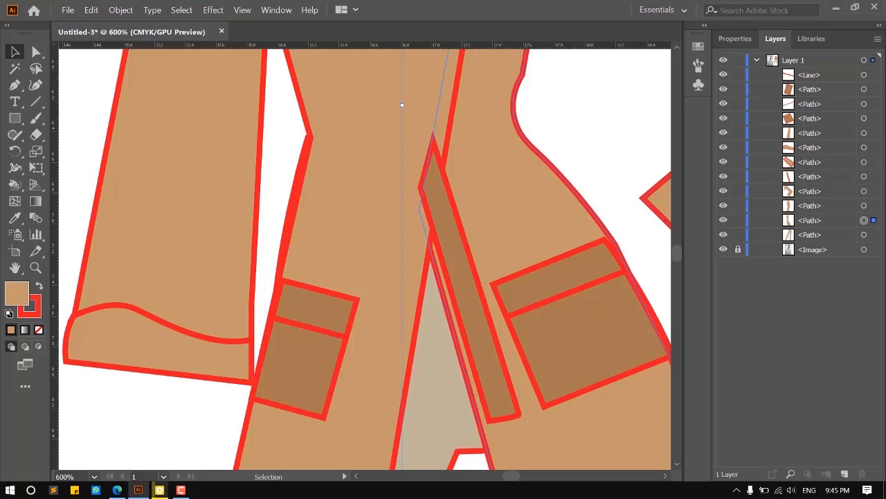
left_click(461, 255)
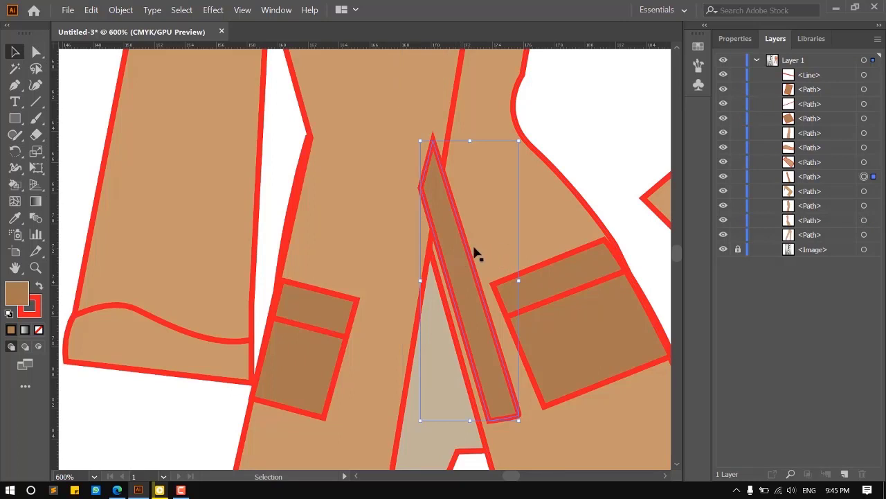
left_click_drag(808, 177, 815, 206)
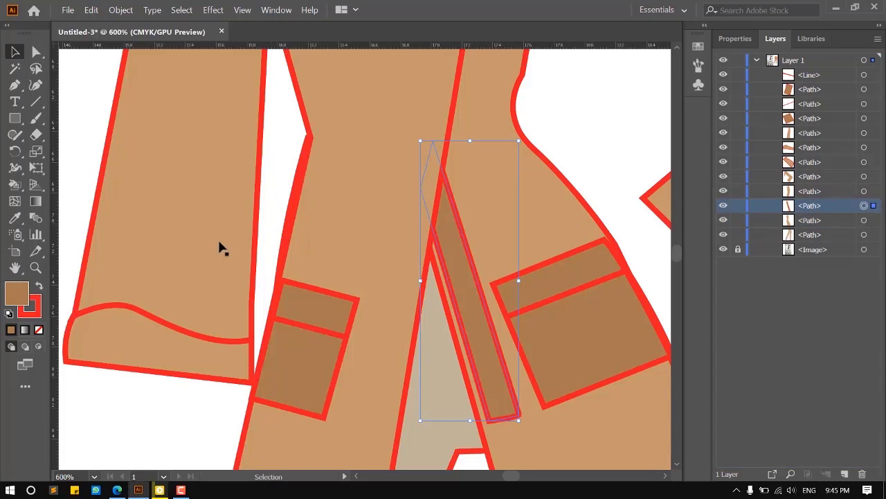
scroll(217, 236, "down", 2)
left_click(580, 279)
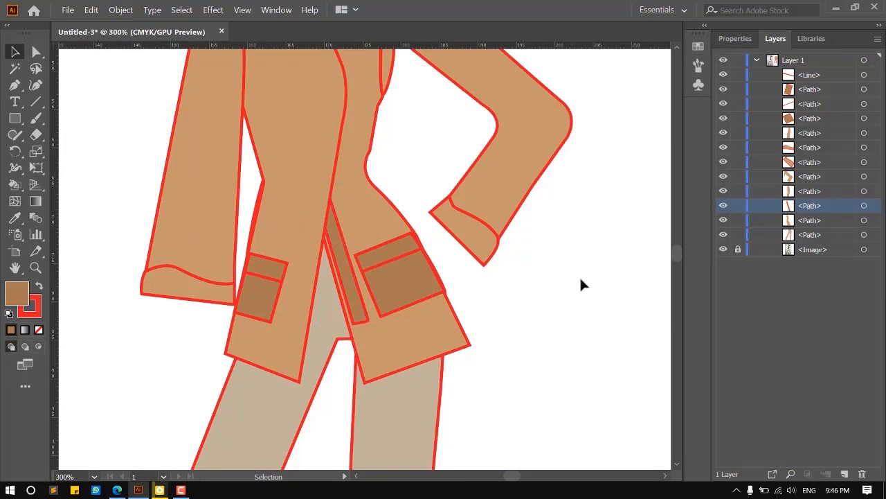
Draw a circular button on the placket strip with the Ellipse tool and size it to about 0.9 mm across.
scroll(341, 267, "up", 1)
scroll(59, 127, "up", 1)
left_click(16, 119)
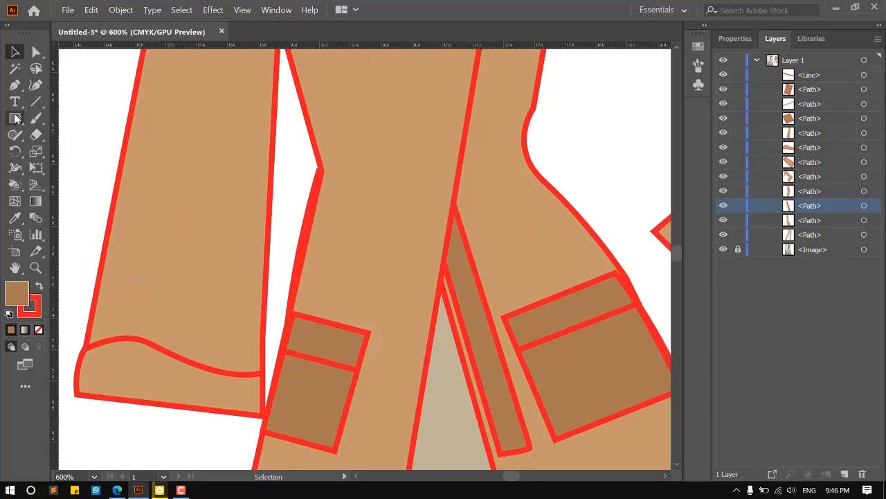
left_click(69, 152)
scroll(480, 305, "up", 2)
mouse_move(450, 290)
left_mouse_down()
mouse_move(490, 319)
mouse_move(461, 301)
left_mouse_up()
left_click(15, 52)
scroll(489, 304, "up", 2)
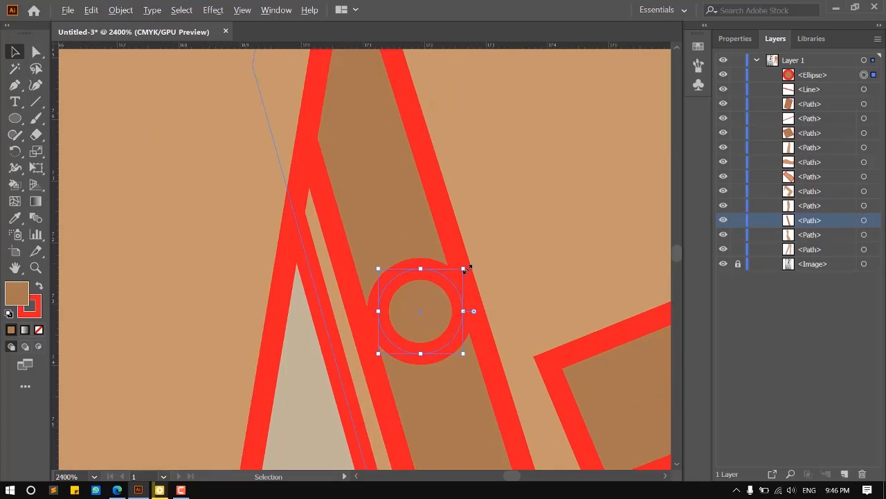
left_click_drag(468, 268, 453, 283)
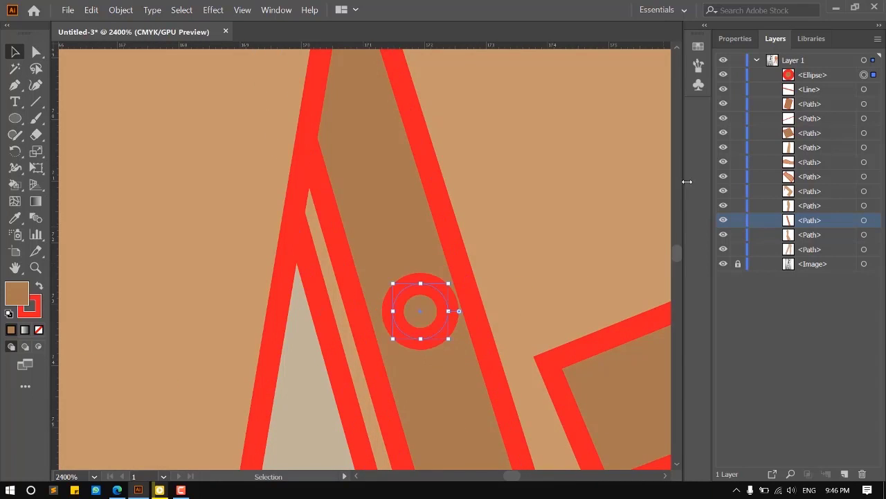
Fill the circular button with black and set its stroke weight to 0.5 pt.
left_click(736, 38)
left_click(725, 192)
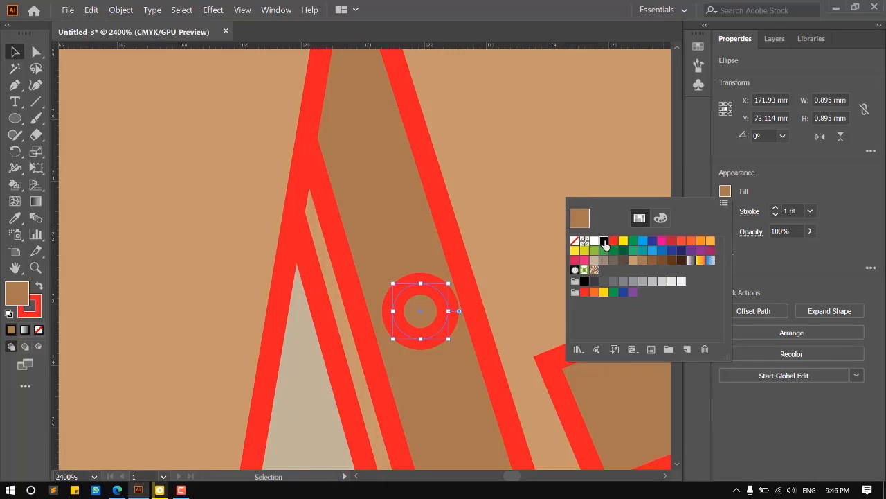
left_click(603, 241)
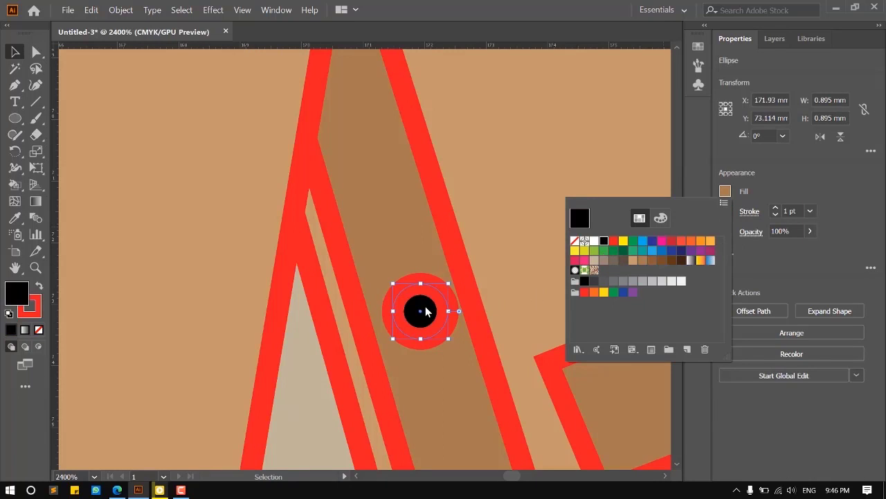
left_click(811, 211)
left_click(811, 211)
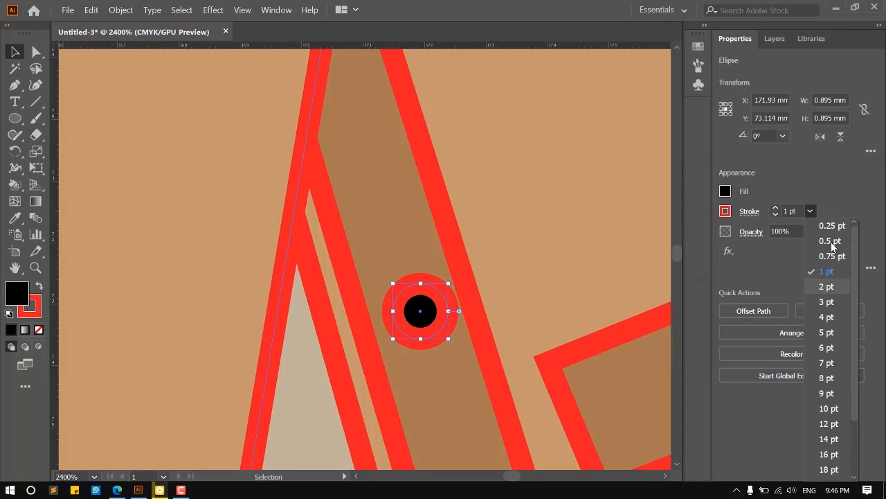
left_click(831, 241)
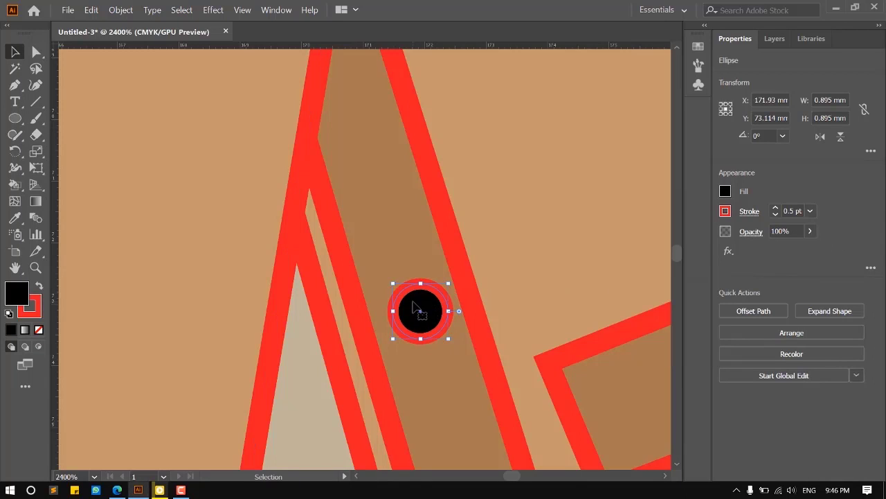
Shift the black button slightly up the placket strip and place copies below it to make a row of three.
left_click_drag(415, 304, 409, 283)
scroll(352, 236, "down", 4)
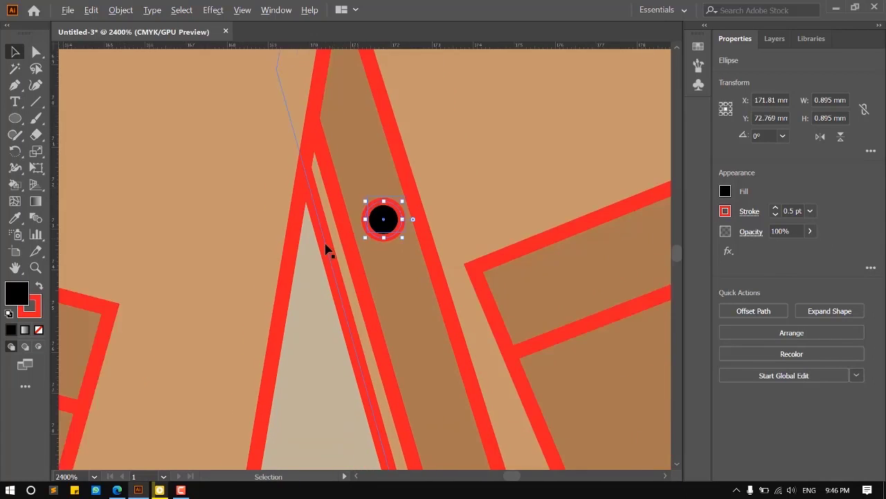
scroll(346, 246, "down", 2)
left_click_drag(368, 237, 409, 381)
scroll(348, 236, "down", 4)
scroll(360, 266, "down", 2)
scroll(298, 204, "up", 5)
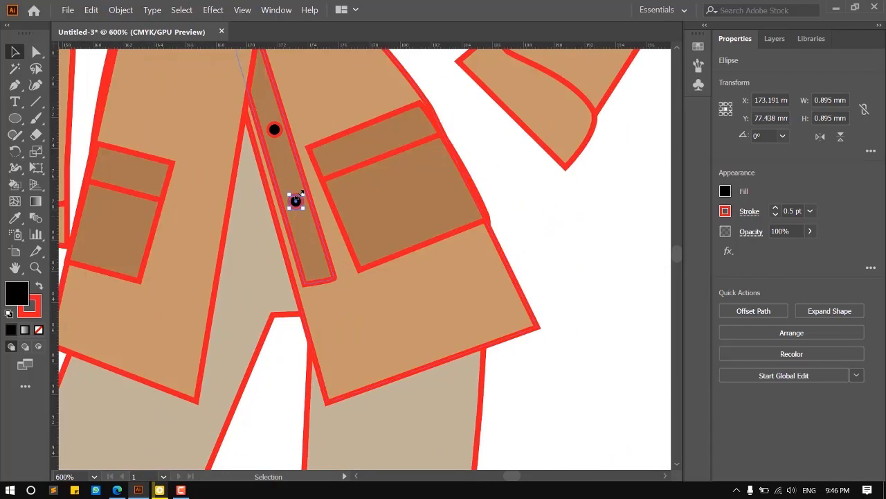
left_click_drag(294, 220, 289, 193)
left_click_drag(374, 277, 390, 247)
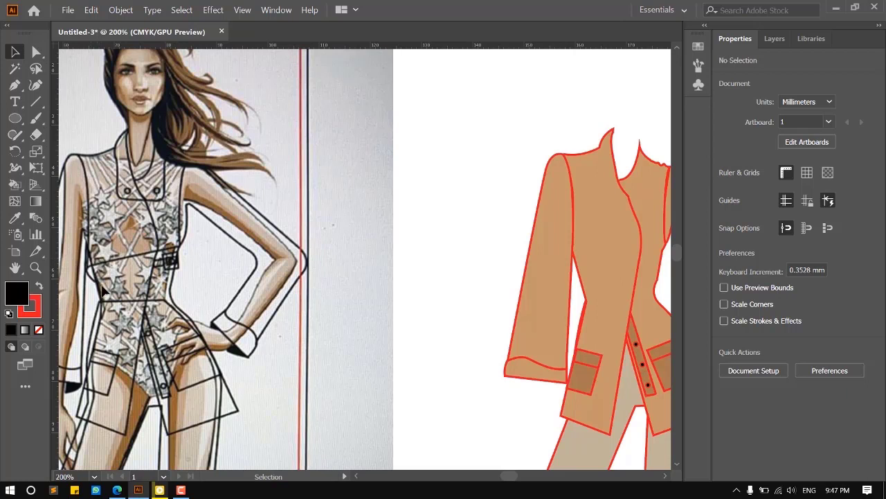
Trace the sketch's rounded left waist corner and the diagonal line across the torso to the right side with the Pen tool.
scroll(66, 256, "up", 3)
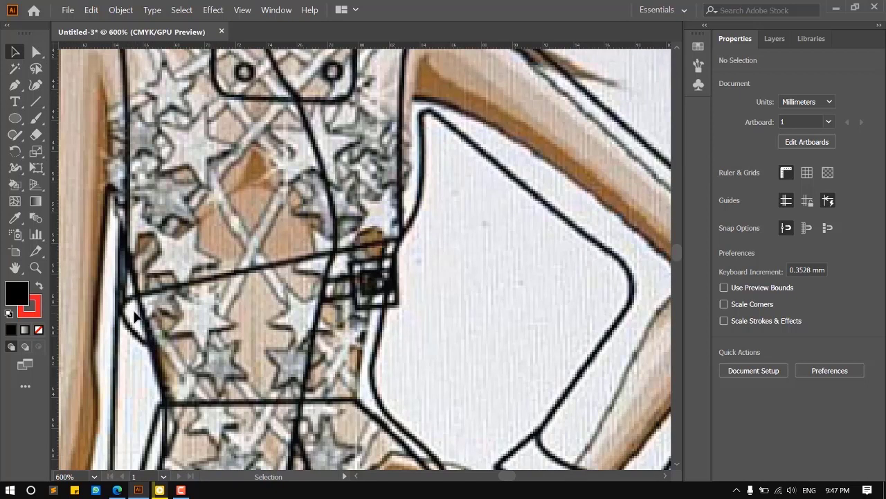
scroll(159, 311, "down", 3)
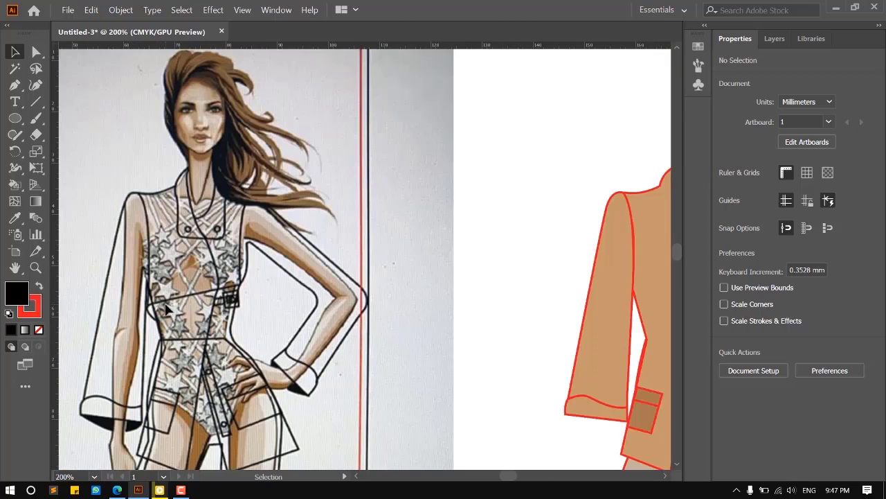
scroll(141, 336, "up", 1)
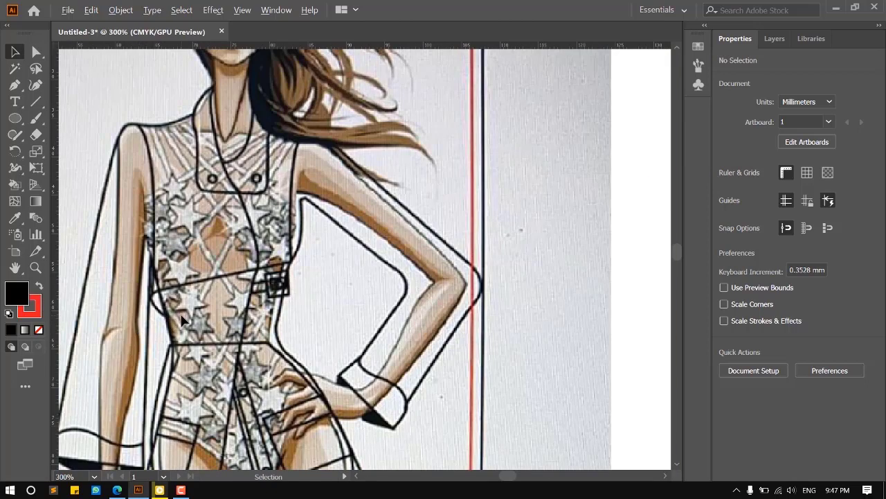
scroll(182, 320, "down", 1)
scroll(144, 215, "up", 1)
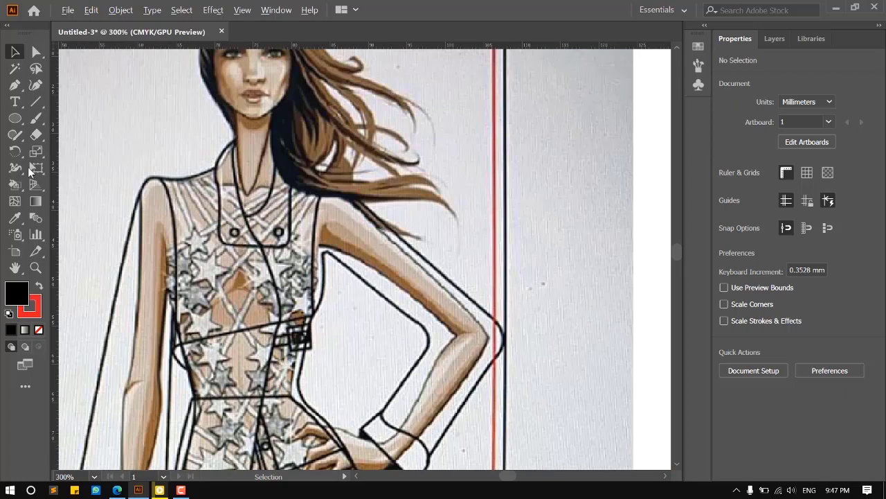
left_click(15, 84)
scroll(195, 372, "up", 3)
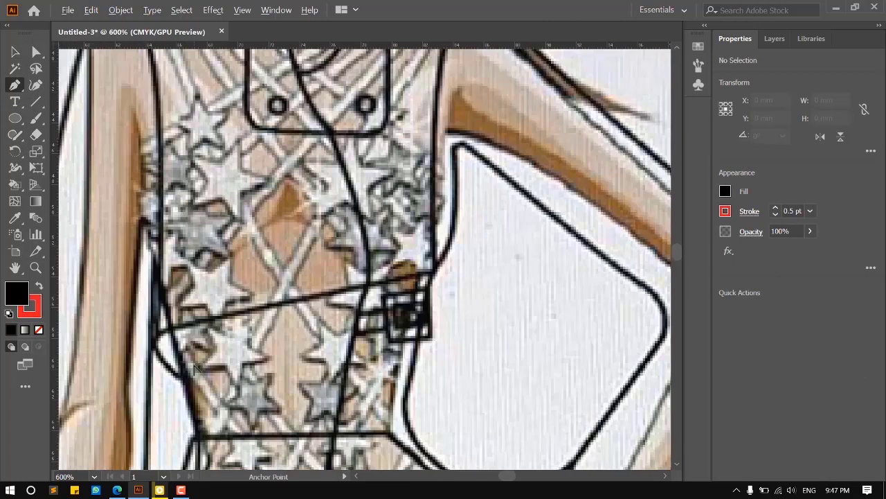
left_click(174, 377)
left_click_drag(152, 316, 189, 302)
left_click_drag(394, 260, 395, 260)
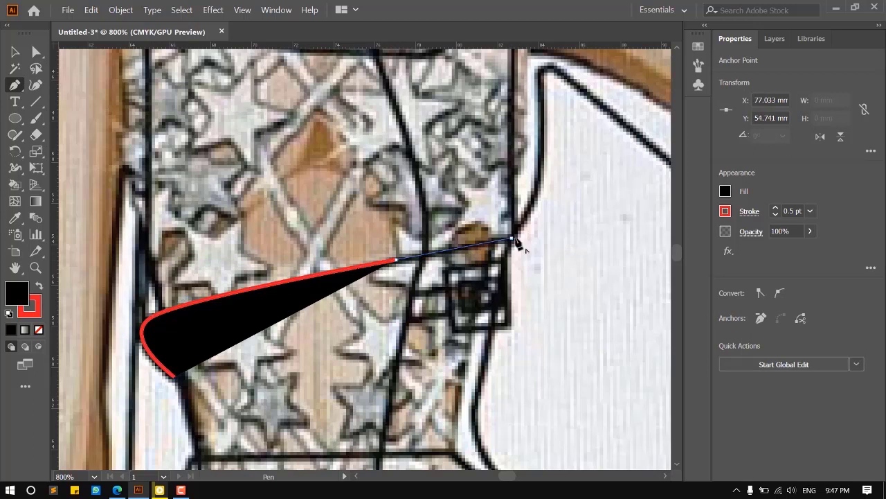
left_click_drag(511, 238, 669, 223)
Set the fill of the diagonal torso path being traced to none.
left_click(725, 191)
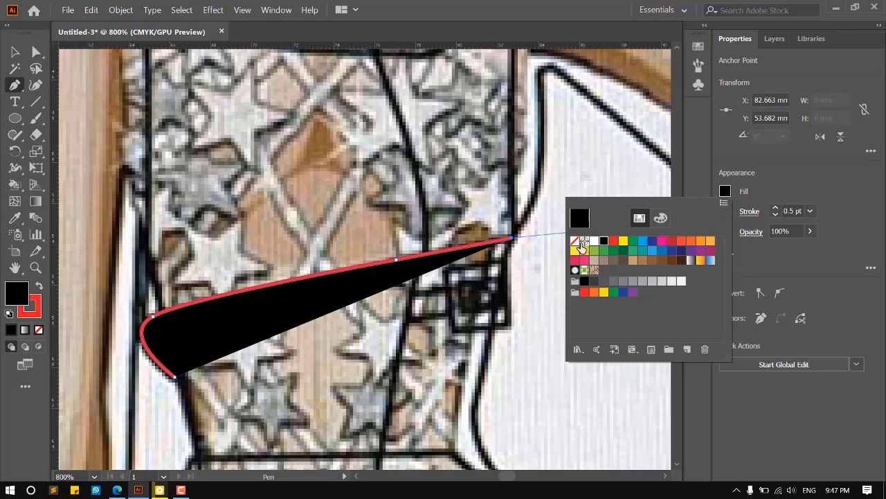
left_click(575, 240)
scroll(502, 325, "up", 2)
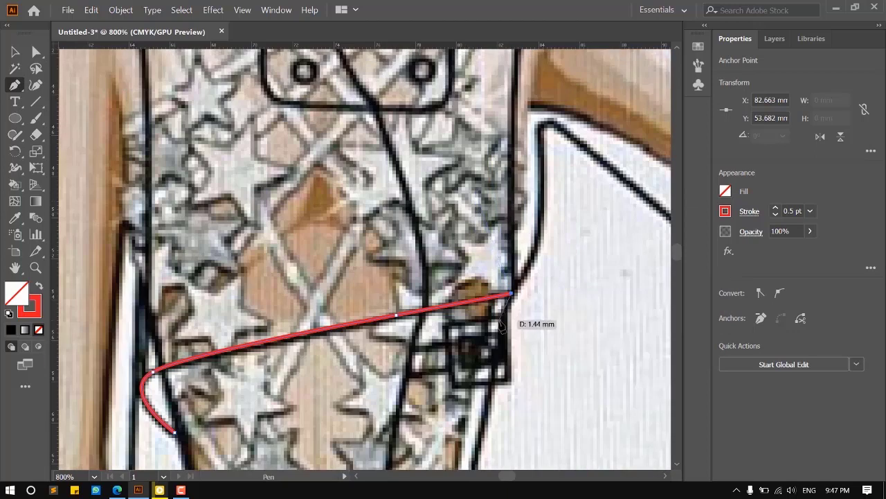
scroll(502, 322, "up", 6)
scroll(502, 298, "down", 1)
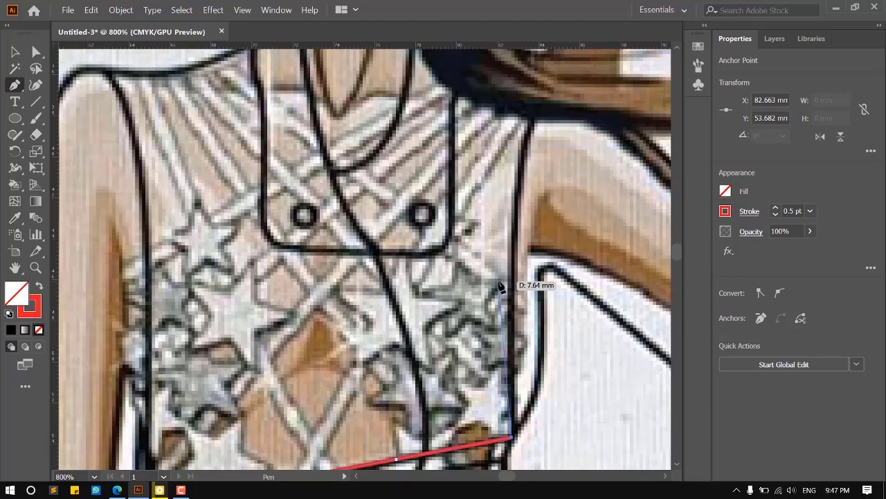
Finish the diagonal torso path and move it from the sketch onto the waist of the coloured jacket.
scroll(502, 288, "down", 1)
scroll(519, 287, "down", 2)
scroll(494, 297, "up", 2)
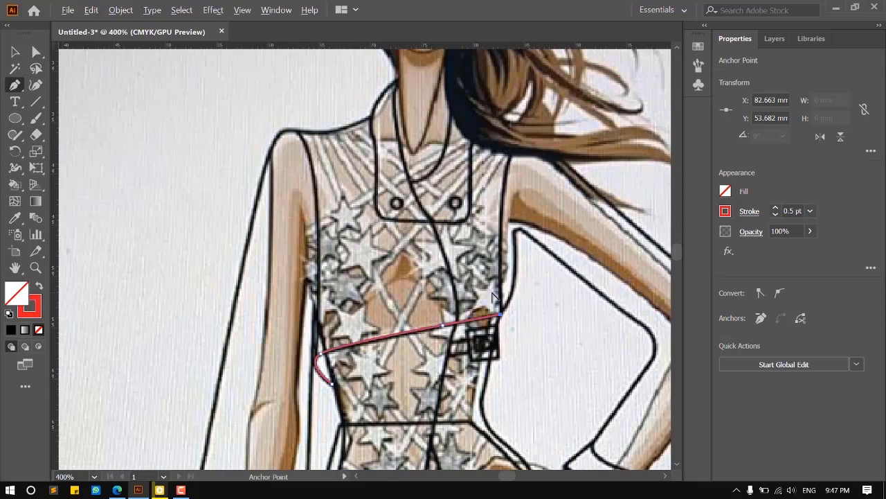
scroll(480, 293, "down", 1)
scroll(361, 295, "down", 1)
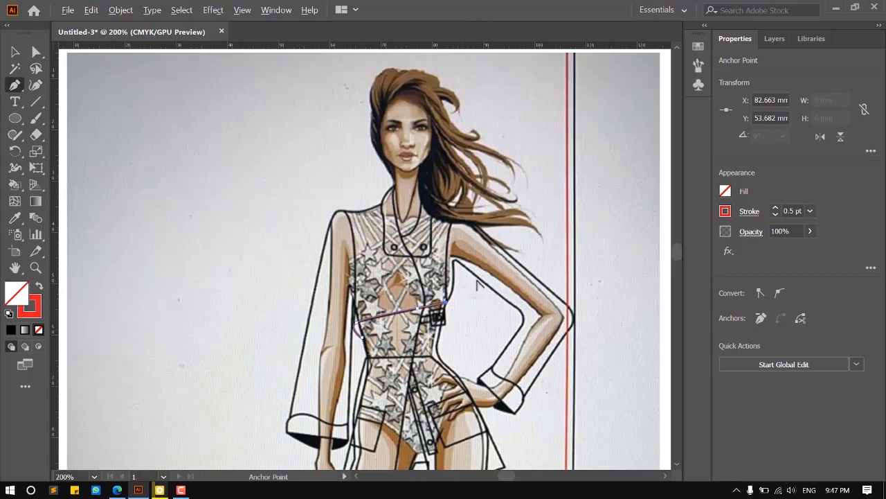
scroll(477, 285, "up", 1)
left_click(15, 52)
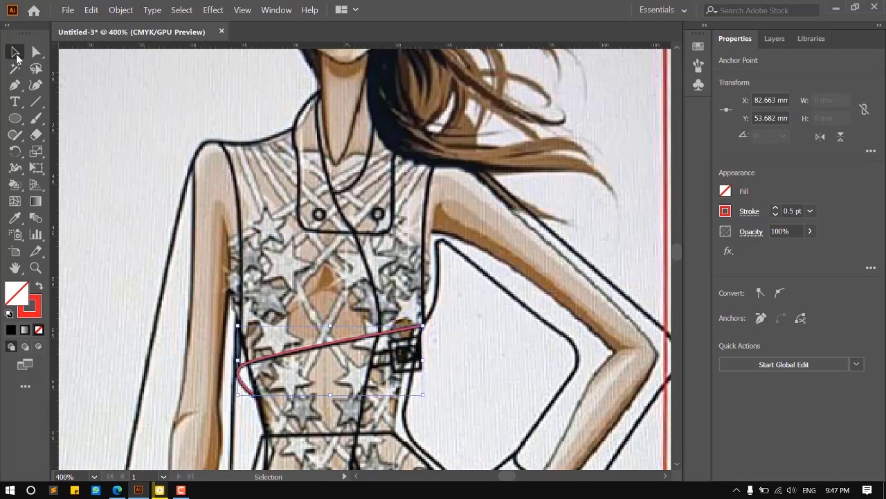
scroll(106, 227, "down", 2)
scroll(416, 305, "right", 4)
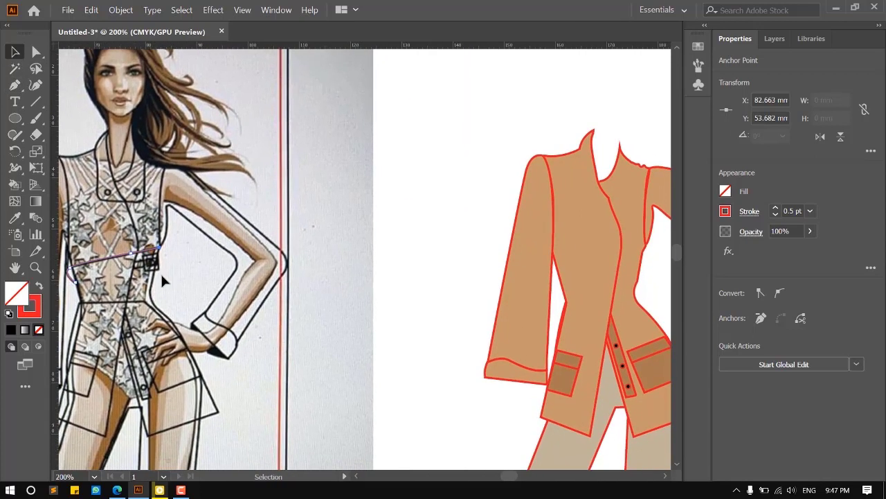
left_click_drag(117, 260, 602, 293)
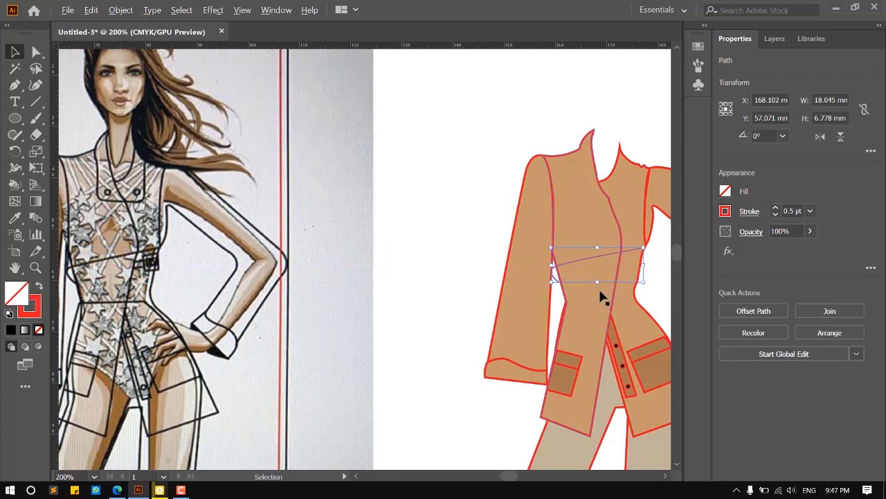
Shift the torso line slightly right so its curved end meets the edge of the jacket's left front panel, then deselect it.
scroll(600, 293, "up", 7)
scroll(396, 248, "up", 2)
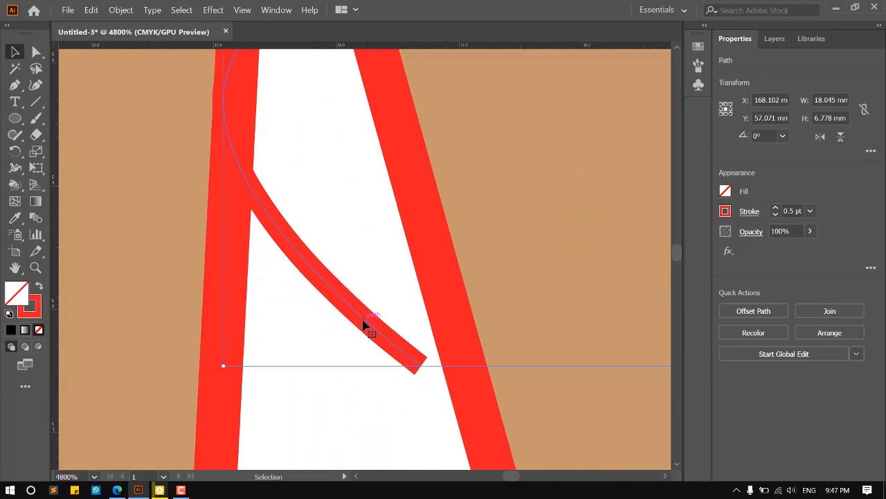
left_click_drag(364, 324, 409, 341)
scroll(405, 339, "down", 6)
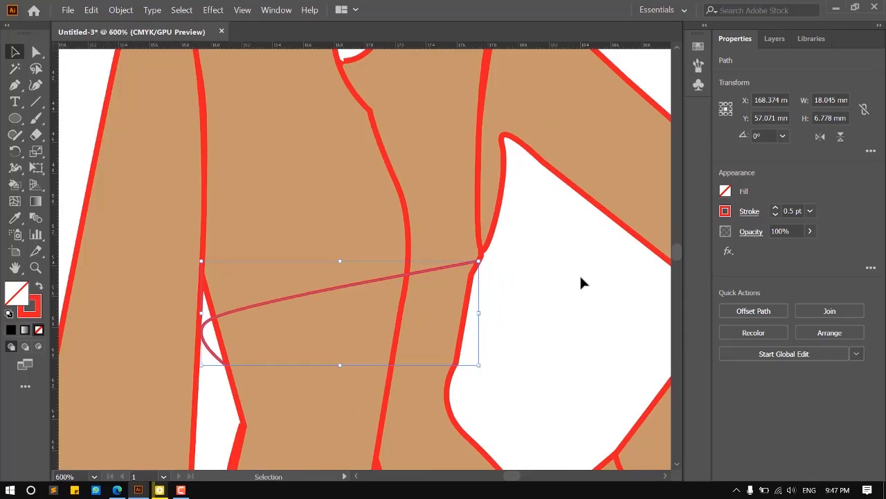
left_click(582, 283)
scroll(489, 274, "up", 2)
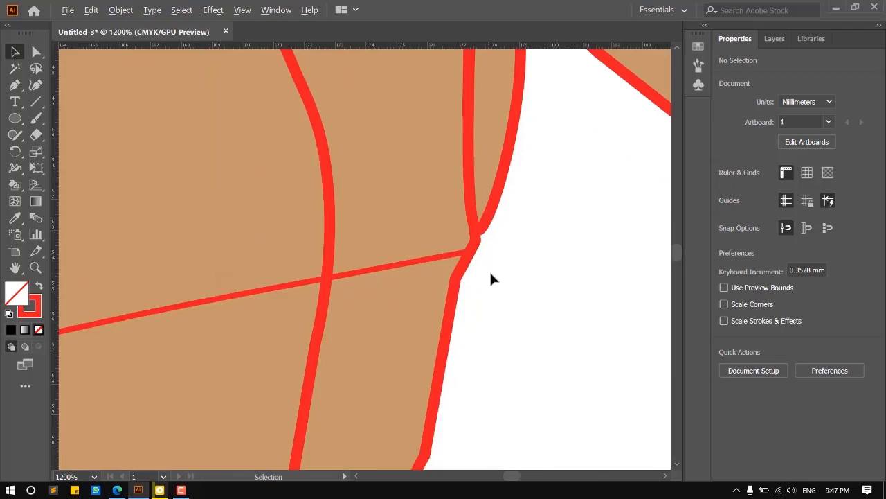
scroll(490, 274, "down", 3)
scroll(495, 291, "down", 3)
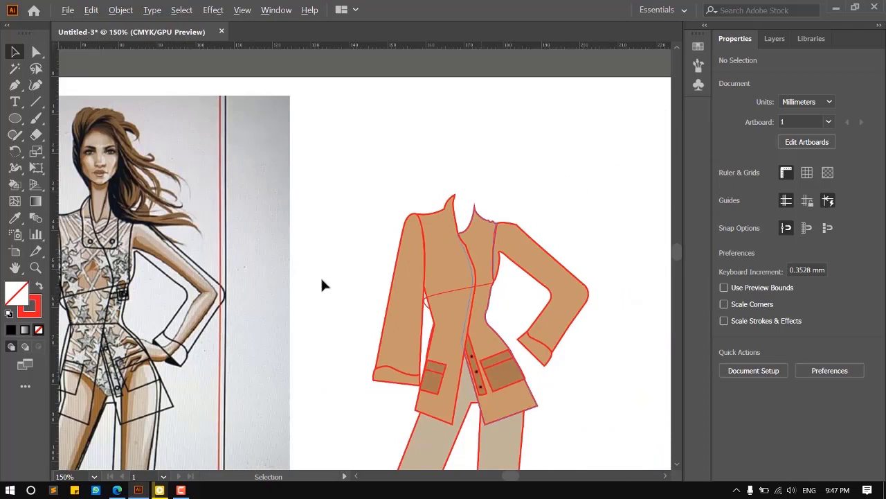
Trace the sketch collar's inner neckline with the Pen tool, down to the V point, up the right side and out to the right outer corner.
left_click_drag(306, 297, 349, 275)
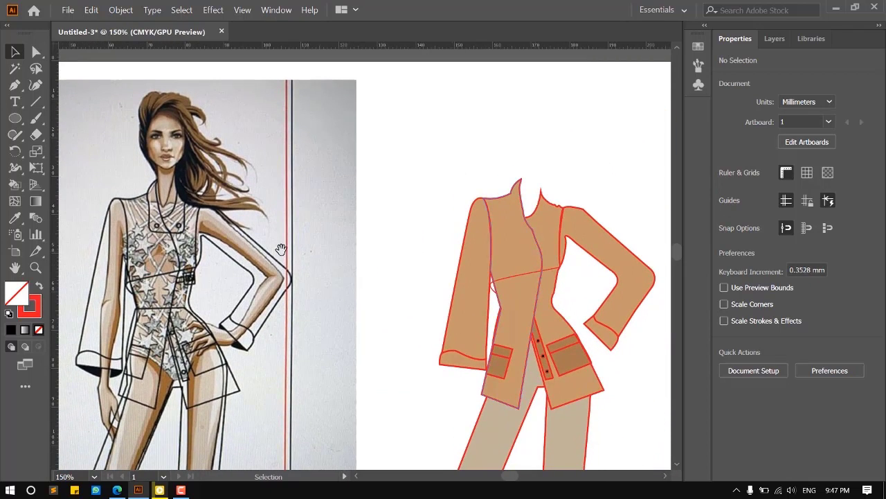
left_click_drag(280, 249, 345, 267)
scroll(239, 189, "up", 4)
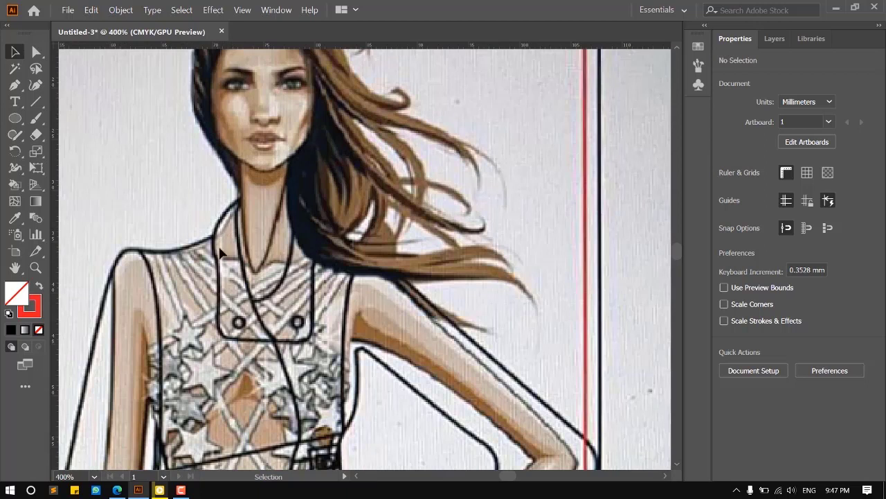
left_click(14, 84)
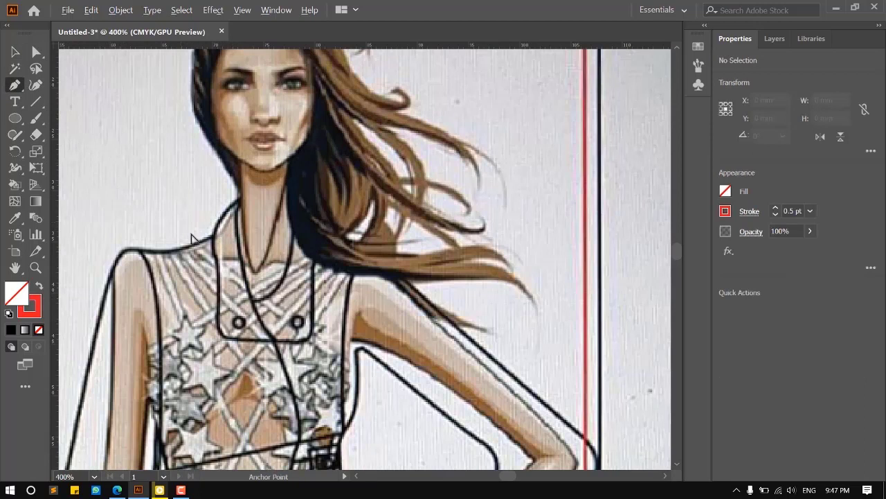
scroll(228, 214, "up", 2)
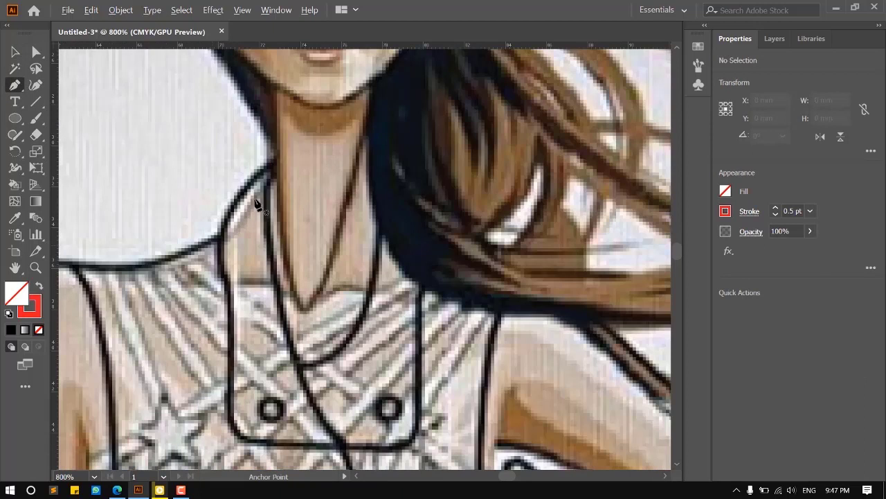
left_click(274, 168)
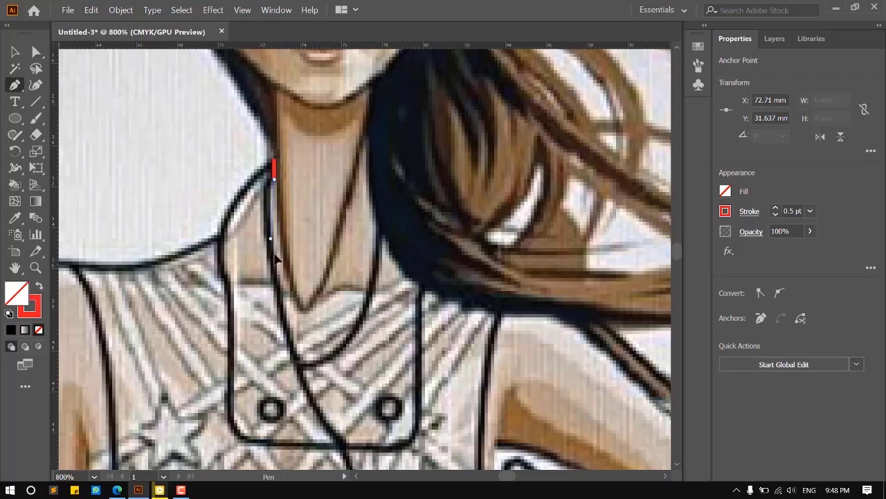
left_click_drag(276, 259, 277, 281)
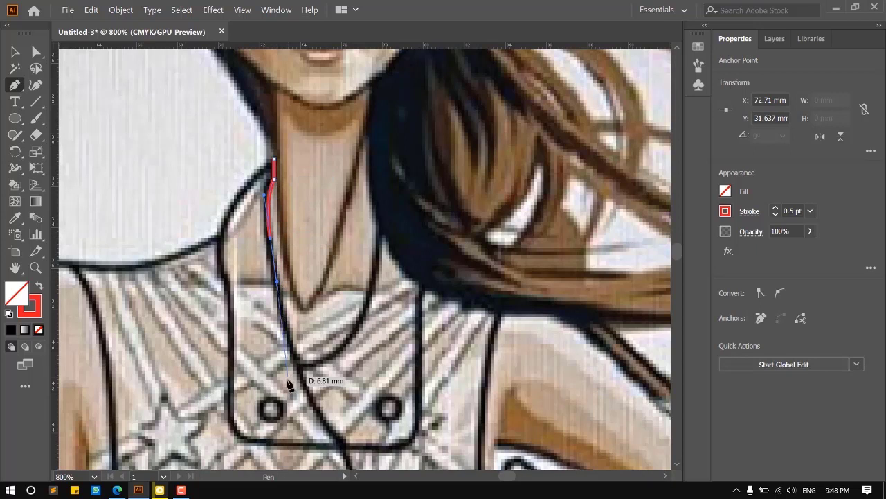
left_click(298, 368)
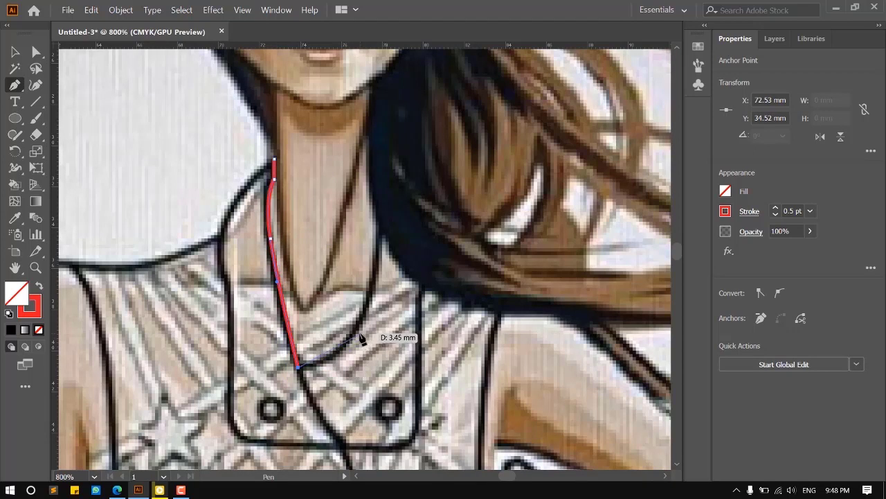
left_click_drag(372, 313, 369, 313)
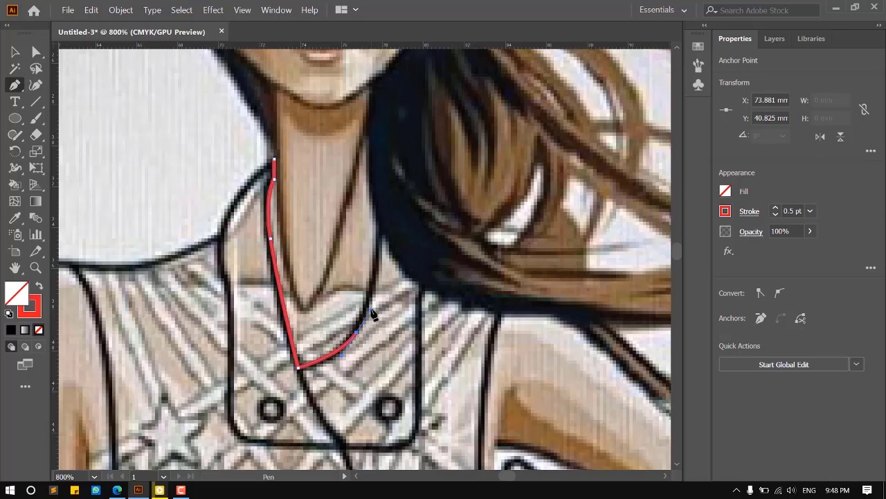
left_click_drag(380, 231, 425, 296)
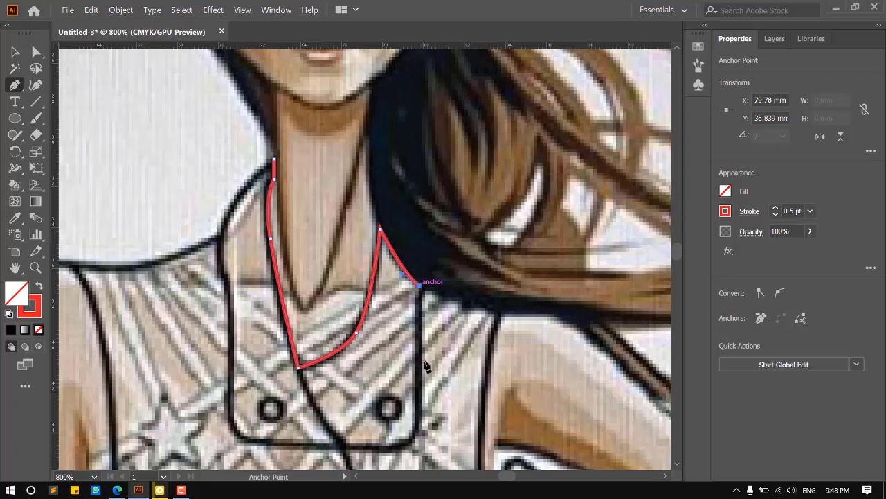
Continue the collar path down the right side, around both rounded lower corners and up the left side, closing it at the neck.
left_click(419, 409)
left_click_drag(376, 451, 335, 453)
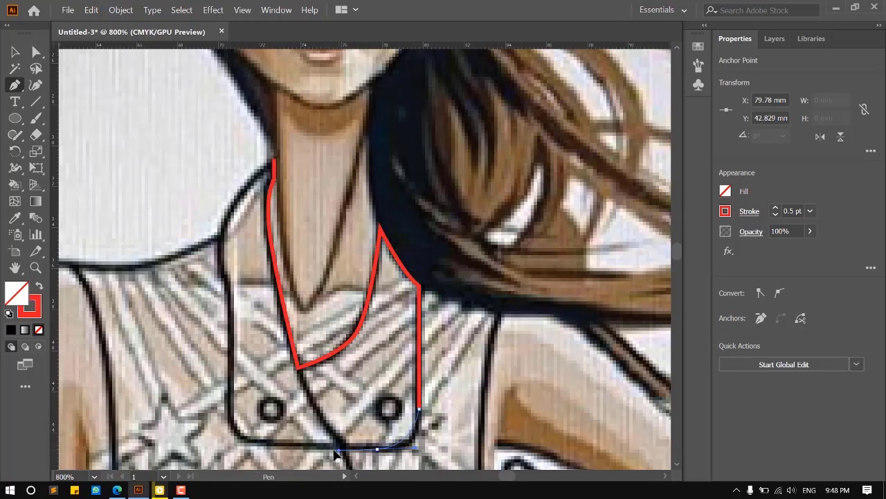
left_click(255, 441)
left_click_drag(228, 401, 228, 367)
left_click(227, 287)
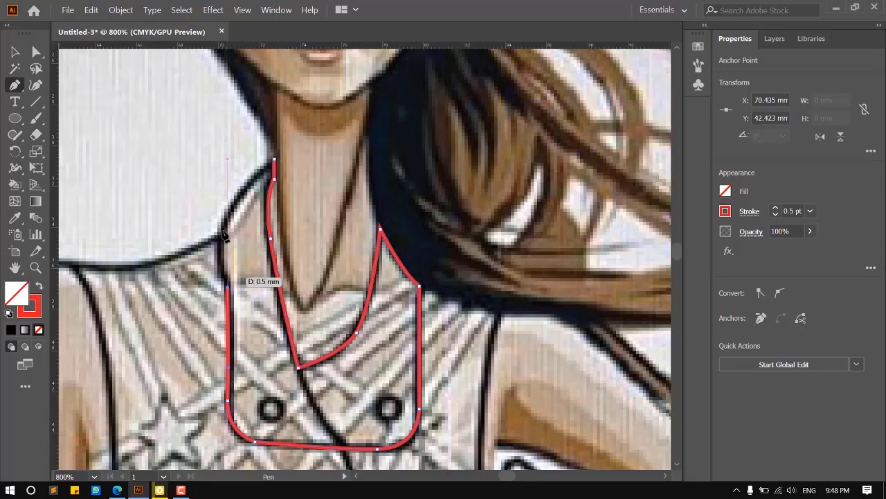
scroll(221, 253, "up", 2)
left_click_drag(223, 259, 235, 239)
left_click(274, 204)
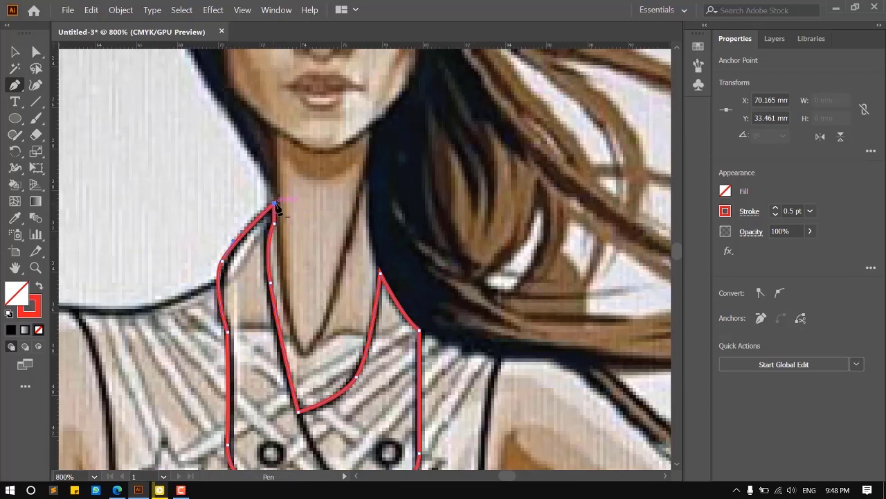
Copy the left pocket's brown fill and 1 pt red stroke onto the collar shape with the Eyedropper tool.
scroll(228, 236, "down", 2)
scroll(290, 338, "up", 1)
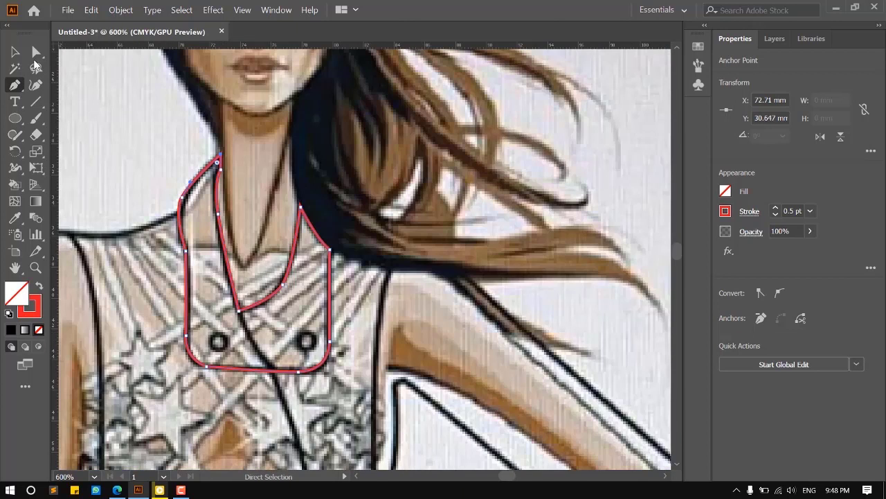
left_click(15, 52)
scroll(186, 290, "down", 3)
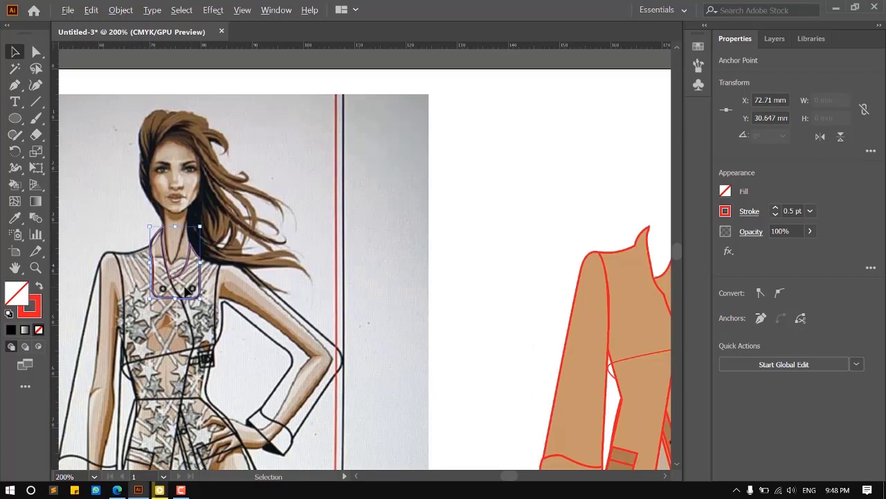
left_click_drag(376, 312, 343, 240)
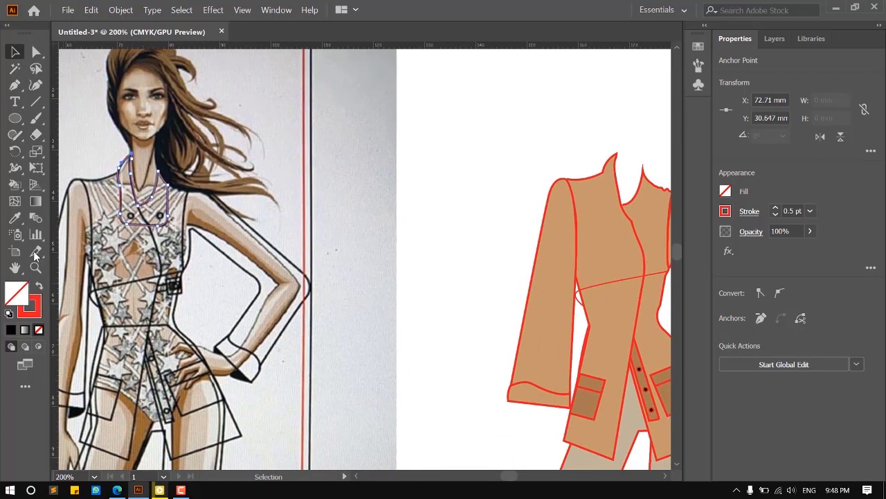
left_click(14, 217)
left_click(594, 395)
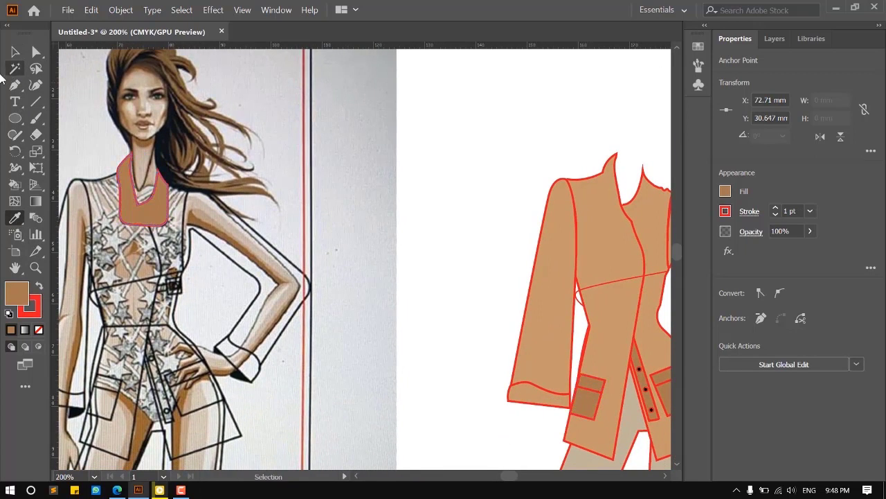
Move the brown collar shape aside, to the right of the sketch's neckline, so the traced area is uncovered.
left_click(14, 53)
scroll(132, 158, "up", 3)
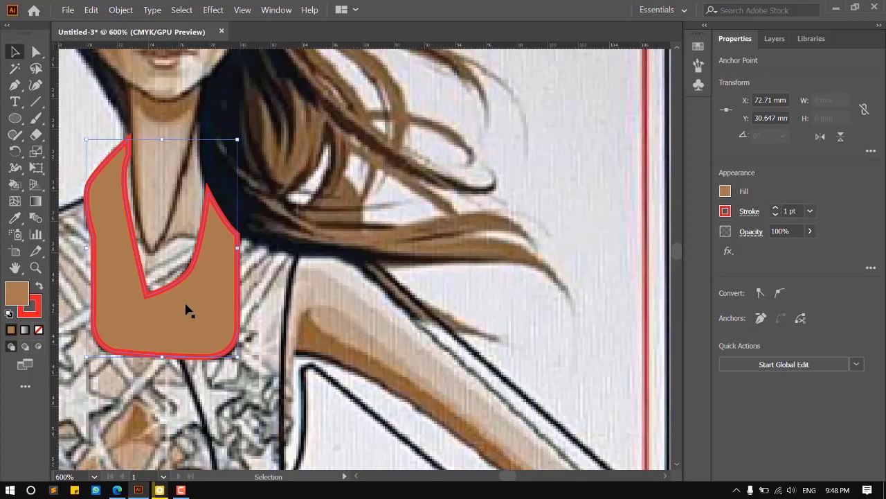
left_click_drag(185, 310, 478, 308)
left_click_drag(250, 273, 299, 277)
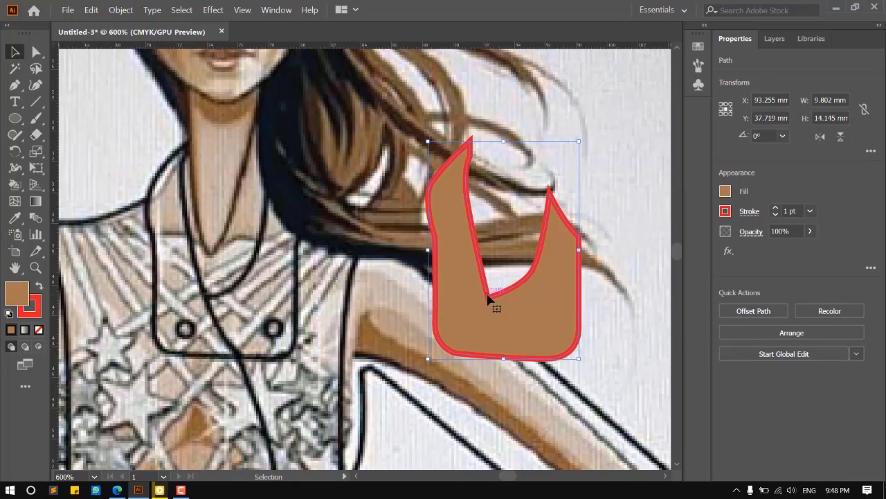
Trace the curved front-opening line from the sketch collar's V point down to its lower edge with the Pen tool.
left_click(15, 84)
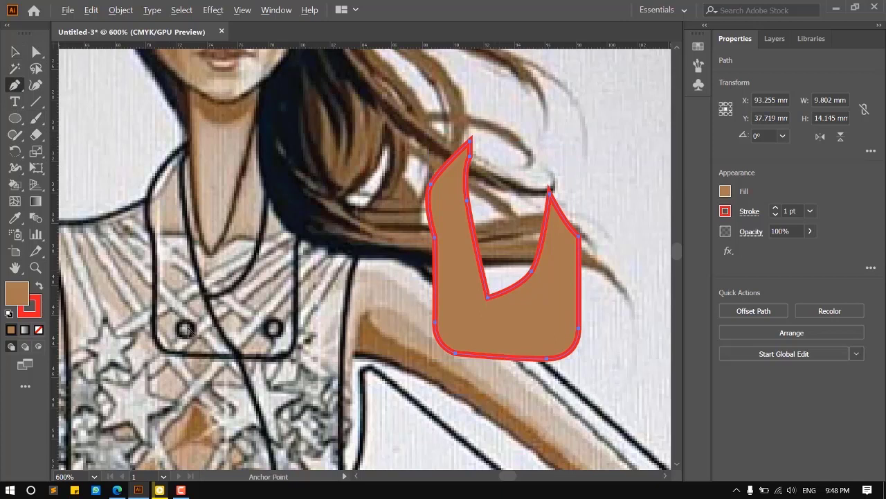
scroll(208, 291, "up", 2)
left_click(219, 262)
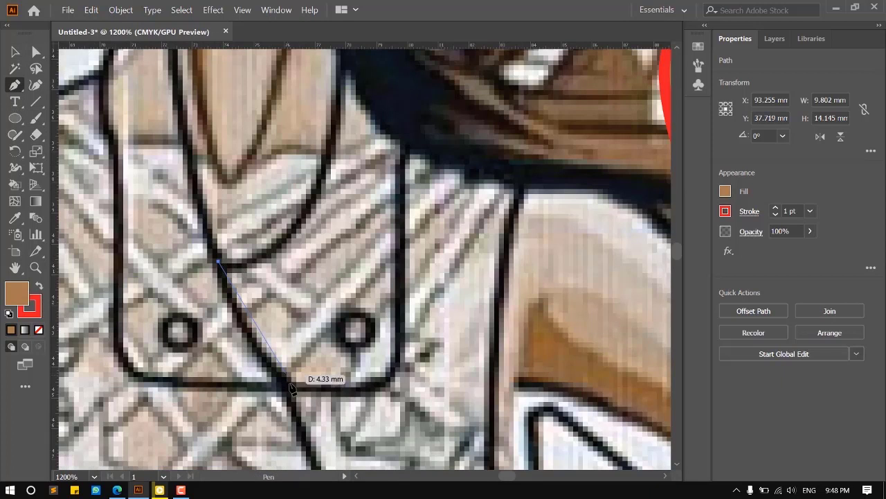
left_click_drag(285, 383, 329, 419)
Move the front-opening curve onto the brown collar shape, aligning its upper end with the V point of the neckline.
left_click(15, 52)
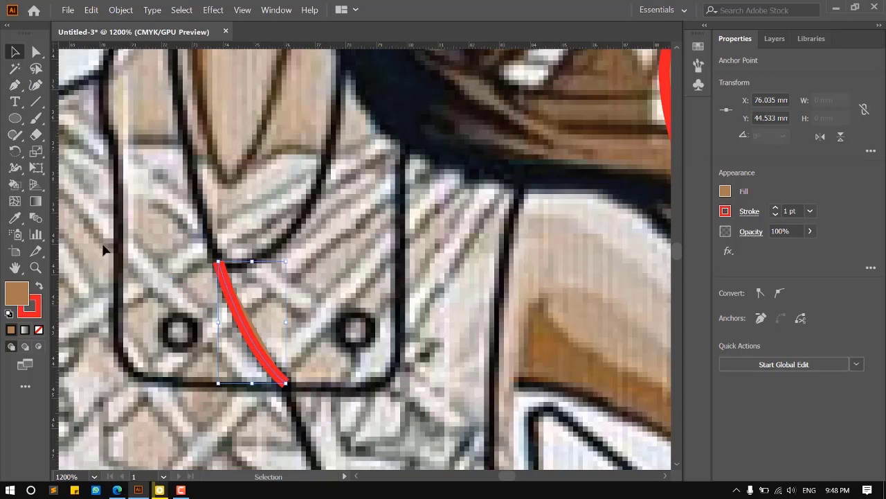
scroll(103, 251, "down", 3)
left_click_drag(149, 289, 319, 294)
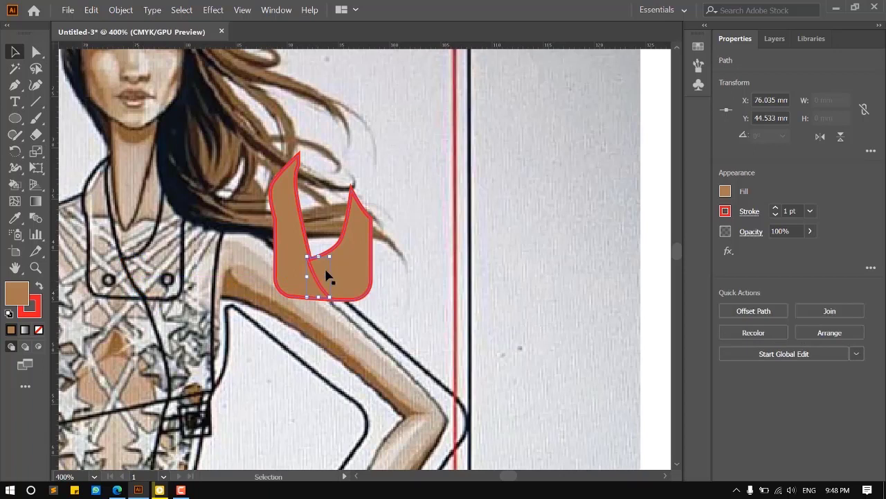
scroll(291, 261, "up", 6)
left_click_drag(247, 261, 265, 268)
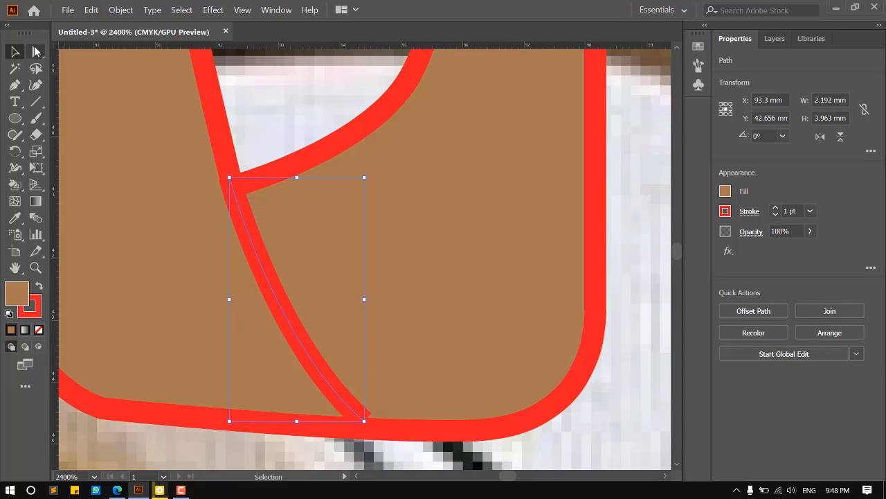
Move the curve's lower anchor point down onto the collar's bottom edge with the Direct Selection tool.
key("a")
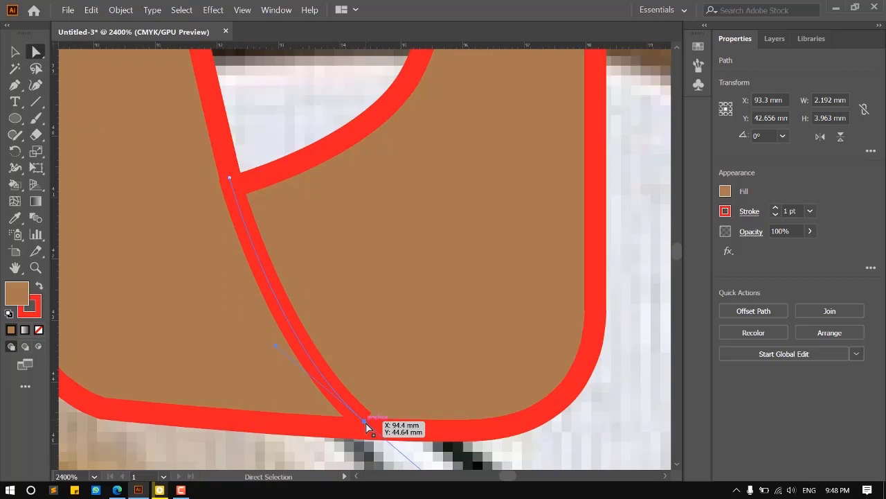
left_click_drag(366, 422, 373, 425)
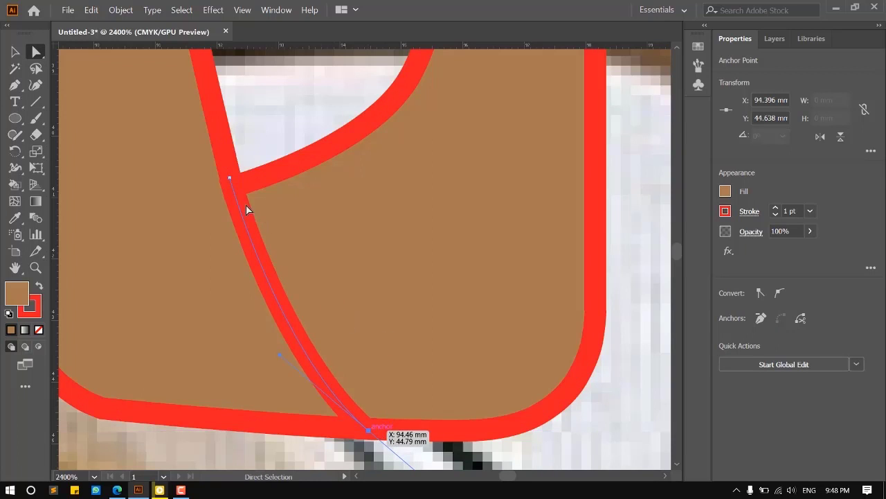
left_click(14, 53)
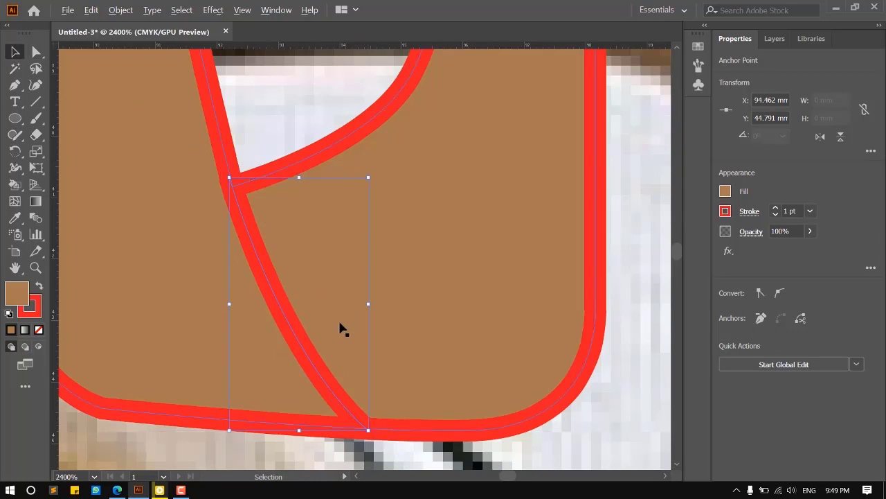
Copy one of the black placket buttons from the jacket to the blank area beside the sketch's bent arm.
scroll(342, 330, "down", 3)
scroll(515, 270, "down", 2)
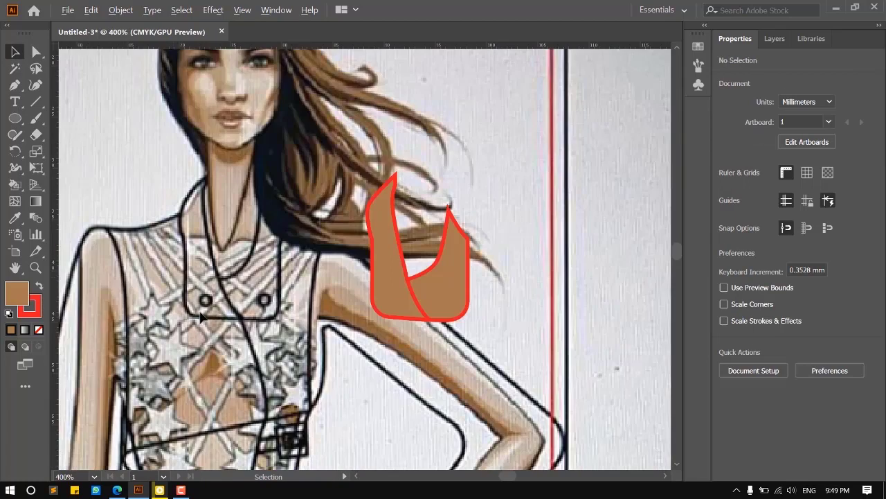
scroll(199, 309, "up", 3)
scroll(179, 263, "down", 5)
scroll(349, 363, "down", 2)
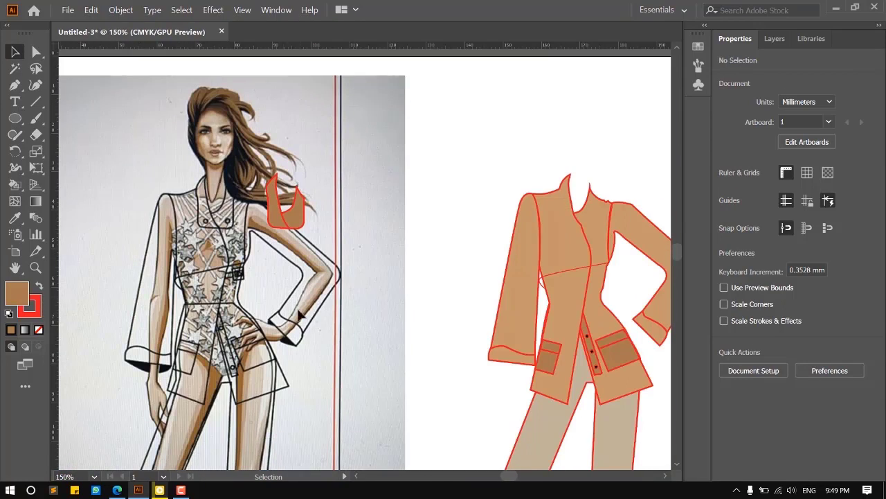
scroll(594, 334, "up", 2)
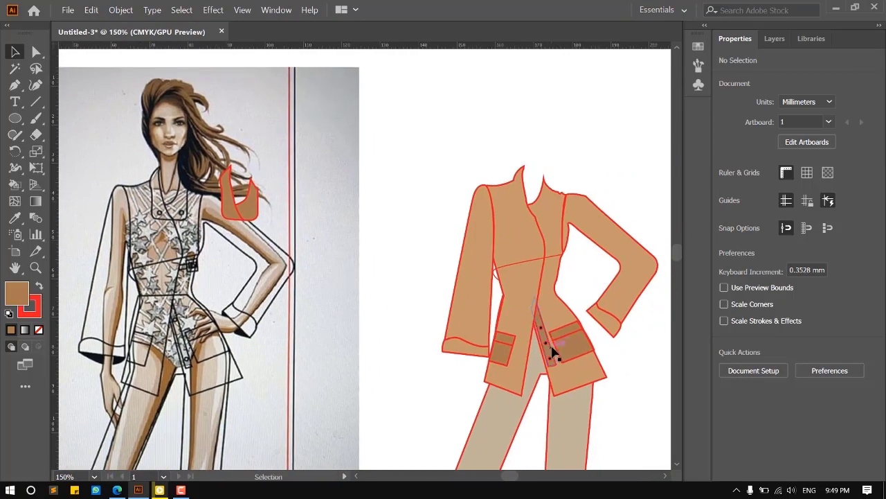
mouse_move(531, 315)
left_mouse_down()
mouse_move(287, 289)
mouse_move(153, 194)
left_mouse_up()
mouse_move(162, 289)
left_mouse_down()
mouse_move(542, 401)
mouse_move(574, 420)
left_mouse_up()
scroll(581, 371, "up", 2)
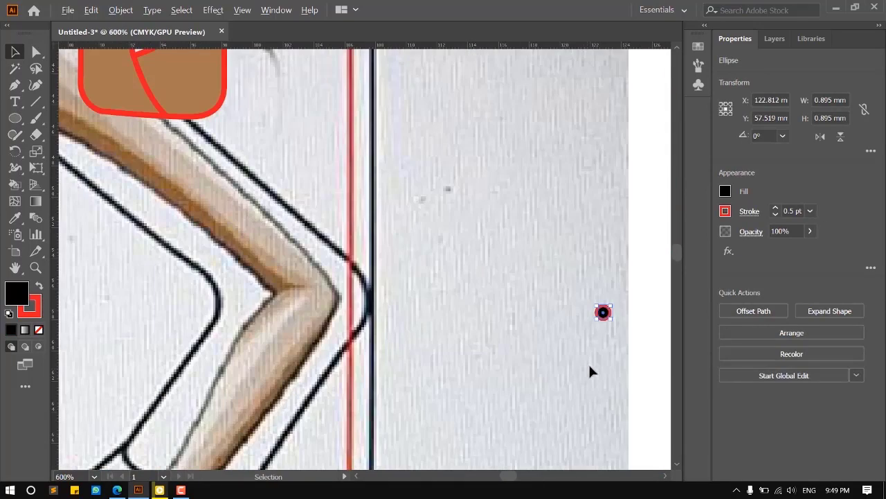
Move the copied button onto the lower part of the separate brown collar, left of the front-opening curve.
left_click_drag(603, 305, 571, 296)
key("ctrl+z")
scroll(604, 315, "up", 1)
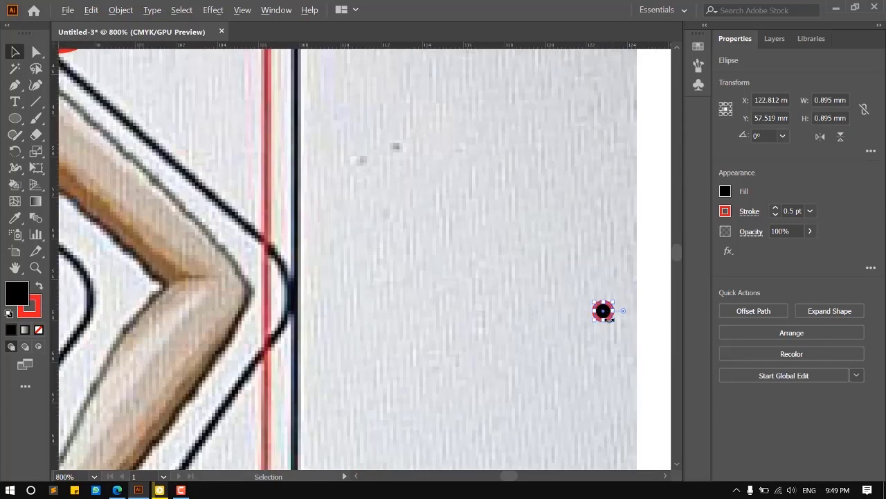
left_click_drag(617, 390, 333, 268)
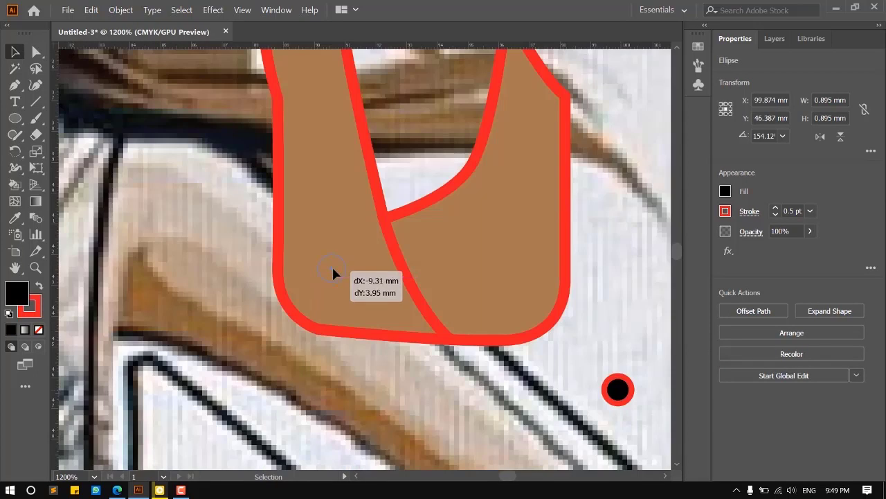
left_click_drag(338, 270, 338, 292)
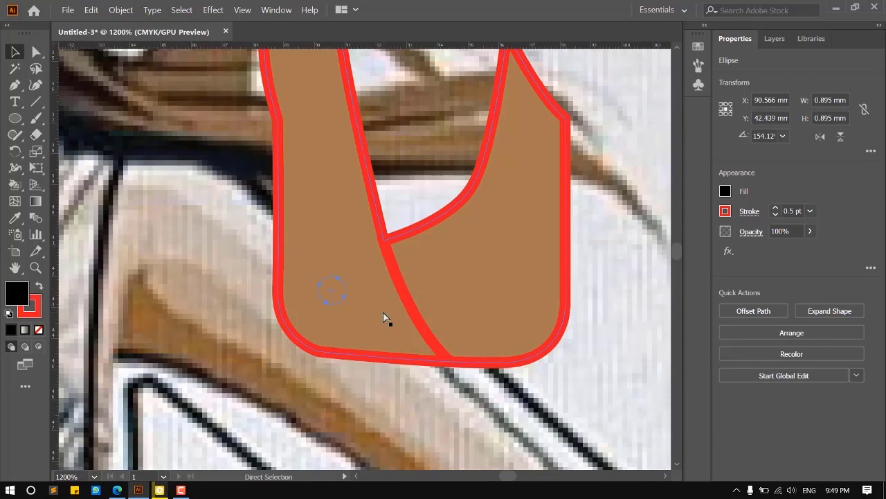
key("v")
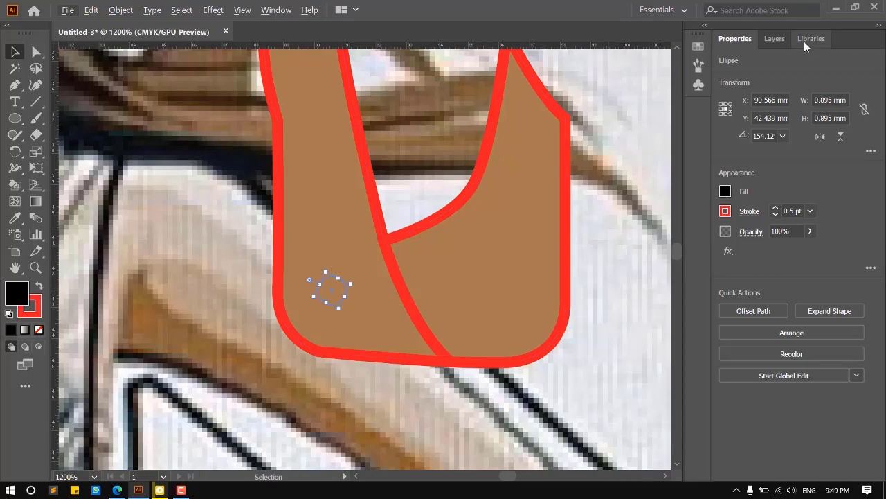
Bring the collar button's ellipse to the top of Layer 1's stacking order, above the collar paths.
left_click(775, 39)
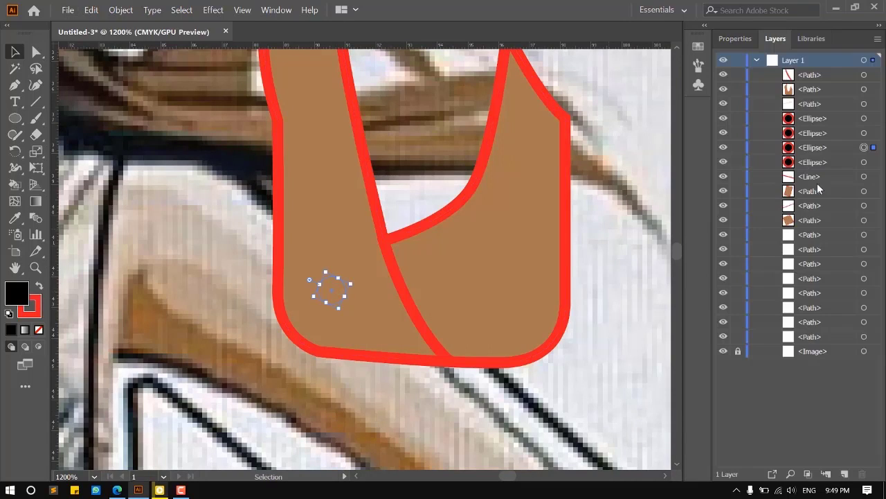
left_click(822, 148)
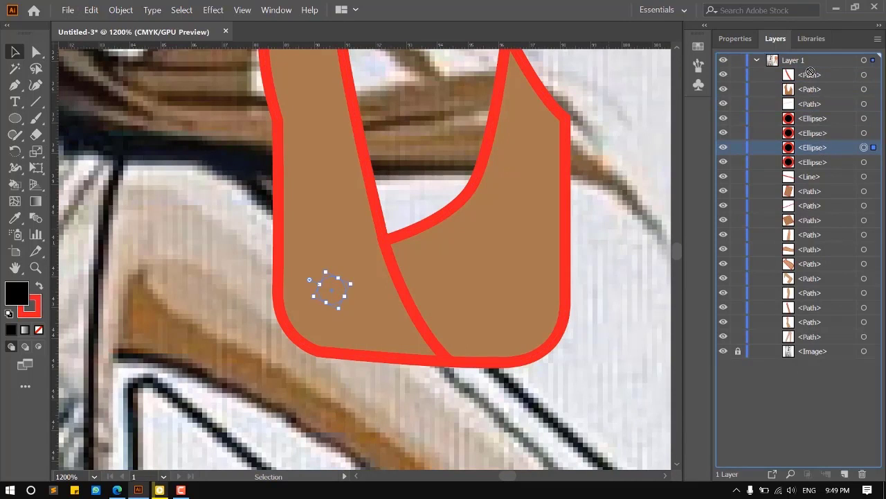
left_click_drag(809, 72, 809, 69)
scroll(397, 295, "up", 2)
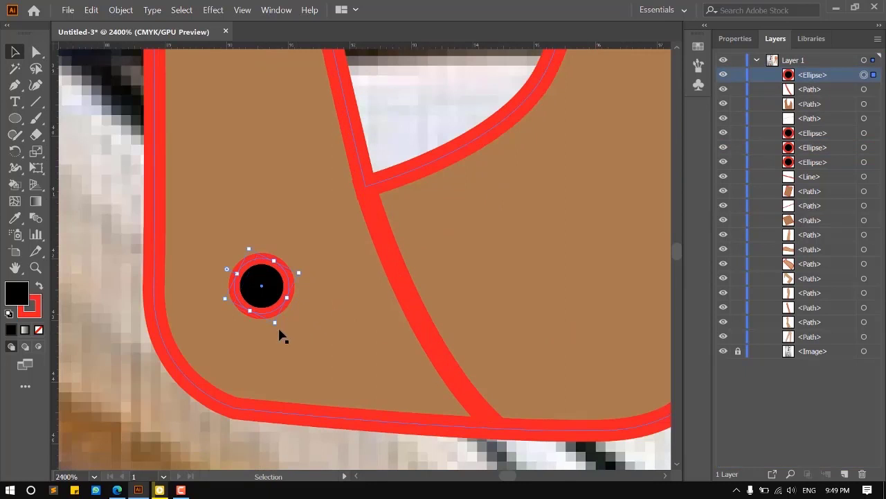
Enlarge the collar button slightly and place a copy of it on the other side of the front-opening curve.
left_click_drag(276, 323, 307, 347)
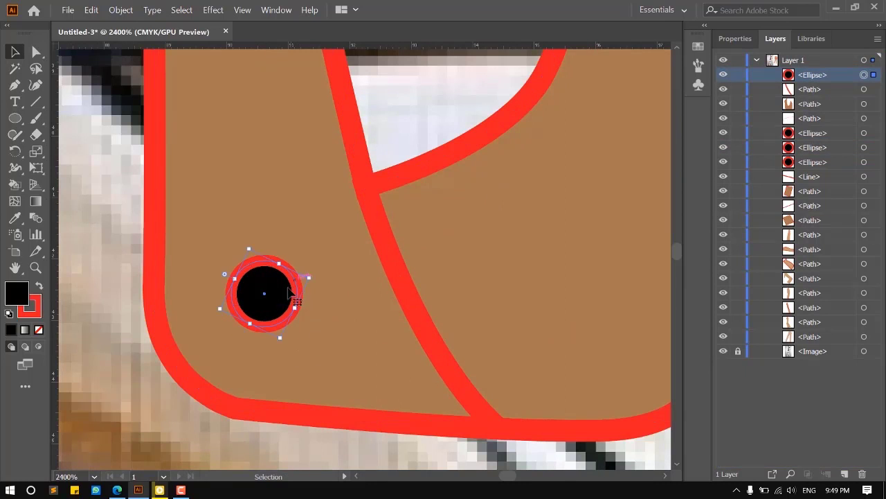
left_click_drag(281, 303, 609, 311)
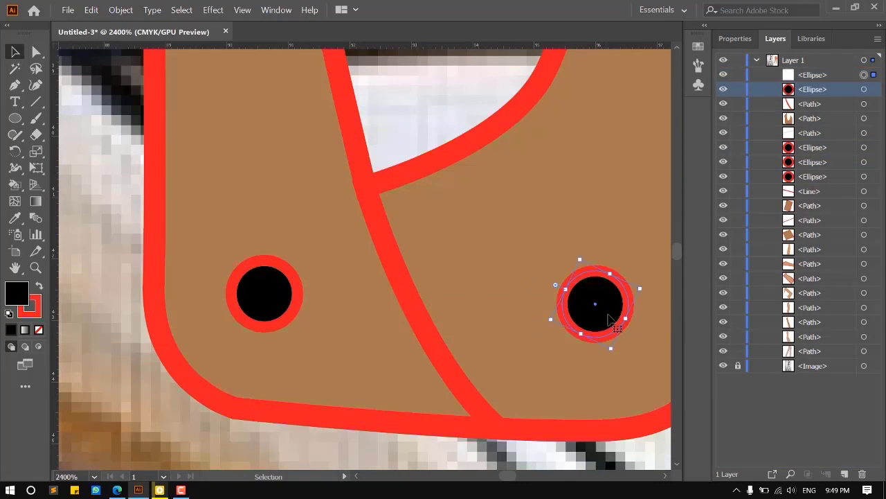
scroll(460, 364, "down", 4)
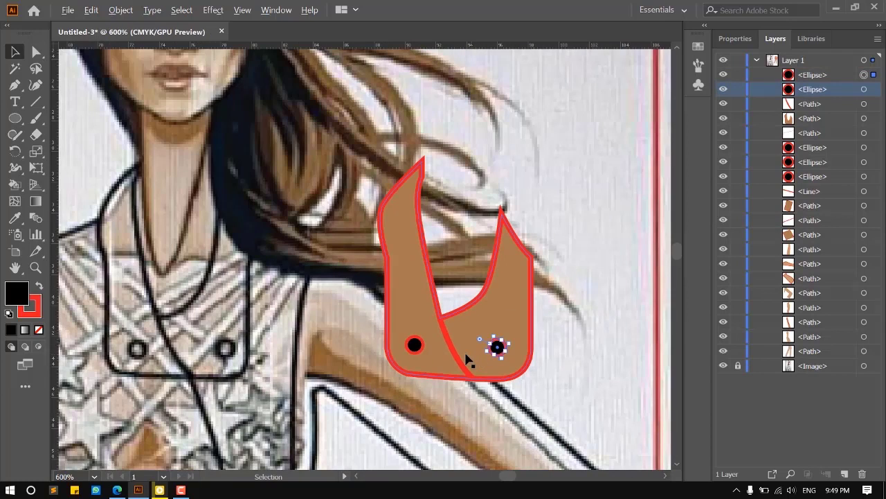
Group the separate collar shape, its front-opening curve and both collar buttons.
scroll(468, 359, "up", 2)
scroll(439, 340, "down", 3)
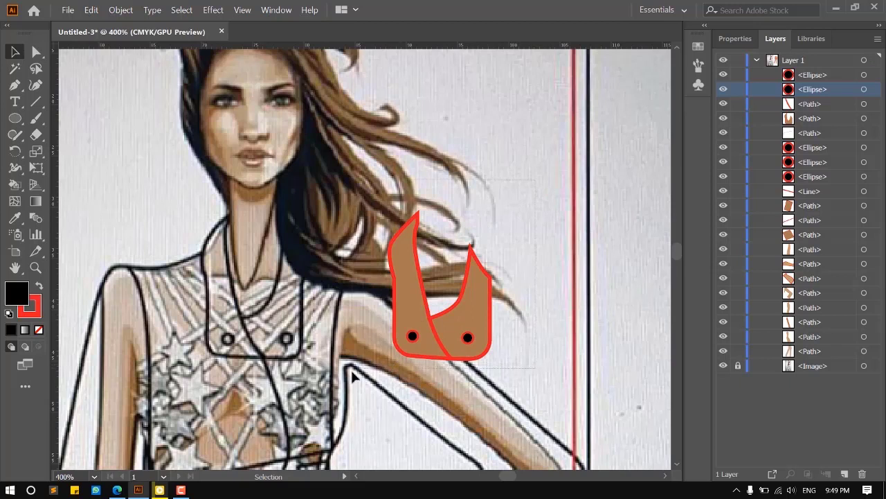
left_click_drag(351, 371, 354, 375)
scroll(286, 349, "down", 3)
left_click_drag(504, 368, 401, 339)
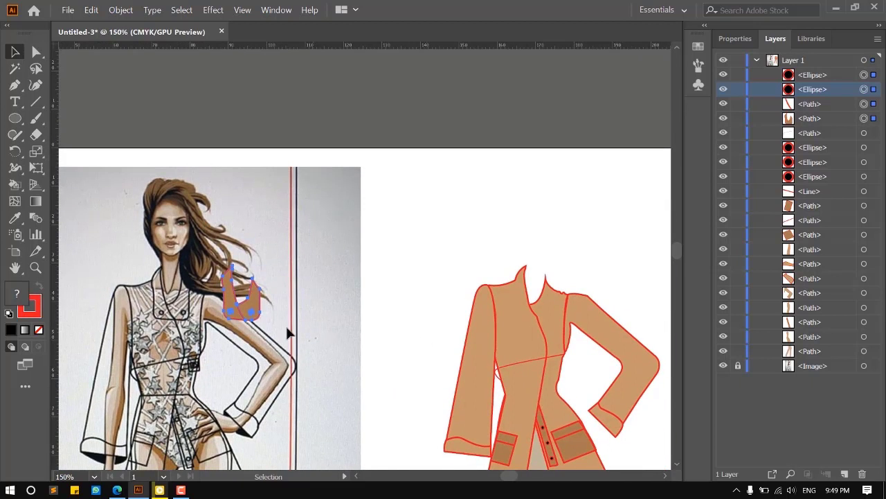
scroll(245, 314, "up", 2)
scroll(142, 270, "down", 2)
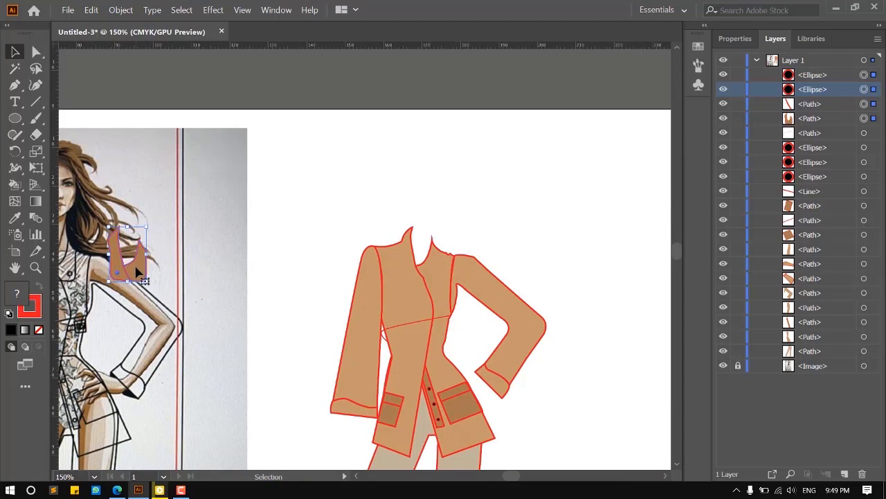
right_click(141, 268)
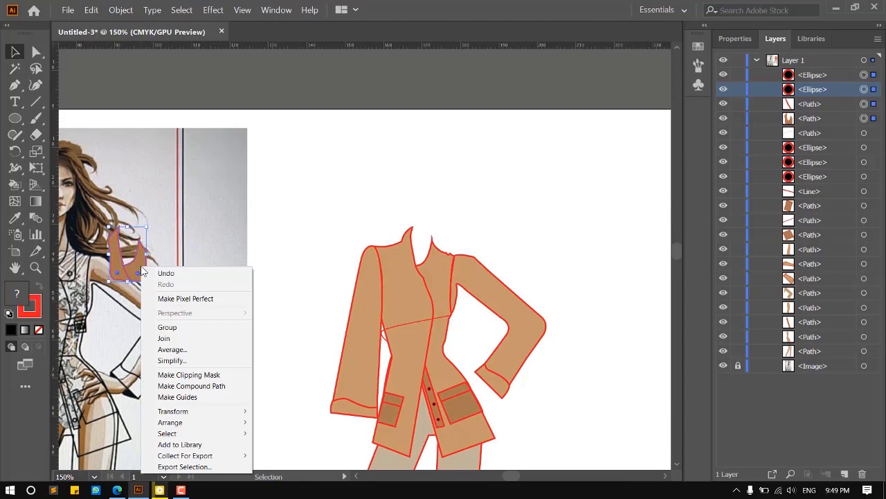
left_click(176, 328)
Place a copy of the collar group on the traced jacket's neckline, aligning its V point with the jacket's front opening.
mouse_move(129, 249)
left_mouse_down()
mouse_move(356, 277)
mouse_move(431, 272)
mouse_move(457, 256)
mouse_move(461, 240)
left_mouse_up()
scroll(427, 251, "up", 5)
scroll(456, 240, "up", 1)
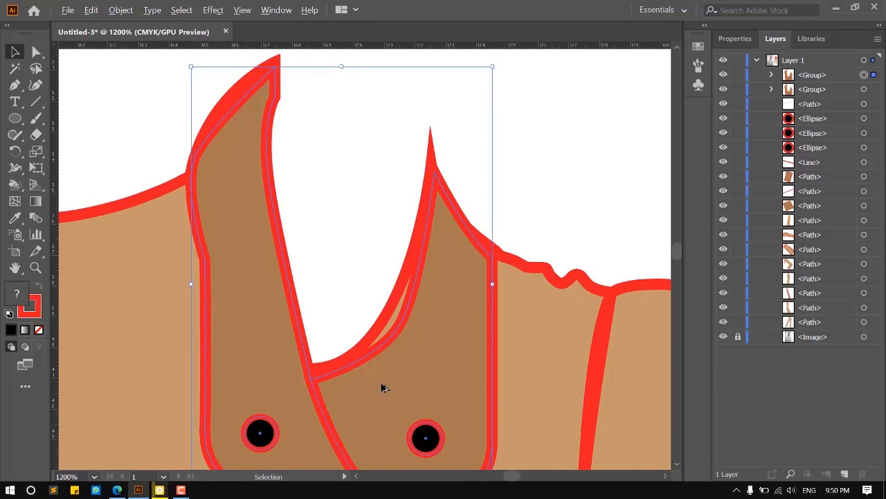
scroll(380, 381, "up", 2)
left_click_drag(346, 381, 318, 391)
scroll(308, 400, "down", 2)
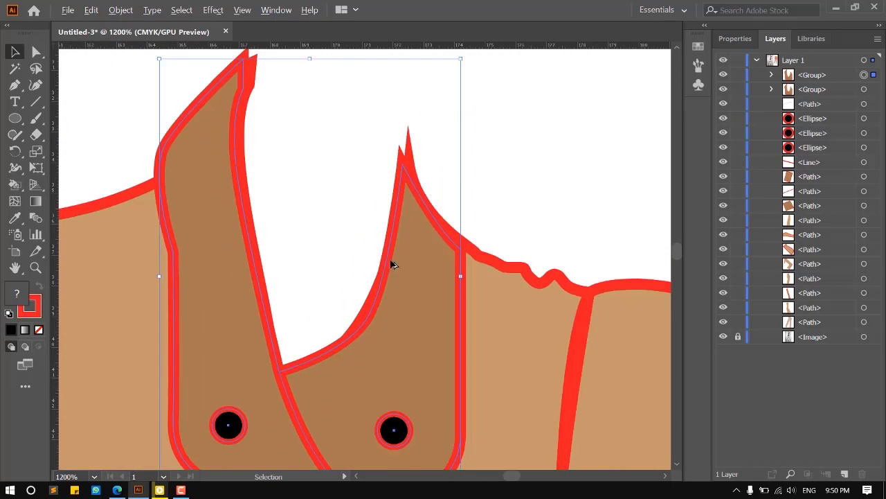
left_click(521, 154)
scroll(485, 168, "down", 1)
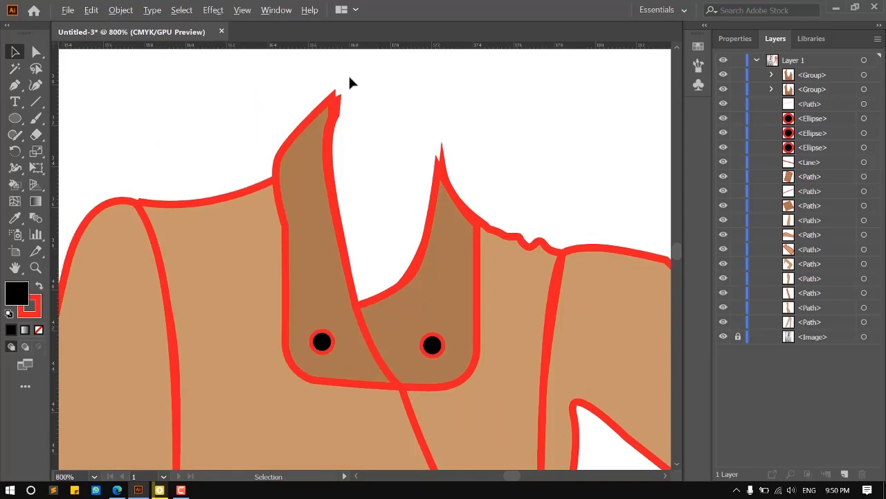
Nudge the copied collar group so its pointed tip lines up with the jacket's neckline tip.
scroll(349, 83, "up", 5)
left_click(302, 135)
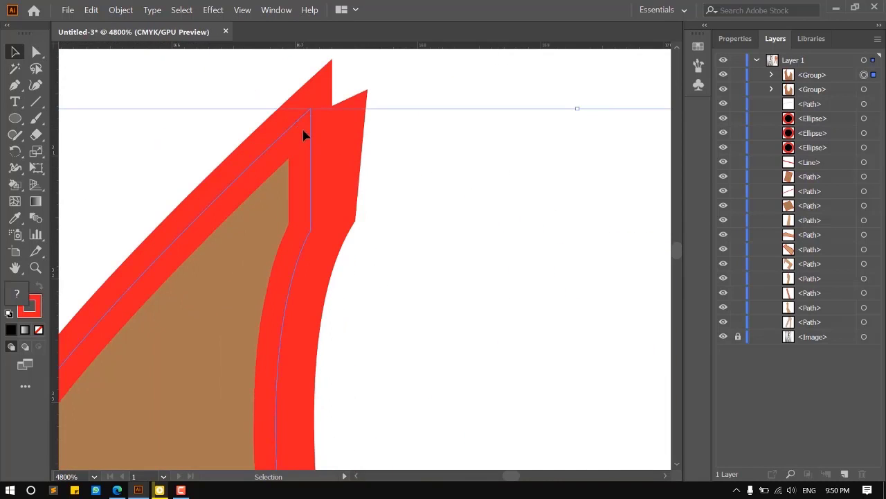
left_click_drag(302, 136, 323, 142)
scroll(325, 159, "down", 1)
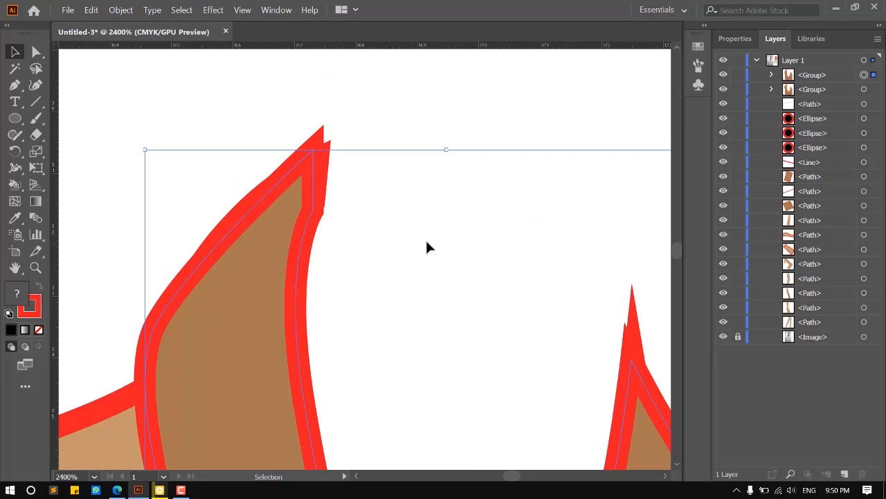
Set the stroke corners of the whole traced jacket and trousers, including the collar, to Round Join.
scroll(425, 238, "down", 5)
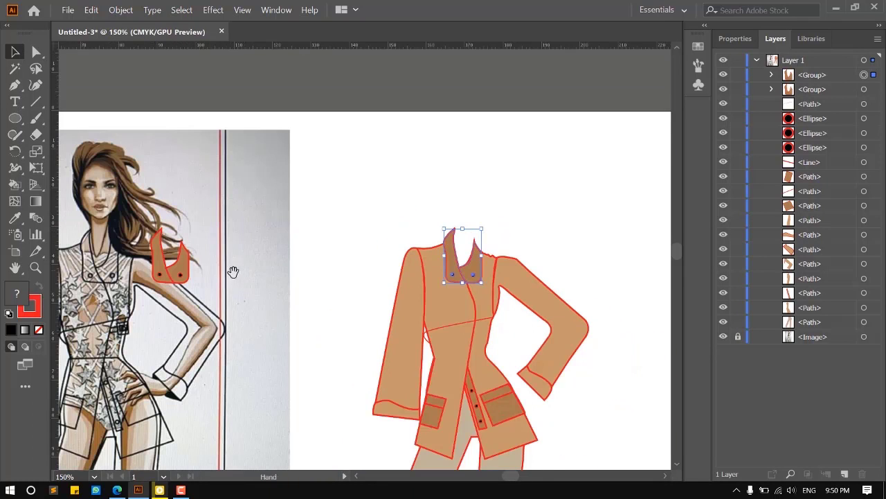
left_click_drag(247, 295, 320, 178)
left_click_drag(356, 319, 337, 227)
left_click_drag(381, 351, 360, 354)
scroll(381, 349, "down", 2)
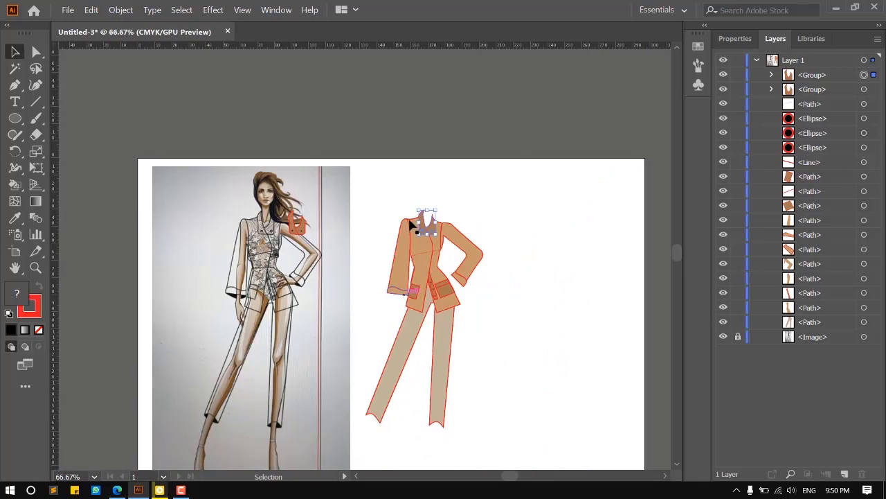
left_click_drag(503, 401, 524, 438)
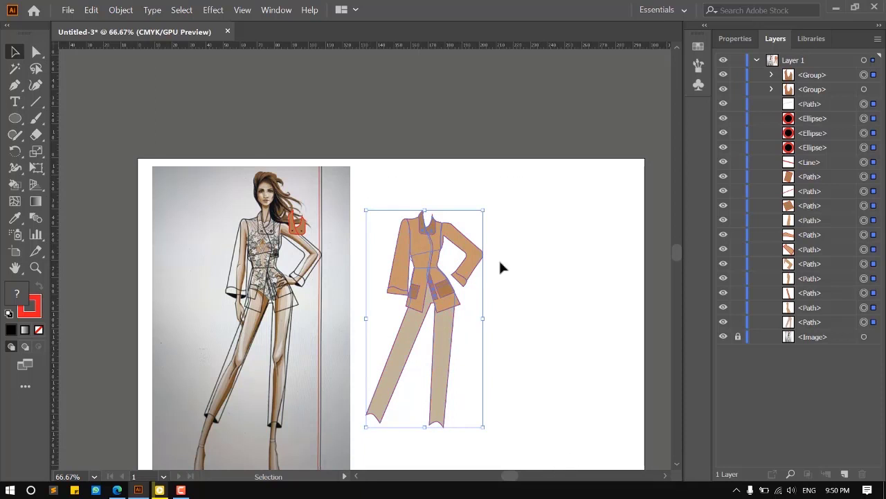
scroll(428, 200, "up", 4)
scroll(427, 201, "up", 3)
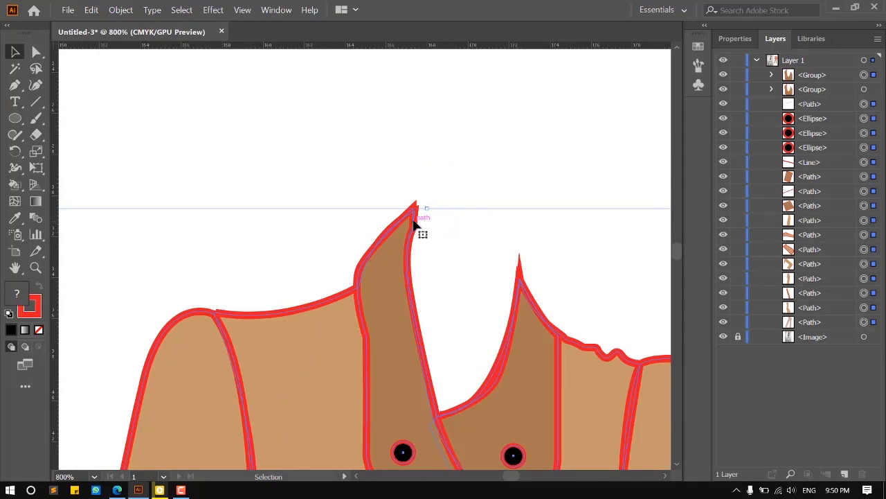
left_click(732, 39)
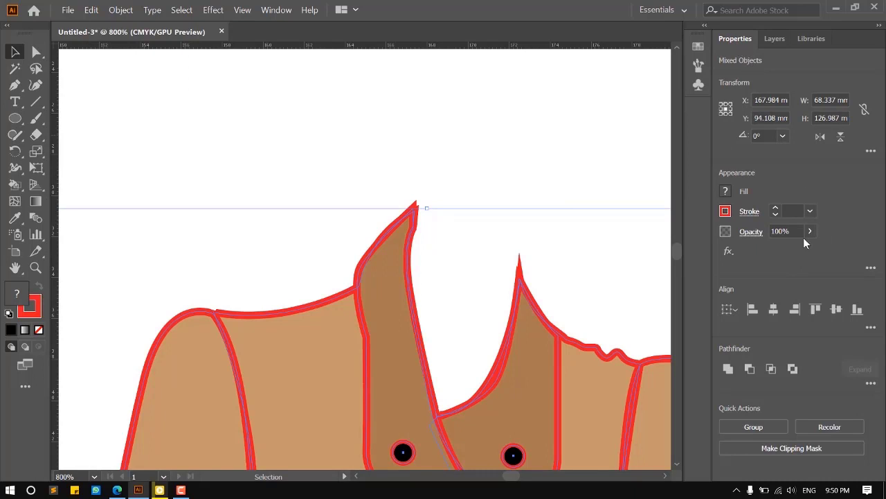
left_click(750, 212)
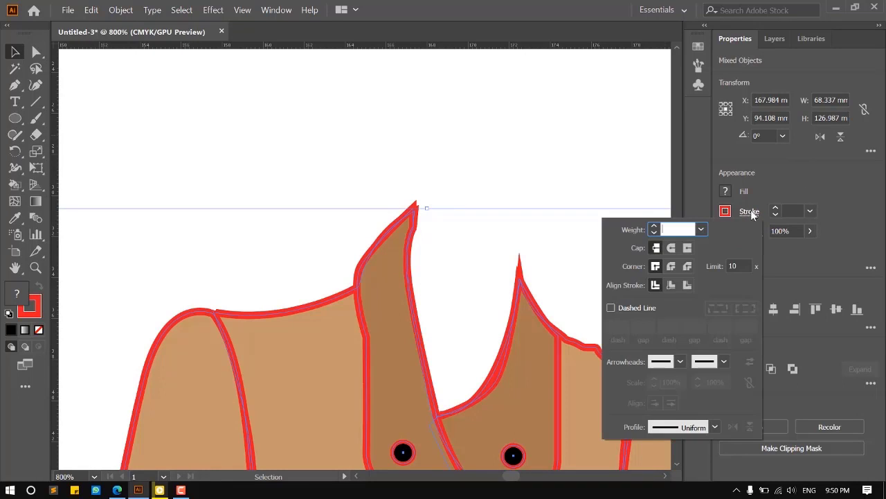
left_click(671, 267)
scroll(516, 256, "up", 2)
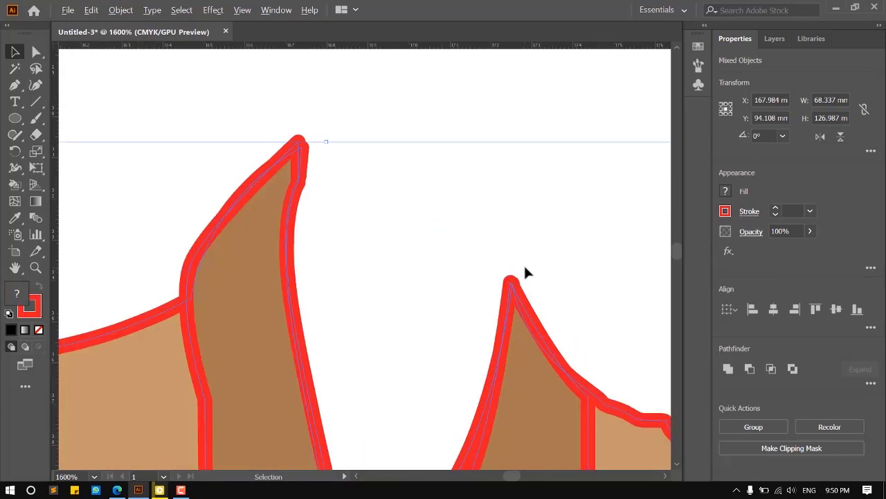
scroll(525, 272, "up", 1)
scroll(416, 229, "down", 2)
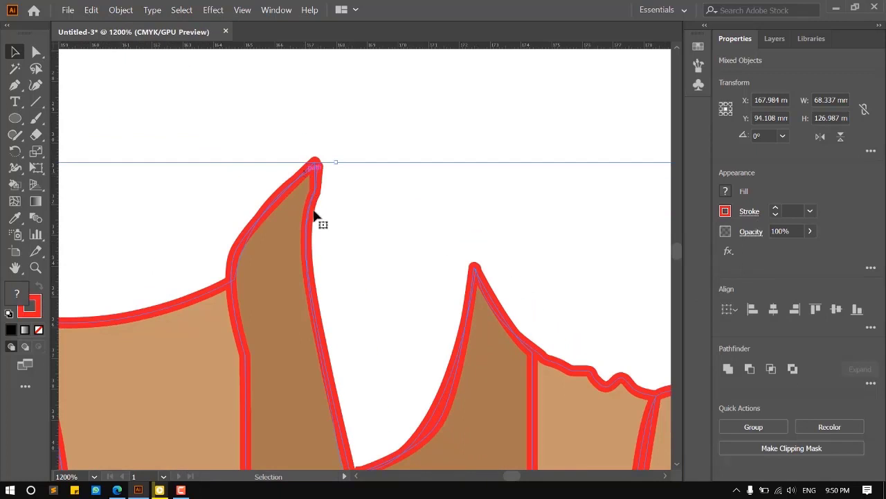
Duplicate the complete jacket and trousers drawing, placing the copy to the right of the original.
scroll(326, 224, "down", 2)
scroll(450, 311, "down", 3)
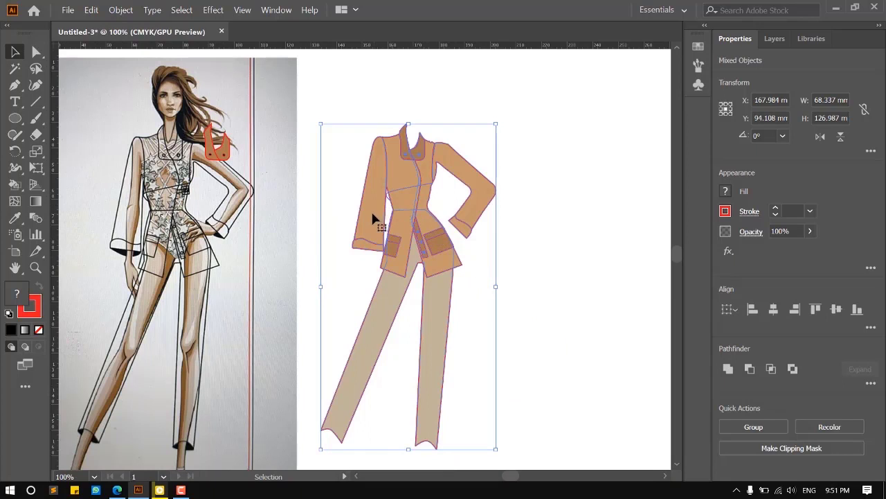
left_click(346, 92)
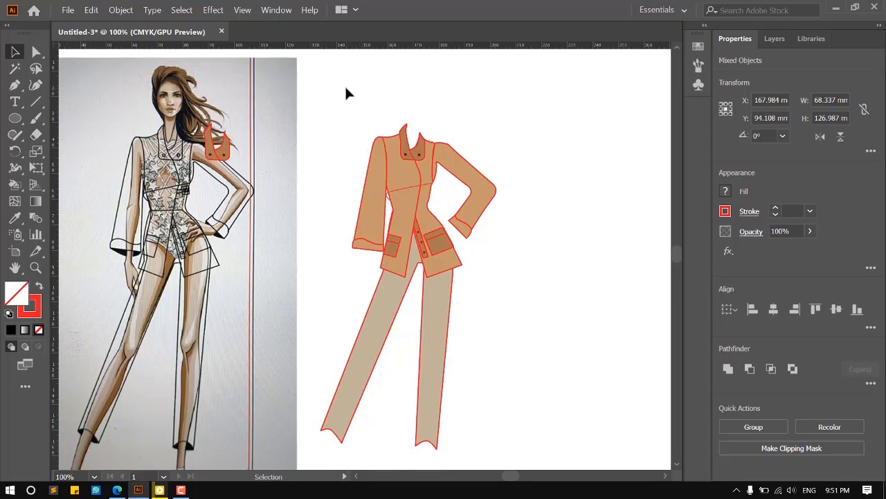
left_click_drag(352, 81, 494, 357)
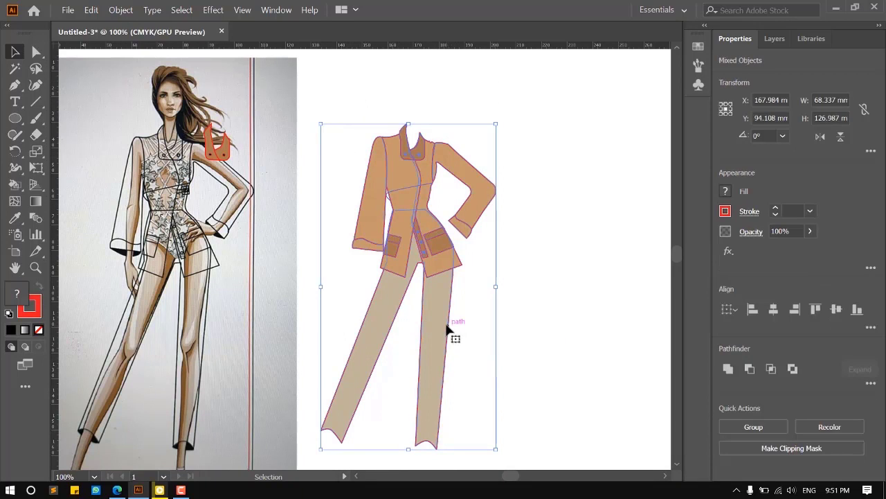
left_click_drag(443, 332, 622, 350)
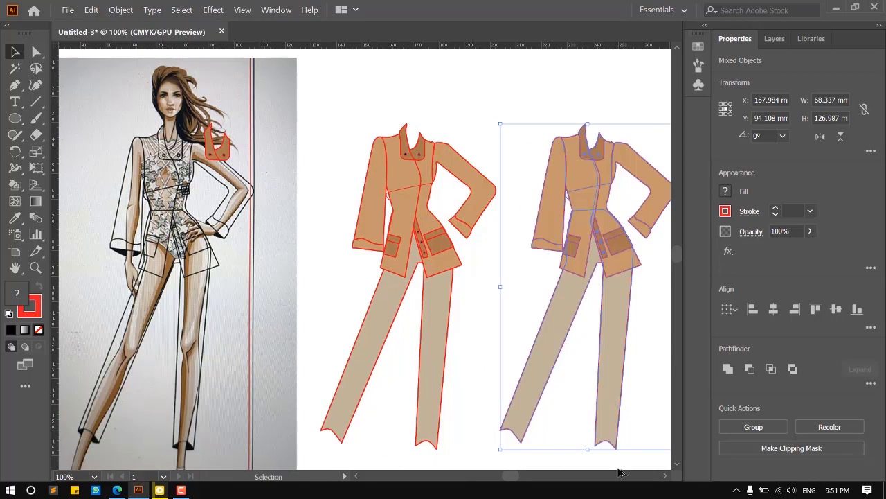
Set the stroke colour of the whole duplicated jacket and trousers drawing to black.
left_click(725, 212)
left_click(604, 261)
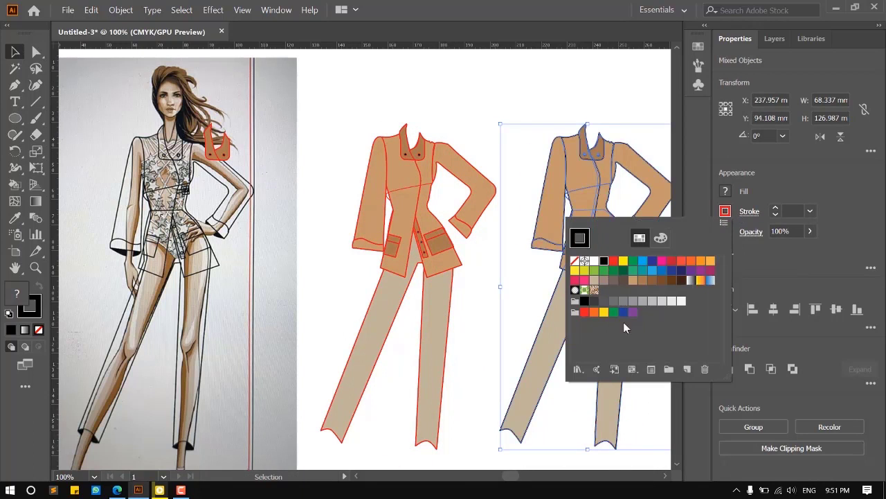
key("Escape")
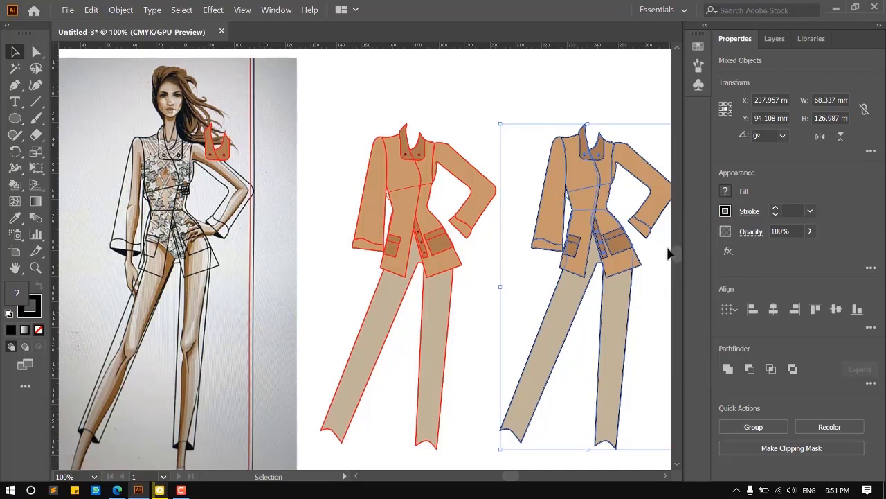
Try a uniform 1 pt stroke weight on the whole duplicated jacket and trousers.
left_click(810, 211)
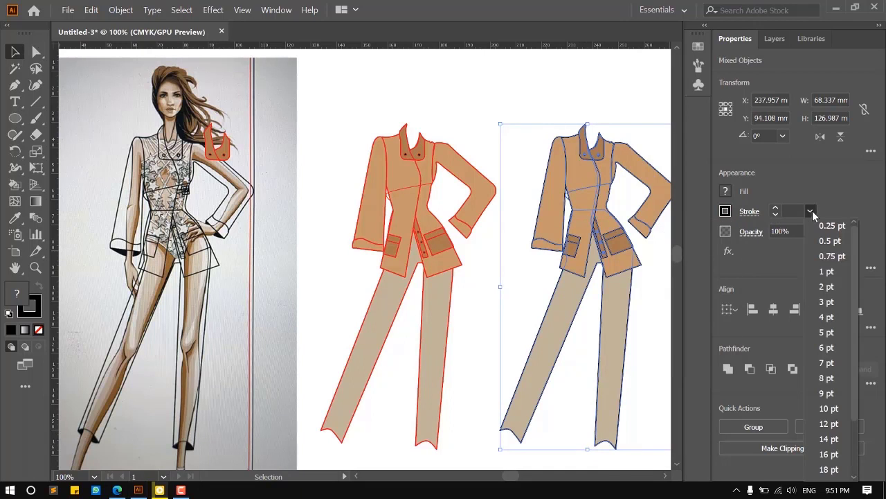
left_click(835, 272)
scroll(574, 187, "up", 4)
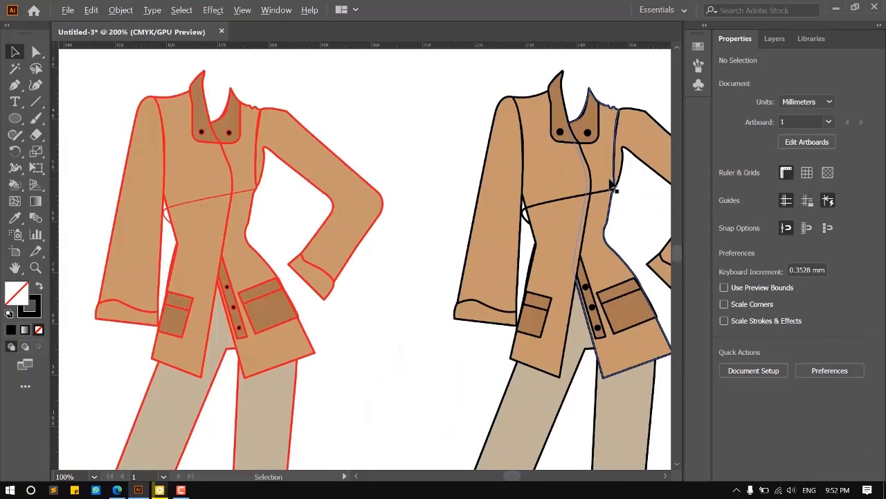
scroll(600, 354, "up", 2)
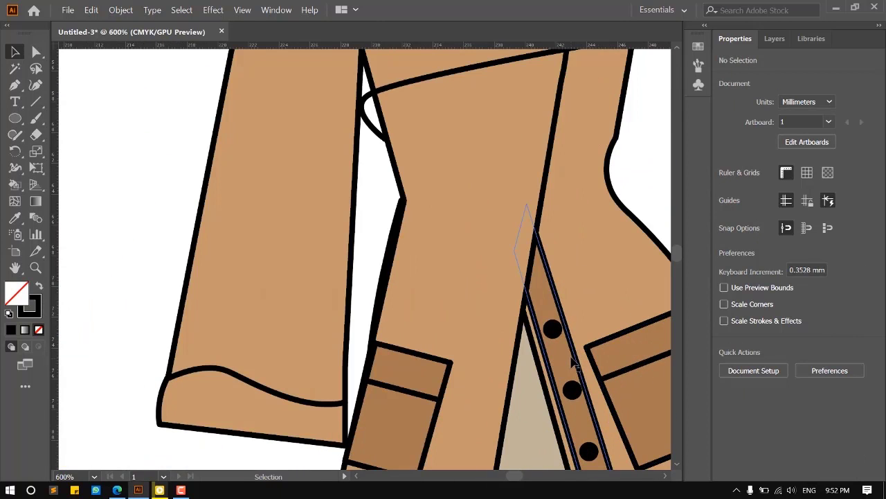
key("ctrl+a")
scroll(565, 350, "down", 1)
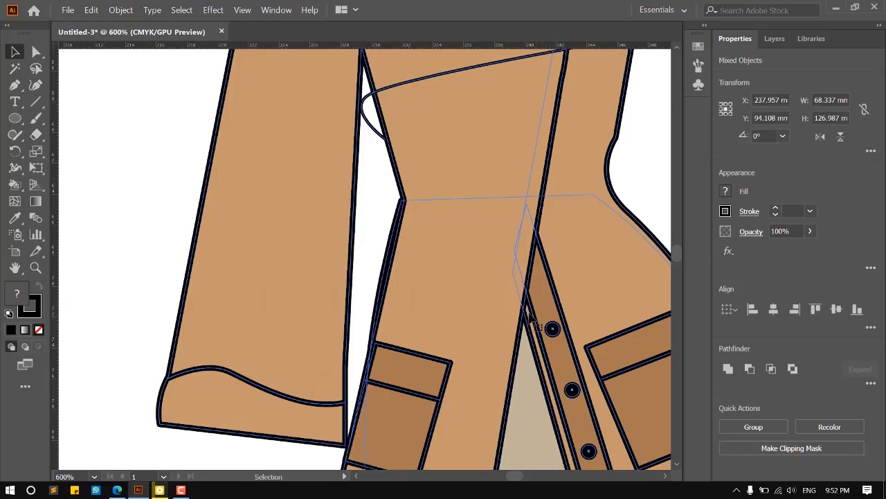
scroll(516, 308, "down", 3)
left_click(398, 119)
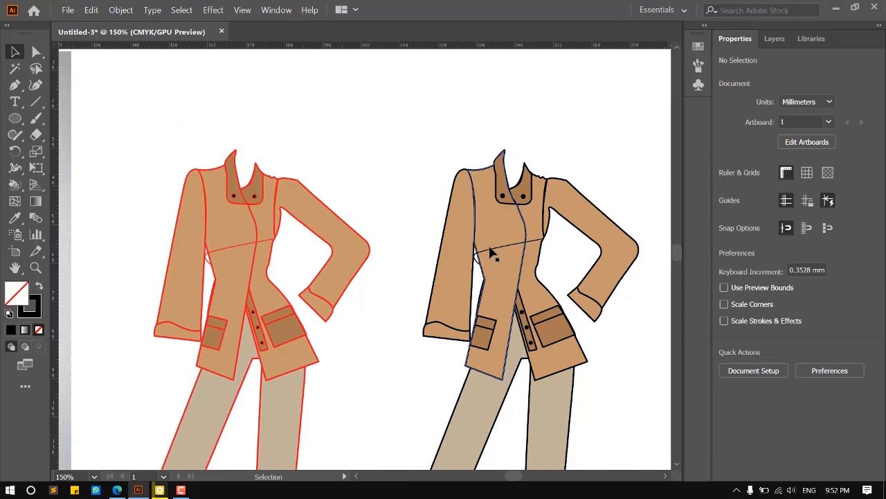
Set the stroke weight of the chest seam line on the black-outlined jacket to 1 pt.
scroll(495, 251, "up", 2)
left_click(501, 251)
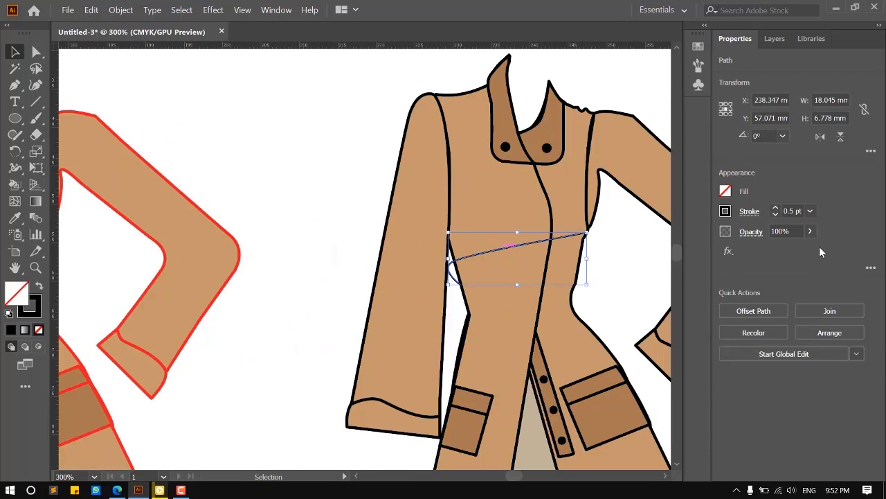
left_click(810, 211)
left_click(827, 257)
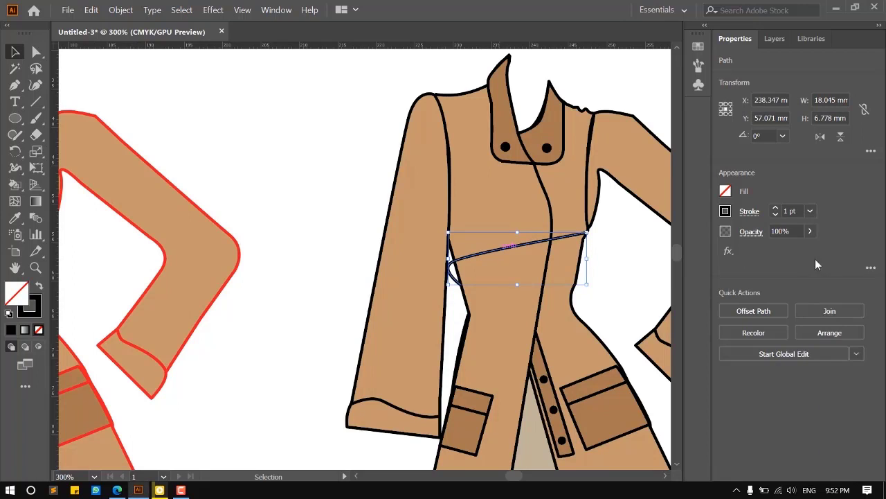
left_click(306, 138)
Place the 23432101-flower-pattern-on-the-fabric-red-cloth image about 47 mm wide between the sketch and the red-outlined jacket, and embed it.
scroll(543, 248, "down", 2)
key("space")
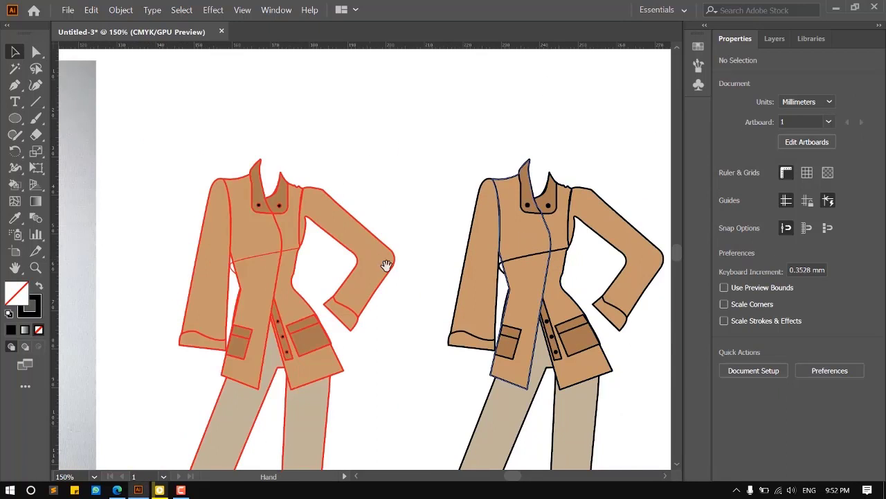
left_click_drag(378, 263, 553, 233)
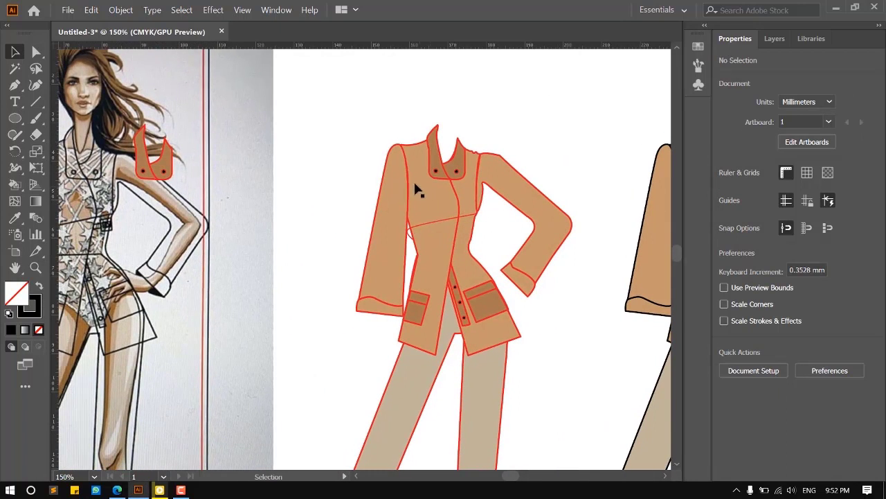
left_click(383, 254)
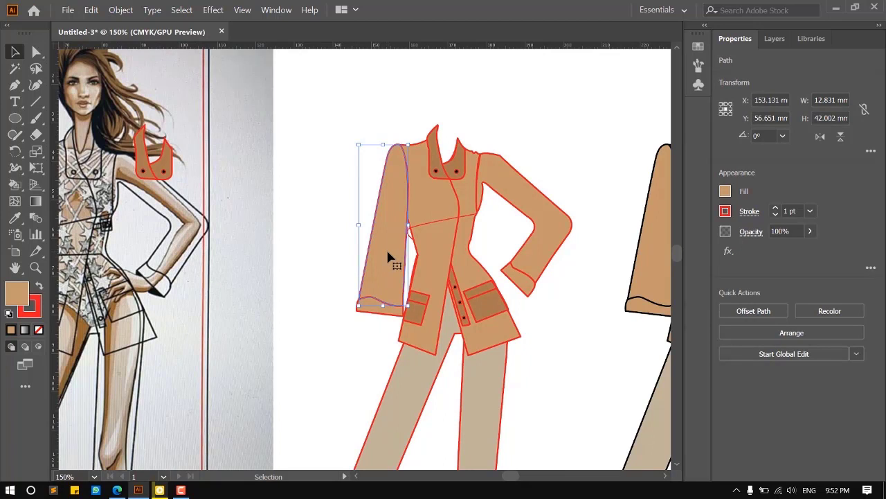
left_click(297, 101)
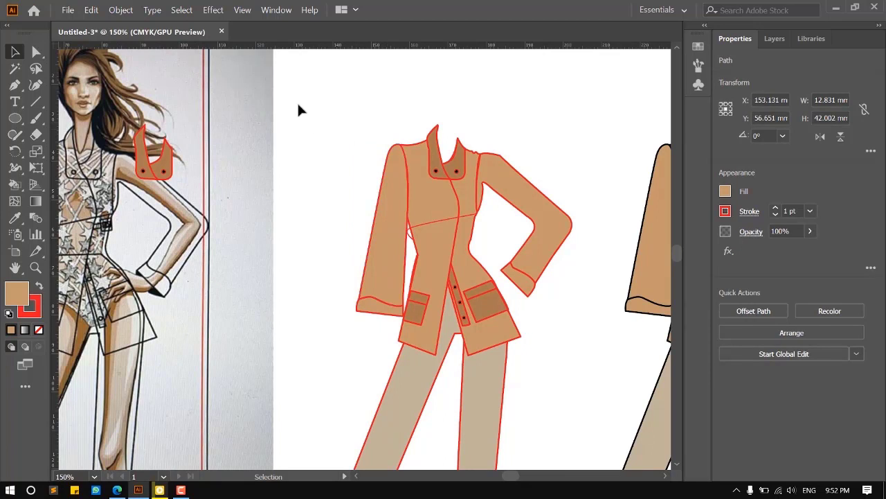
left_click(68, 9)
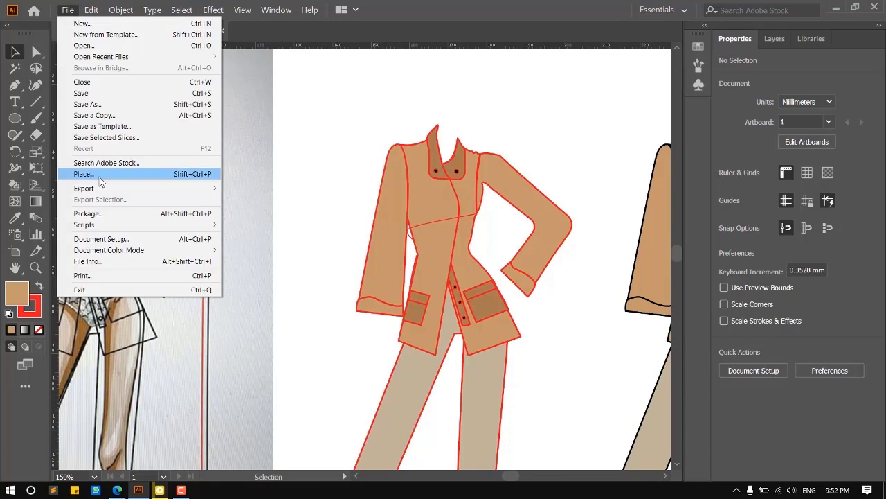
left_click(124, 174)
scroll(280, 186, "down", 2)
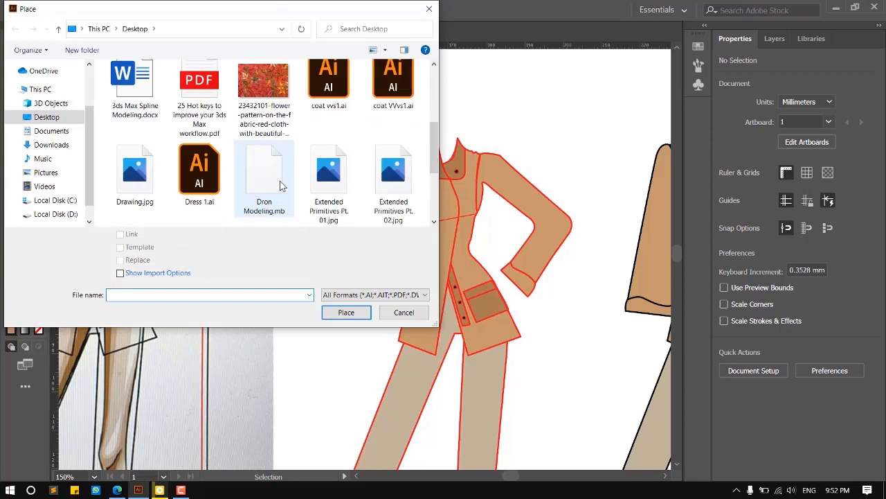
left_click(267, 79)
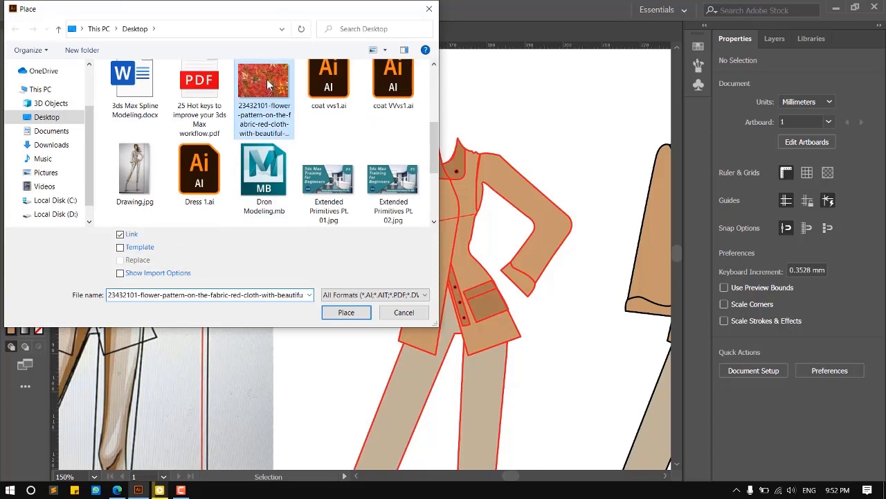
left_click(346, 312)
left_click_drag(204, 116, 394, 346)
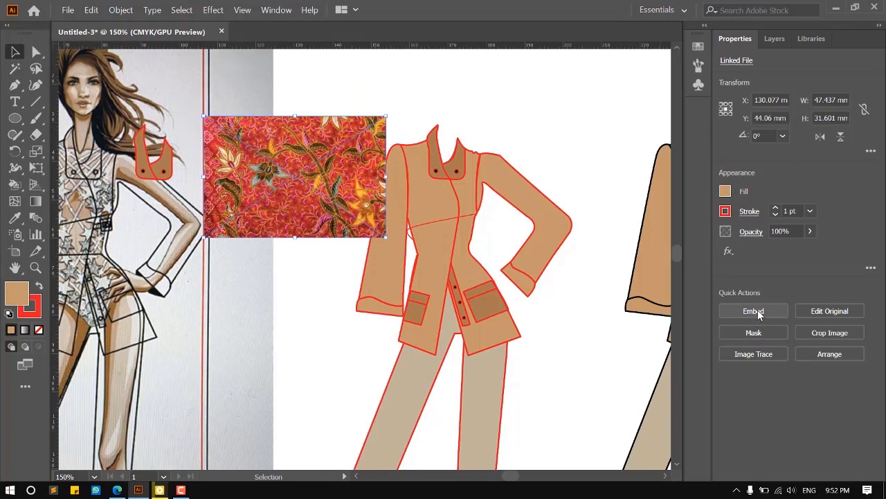
left_click(757, 309)
Move the embedded flower fabric image off the artboard, into the empty area above it.
scroll(359, 276, "up", 2)
scroll(359, 276, "up", 3)
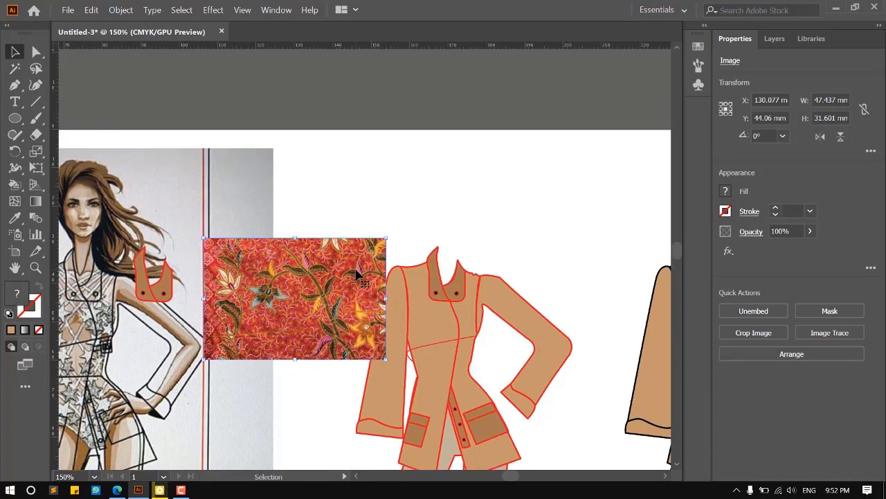
left_click_drag(308, 287, 384, 103)
left_click_drag(534, 200, 386, 196)
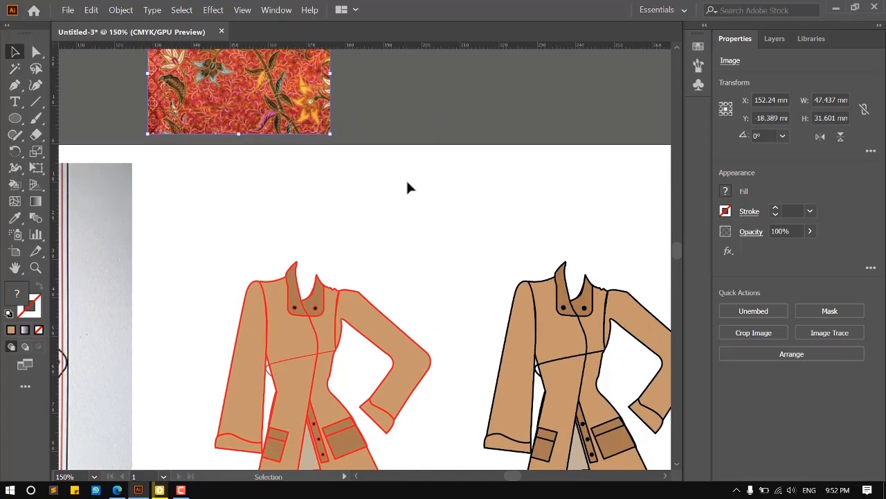
Duplicate the flower fabric image beside the red-outlined jacket and rotate the copy to about 76°.
scroll(418, 167, "down", 1)
left_click_drag(300, 105, 244, 252)
left_click_drag(307, 210, 204, 154)
scroll(271, 284, "up", 1)
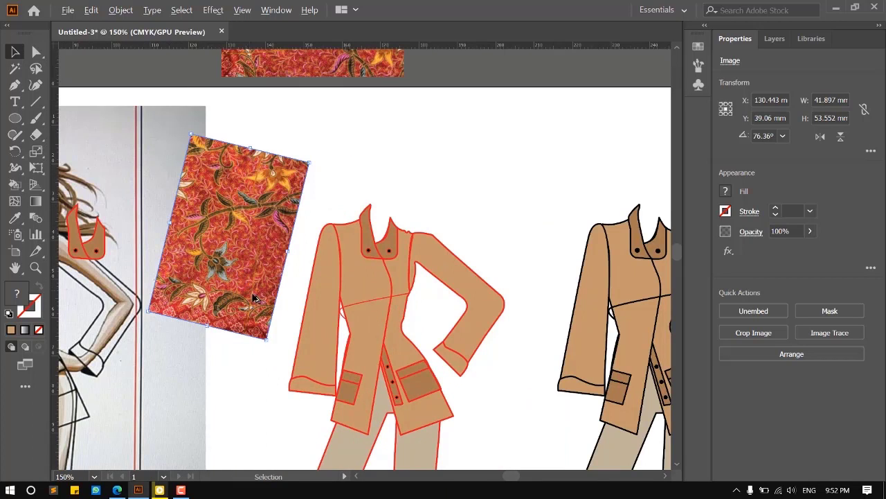
Place the rotated fabric copy over the red-outlined jacket's left sleeve and scale it down to about 38 by 51 mm overall.
scroll(253, 298, "up", 1)
left_click_drag(259, 293, 368, 374)
scroll(425, 313, "up", 1)
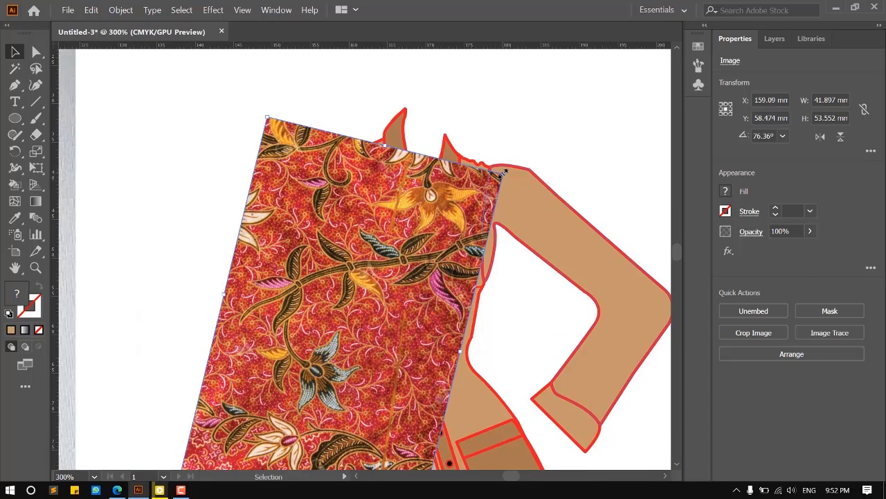
left_click_drag(501, 173, 473, 185)
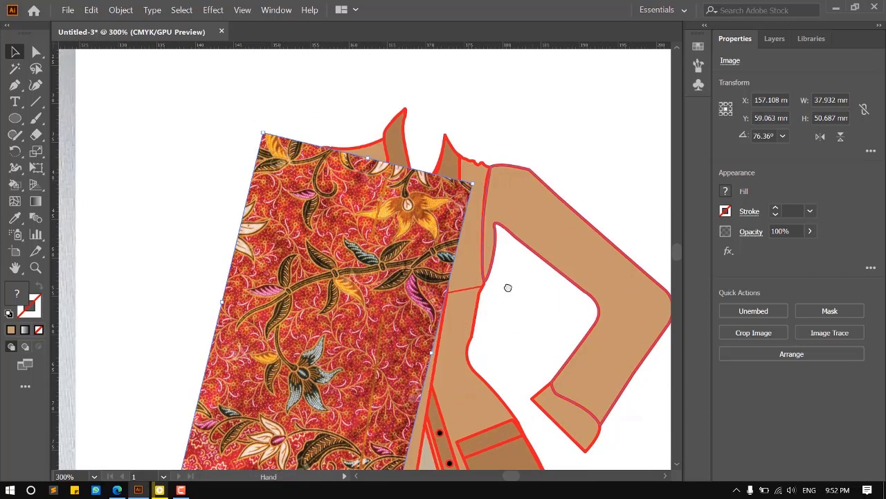
scroll(506, 289, "down", 2)
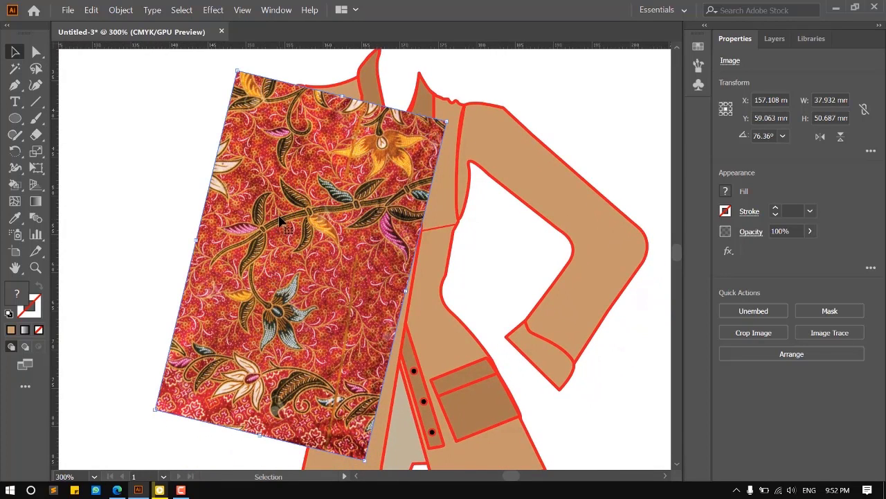
Shift the rotated fabric image aside to uncover the jacket's left sleeve and locate the sleeve path in the layer stack.
left_click(775, 38)
left_click_drag(392, 207, 275, 227)
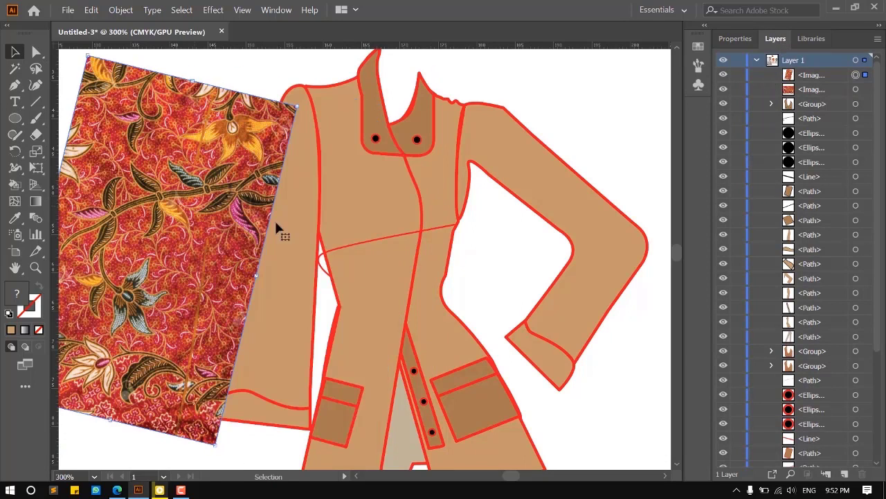
left_click(286, 273)
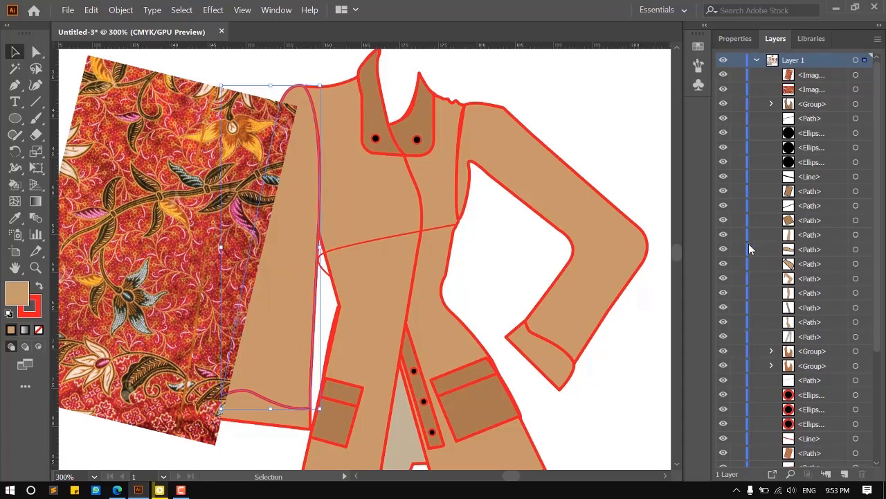
scroll(750, 249, "down", 5)
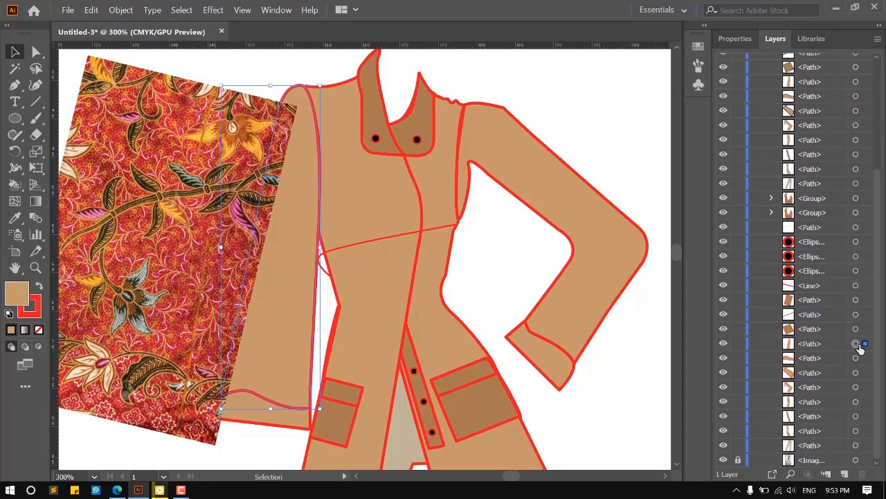
scroll(817, 277, "up", 5)
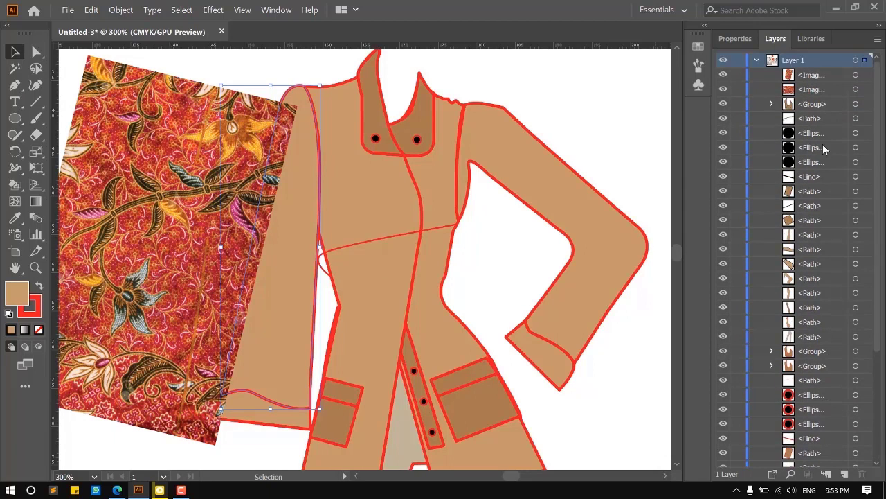
Reorder the rotated fabric image so it sits below the left sleeve and cuff paths in the layer stack.
left_click(812, 78)
left_click_drag(811, 79, 826, 424)
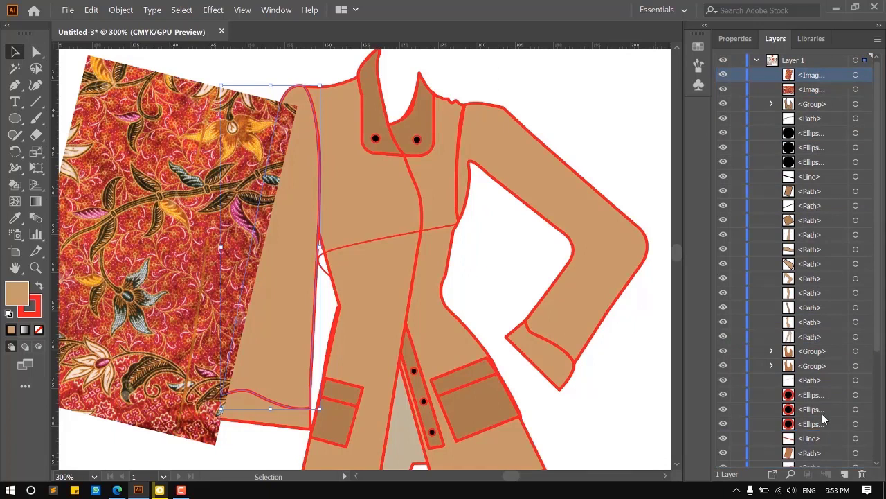
scroll(831, 313, "down", 4)
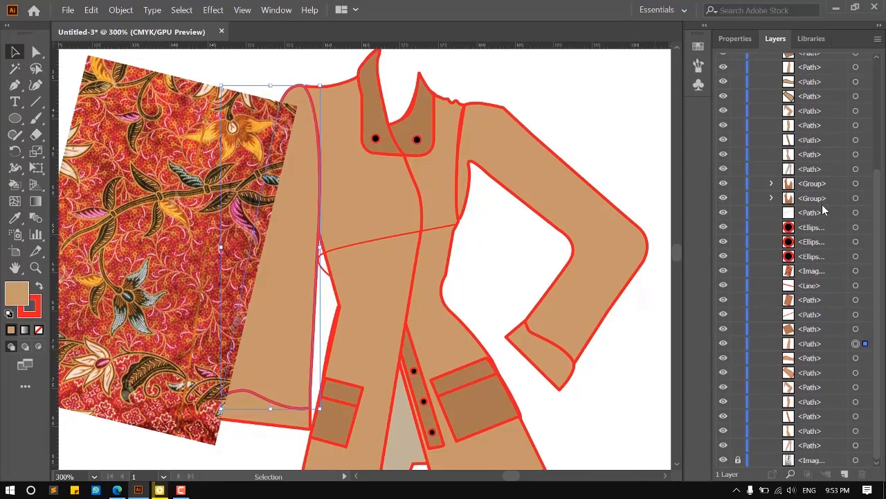
left_click(195, 69)
left_click(170, 121)
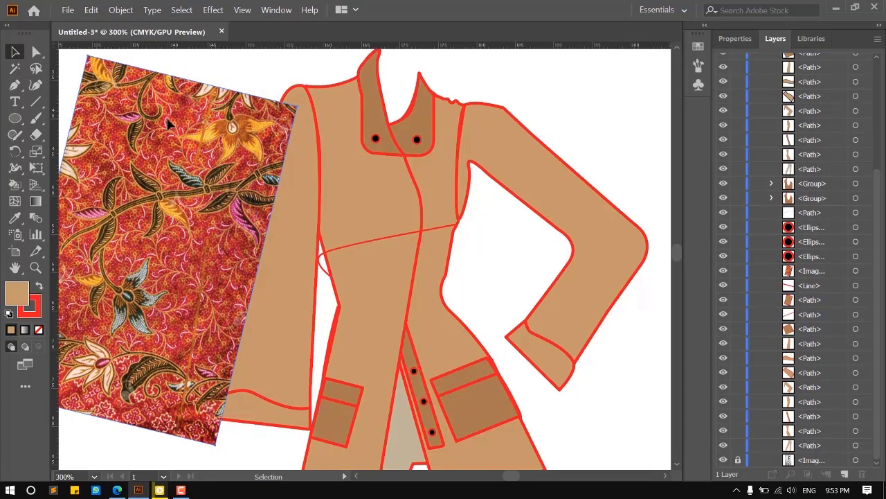
left_click_drag(817, 274, 816, 367)
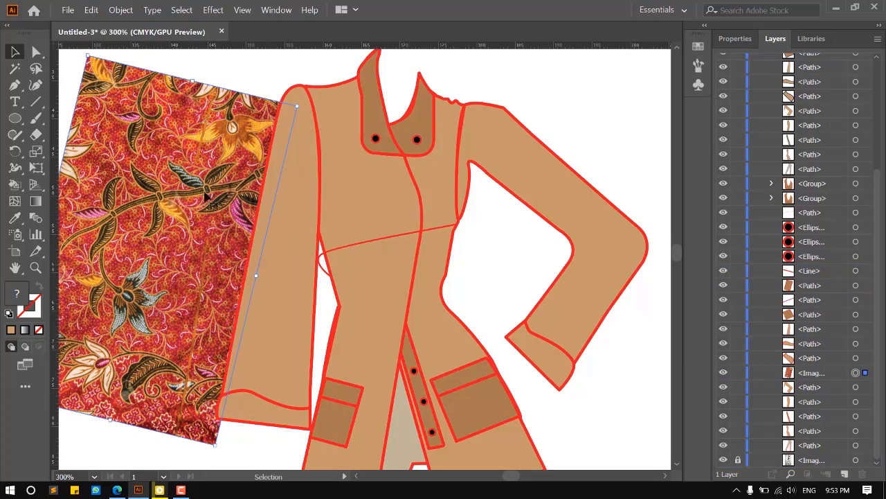
Position the rotated fabric image behind the red-outlined jacket's left sleeve and clip it to the sleeve shape with a clipping mask.
left_click_drag(204, 193, 304, 214)
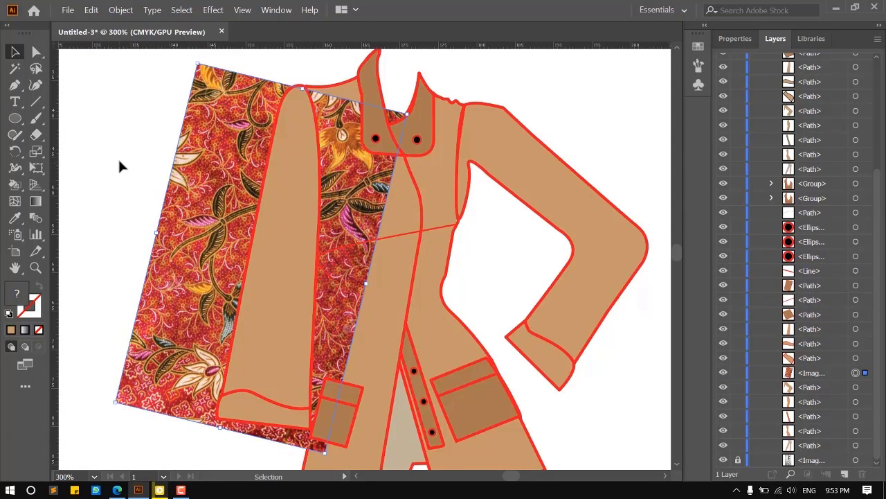
left_click(272, 227)
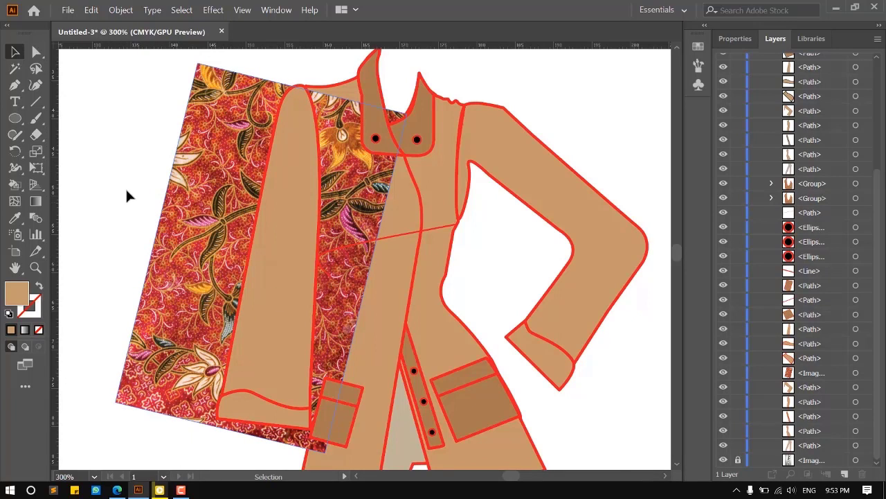
left_click(281, 284)
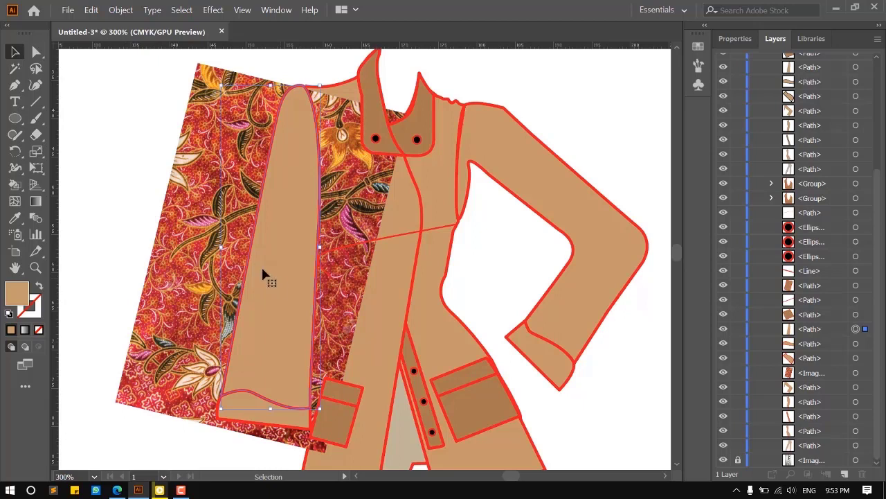
left_click(189, 269, "shift")
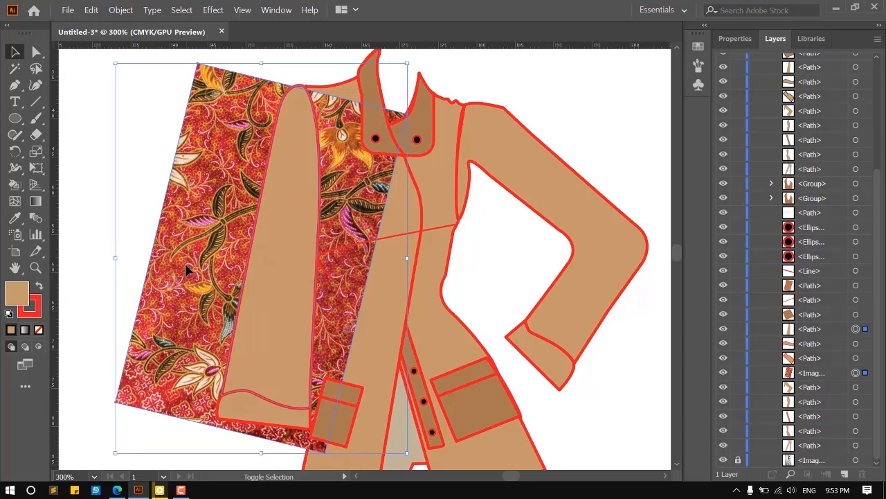
left_click(120, 9)
mouse_move(178, 354)
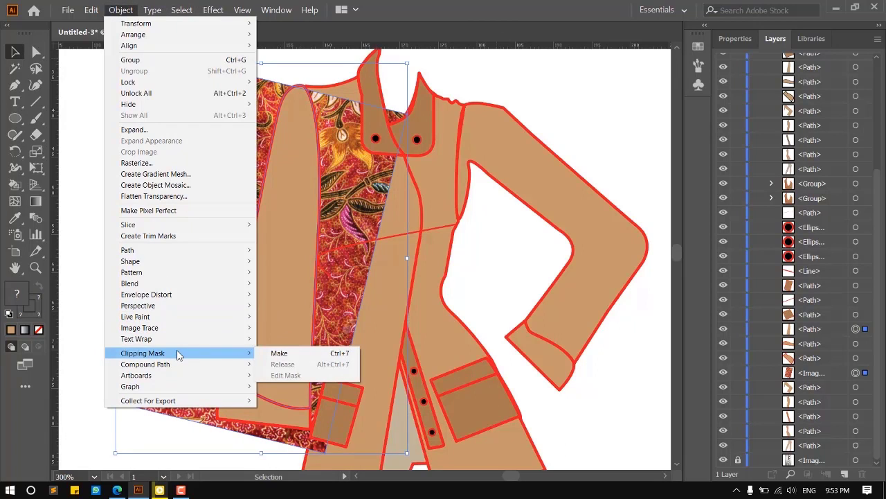
left_click(280, 354)
left_click(174, 229)
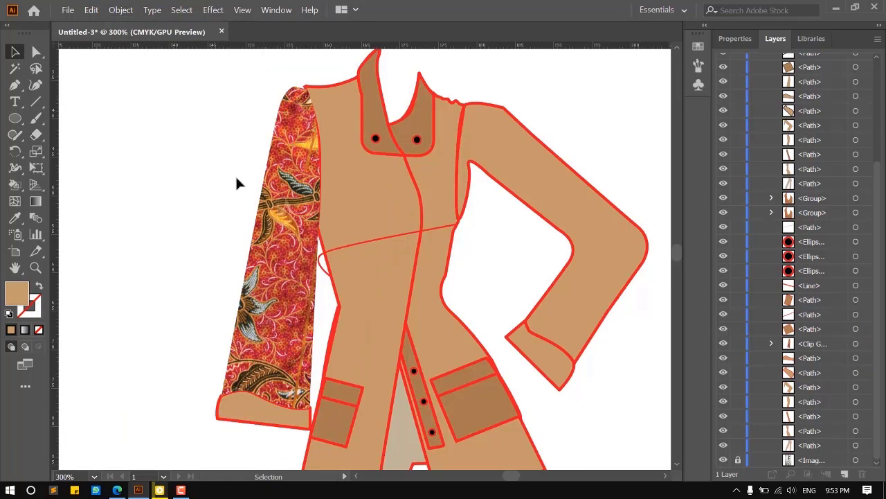
Remove the fill from all parts of the black-outlined jacket and trousers copy.
scroll(284, 100, "up", 1)
scroll(283, 100, "up", 4)
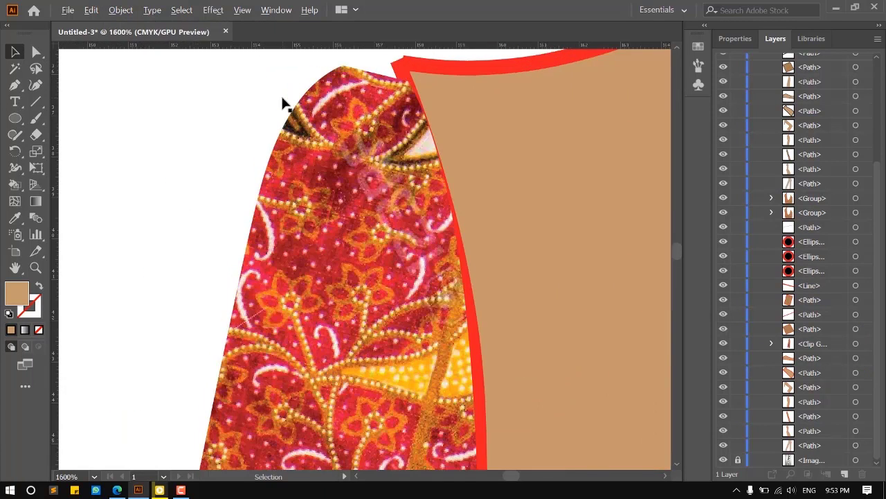
scroll(276, 132, "down", 7)
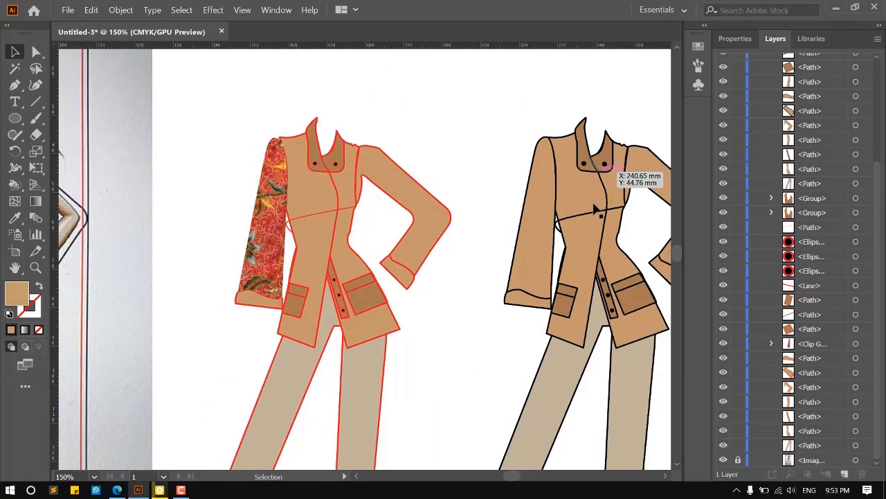
scroll(361, 196, "down", 2)
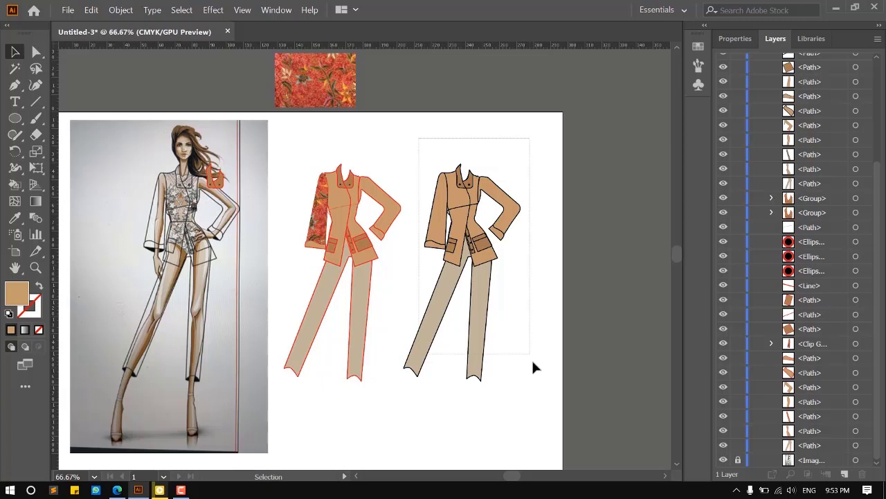
left_click_drag(533, 367, 540, 376)
left_click(734, 38)
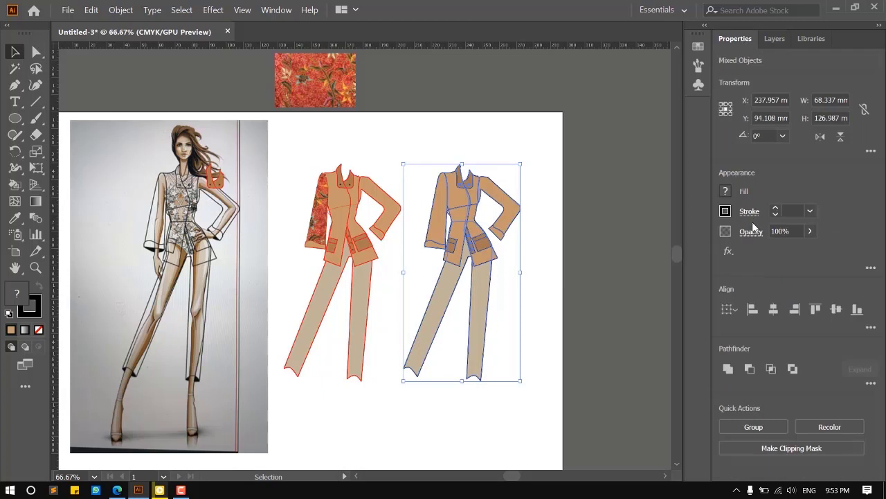
left_click(725, 193)
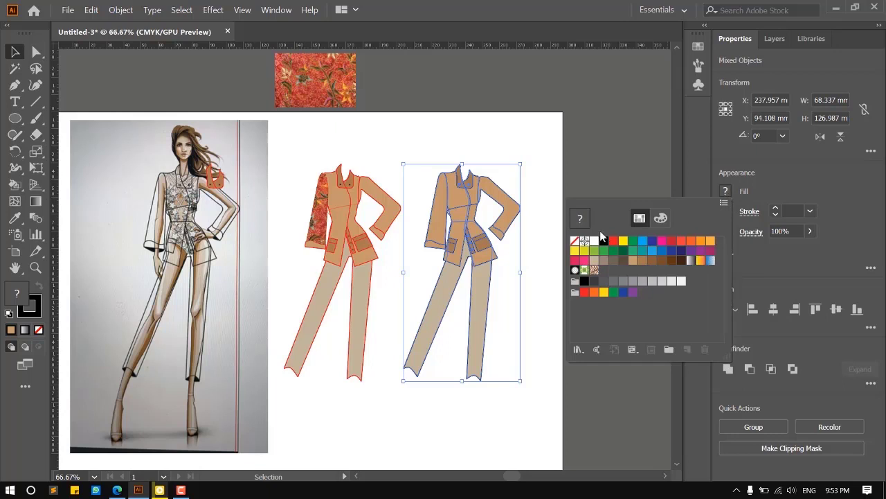
left_click(575, 242)
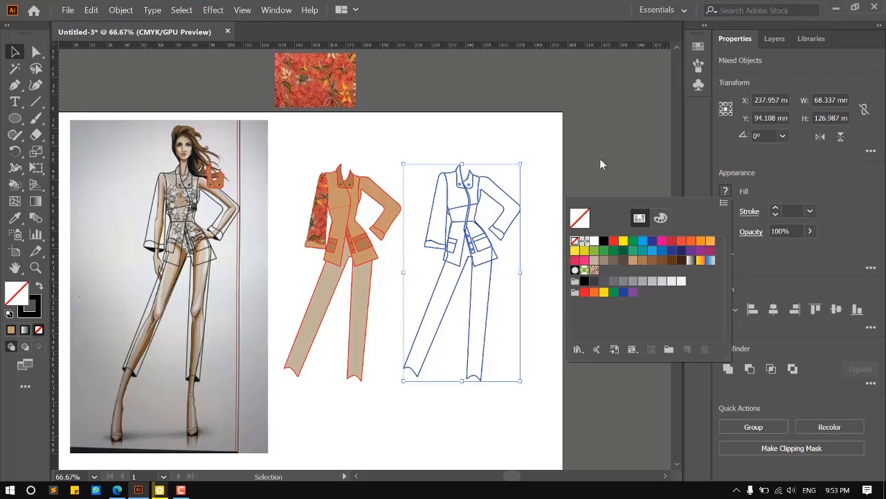
left_click(559, 5)
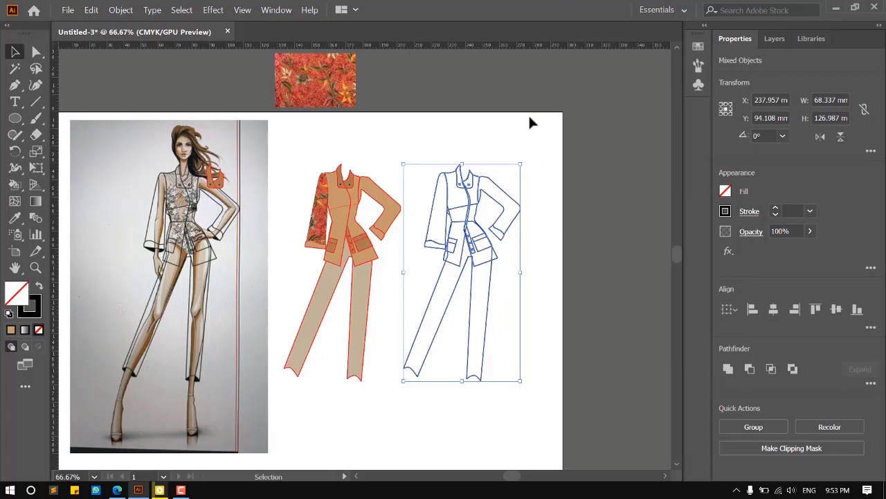
Group all parts of the unfilled black-outlined jacket and trousers.
right_click(466, 208)
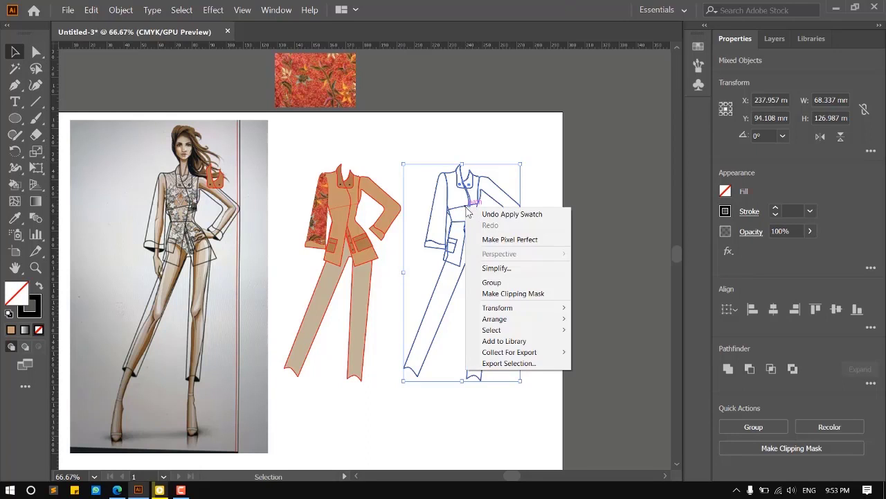
left_click(492, 282)
left_click(570, 241)
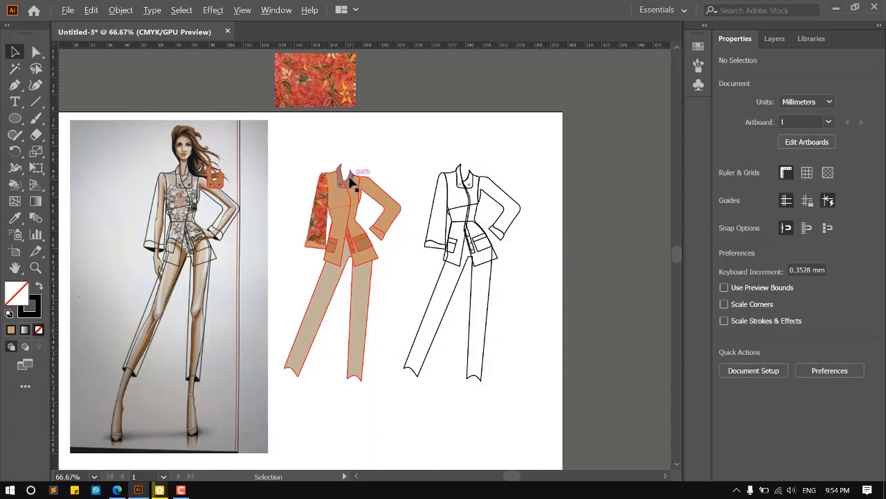
Place the flower fabric image over the red-outlined jacket's bent right sleeve and rotate it to about 338°.
scroll(341, 180, "up", 3)
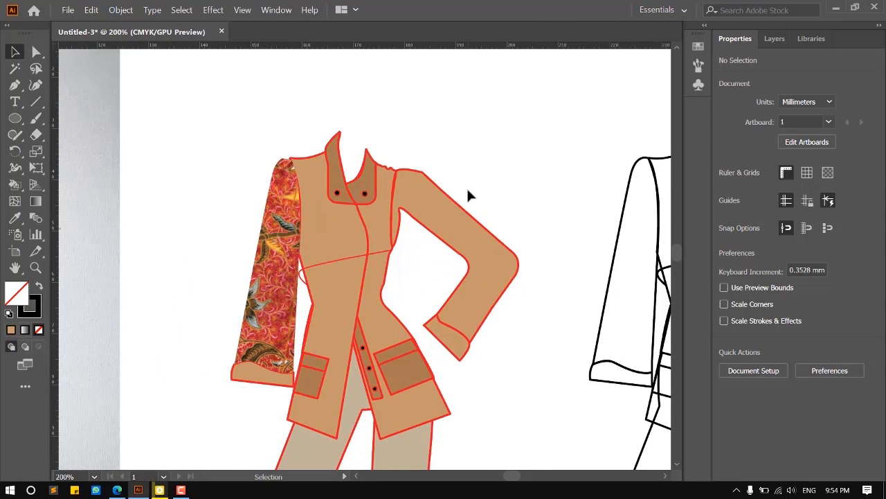
scroll(446, 224, "down", 2)
left_click(281, 102)
left_click(443, 199)
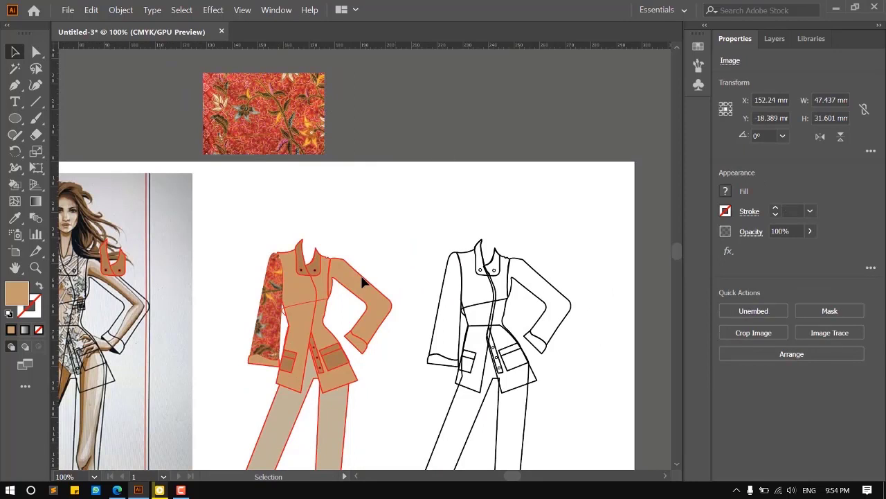
left_click_drag(270, 104, 398, 305)
scroll(407, 295, "up", 2)
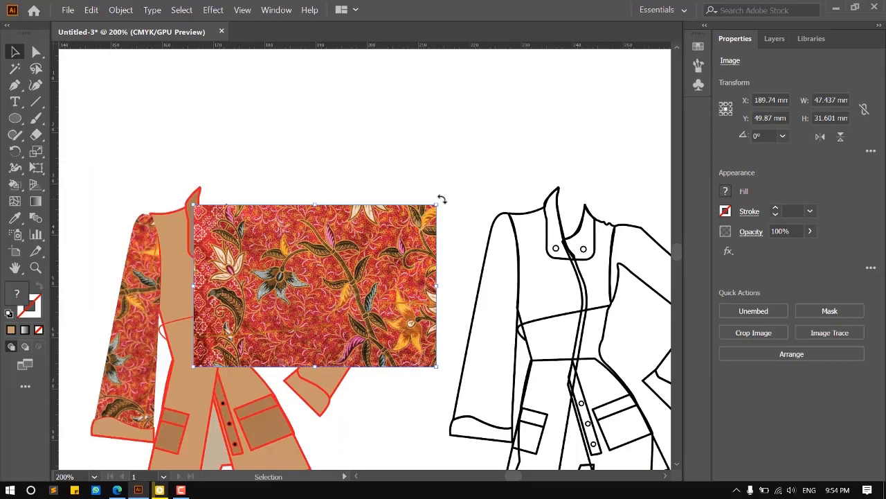
left_click_drag(441, 200, 365, 331)
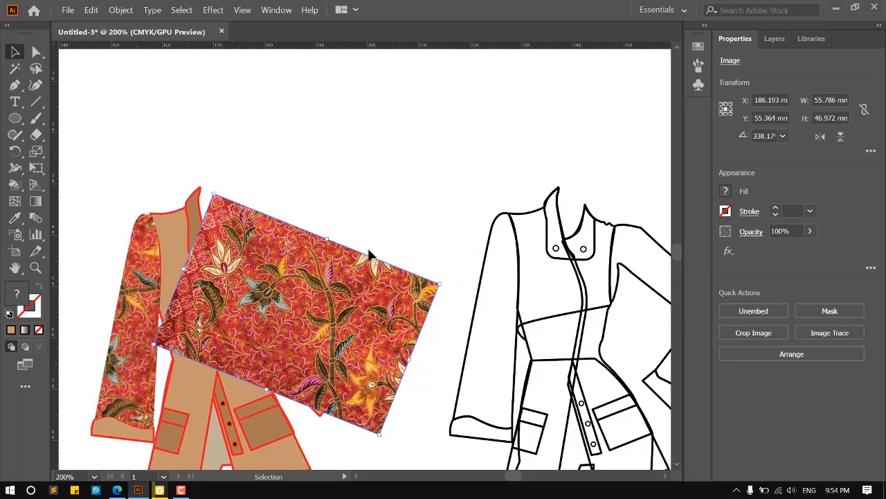
Send the rotated fabric image backward until it lies behind the bent right sleeve and its cuff.
key("a")
key("ctrl+bracketleft")
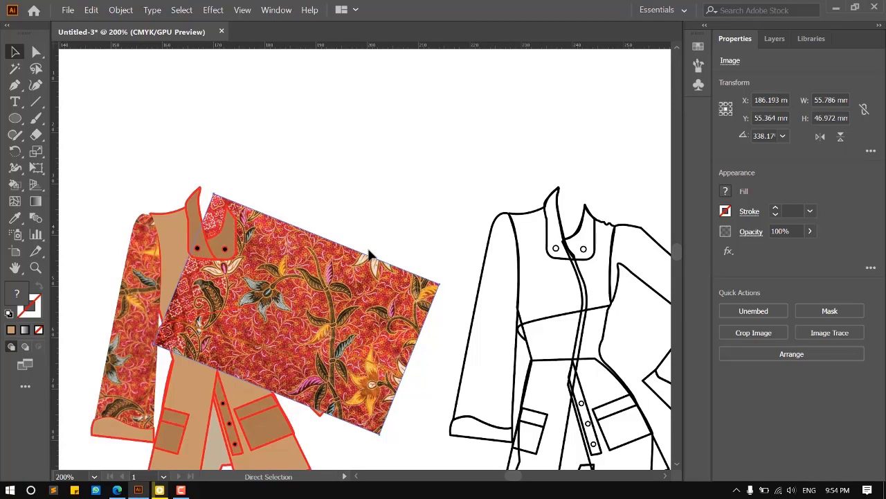
key("ctrl+bracketleft")
key("ctrl+bracketleft")
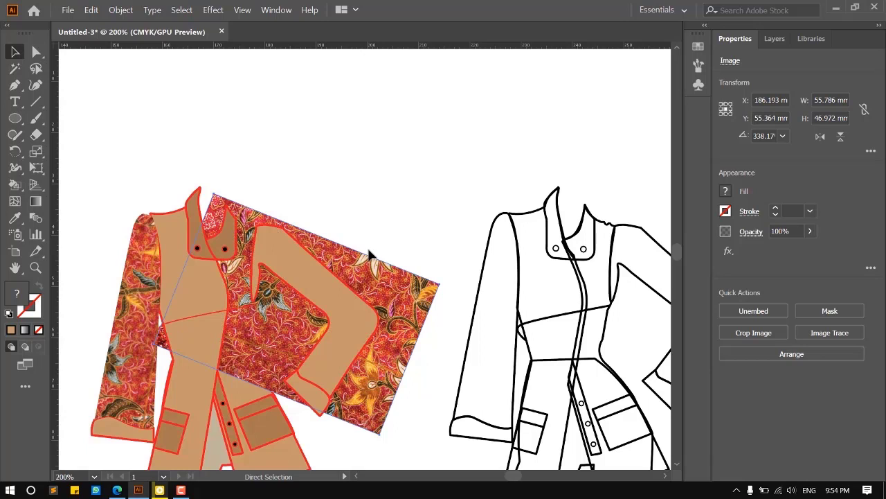
Clip the fabric image to the bent right sleeve's shape with a clipping mask.
key("v")
left_click(321, 252, "shift")
left_click(310, 274, "shift")
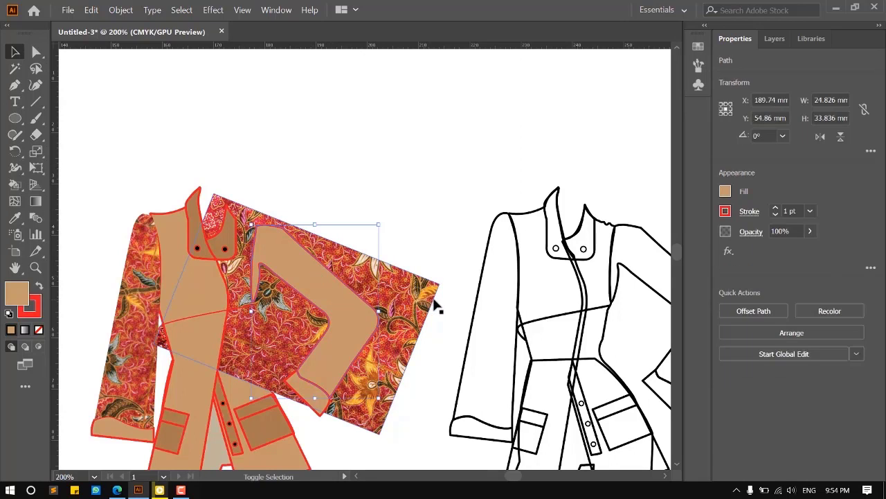
left_click(418, 296, "shift")
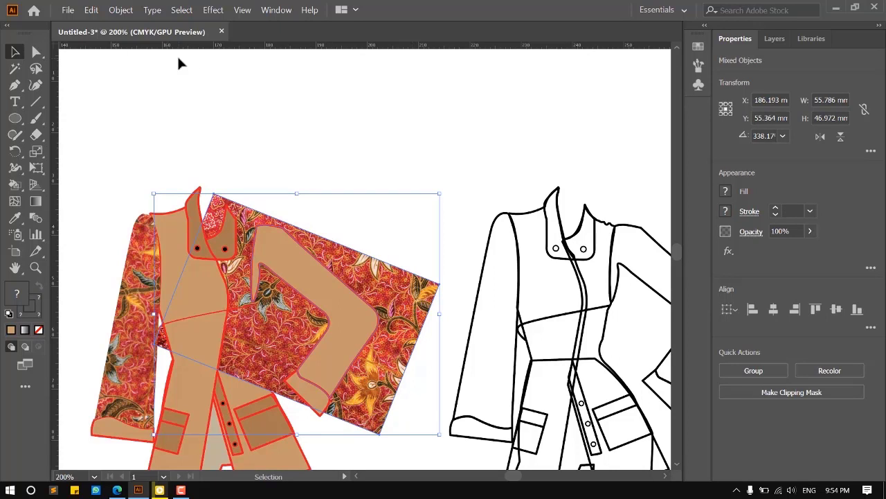
key("a")
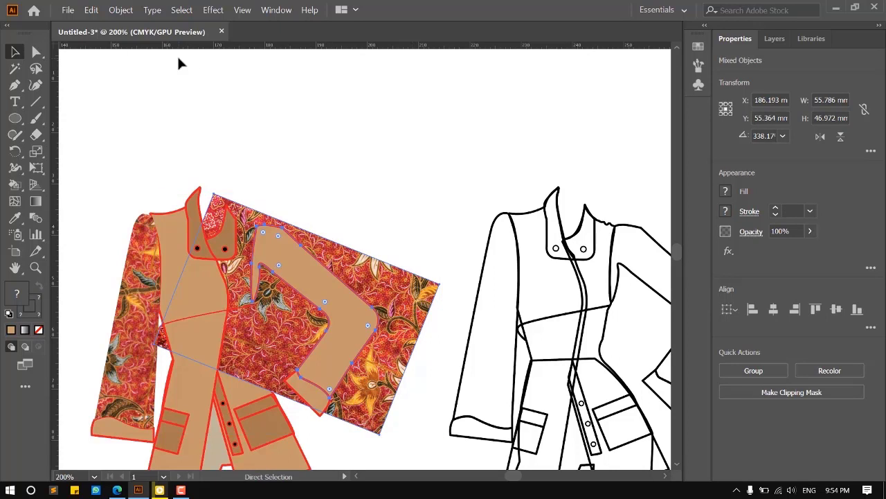
key("ctrl+7")
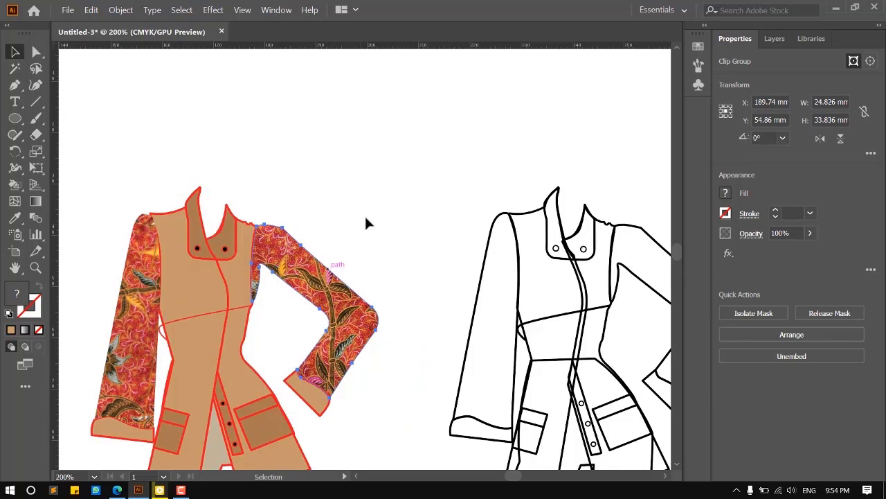
left_click(376, 157)
Colour the cuffs of both sleeves with the dark brown sampled from a leaf in the fabric print.
scroll(355, 185, "down", 2)
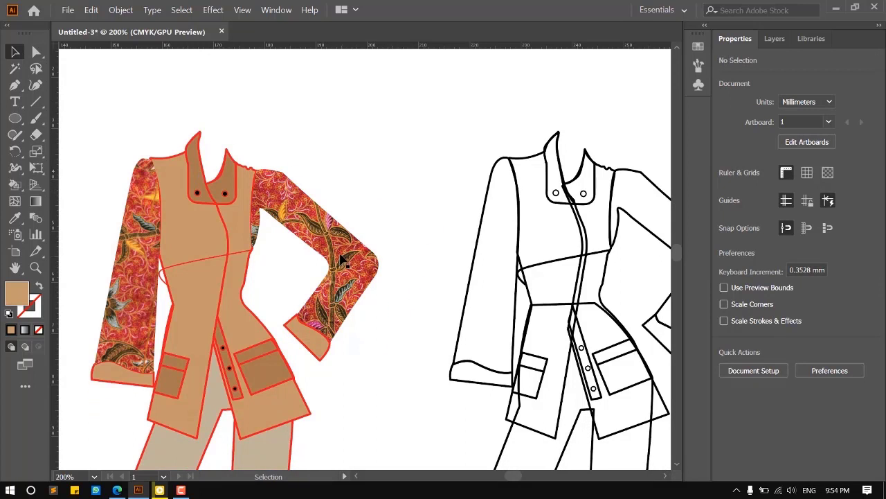
left_click_drag(261, 295, 339, 253)
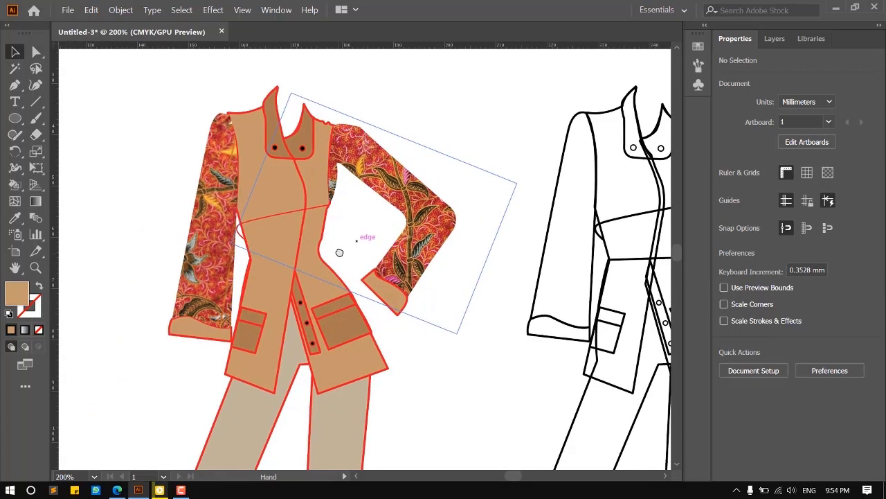
scroll(197, 328, "up", 2)
left_click(194, 331)
left_click(580, 265, "shift")
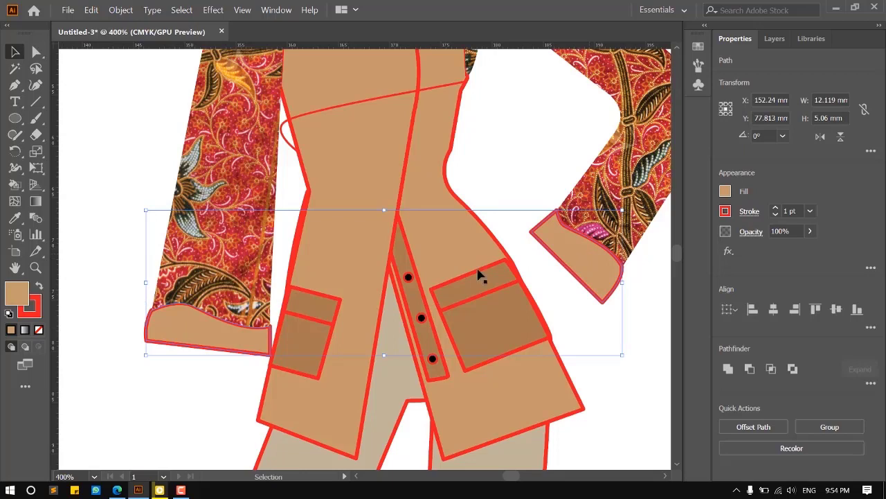
scroll(173, 313, "up", 1)
left_click(15, 219)
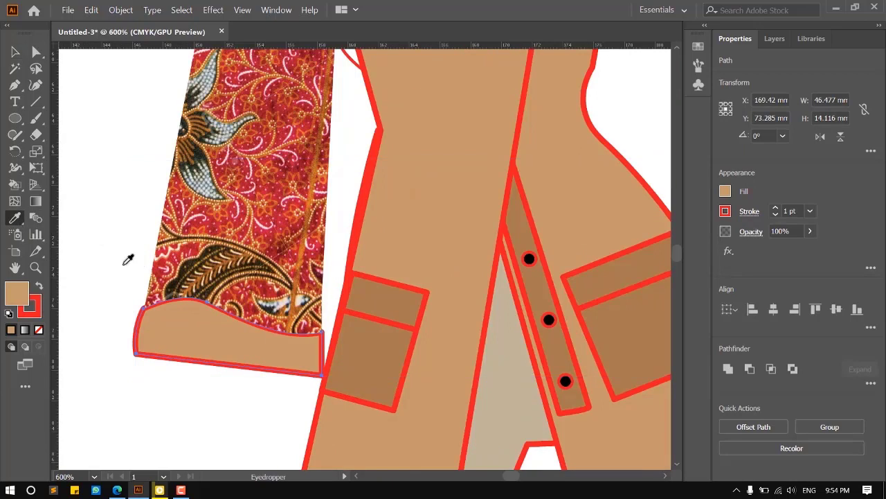
scroll(182, 259, "up", 2)
left_click(193, 259)
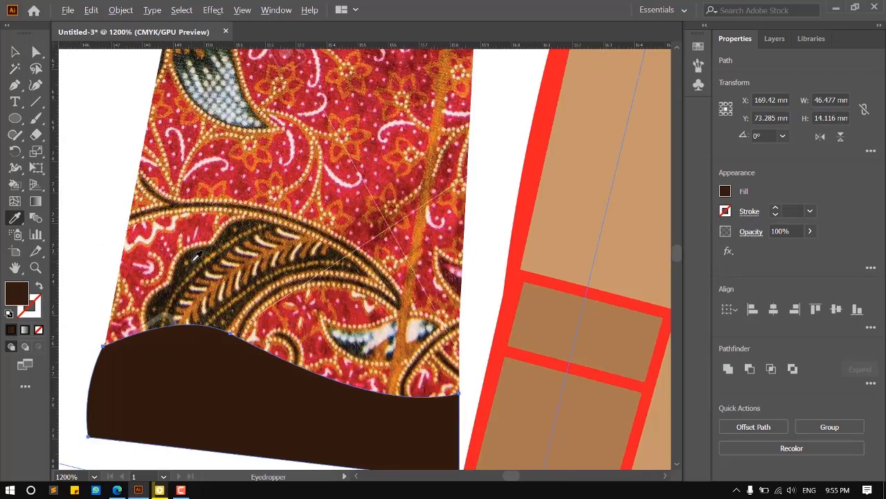
scroll(190, 257, "down", 4)
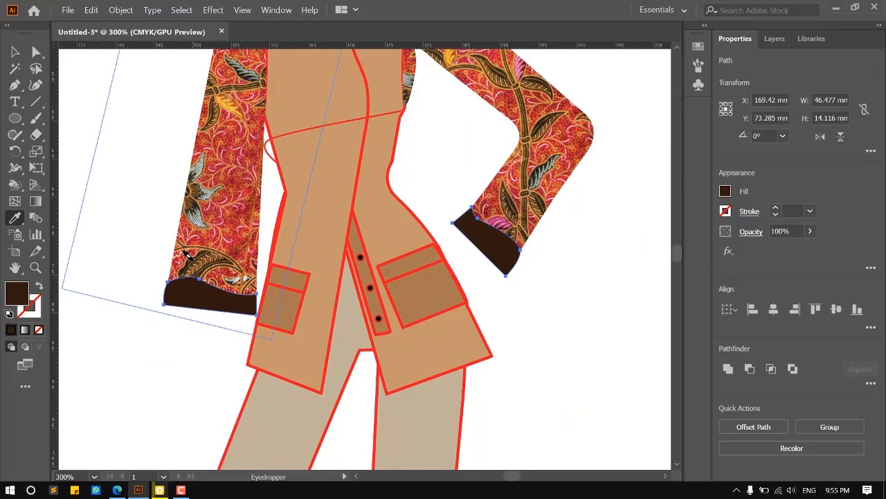
Recolour both sleeve cuffs with the red sampled from the fabric's background.
scroll(188, 254, "up", 4)
left_click(239, 176)
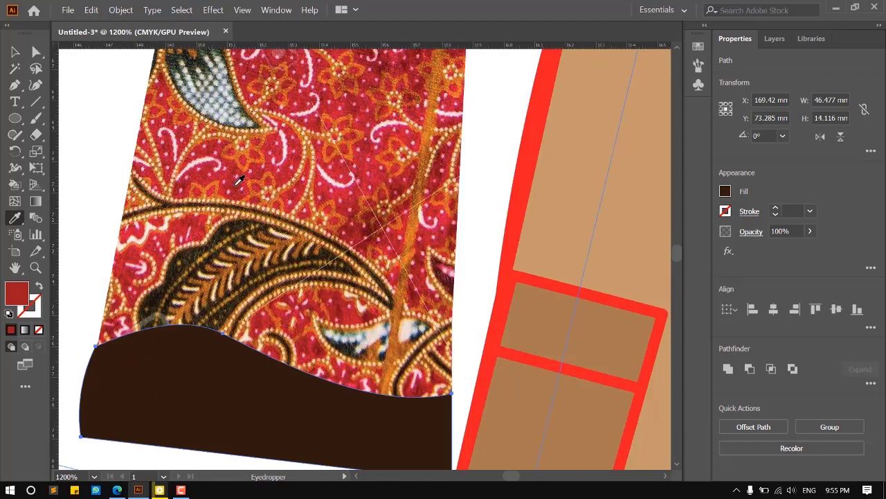
scroll(184, 283, "down", 5)
scroll(211, 268, "up", 1)
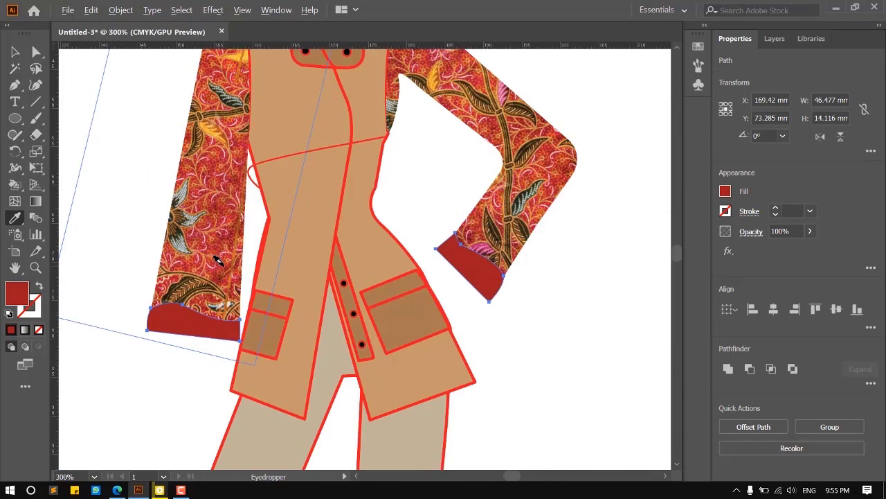
key("v")
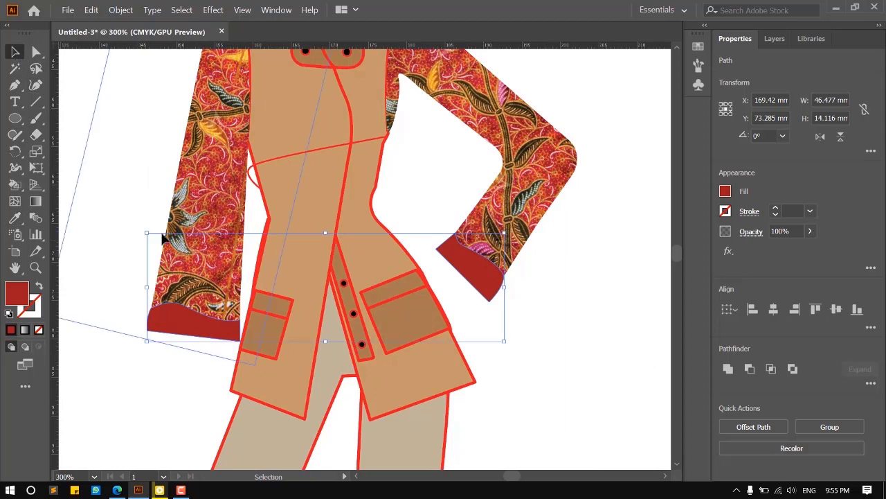
left_click(139, 202)
scroll(204, 264, "down", 1)
scroll(374, 312, "up", 2)
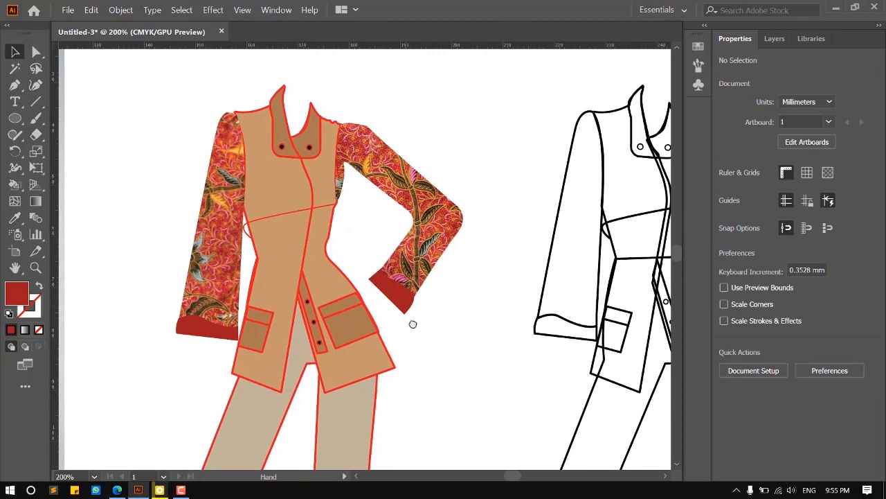
Duplicate the fabric image above the artboard, rotate the copy a quarter turn to 270°, and place it over the jacket body.
scroll(359, 364, "up", 1)
scroll(341, 340, "down", 3)
left_click(313, 320)
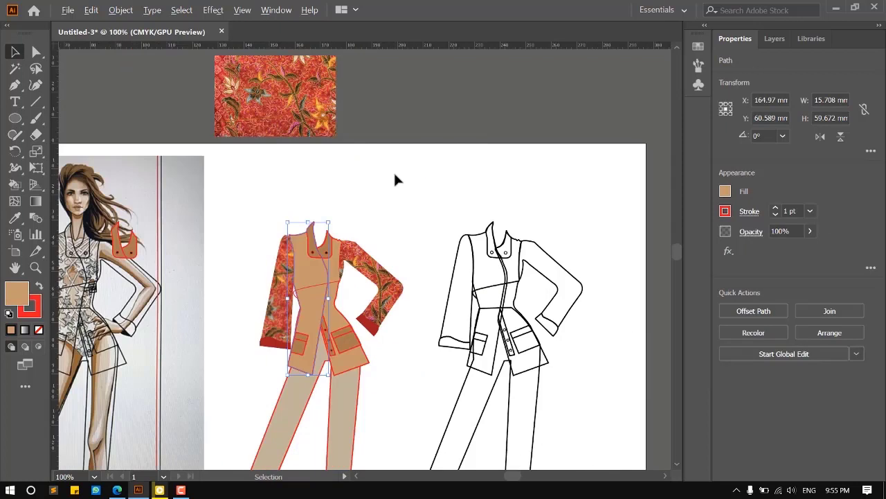
scroll(326, 304, "up", 3)
scroll(292, 281, "down", 3)
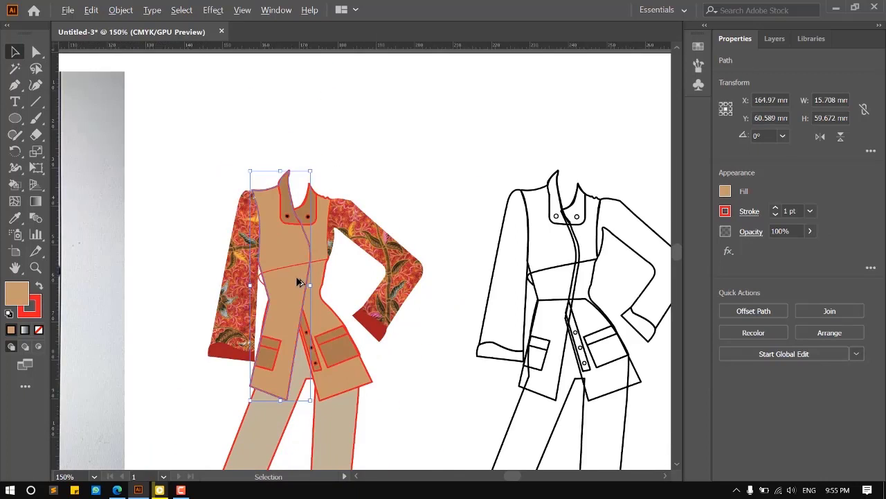
left_click_drag(277, 108, 378, 228)
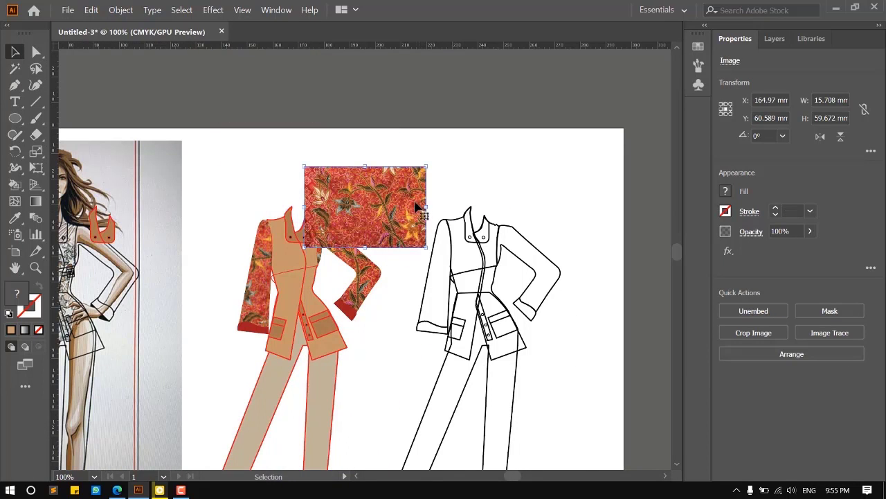
key("ctrl+z")
left_click_drag(268, 94, 353, 227)
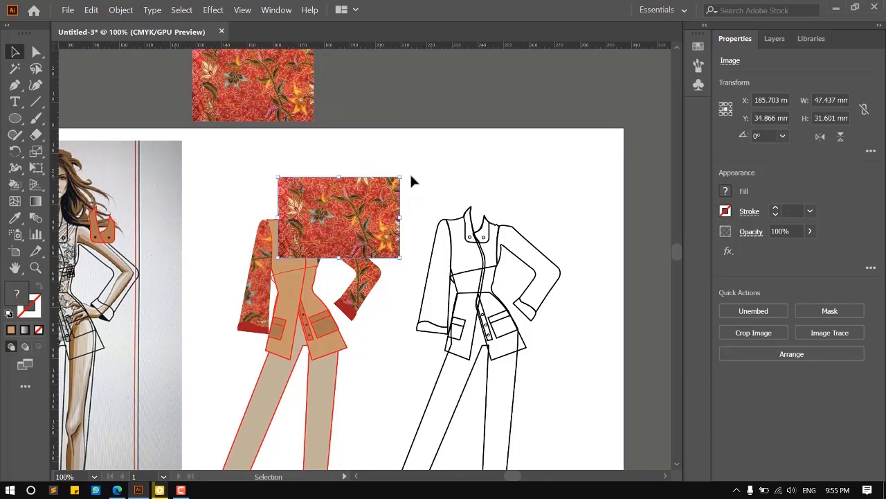
left_click_drag(404, 173, 402, 278)
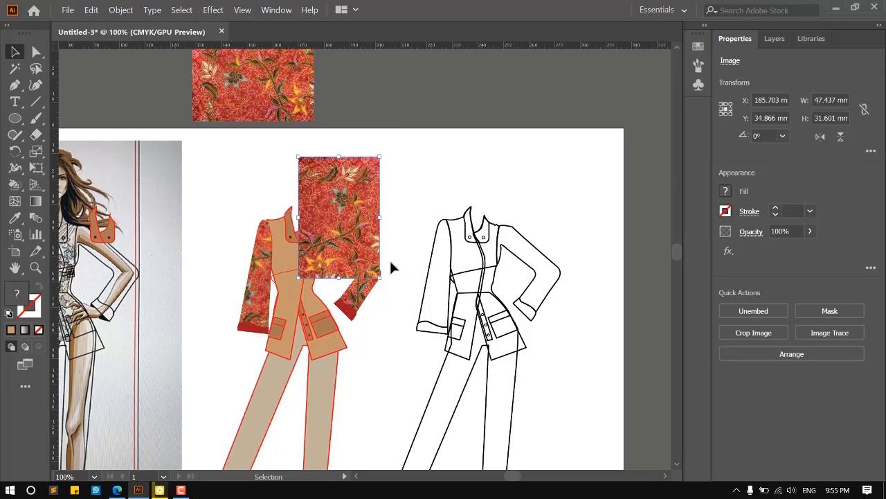
left_click_drag(340, 234, 295, 255)
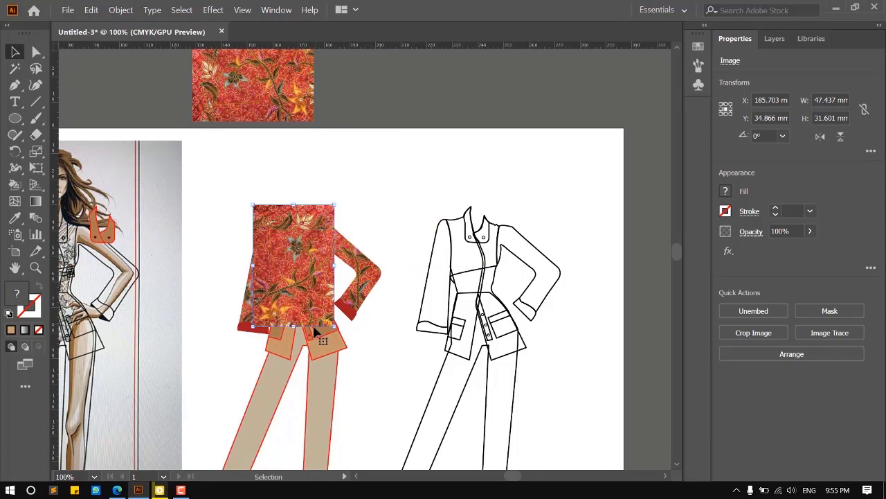
Enlarge the rotated fabric copy to about 41 × 61 mm and shift it to cover the jacket's left front panel down to the hem.
scroll(308, 338, "up", 2)
scroll(308, 338, "up", 1)
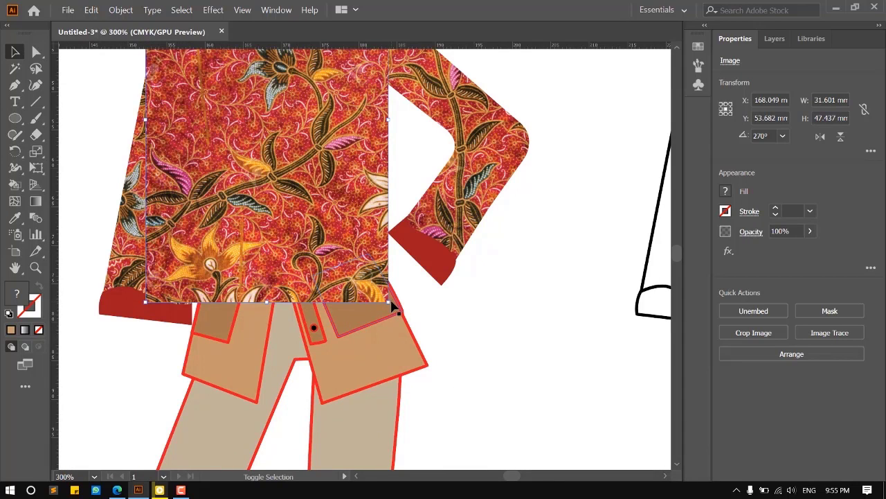
left_click_drag(391, 301, 500, 406)
left_click_drag(331, 277, 317, 284)
scroll(344, 292, "up", 4)
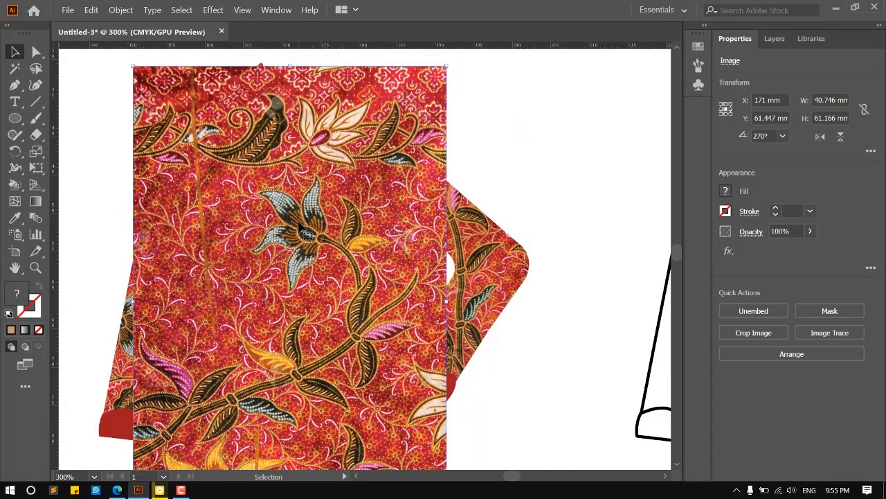
scroll(302, 230, "down", 2)
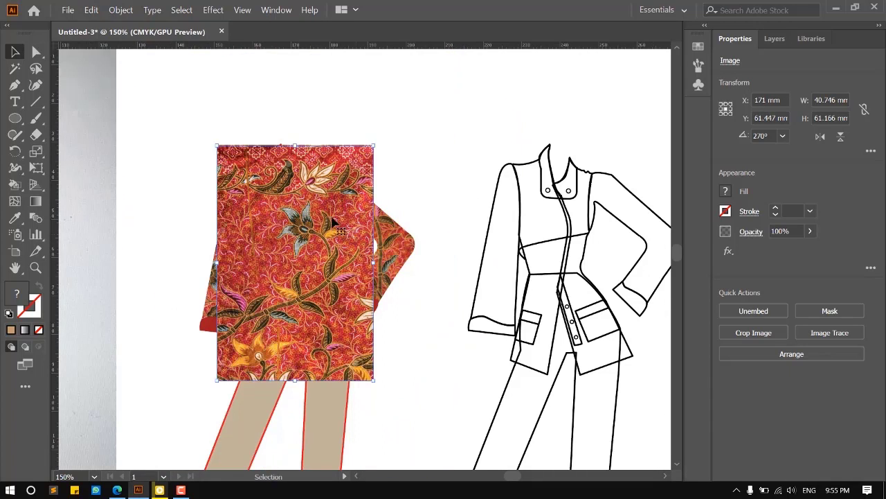
Send the enlarged fabric image backward until it lies behind the jacket's left front panel, pockets and collar.
left_click(775, 39)
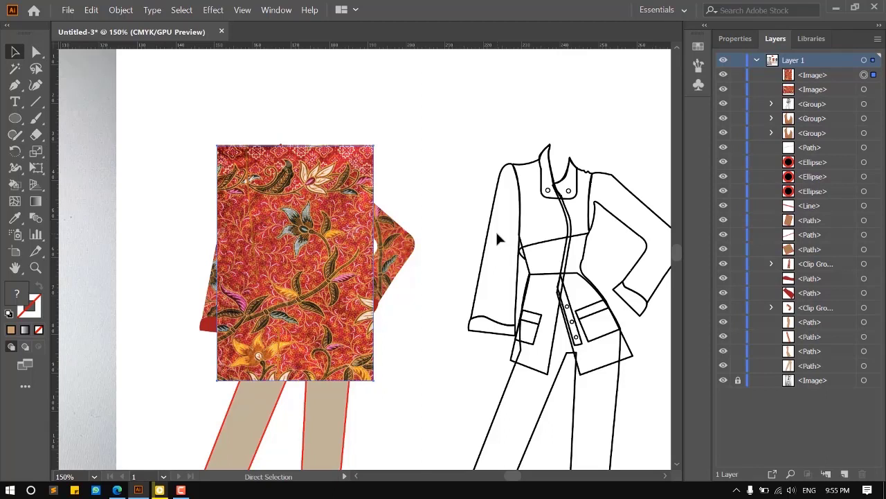
key("ctrl+[")
key("ctrl+[")
key("ctrl+[")
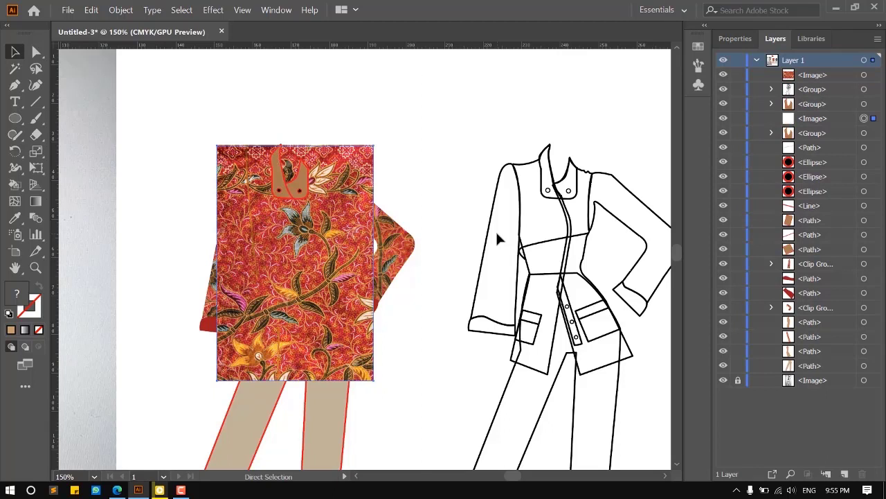
key("ctrl+[")
key("ctrl+[")
key("ctrl+[")
key("ctrl+[")
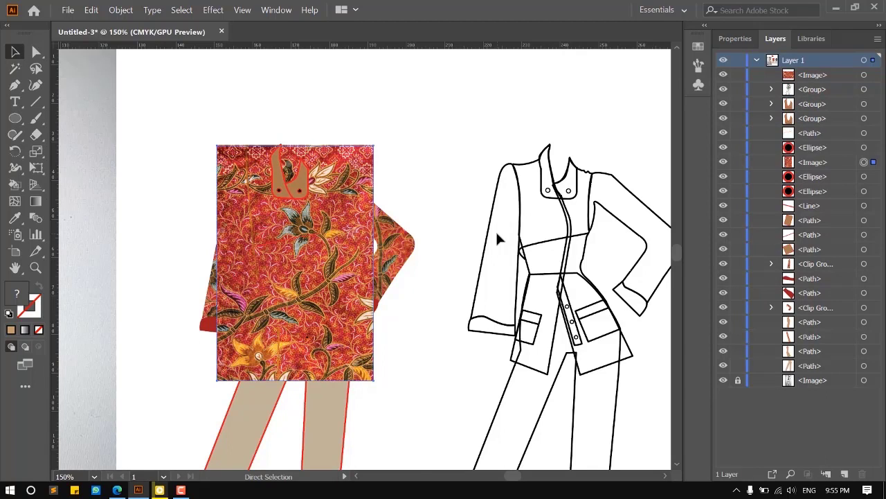
key("ctrl+[")
key("ctrl+[")
key("ctrl+[")
key("ctrl+[")
key("ctrl+[")
key("ctrl+[")
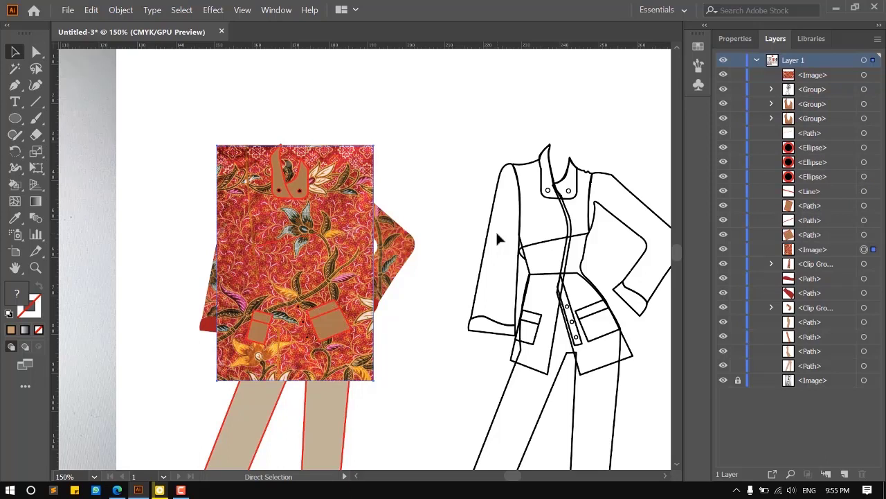
key("ctrl+[")
key("ctrl+[")
key("ctrl+[")
key("ctrl+[")
key("ctrl+[")
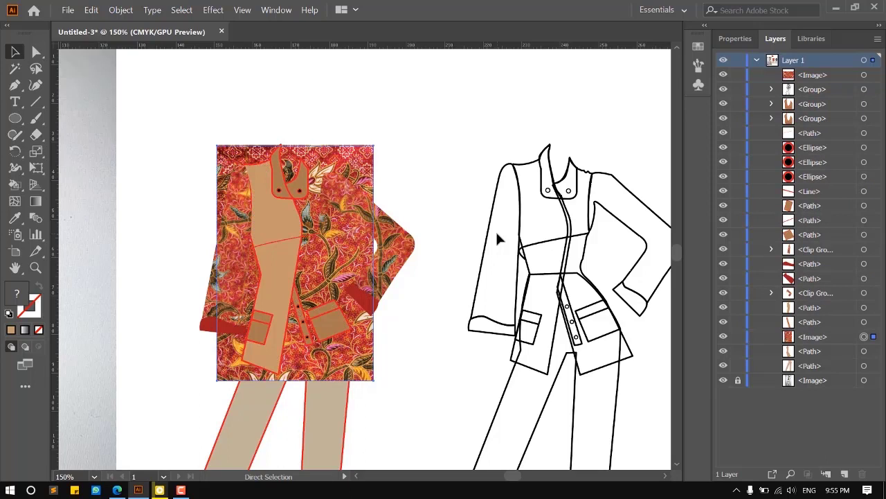
Clip the fabric image to the shape of the jacket's left front panel with a clipping mask.
left_click(298, 196)
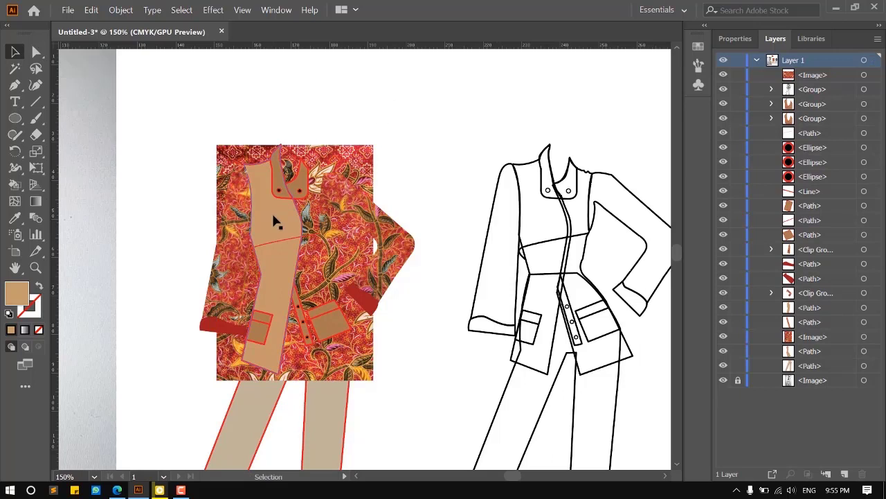
left_click(363, 153, "shift")
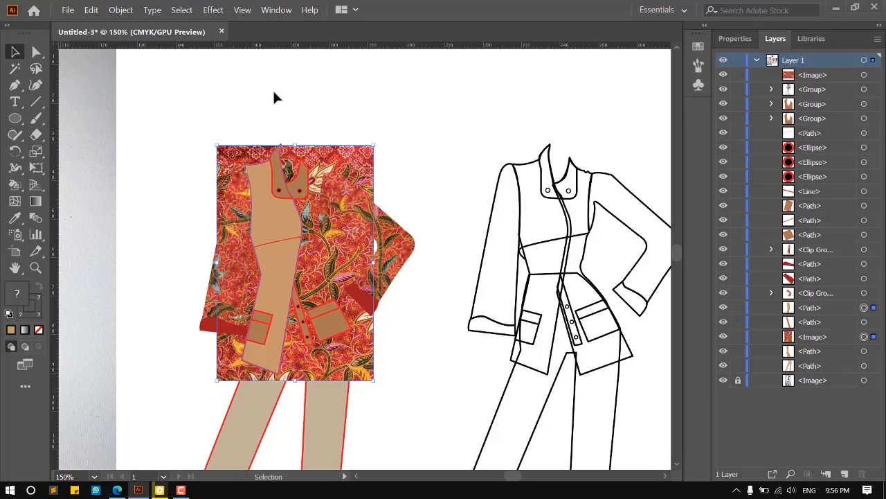
left_click(131, 9)
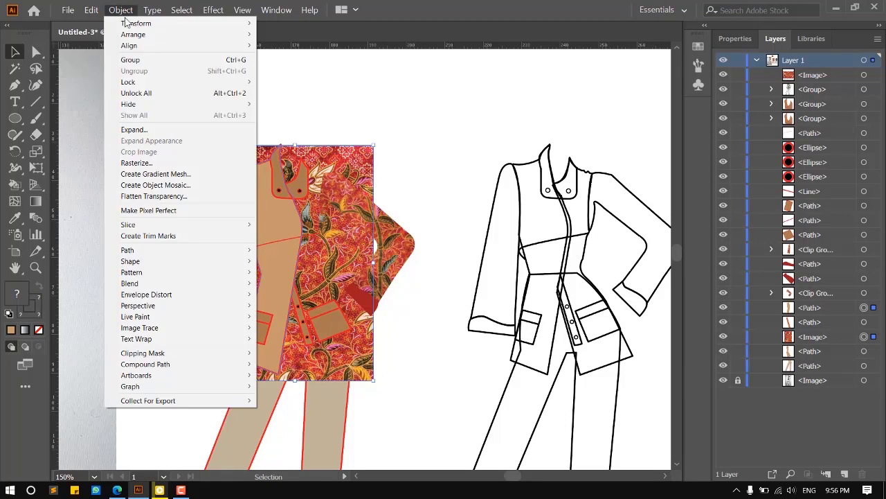
mouse_move(194, 354)
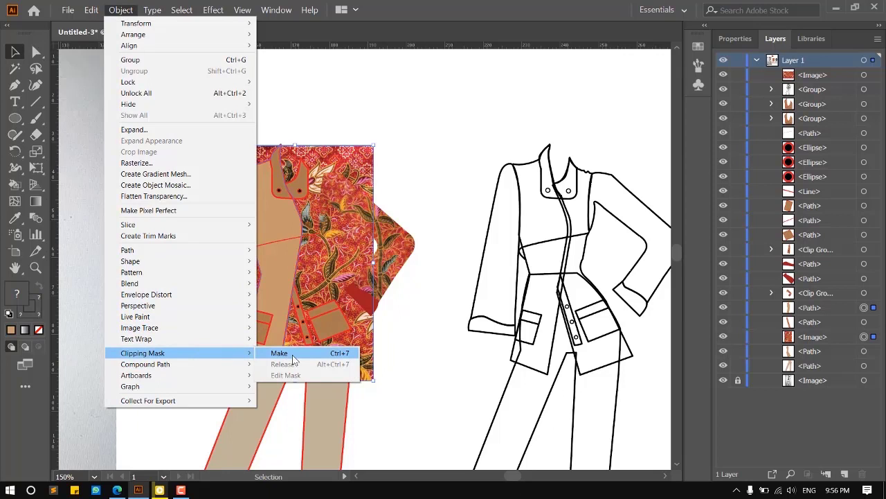
left_click(297, 353)
left_click(353, 258)
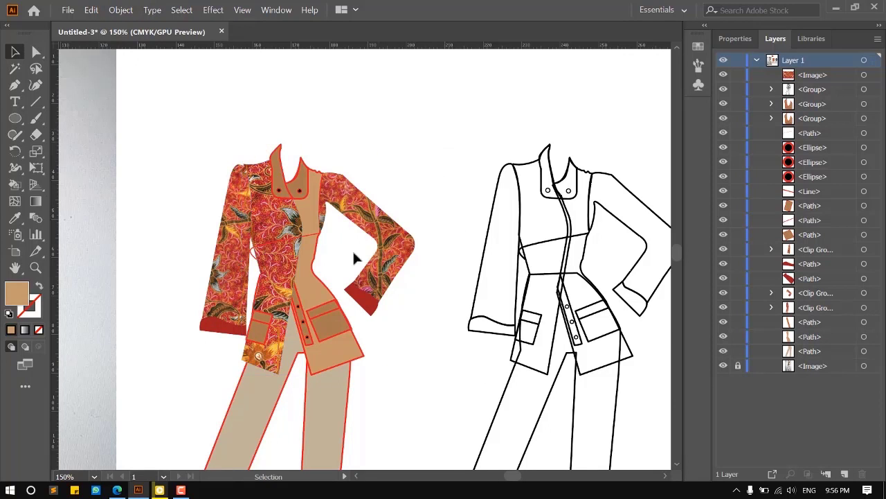
Duplicate the original fabric image over the jacket's upper part and rotate the copy a quarter turn.
scroll(274, 249, "up", 2)
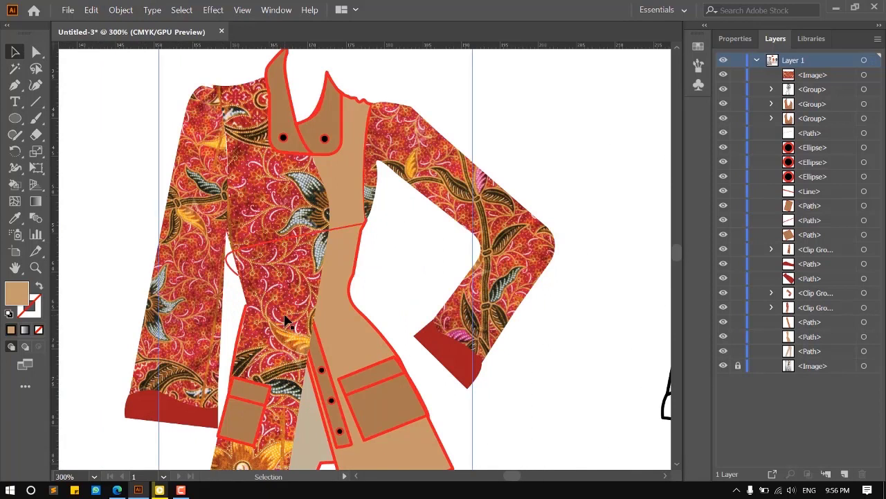
scroll(298, 253, "down", 2)
scroll(322, 246, "down", 1)
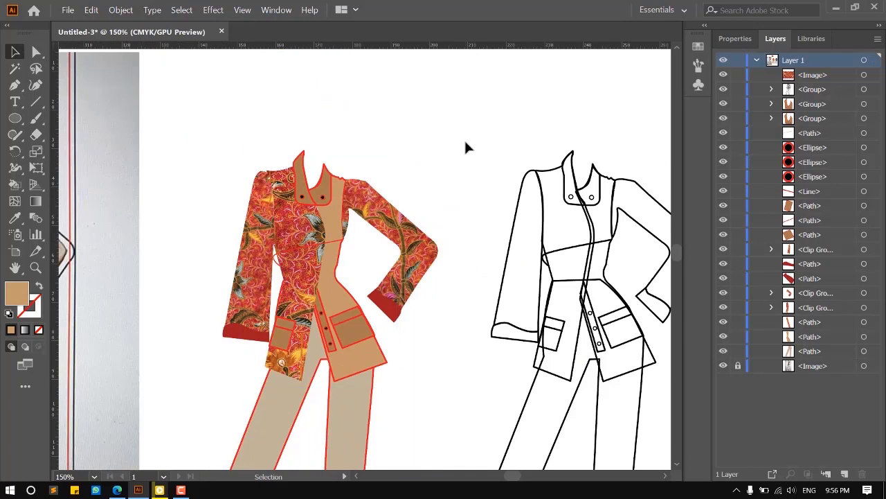
scroll(443, 187, "up", 3)
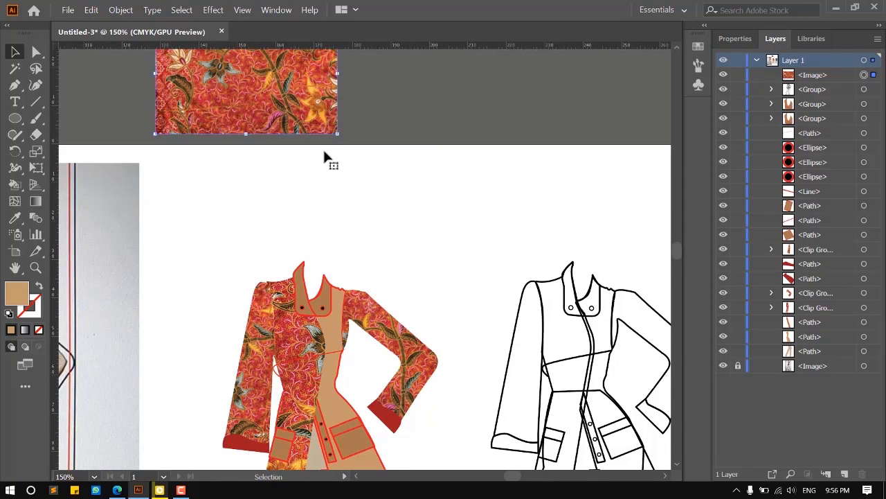
left_click_drag(242, 201, 424, 323)
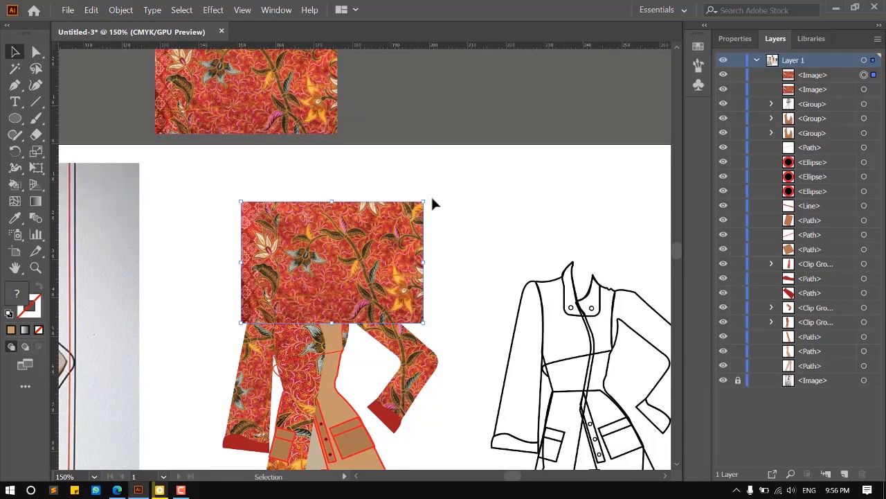
left_click_drag(430, 201, 419, 367)
Enlarge the new rotated fabric copy and position it over the jacket's right front panel.
scroll(403, 200, "down", 3)
left_click_drag(351, 162, 414, 365)
scroll(360, 333, "down", 2)
scroll(418, 375, "up", 3)
scroll(405, 310, "down", 3)
scroll(370, 237, "up", 2)
scroll(377, 242, "down", 2)
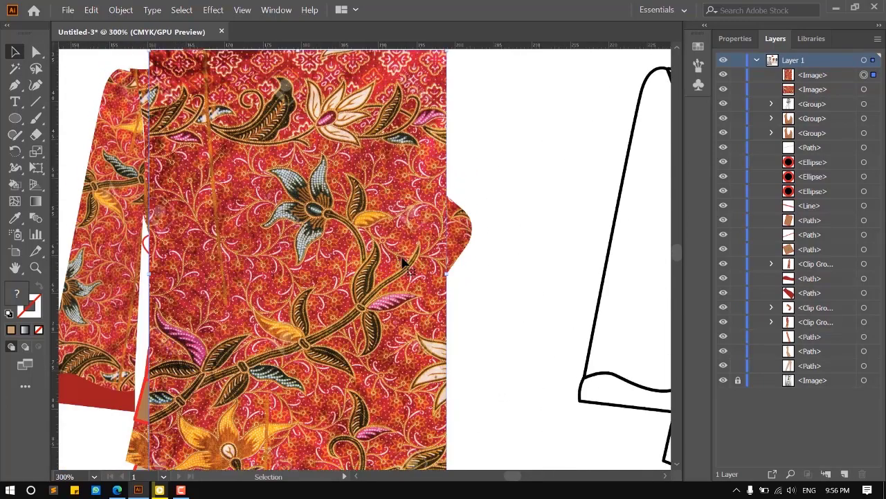
Move the fabric copy aside to identify the right front panel's path in the layer stack, and place it back over that panel.
scroll(406, 257, "up", 2)
left_click(722, 75)
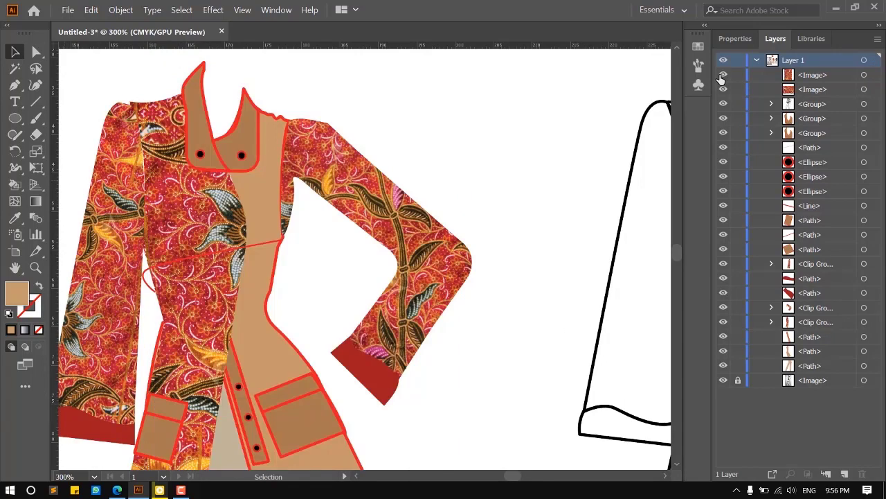
left_click(722, 76)
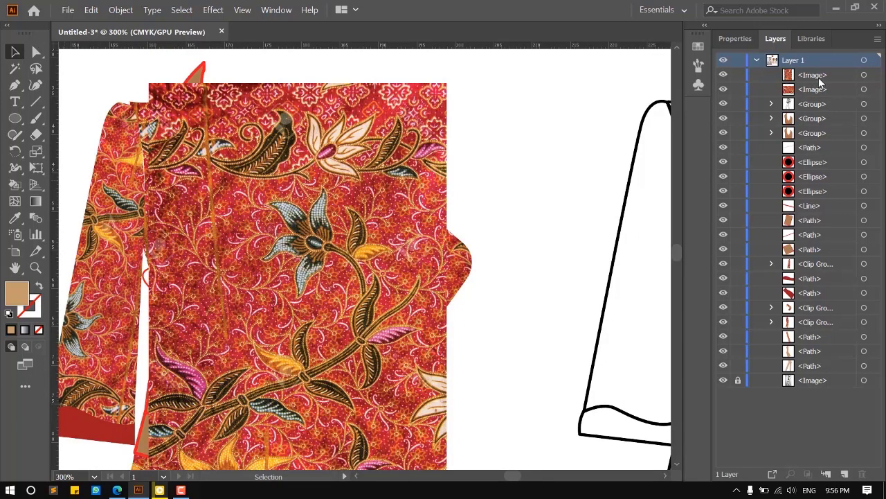
left_click_drag(405, 194, 340, 224)
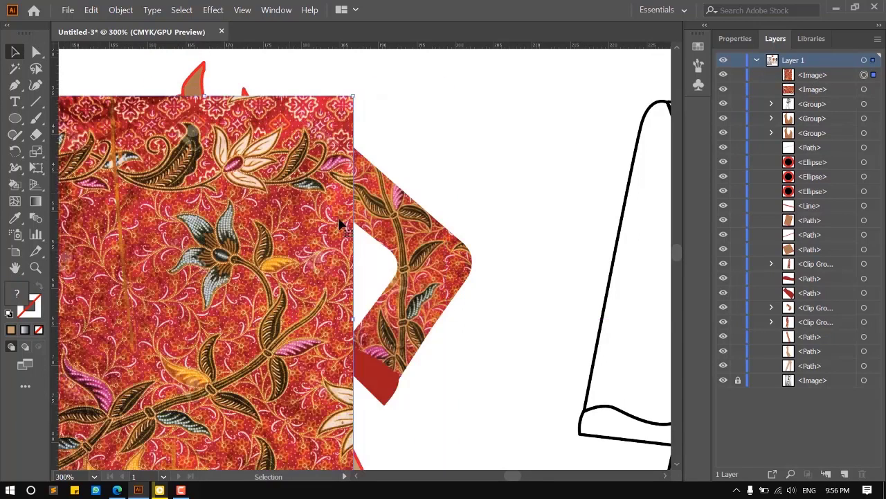
left_click_drag(259, 190, 542, 244)
left_click_drag(454, 257, 460, 239)
left_click(259, 203)
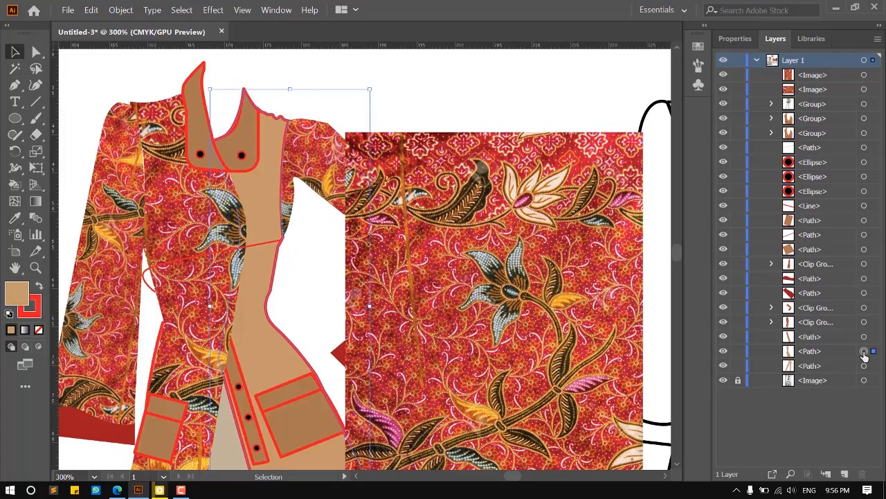
left_click_drag(254, 299, 267, 299)
key("ctrl+z")
left_click_drag(491, 274, 303, 233)
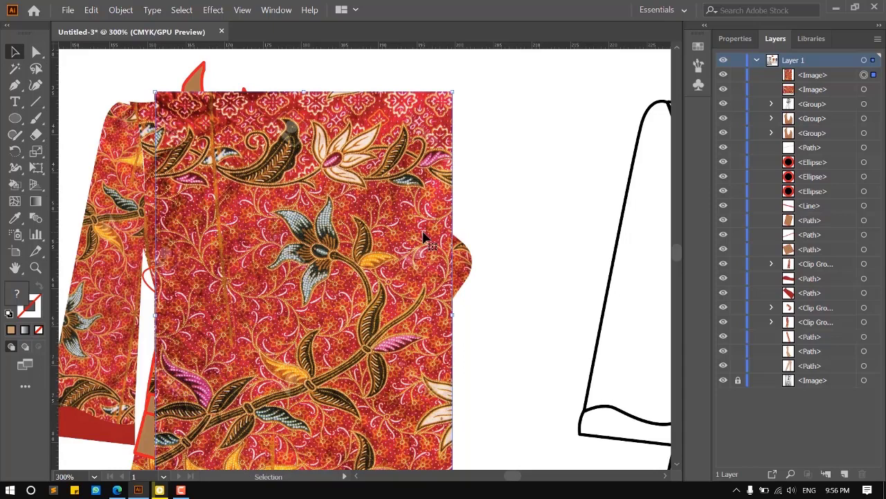
Send the second fabric copy backward until it lies behind the jacket's right front panel.
key("ctrl+bracketleft")
key("ctrl+bracketleft")
key("ctrl+bracketleft")
key("ctrl+bracketleft")
key("ctrl+bracketleft")
key("ctrl+bracketleft")
key("ctrl+bracketleft")
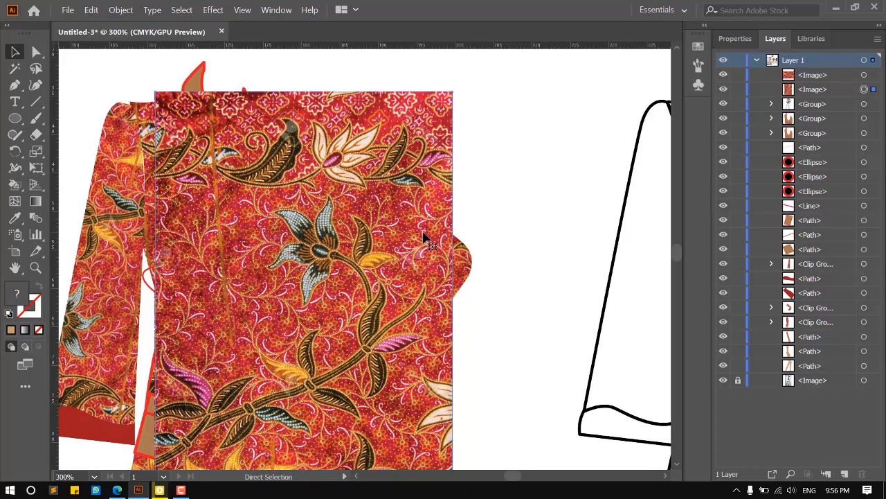
key("ctrl+bracketleft")
key("ctrl+bracketleft")
key("ctrl+bracketleft")
key("ctrl+bracketleft")
key("ctrl+bracketleft")
key("ctrl+bracketleft")
key("ctrl+bracketleft")
key("ctrl+bracketleft")
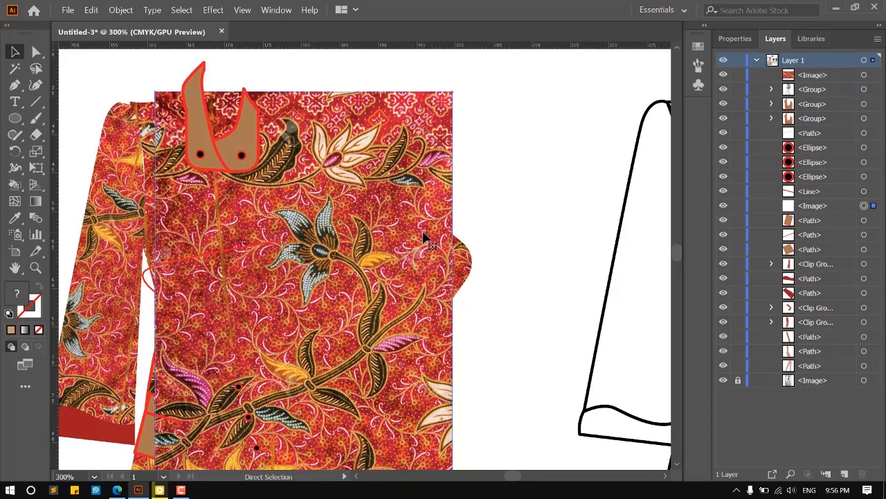
key("ctrl+bracketleft")
key("ctrl+bracketleft")
key("ctrl+bracketleft")
key("ctrl+bracketleft")
key("ctrl+bracketleft")
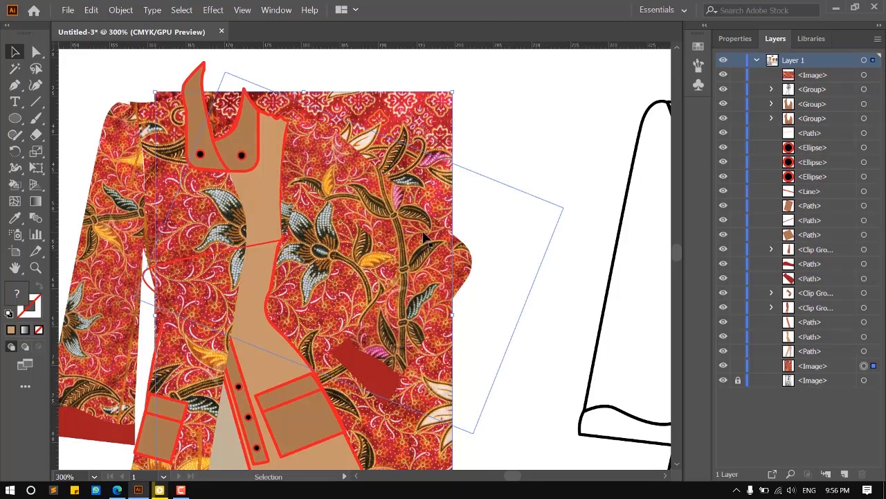
Clip the second fabric copy to the shape of the jacket's right front panel with a clipping mask.
left_click(267, 185)
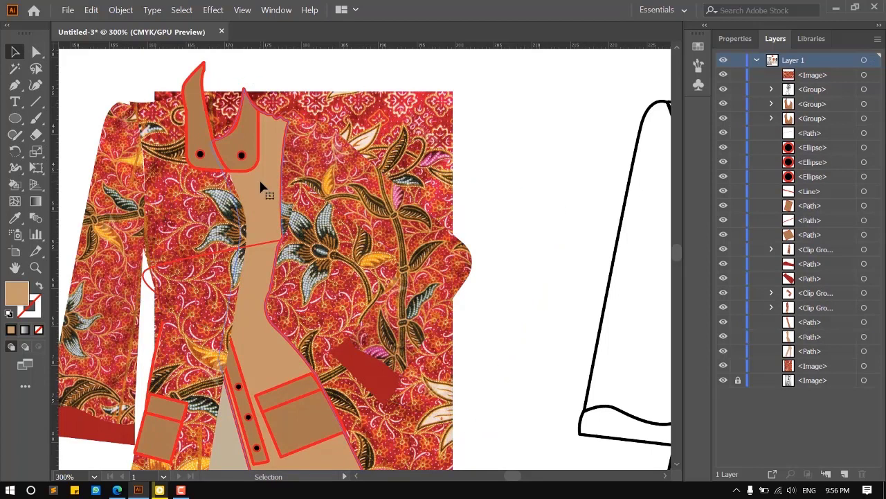
left_click(413, 137)
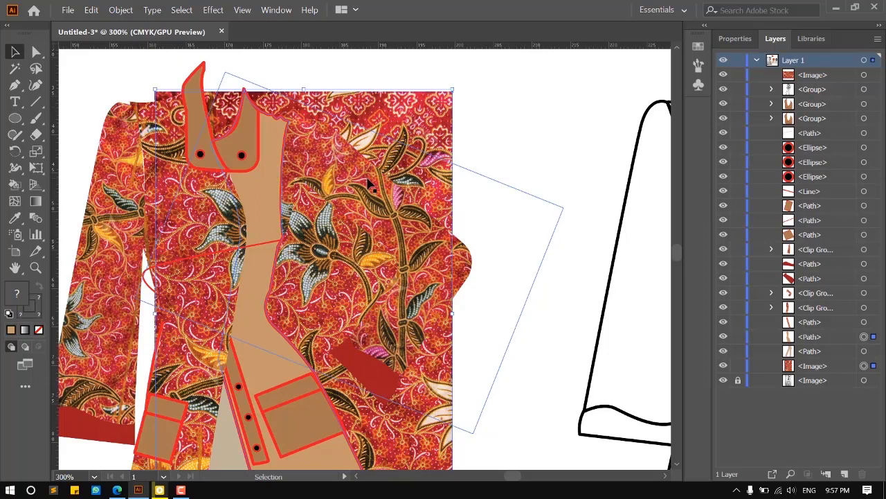
left_click(252, 189)
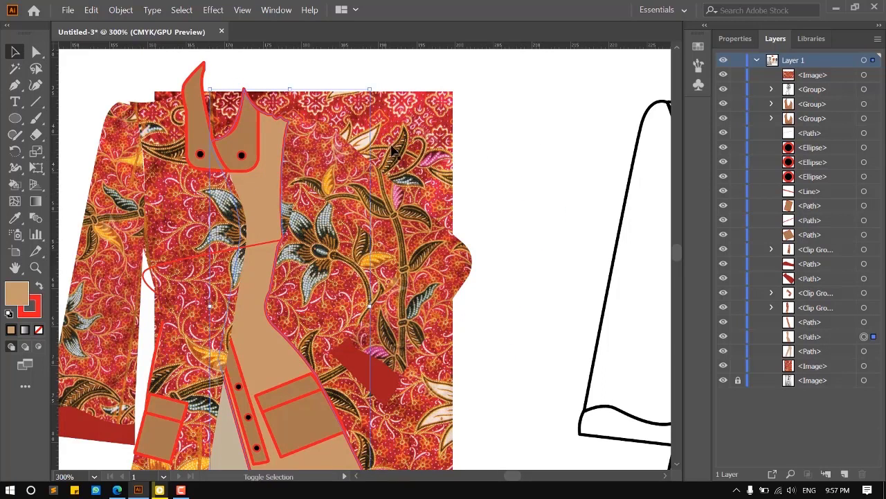
left_click(418, 141)
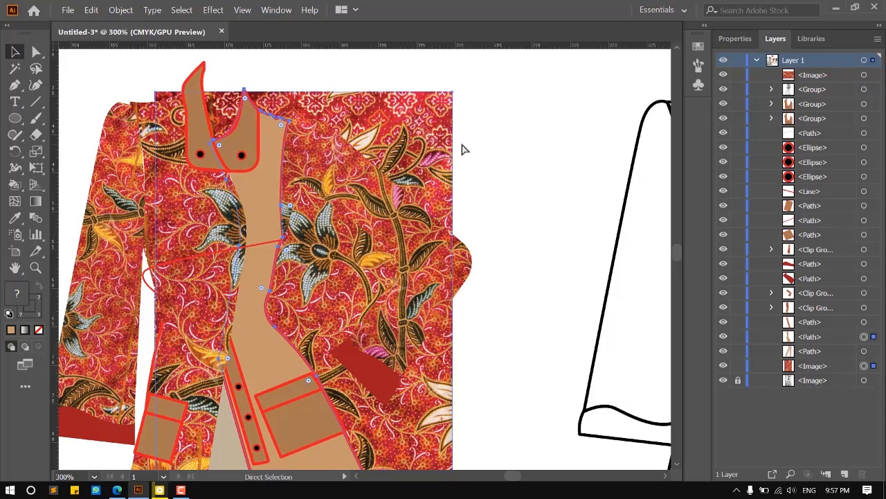
key("ctrl+7")
left_click(427, 133)
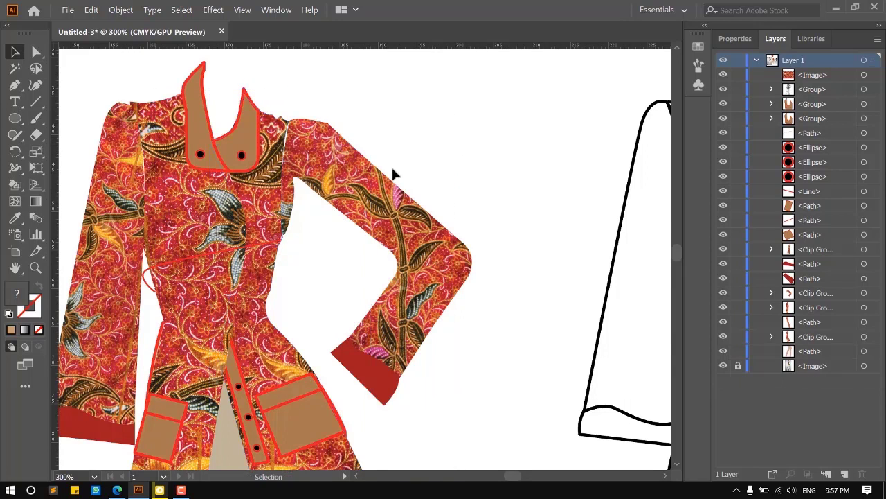
Fill both jacket pockets with the dark red sampled from the sleeve cuff.
scroll(392, 166, "down", 2)
scroll(328, 297, "up", 1)
left_click(329, 299)
scroll(332, 294, "up", 4)
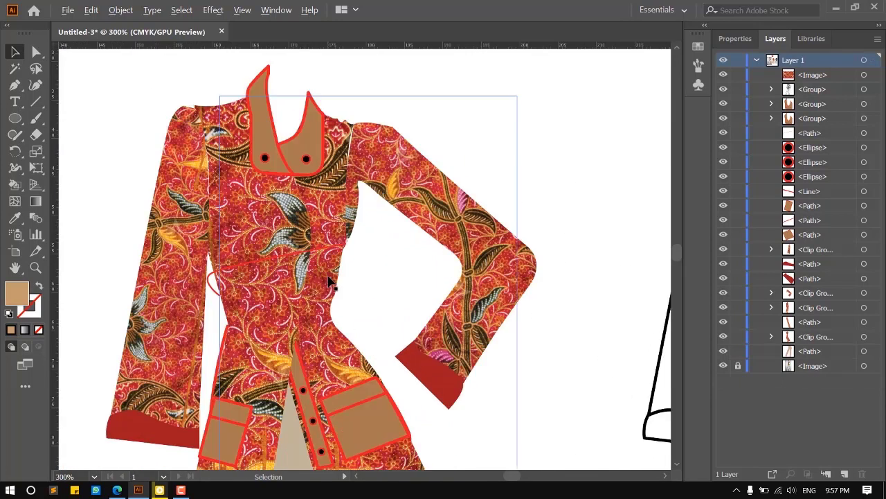
left_click(542, 363)
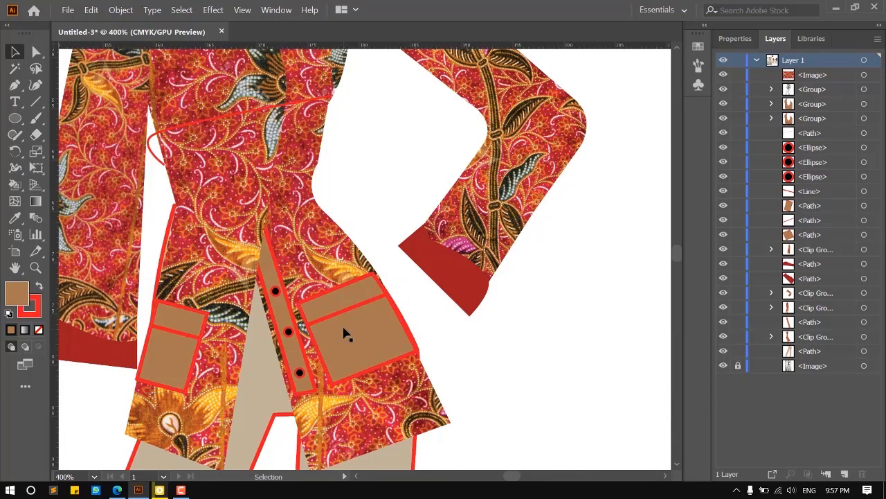
left_click(360, 335)
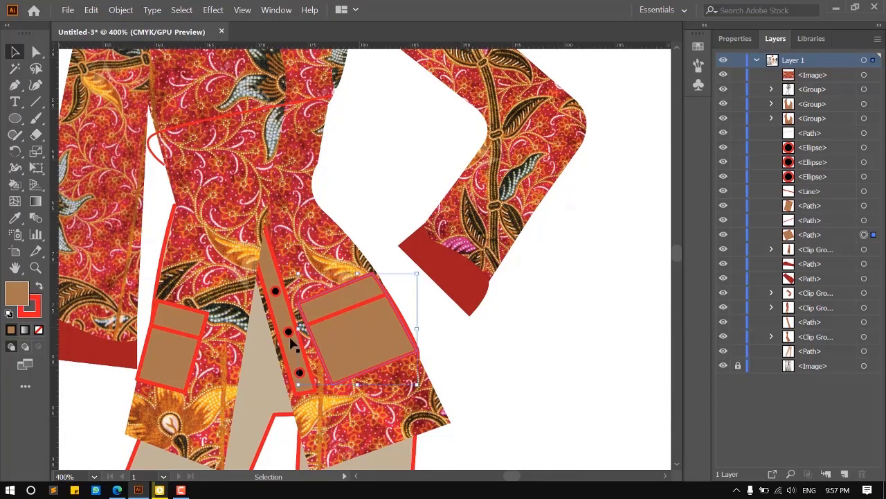
left_click(182, 355, "shift")
left_click(14, 217)
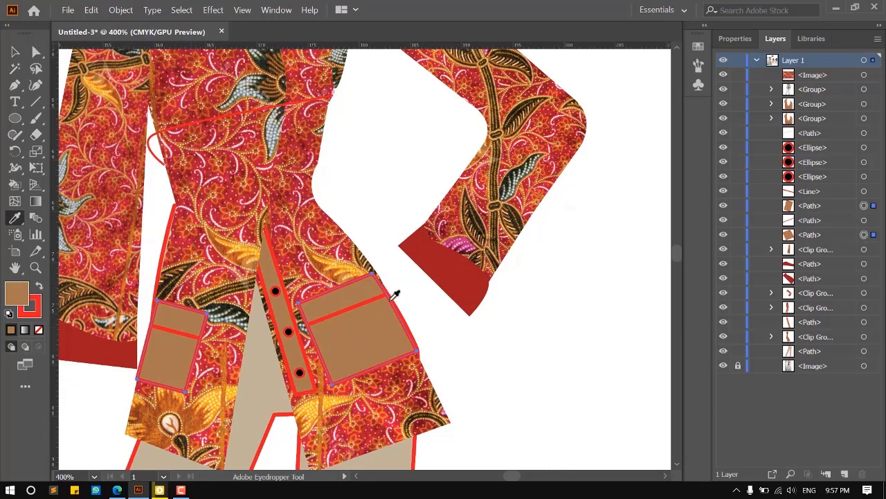
left_click(469, 273)
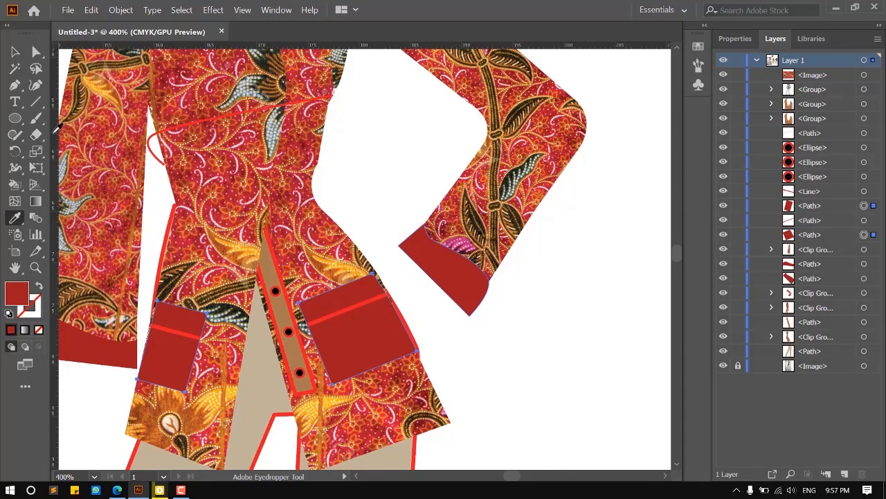
left_click(14, 51)
Give both pockets a black outline with a 0.5 pt stroke weight.
scroll(370, 346, "up", 3)
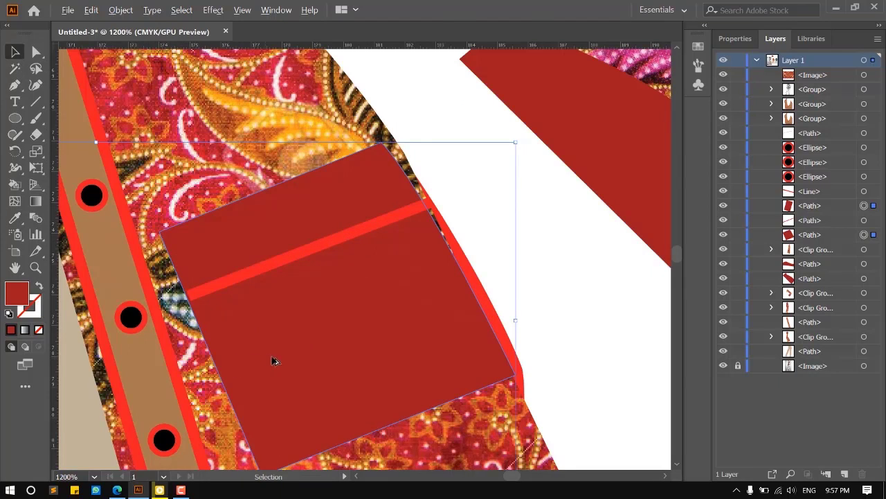
scroll(272, 360, "down", 1)
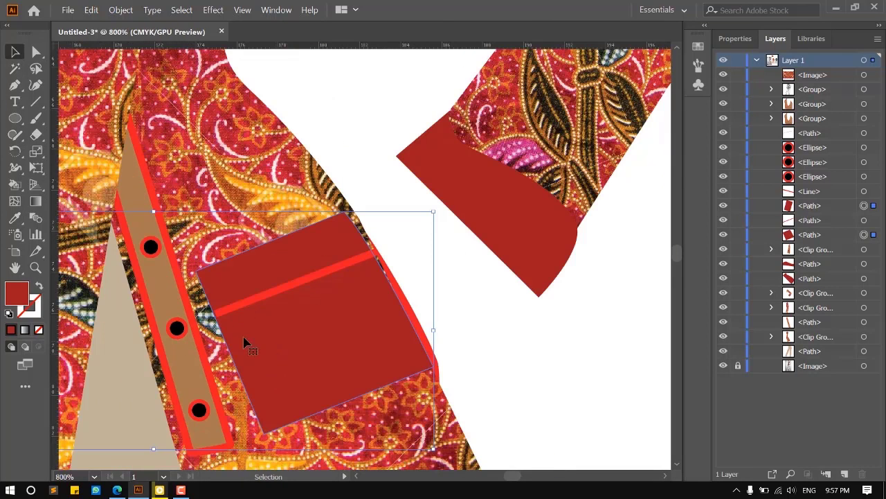
left_click(732, 39)
left_click(725, 211)
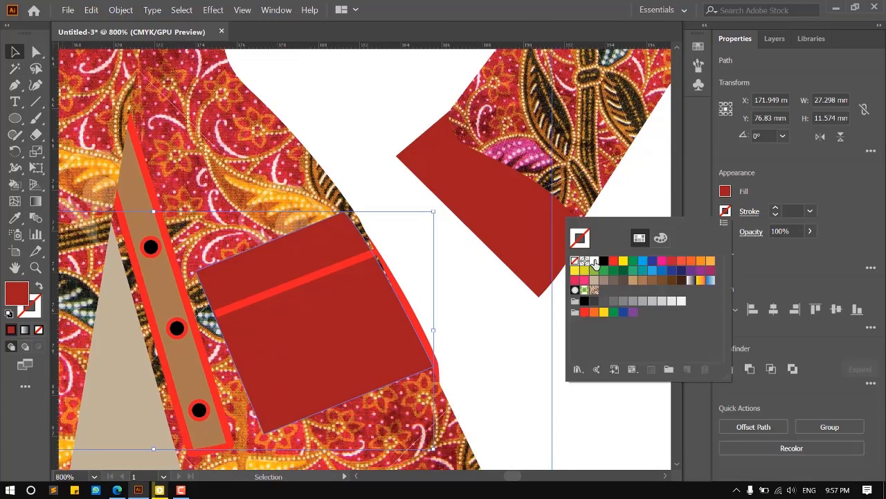
left_click(604, 261)
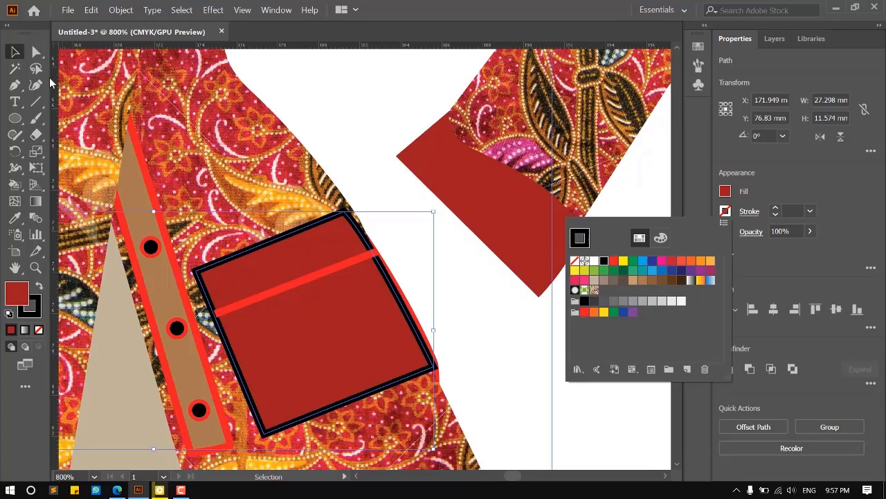
left_click(19, 54)
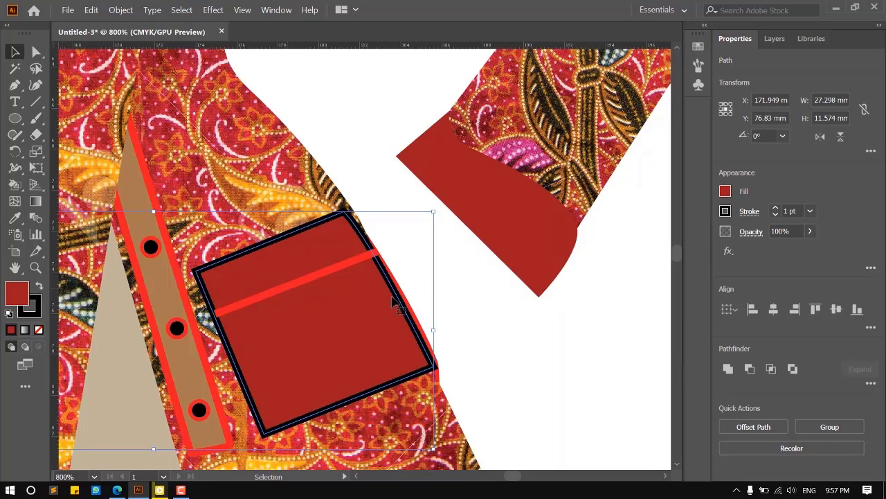
left_click(811, 211)
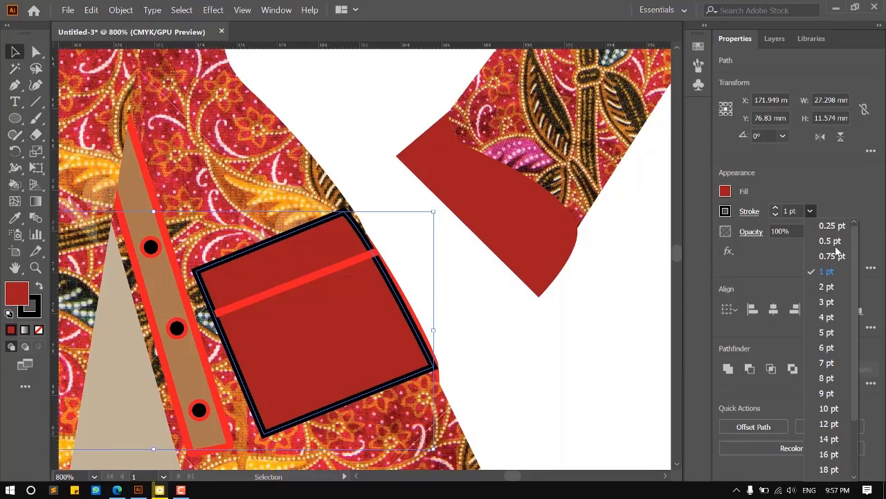
left_click(833, 241)
left_click(512, 308)
key("ctrl+minus")
key("ctrl+minus")
key("ctrl+minus")
key("ctrl+minus")
left_click_drag(491, 312, 465, 277)
Recolour the trousers with the burnt orange sampled from the flower in the jacket fabric.
left_click(326, 377)
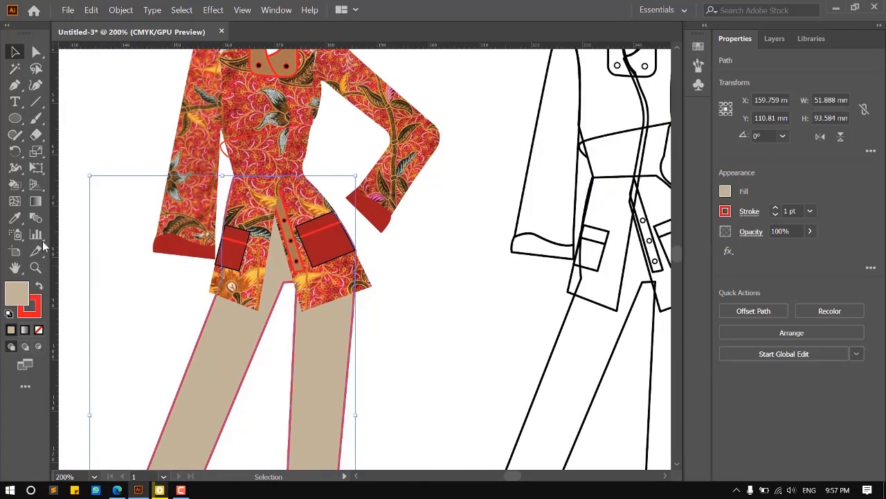
left_click(14, 217)
scroll(214, 246, "up", 4)
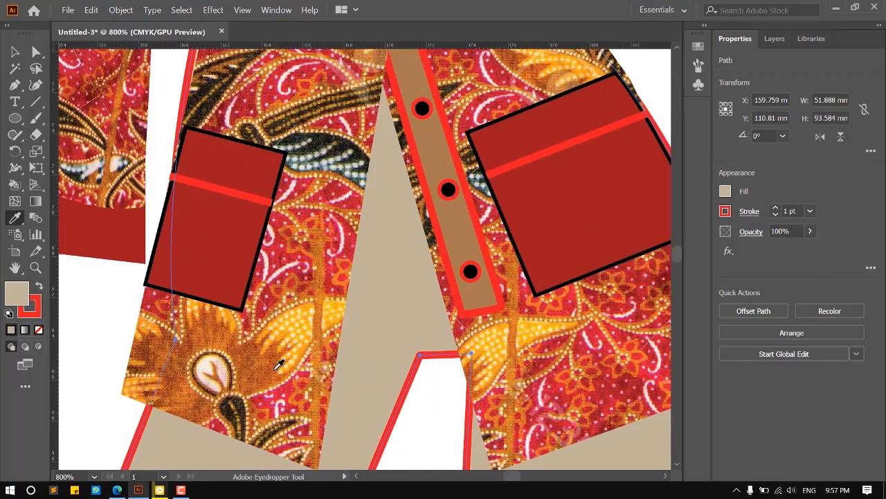
left_click(276, 368)
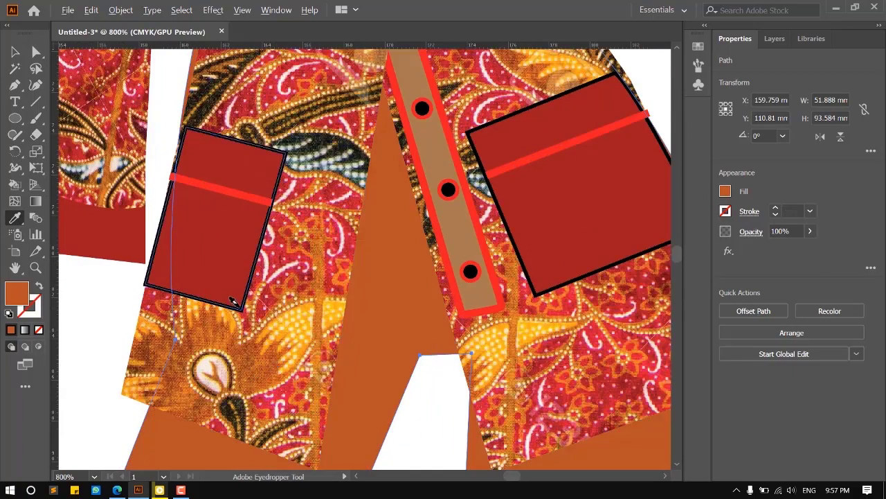
scroll(237, 302, "down", 3)
scroll(148, 166, "down", 1)
left_click(15, 52)
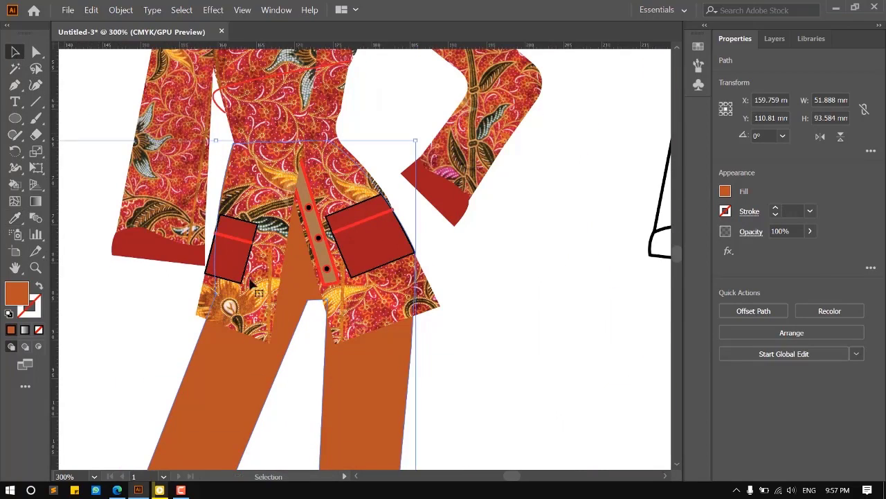
scroll(299, 339, "down", 2)
left_click(467, 338)
scroll(392, 257, "down", 1)
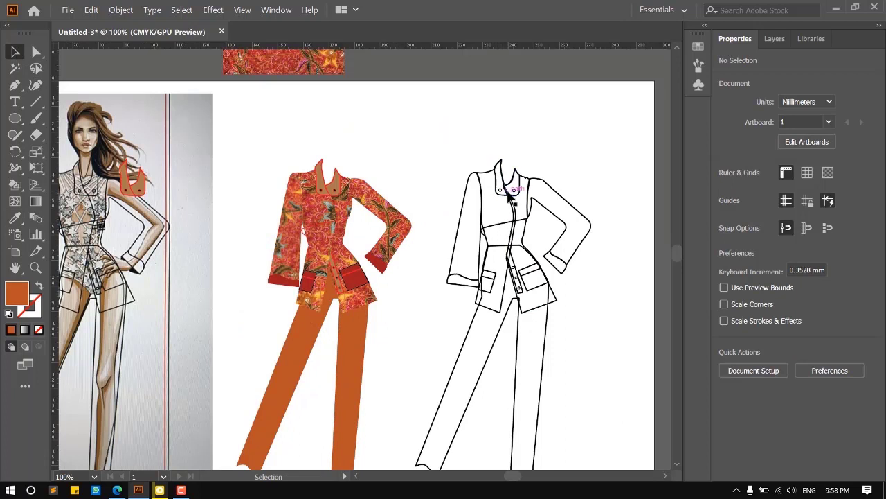
Move the black outline group over the coloured garment and align it with the sleeve, collar and button edges.
left_click_drag(511, 197, 333, 206)
scroll(300, 178, "up", 5)
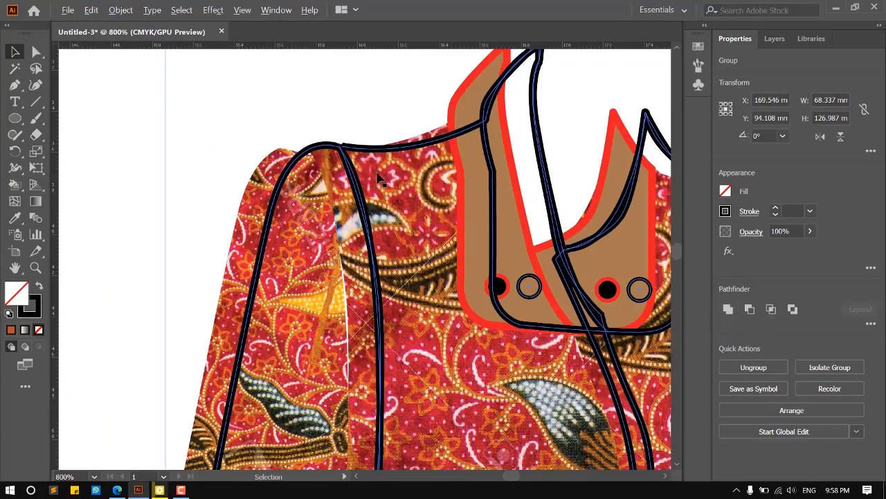
left_click_drag(293, 157, 275, 157)
key("ctrl+z")
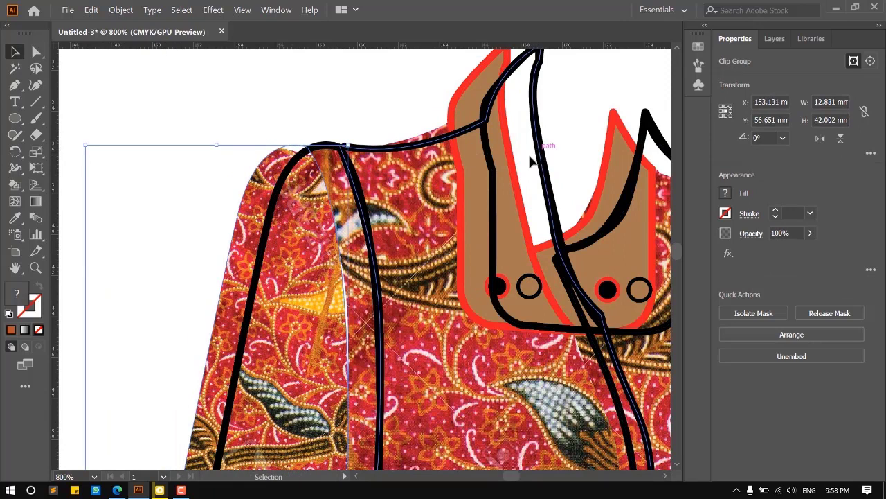
left_click_drag(544, 164, 513, 166)
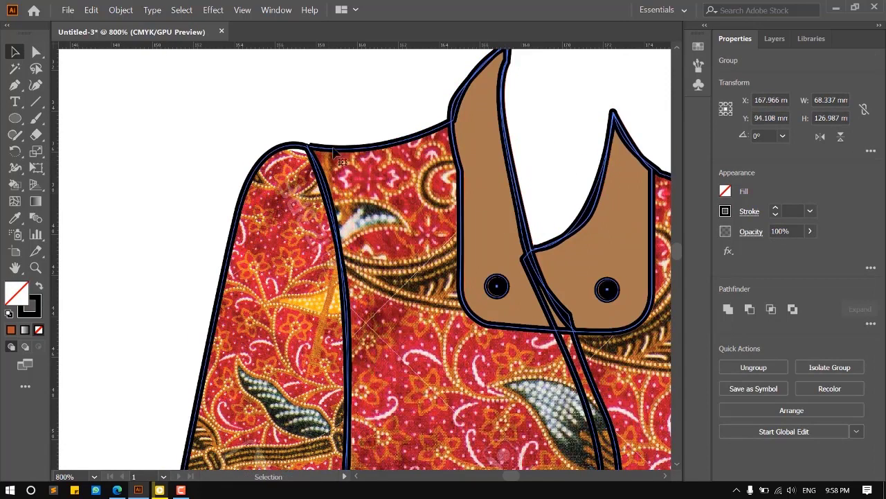
left_click(186, 159)
Examine how the overlaid black outlines fit the patterned jacket and trousers, especially around the front opening and waist.
scroll(185, 163, "down", 4, "alt")
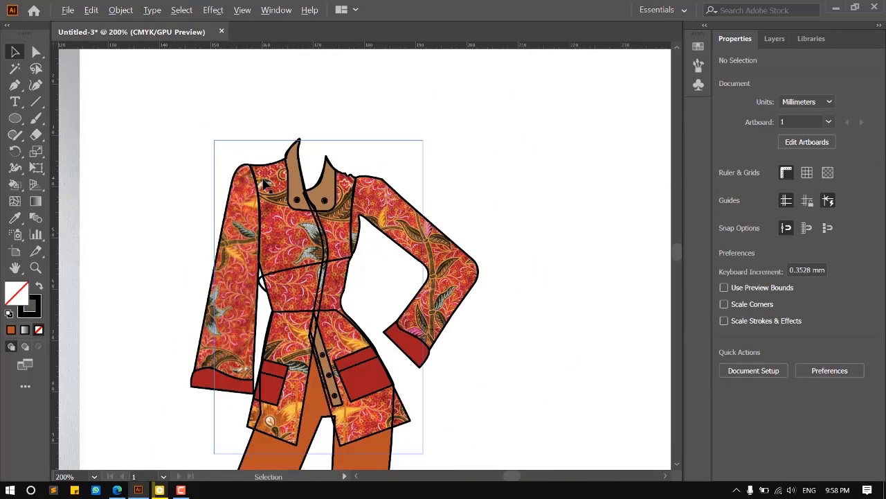
scroll(386, 220, "down", 1)
scroll(385, 215, "down", 5)
scroll(430, 249, "down", 1, "alt")
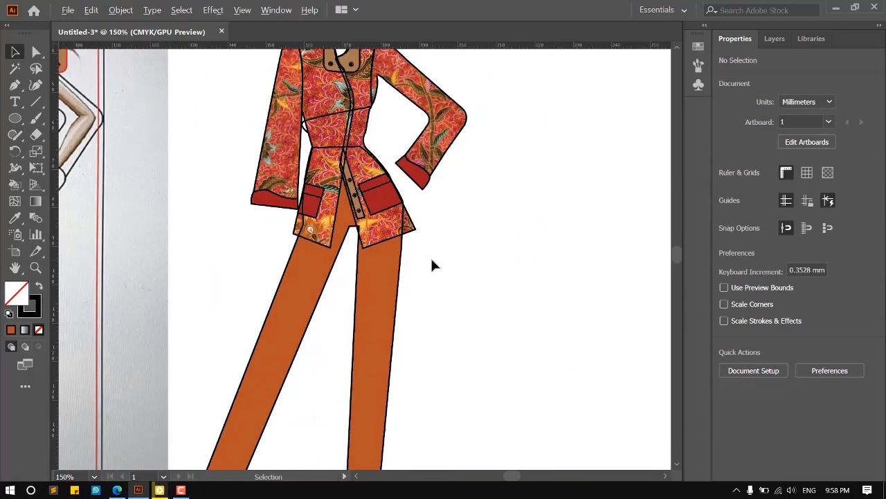
scroll(503, 261, "down", 2, "alt")
scroll(435, 171, "up", 5, "alt")
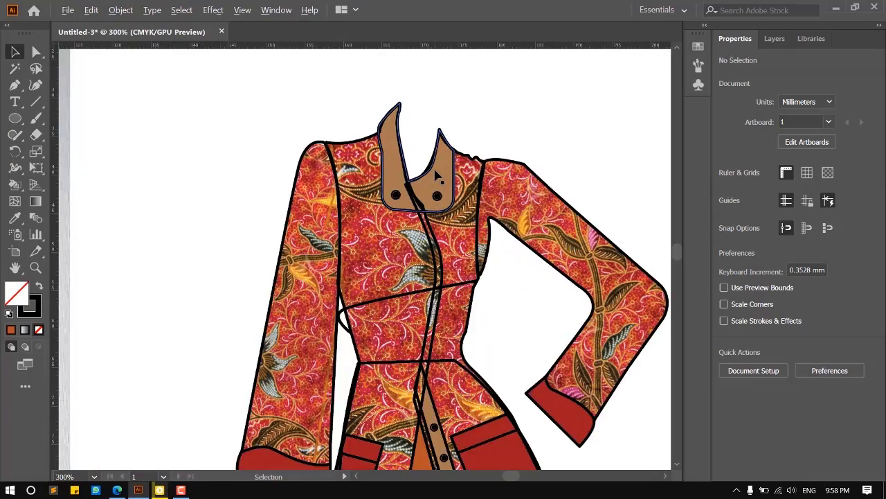
scroll(435, 171, "down", 1, "alt")
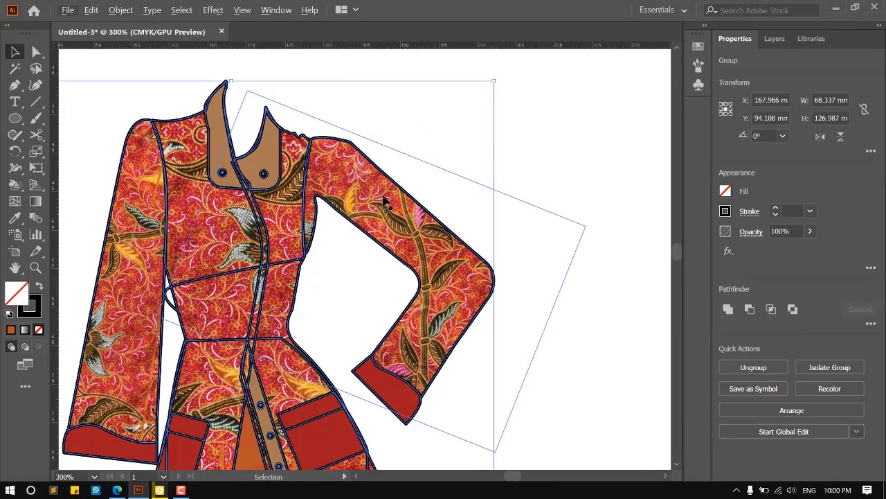
left_click_drag(330, 253, 477, 211)
scroll(411, 211, "up", 1, "alt")
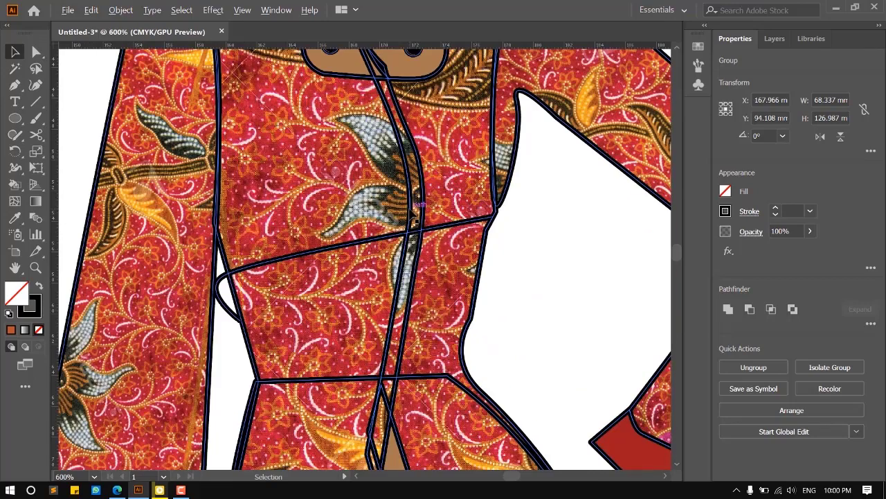
scroll(412, 219, "up", 2, "alt")
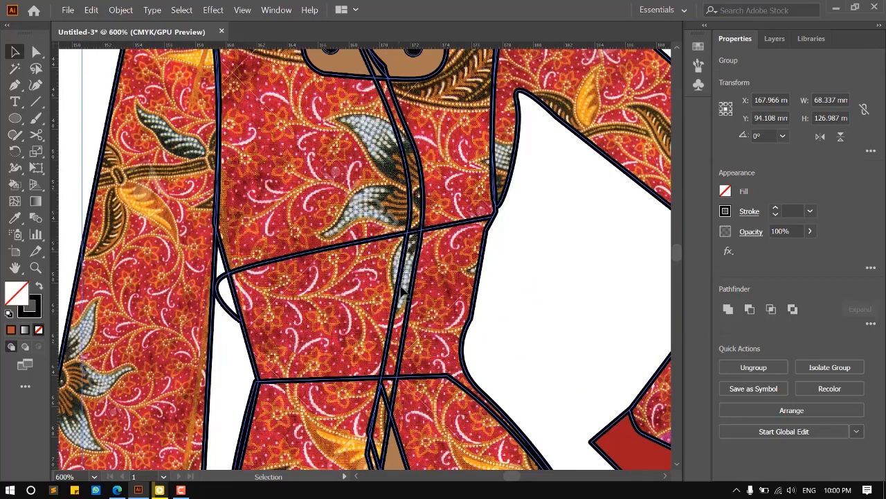
scroll(260, 250, "down", 3)
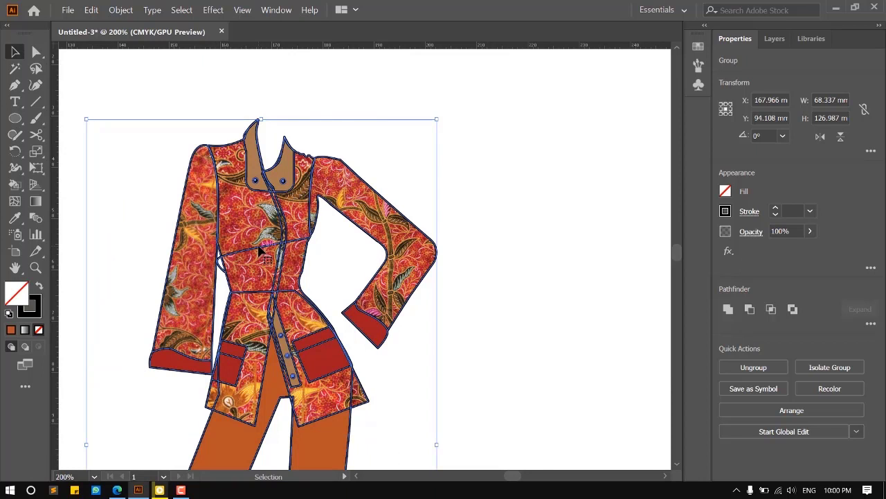
Move the black outline group off the coloured garment onto the blank area beside it and ungroup it.
left_click_drag(261, 252, 401, 219)
right_click(420, 235)
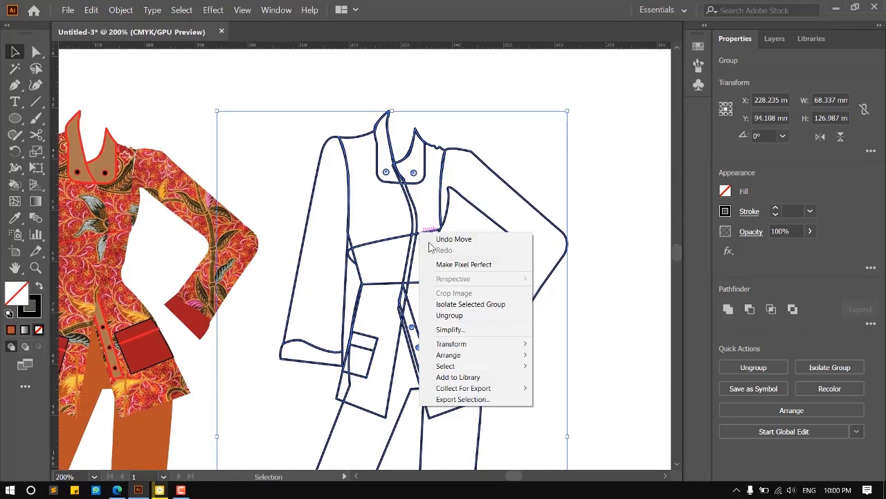
left_click(450, 303)
left_click(612, 163)
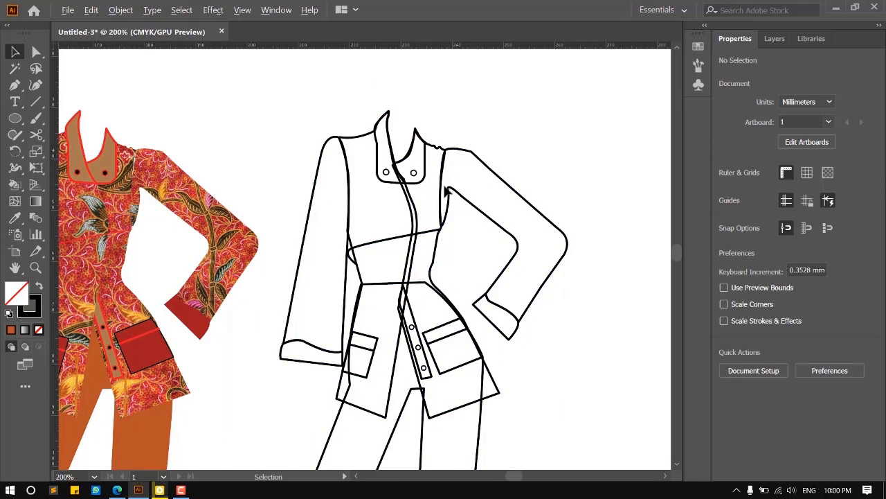
Try moving the right front panel's path in the outline copy slightly aside at the front opening, and undo the move.
scroll(416, 199, "up", 4)
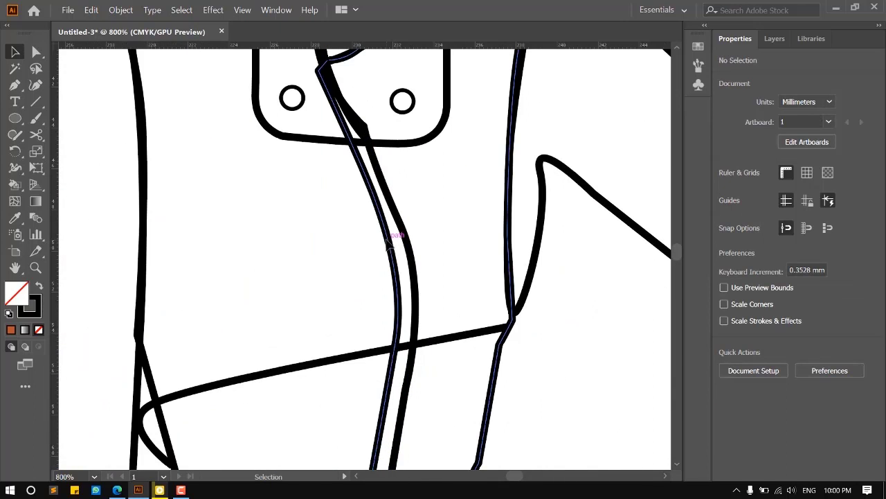
left_click_drag(390, 244, 372, 251)
key("ctrl+z")
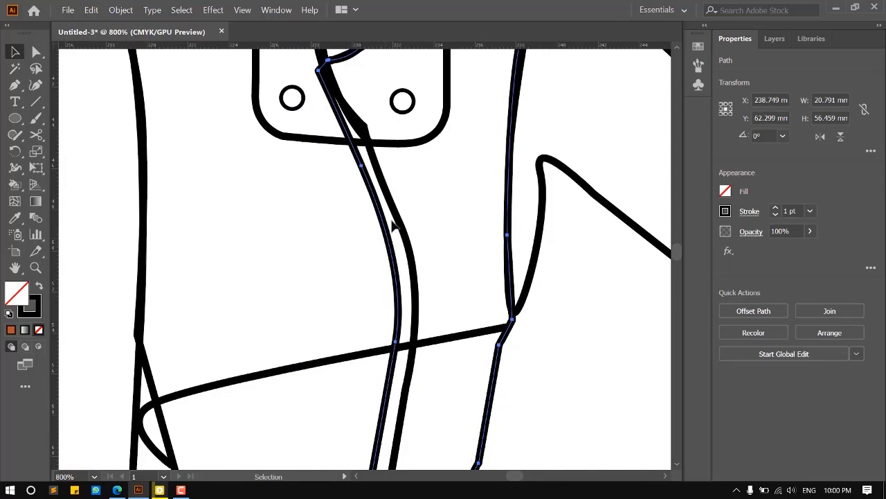
Cut the right front panel's path with the Scissors tool where it crosses the other front edge beside the button placket.
scroll(393, 206, "up", 3)
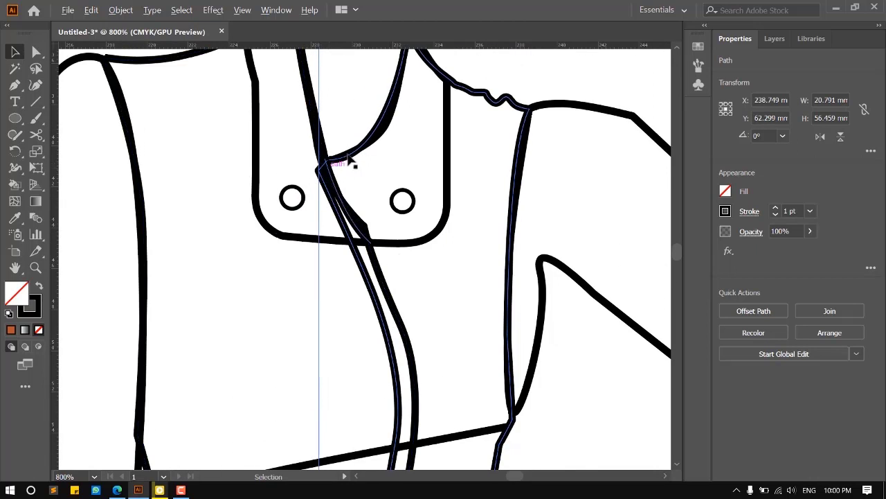
scroll(326, 166, "down", 4)
scroll(312, 180, "up", 4)
scroll(311, 180, "up", 1)
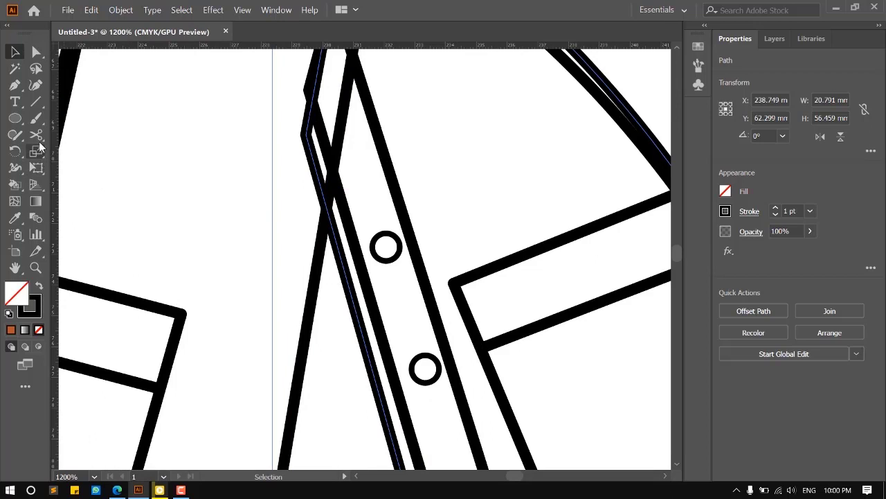
left_click_drag(36, 135, 97, 157)
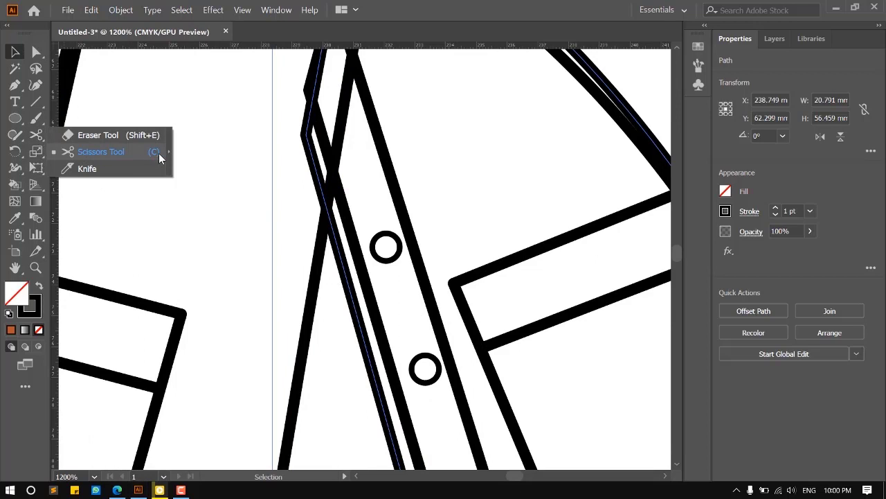
left_click(146, 158)
scroll(402, 223, "up", 6)
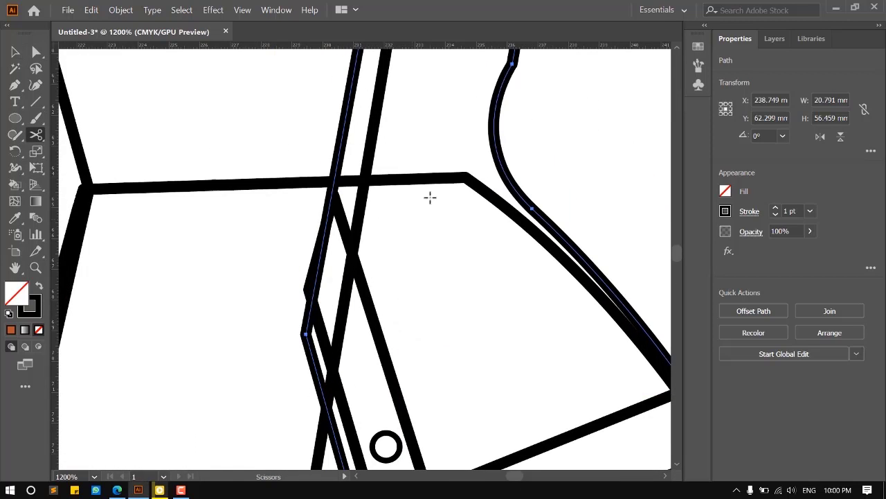
scroll(353, 385, "up", 3)
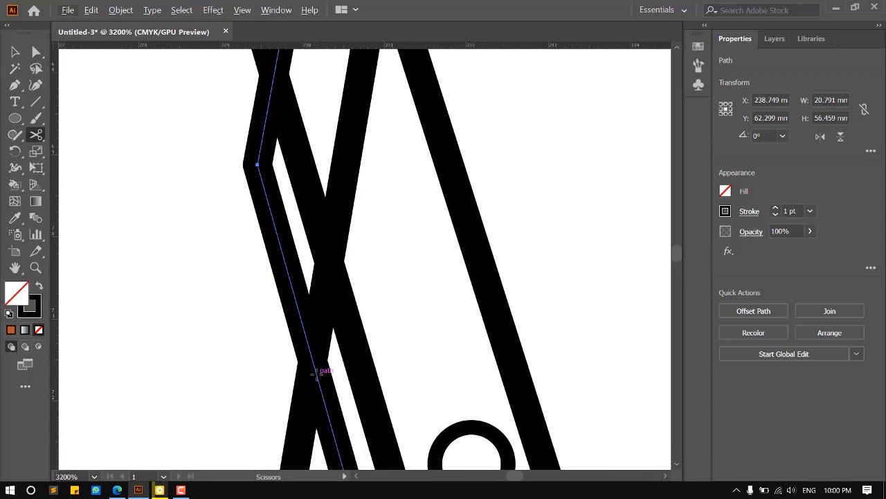
left_click(316, 375)
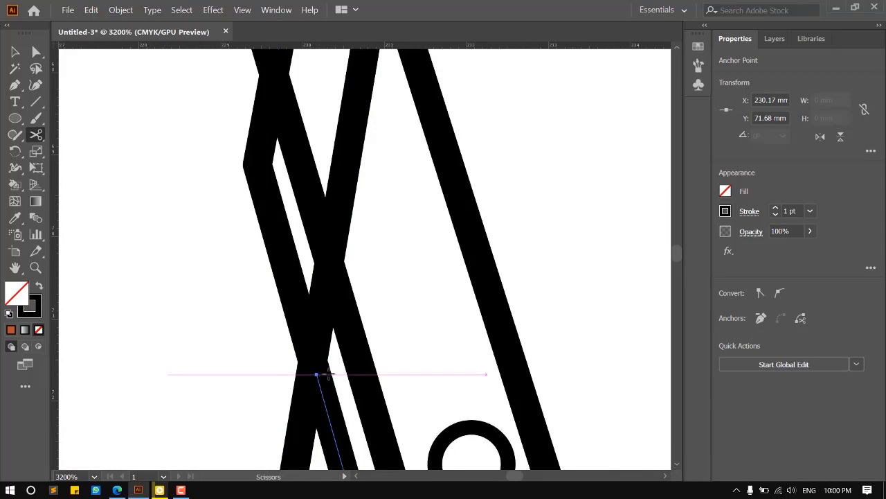
Cut the right front panel's path with the Scissors tool at the base of the collar.
scroll(319, 391, "down", 5)
scroll(407, 201, "up", 12)
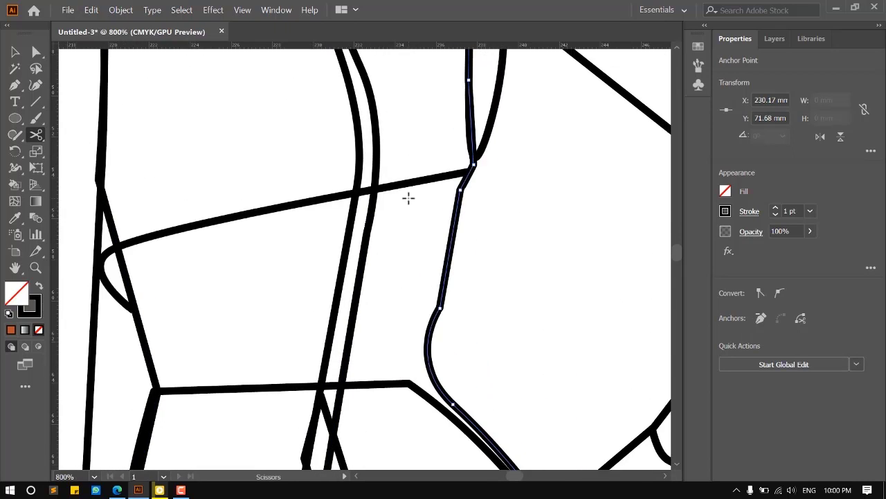
scroll(408, 199, "up", 5)
scroll(296, 166, "up", 4)
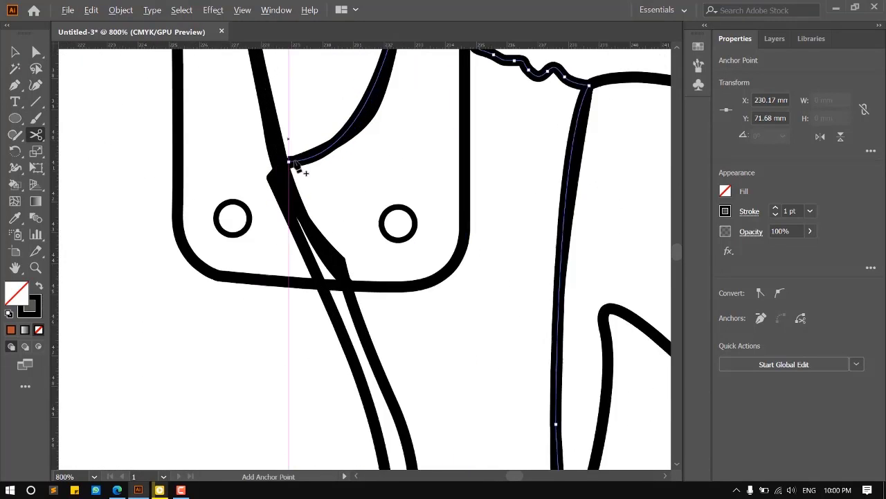
scroll(250, 195, "up", 1)
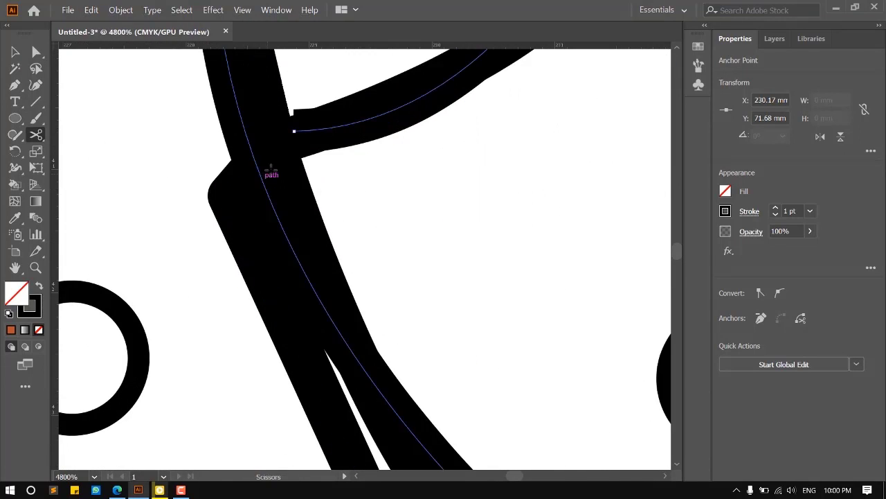
left_click(277, 160)
Move the cut front-opening segment aside and delete it, leaving a single front edge line.
left_click(15, 51)
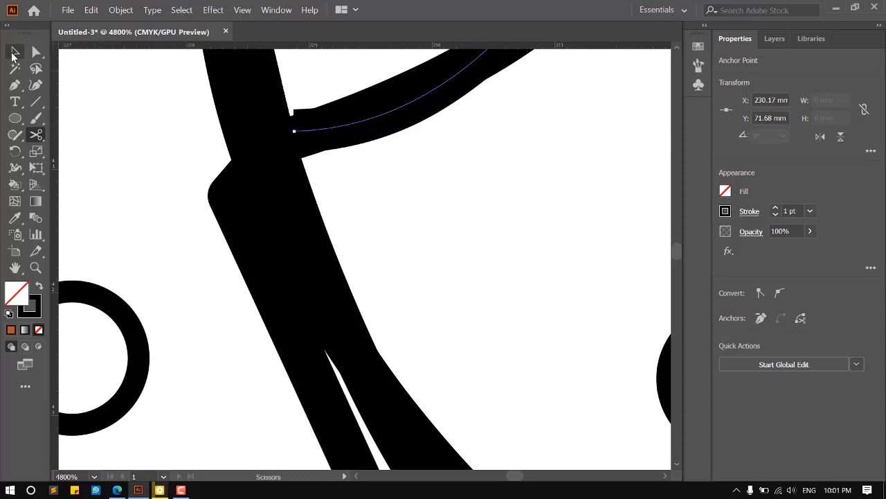
scroll(316, 143, "down", 8)
scroll(350, 320, "up", 3)
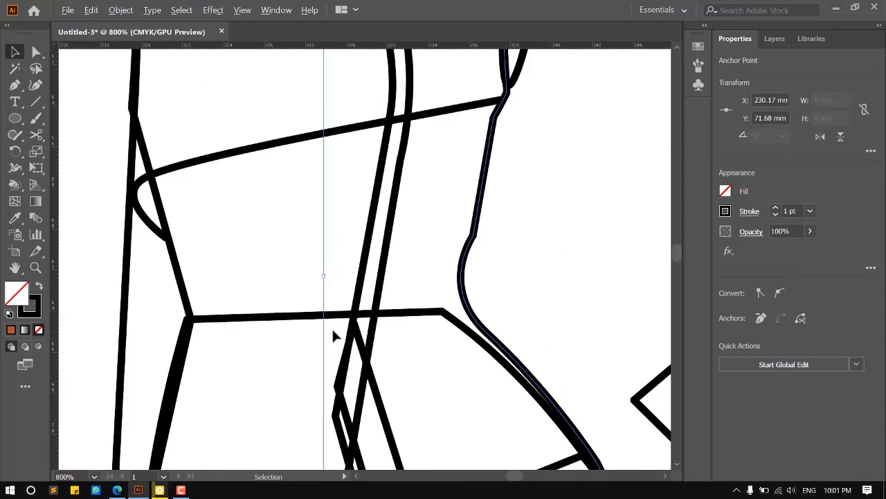
left_click_drag(362, 280, 326, 280)
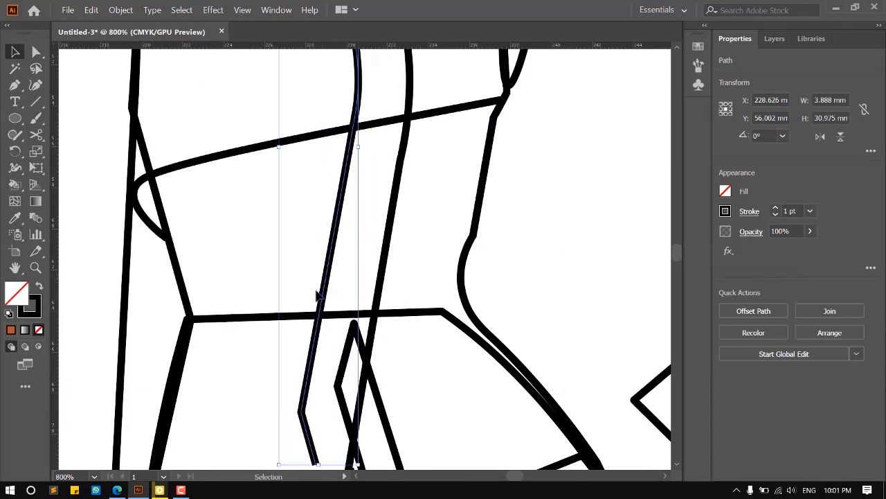
scroll(320, 308, "down", 2)
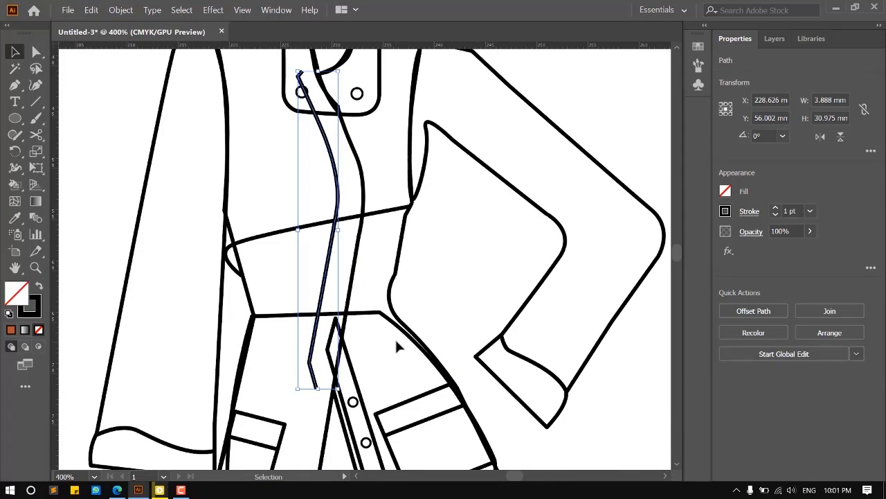
left_click(396, 337)
scroll(395, 339, "down", 1)
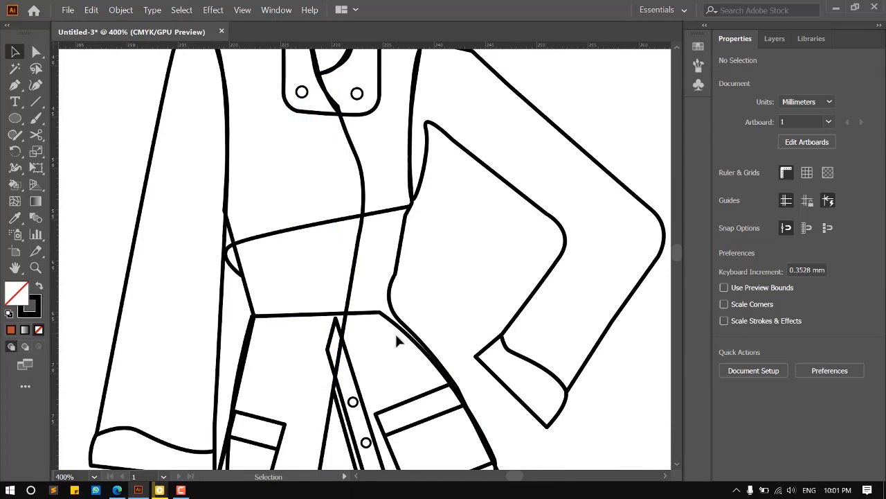
Move the button placket outline's protruding side anchor down onto the jacket's front edge line.
left_click(395, 340)
scroll(402, 292, "down", 2)
scroll(365, 294, "up", 2)
scroll(382, 268, "up", 4)
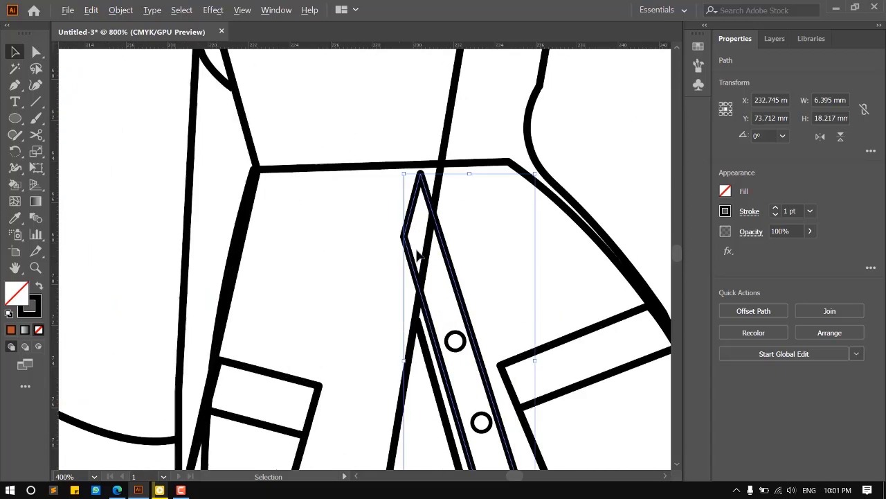
scroll(412, 207, "down", 5)
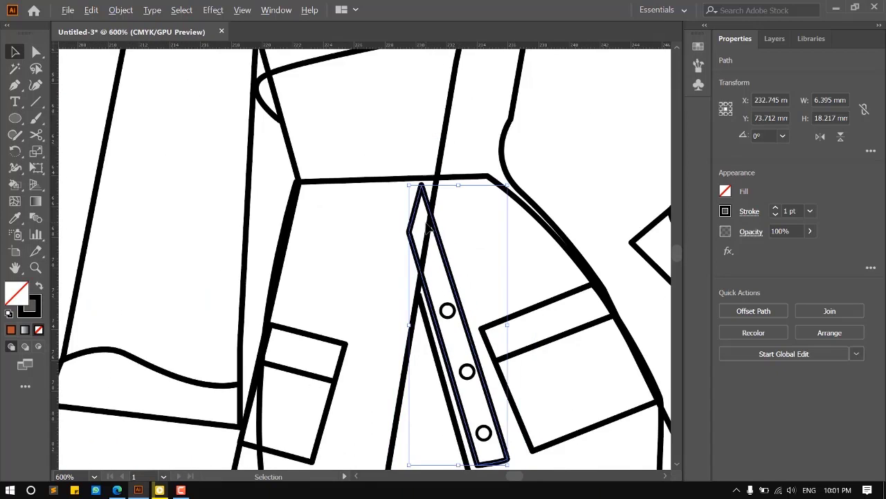
scroll(412, 249, "up", 6)
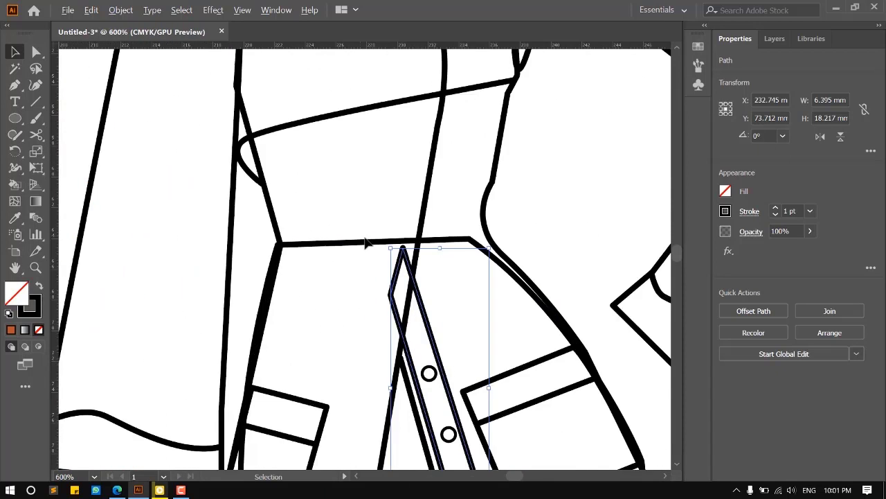
left_click(37, 53, "alt")
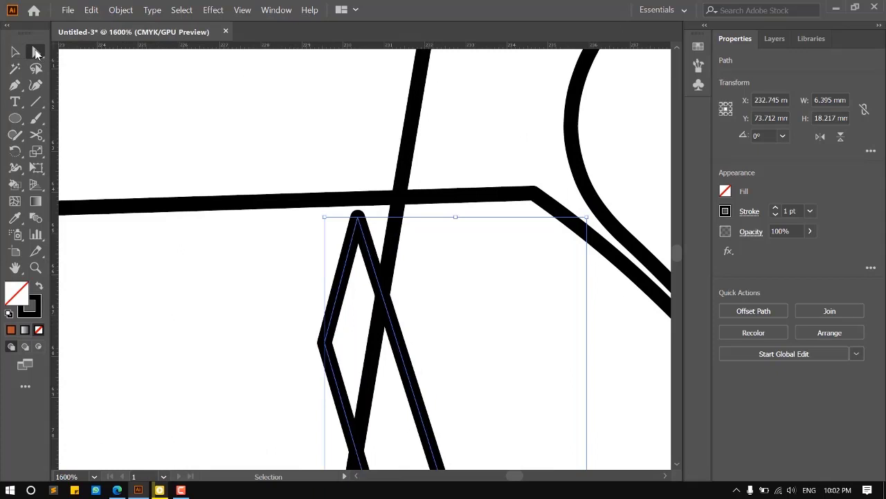
scroll(341, 389, "up", 2)
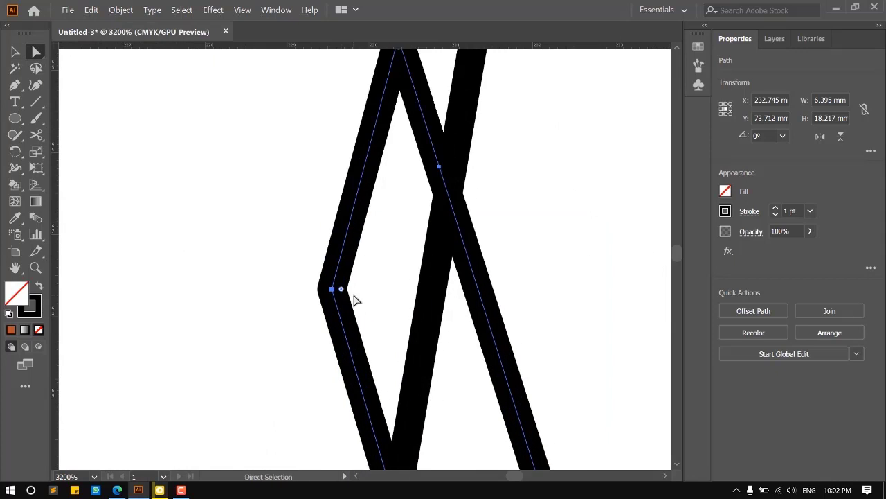
left_click(331, 169)
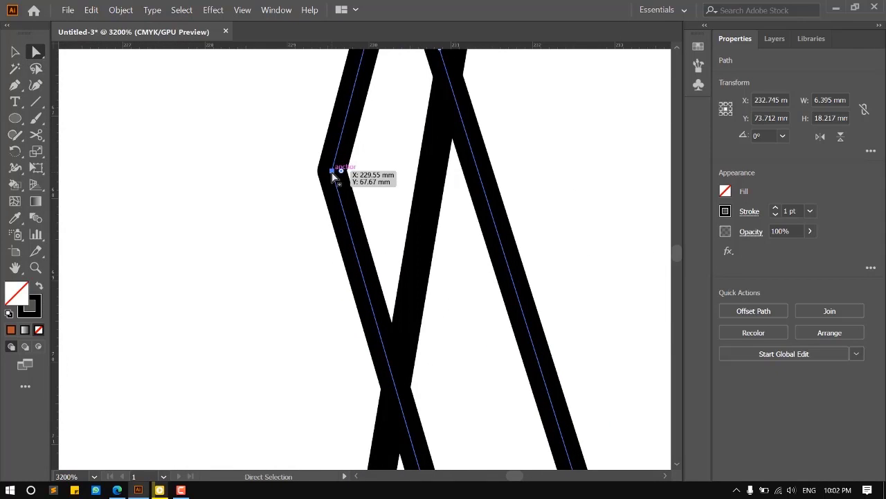
mouse_move(333, 173)
left_mouse_down()
mouse_move(399, 351)
mouse_move(392, 395)
left_mouse_up()
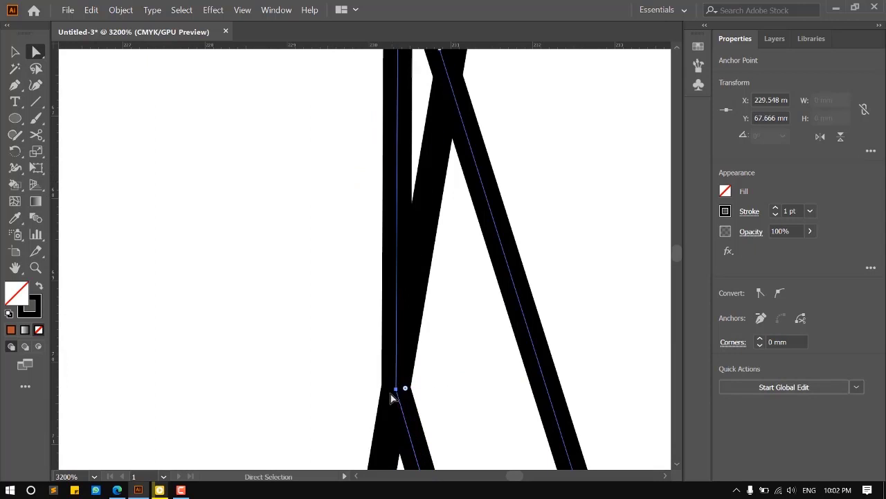
Delete the button placket outline's topmost anchor point so its upper end stops at the front edge.
scroll(390, 381, "up", 5)
mouse_move(399, 174)
left_mouse_down()
mouse_move(439, 277)
mouse_move(439, 303)
mouse_move(391, 312)
mouse_move(318, 291)
mouse_move(325, 286)
left_mouse_up()
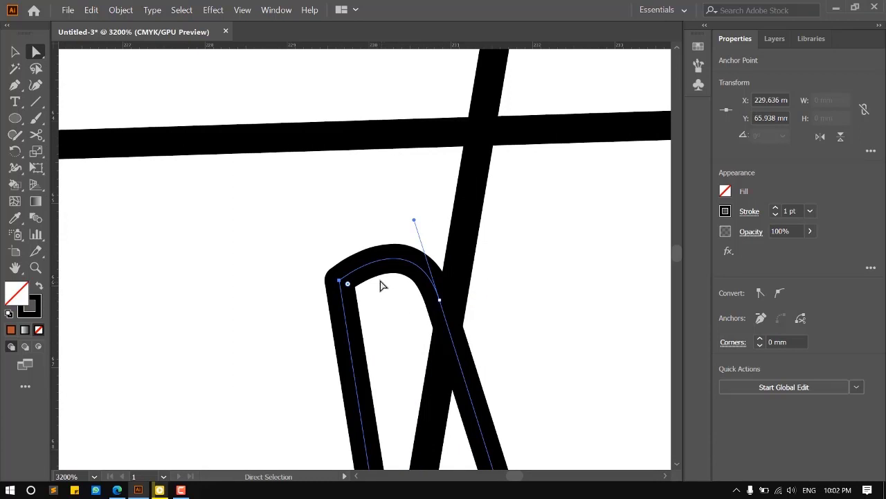
key("Delete")
scroll(415, 288, "down", 1)
scroll(435, 223, "down", 3)
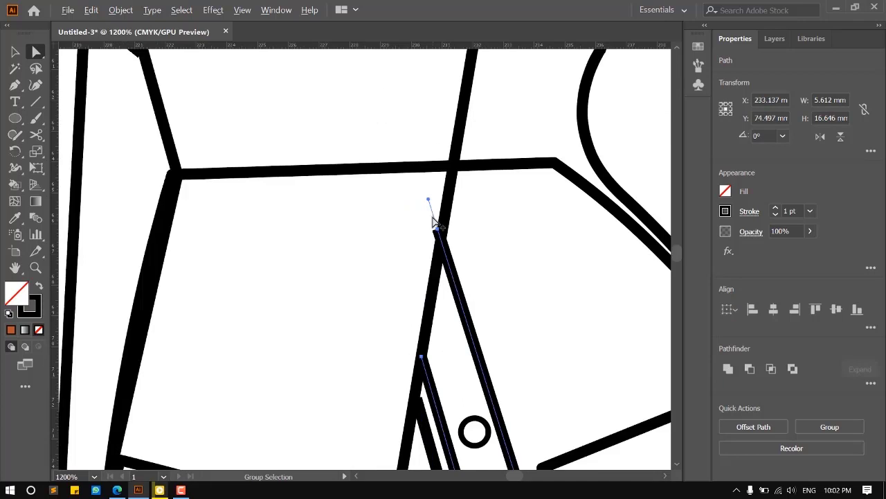
key("v")
Examine the cleaned front opening and button placket in the outline copy against the waist and pocket lines.
scroll(329, 264, "down", 2)
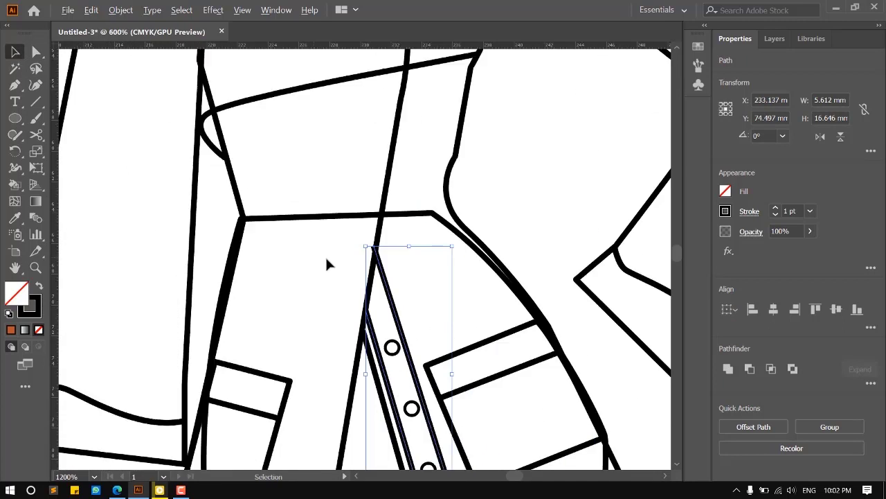
scroll(329, 263, "down", 1)
scroll(360, 274, "up", 2)
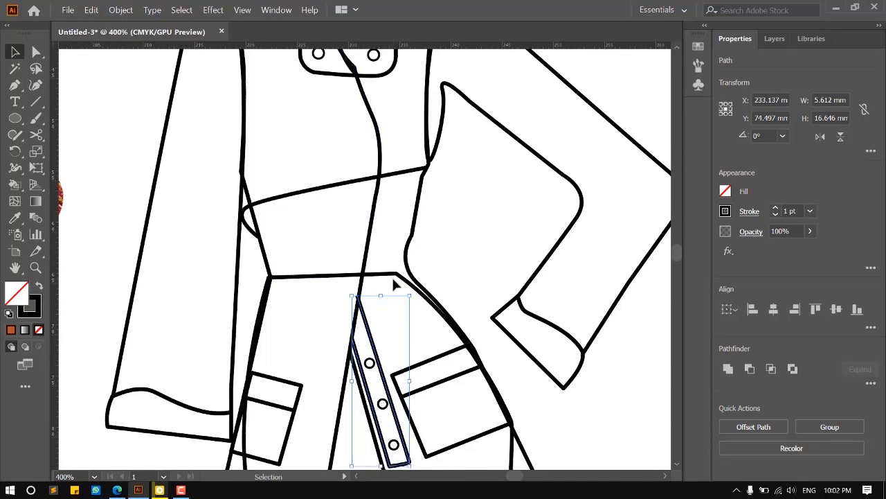
scroll(386, 281, "down", 2)
scroll(380, 303, "down", 1)
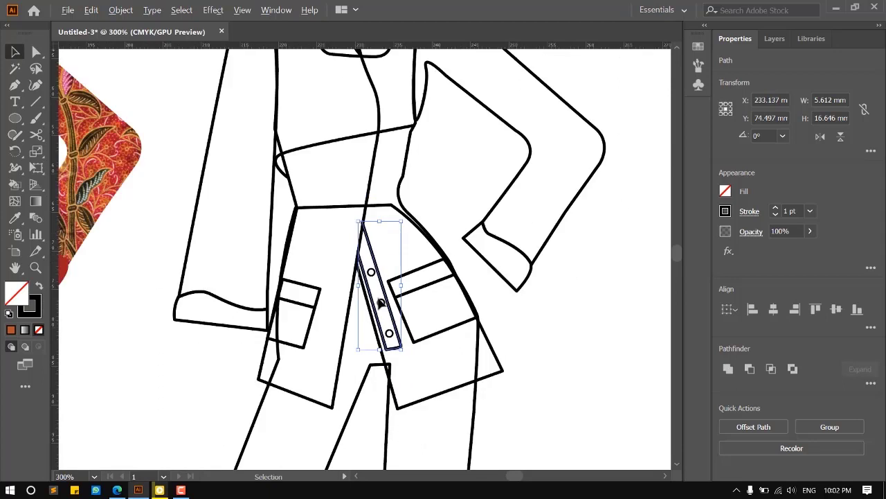
scroll(380, 302, "down", 3)
scroll(354, 263, "up", 4)
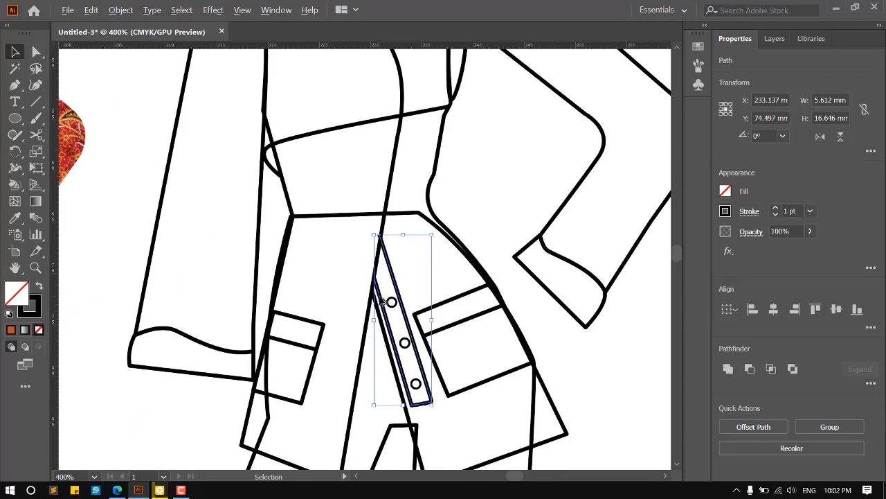
scroll(381, 300, "down", 2)
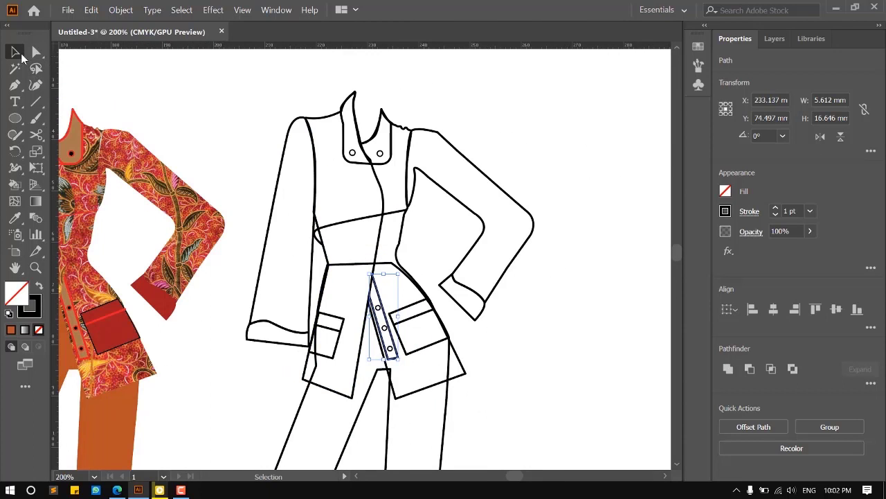
left_click(212, 127)
scroll(374, 168, "down", 3)
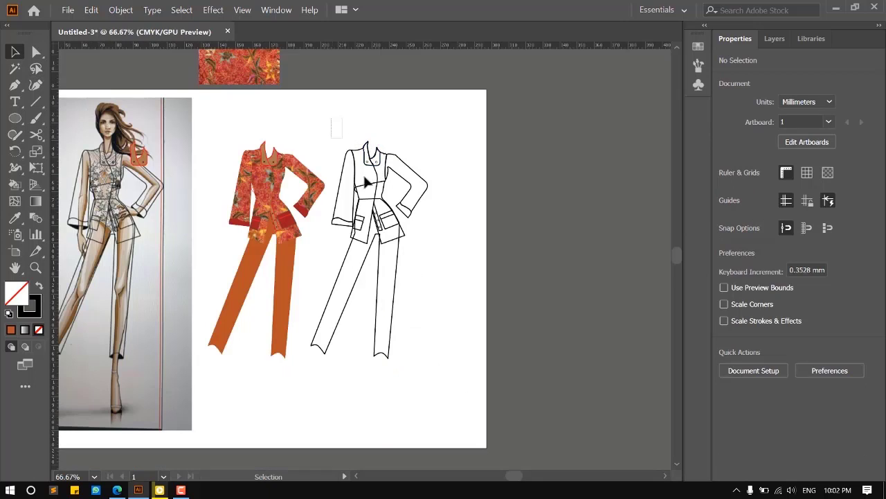
left_click_drag(456, 337, 459, 339)
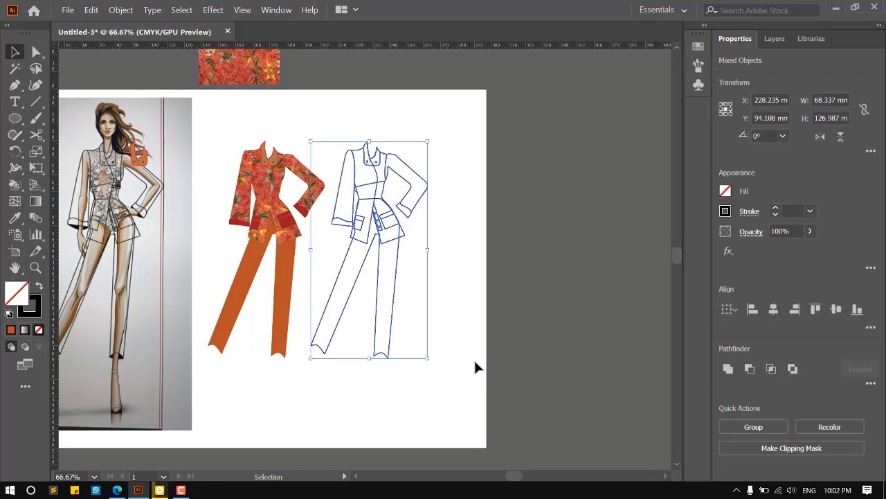
left_click(530, 284)
scroll(365, 241, "up", 4)
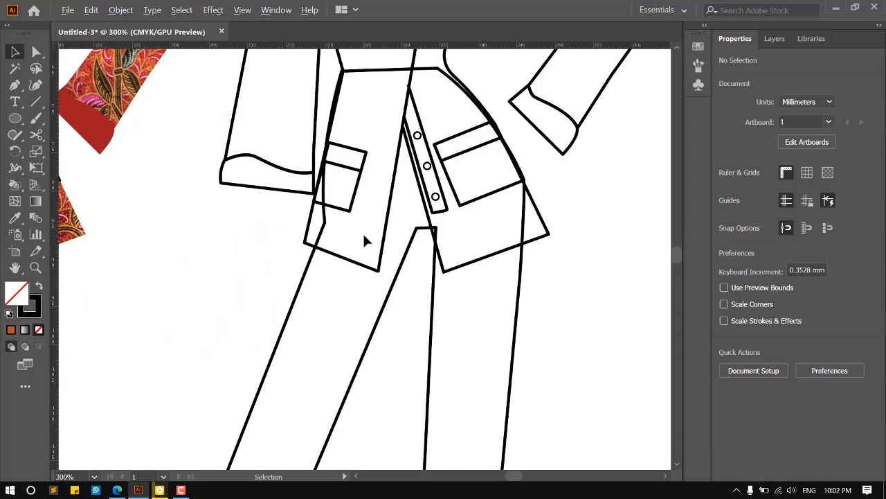
scroll(365, 241, "down", 4)
left_click_drag(296, 285, 453, 392)
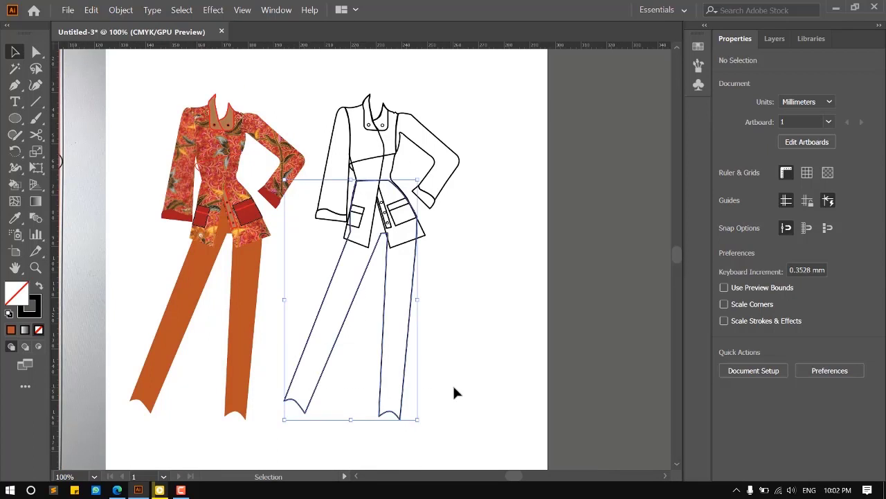
left_click_drag(385, 145, 431, 245)
left_click(571, 294)
Move the trousers outline out from under the jacket outline into the blank area beside it.
scroll(460, 347, "up", 2)
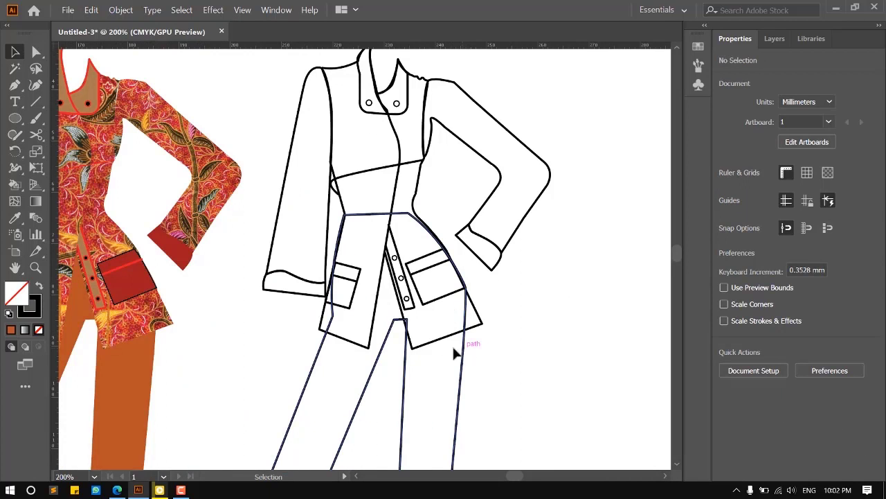
scroll(388, 332, "down", 1)
left_click_drag(424, 365, 632, 366)
scroll(475, 267, "up", 1)
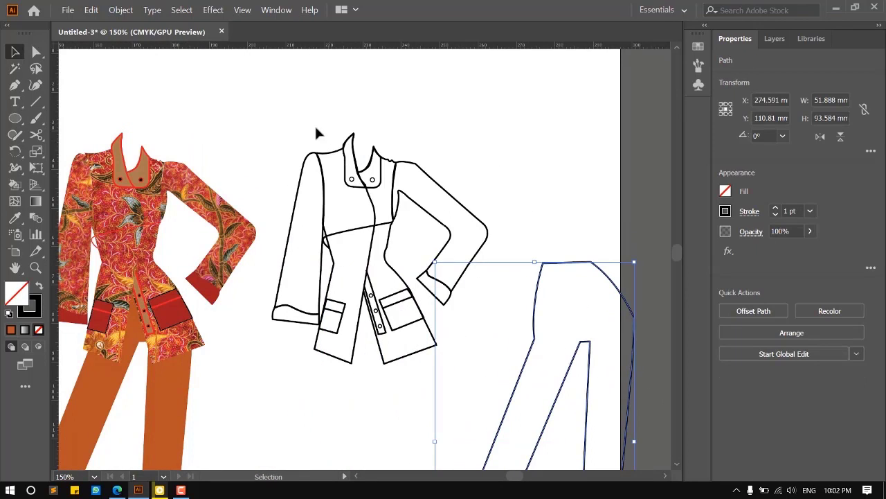
Group all parts of the jacket outline copy into one object.
left_click_drag(284, 105, 481, 362)
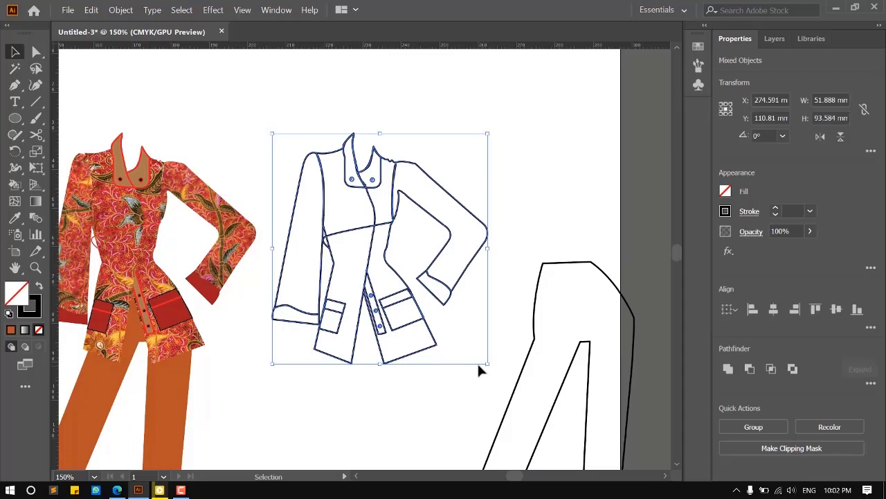
key("a")
key("ctrl+g")
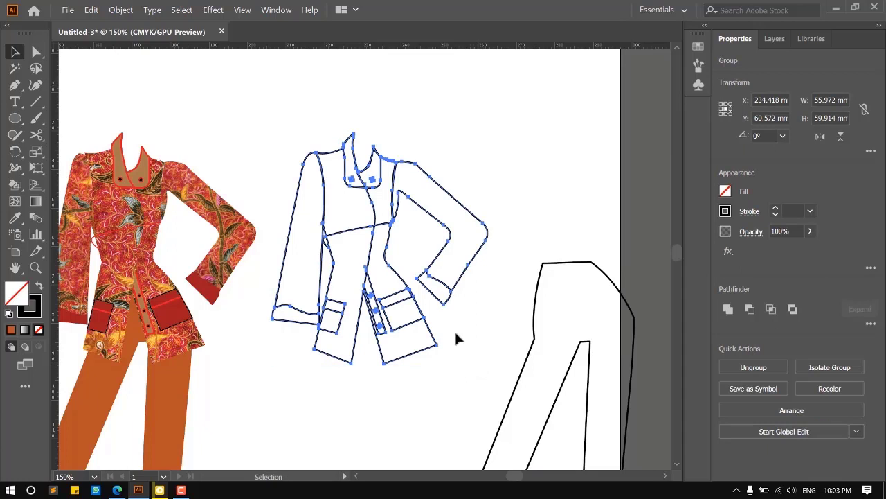
left_click(361, 228)
key("ctrl+z")
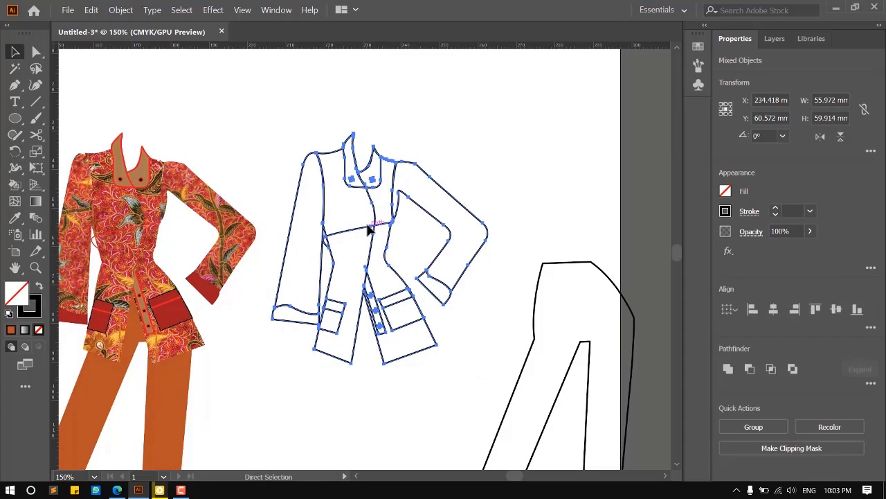
right_click(378, 226)
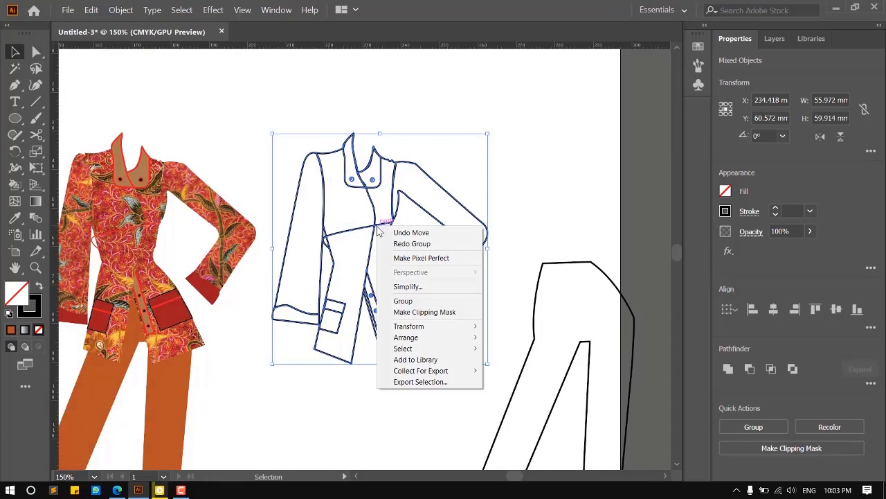
left_click(403, 301)
left_click(520, 166)
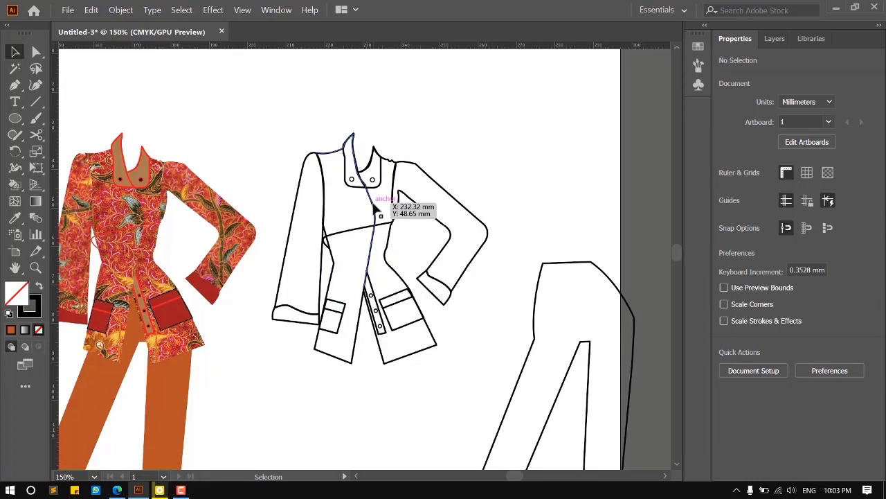
Move the grouped jacket outline onto the batik-patterned jacket so that their edges coincide.
left_click(387, 218)
scroll(481, 249, "down", 2)
scroll(322, 193, "up", 1)
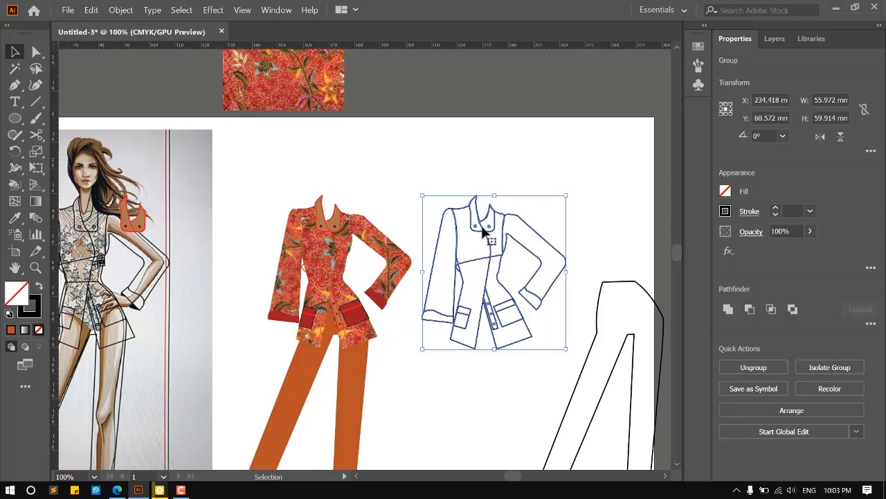
left_click_drag(478, 236, 326, 249)
Examine how the jacket outline lines up with the patterned fabric at the collar, sleeves, cuffs and pockets.
scroll(276, 205, "up", 5)
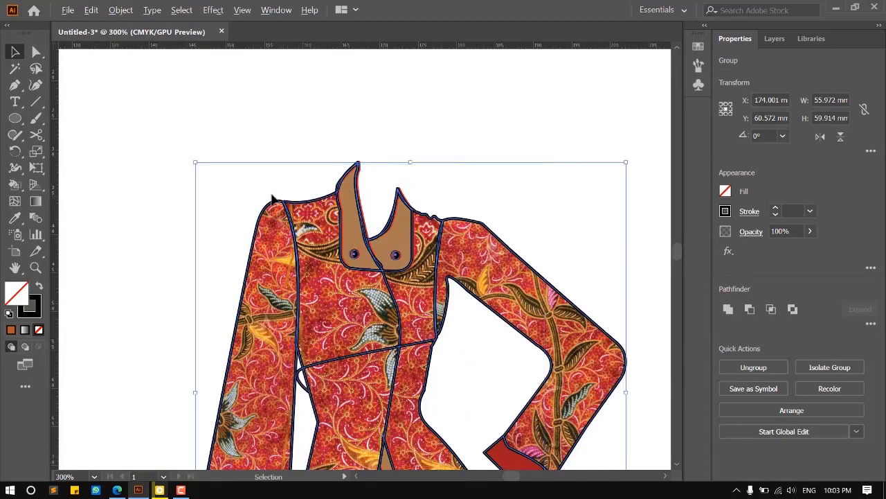
scroll(275, 205, "down", 2)
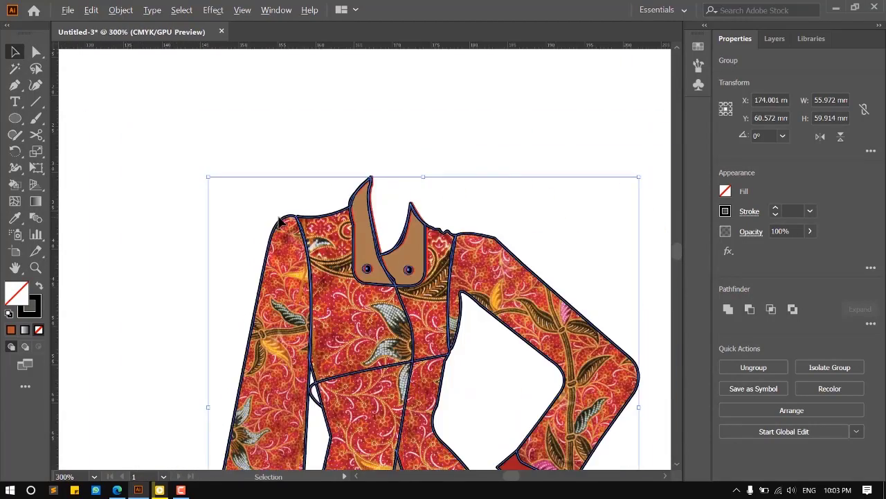
scroll(475, 270, "down", 3)
scroll(634, 311, "up", 2)
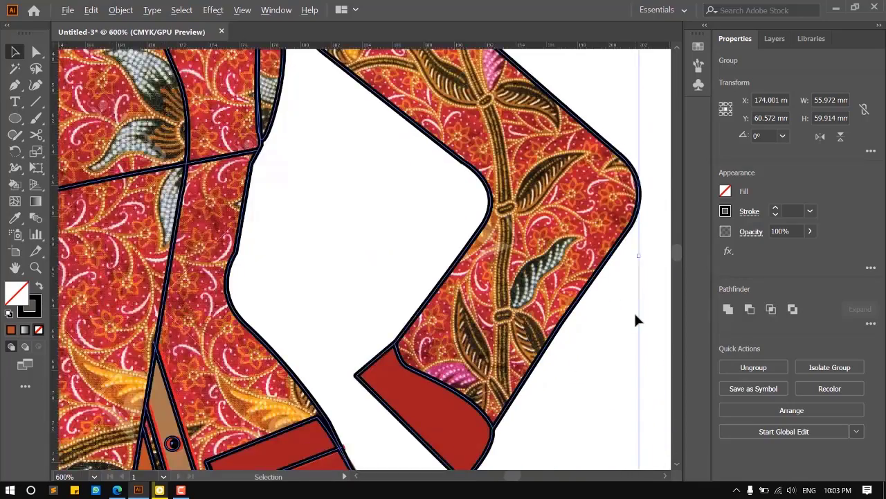
scroll(635, 316, "down", 2)
scroll(485, 287, "down", 3)
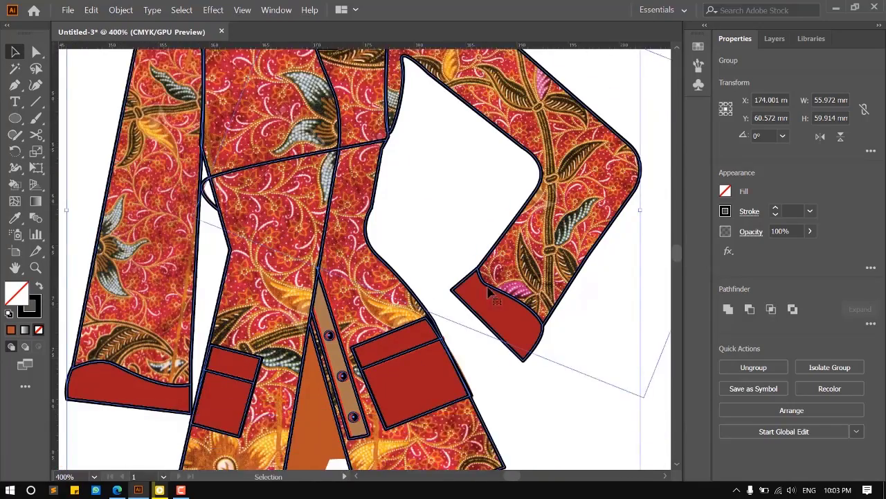
scroll(482, 294, "down", 2)
scroll(349, 311, "down", 3)
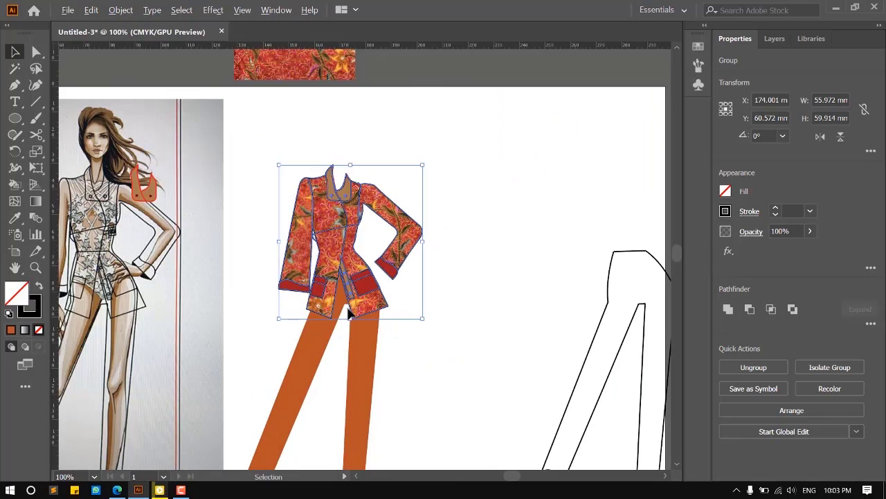
Move the trousers outline onto the solid orange trousers, aligning the legs and crotch with the coloured shape.
left_click_drag(538, 330, 496, 311)
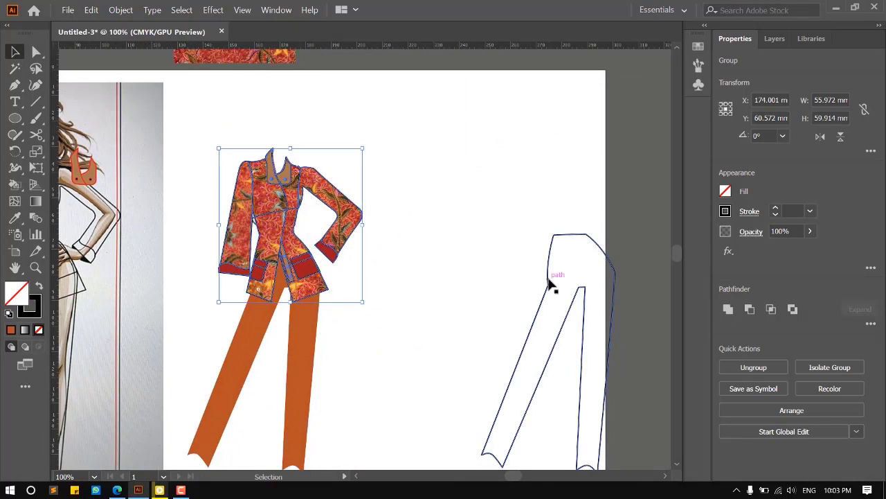
left_click_drag(552, 284, 246, 292)
scroll(243, 281, "up", 3)
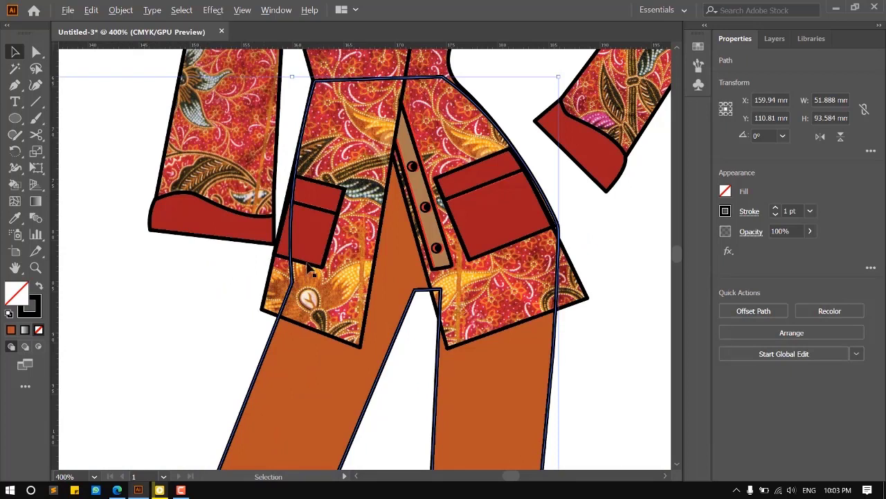
scroll(344, 272, "up", 1)
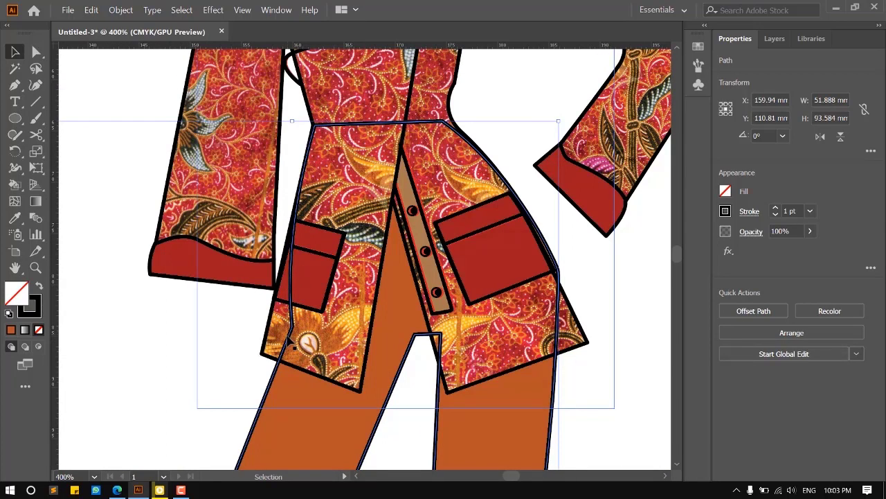
scroll(293, 344, "down", 2)
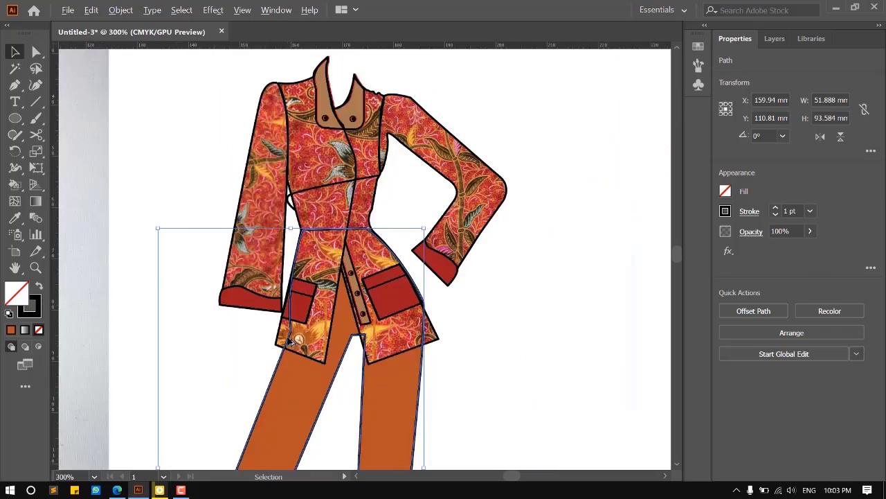
scroll(291, 343, "up", 4)
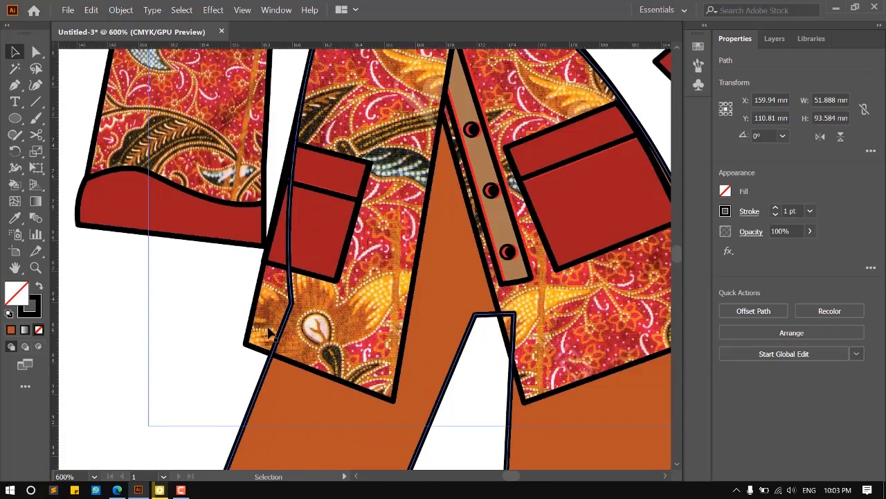
scroll(294, 341, "down", 4)
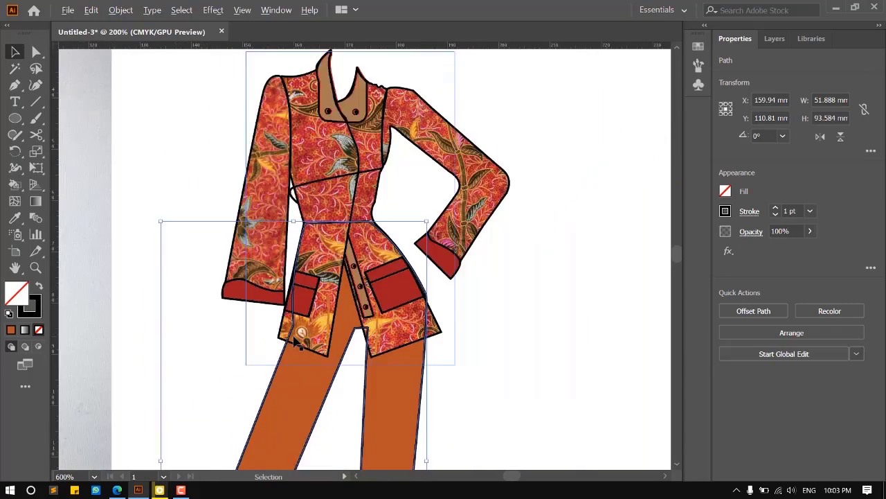
left_click_drag(391, 405, 485, 413)
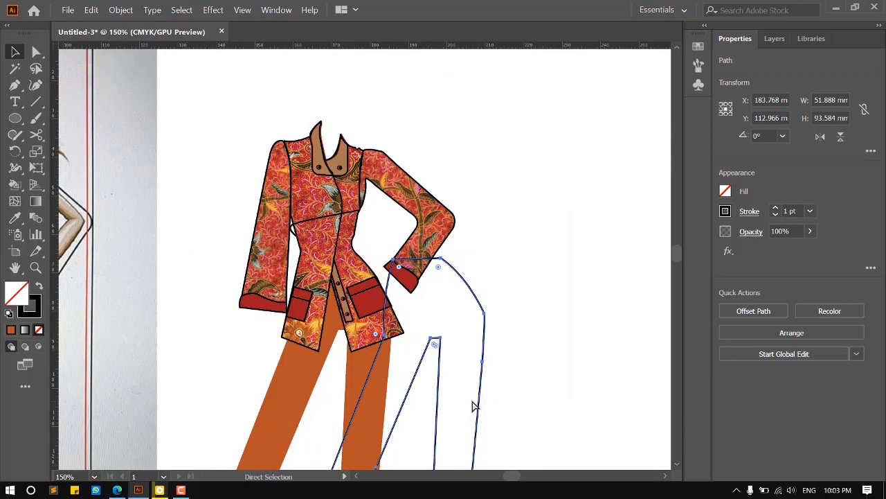
key("ctrl+z")
Send the trousers outline backward in the stacking order until it lies behind the patterned jacket panels and pockets, then deselect it.
scroll(283, 344, "up", 4)
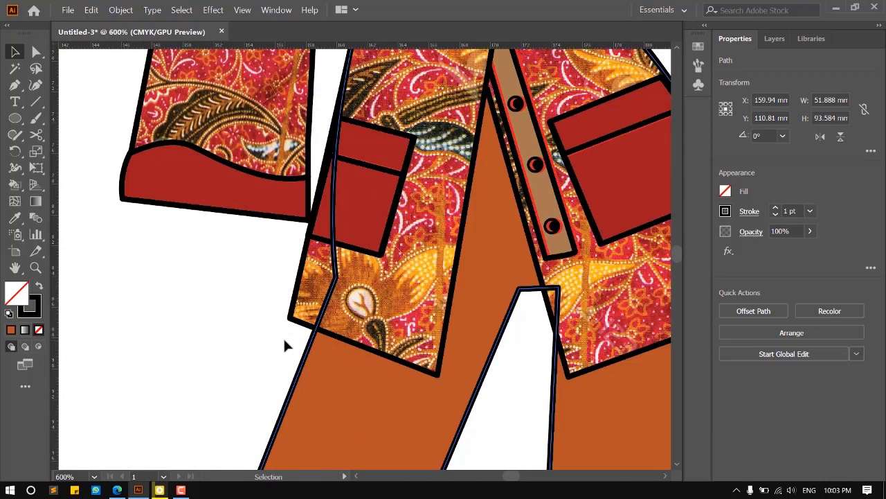
left_click(775, 39)
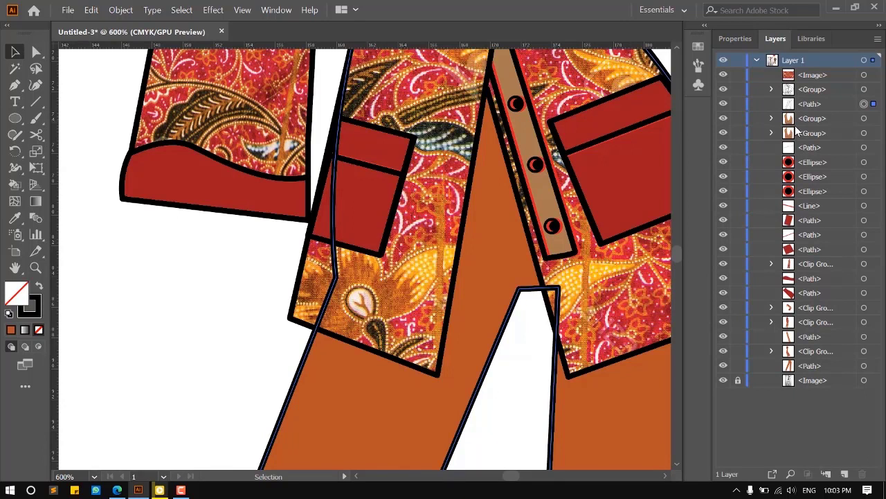
key("ctrl+bracketleft")
key("ctrl+bracketleft")
key("ctrl+bracketleft")
key("ctrl+bracketleft")
key("ctrl+bracketleft")
key("ctrl+bracketleft")
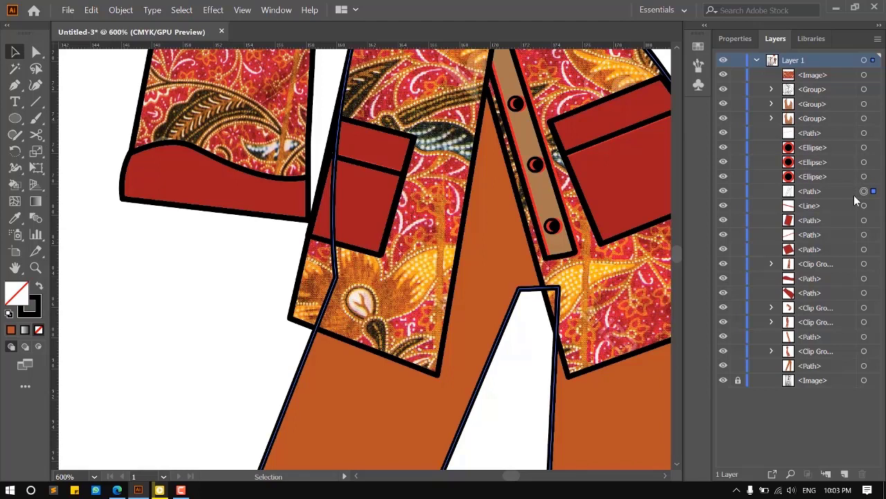
key("ctrl+bracketleft")
key("ctrl+bracketleft")
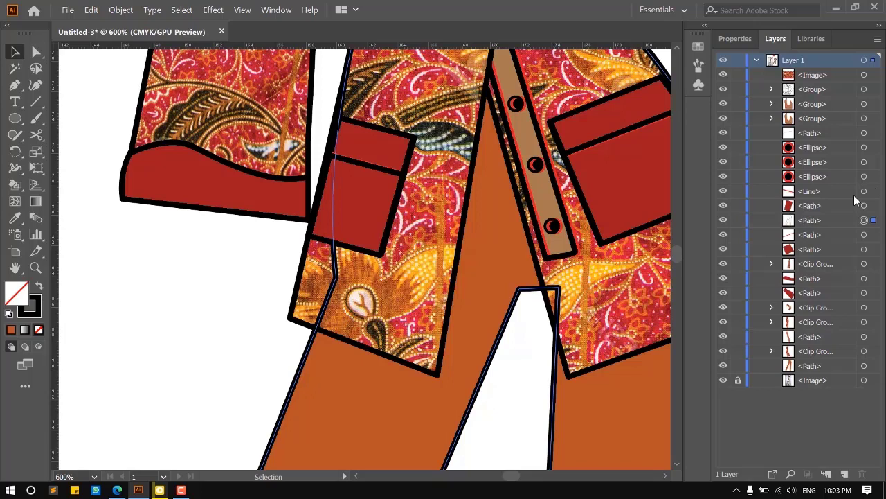
key("ctrl+bracketleft")
key("ctrl+bracketleft")
key("ctrl+bracketleft")
key("ctrl+bracketleft")
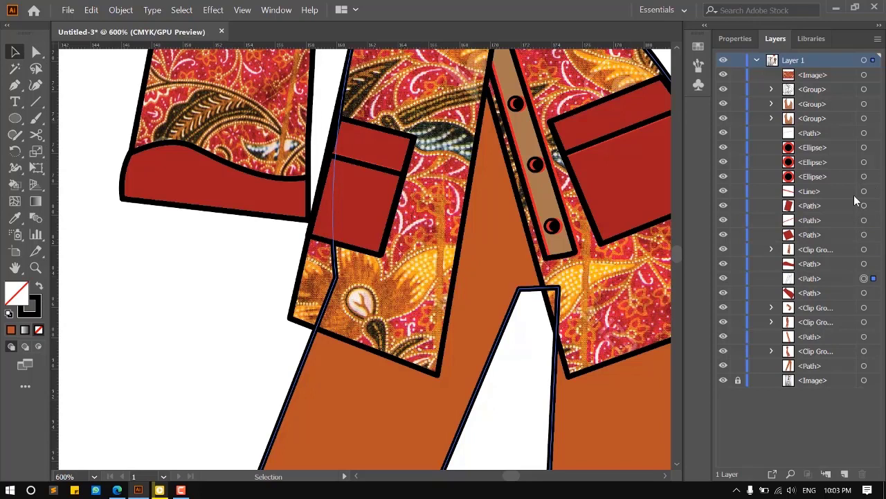
key("ctrl+bracketleft")
key("ctrl+bracketleft")
key("ctrl+bracketleft")
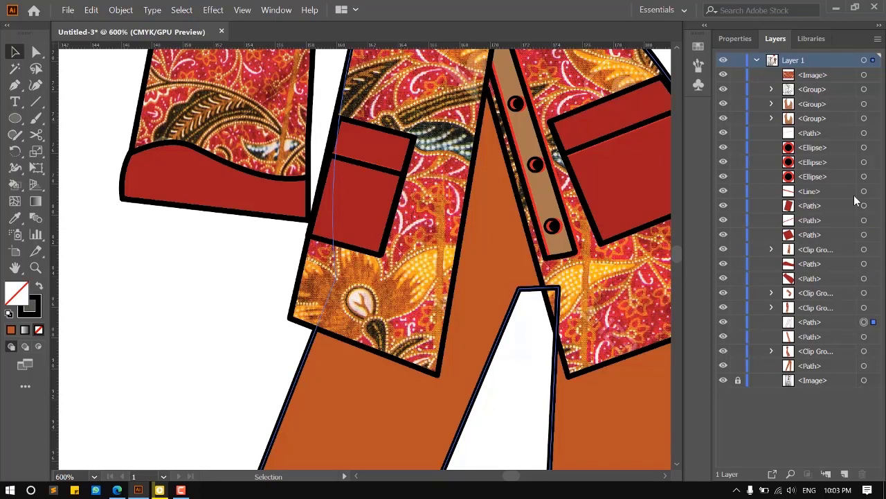
key("ctrl+minus")
key("ctrl+minus")
key("ctrl+minus")
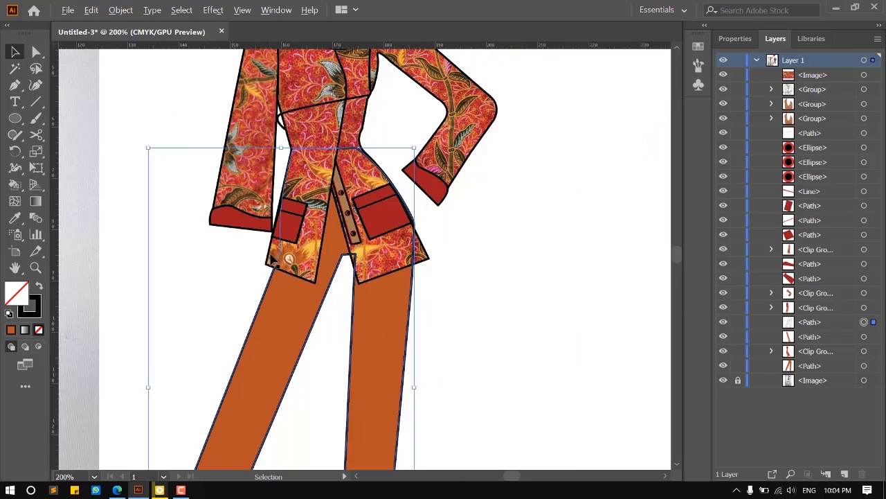
left_click(554, 288)
Compare the outlined coloured outfit with the original fashion sketch, including the jacket hem, trouser legs and sleeve cuffs.
scroll(487, 308, "down", 2)
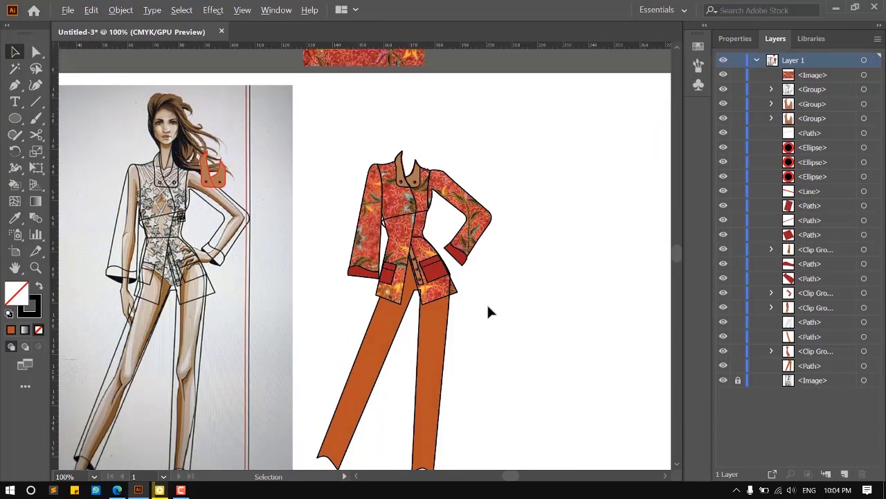
scroll(443, 304, "up", 1)
scroll(449, 297, "up", 2)
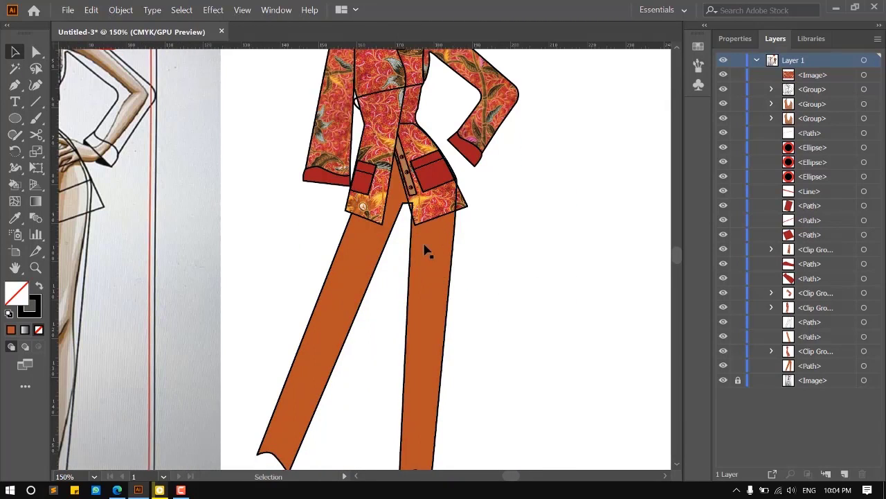
scroll(412, 229, "down", 3)
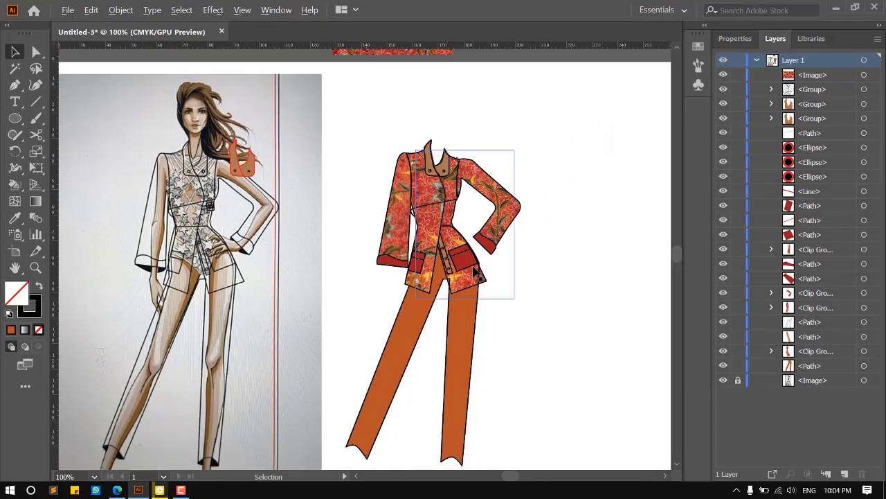
scroll(415, 277, "up", 1)
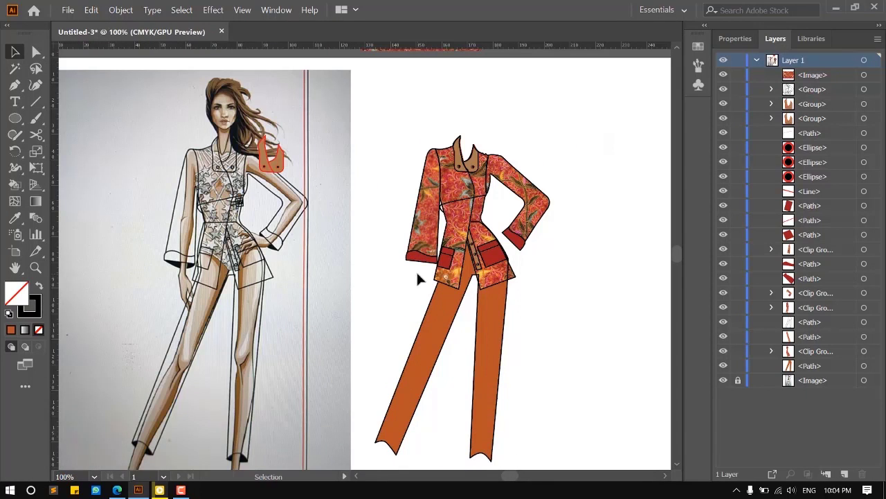
scroll(179, 267, "up", 1)
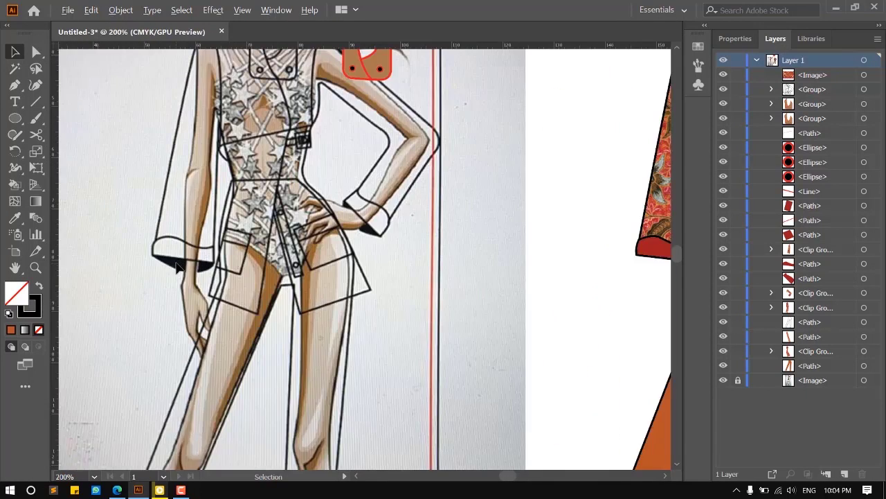
scroll(296, 270, "down", 3)
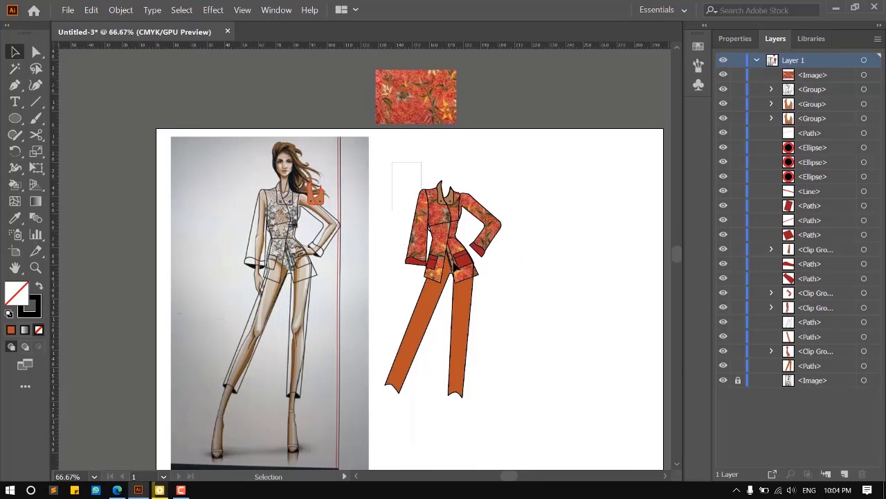
Move the complete jacket and trousers onto the figure in the fashion sketch so the garments dress the model.
mouse_move(454, 266)
left_mouse_down()
mouse_move(529, 351)
mouse_move(446, 263)
mouse_move(139, 257)
left_mouse_up()
scroll(381, 236, "up", 2)
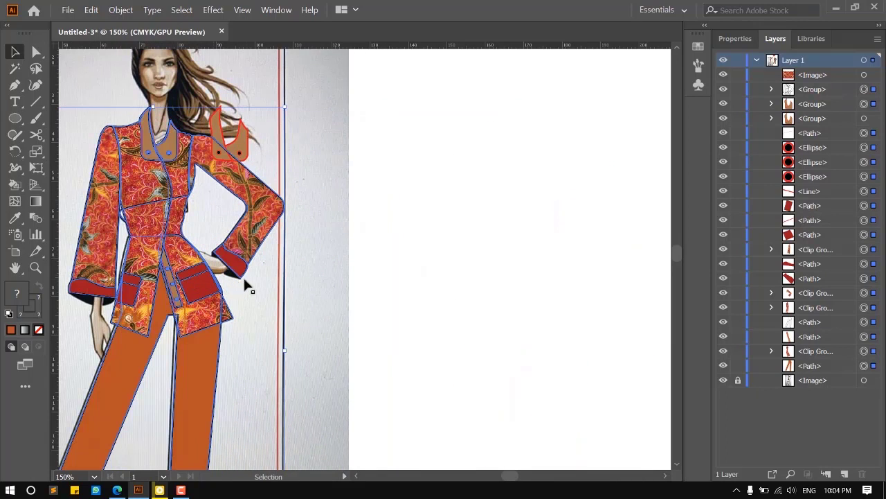
left_click(512, 243)
scroll(520, 250, "down", 1)
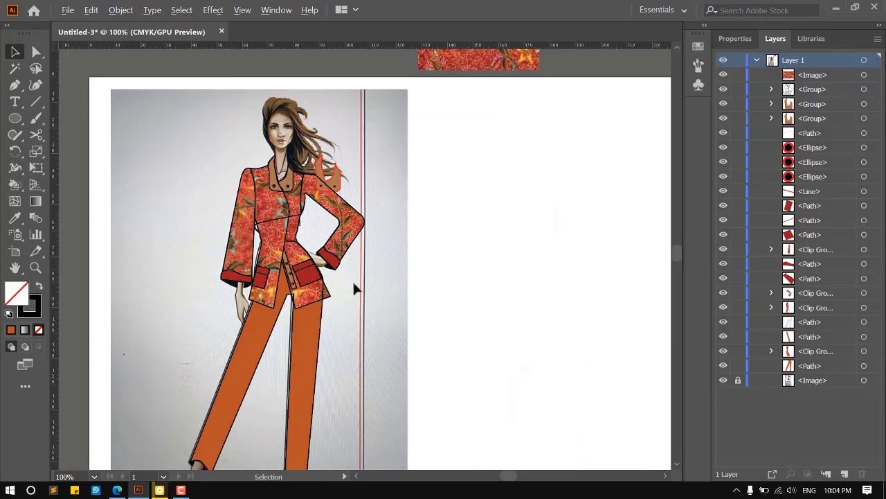
Fine-tune the position of the complete outfit so the trouser hems line up with the sketched legs, then deselect it.
scroll(410, 390, "down", 1)
scroll(410, 390, "left", 1)
left_click_drag(410, 391, 418, 386)
scroll(414, 353, "down", 3)
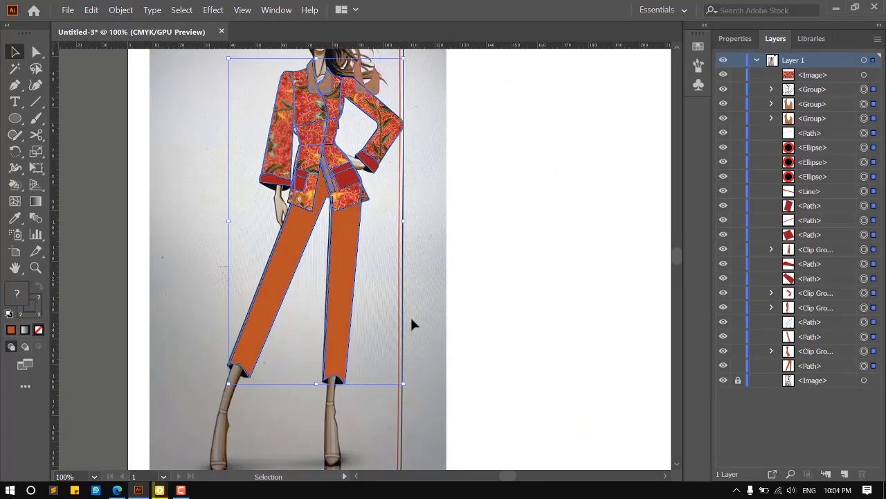
scroll(223, 368, "up", 6)
left_click_drag(366, 315, 359, 309)
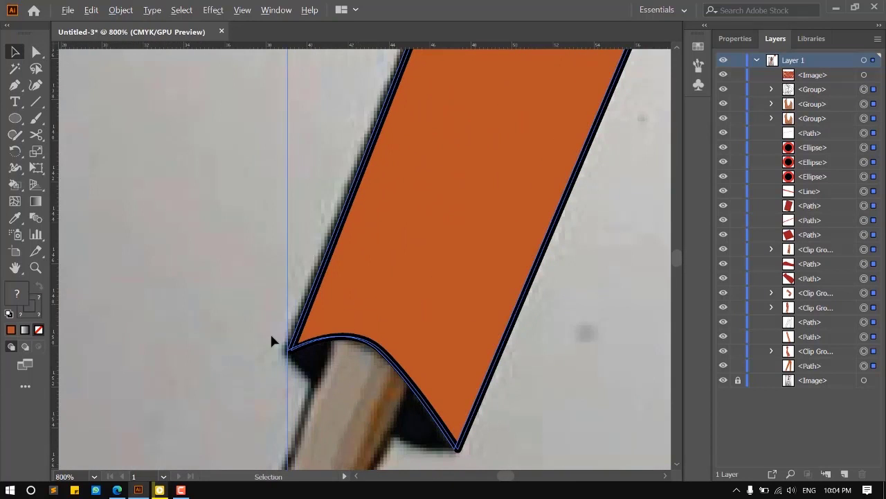
scroll(271, 337, "down", 6)
left_click(355, 347)
Examine how the jacket cuffs, pockets and trouser hems fit over the sketched figure's hands and ankles.
scroll(385, 305, "up", 5)
scroll(471, 360, "down", 1)
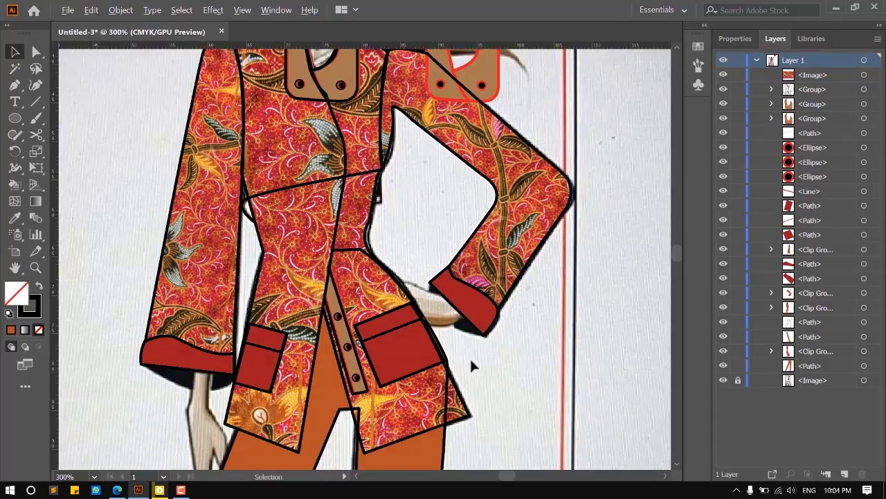
scroll(469, 346, "up", 5)
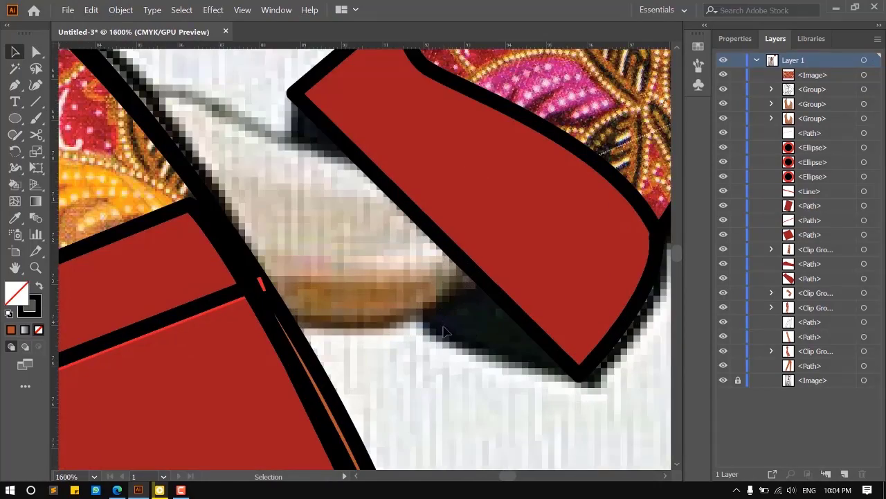
scroll(465, 354, "down", 6)
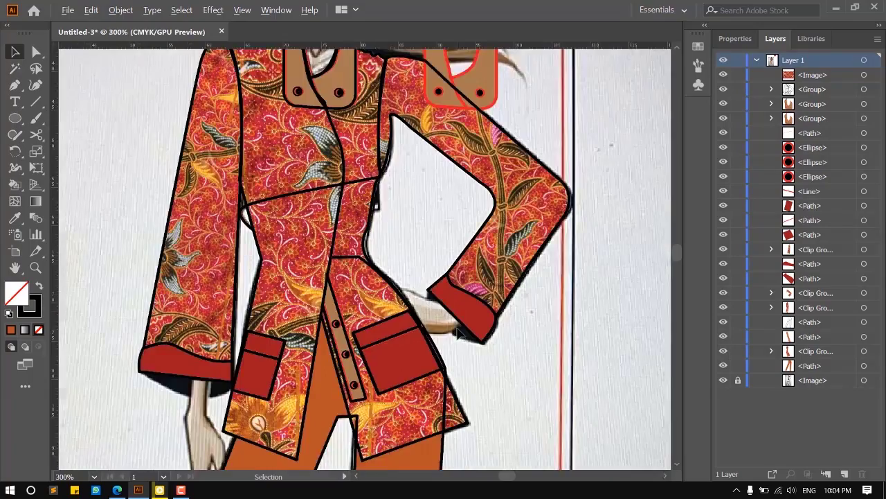
scroll(347, 316, "down", 1)
scroll(348, 316, "down", 5)
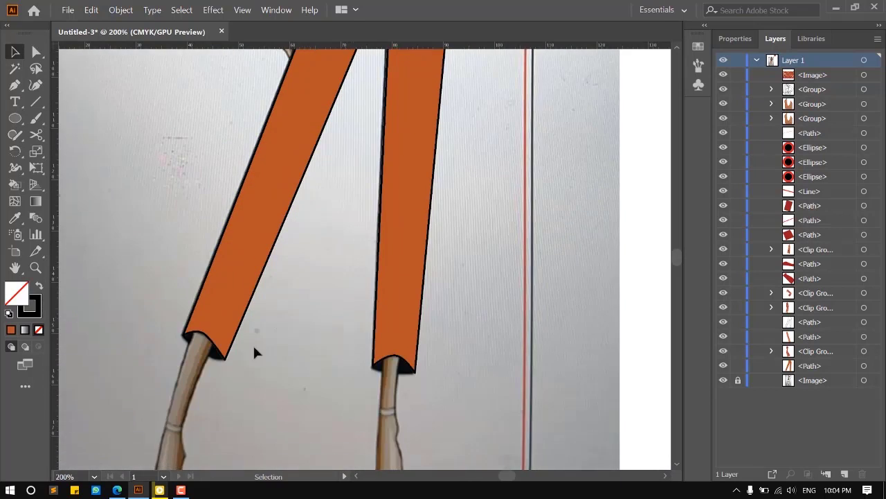
scroll(198, 352, "up", 5)
scroll(240, 356, "down", 3)
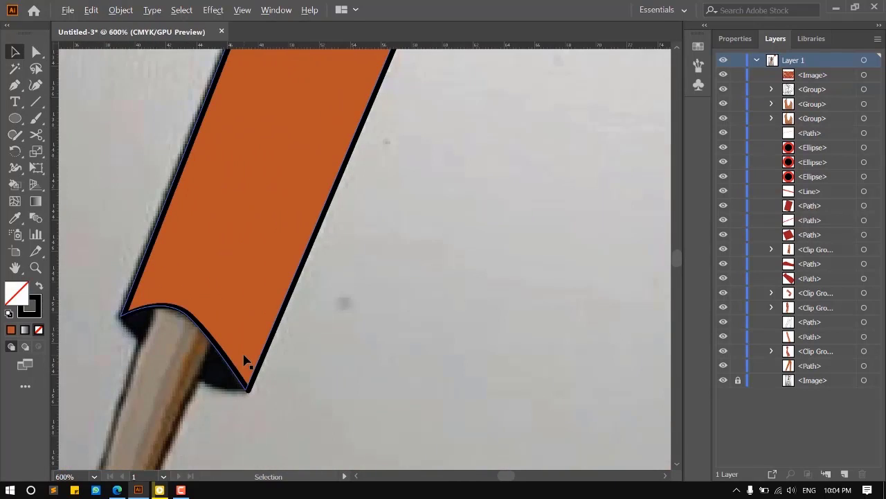
scroll(244, 359, "down", 3)
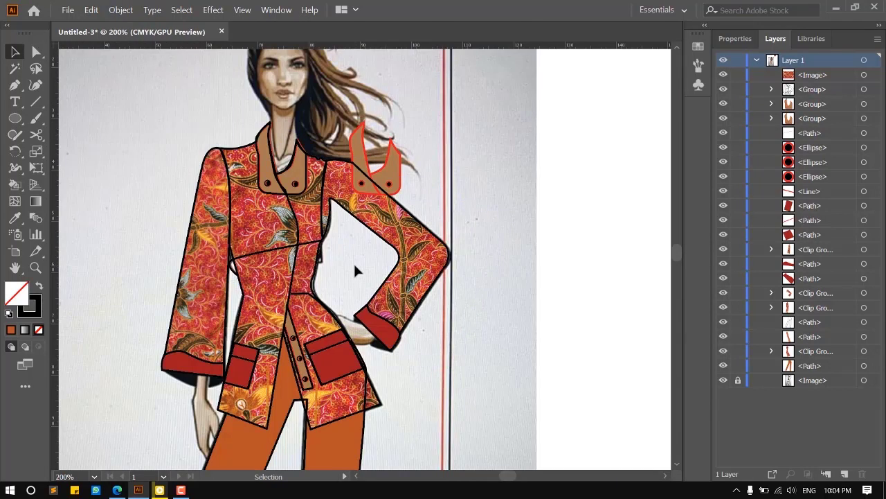